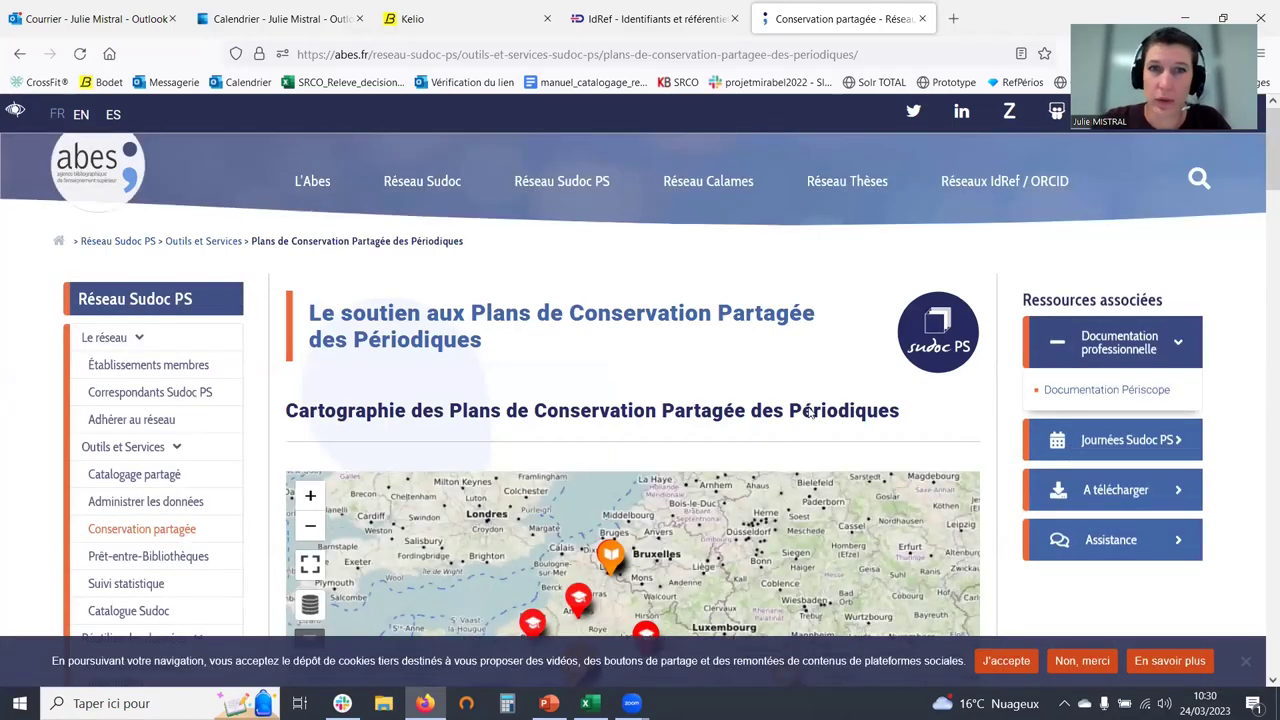
Expand the downloadable resources on the shared conservation plans page and highlight the title of the quantitative and qualitative studies
scroll(809, 409, down, 3)
scroll(809, 409, down, 5)
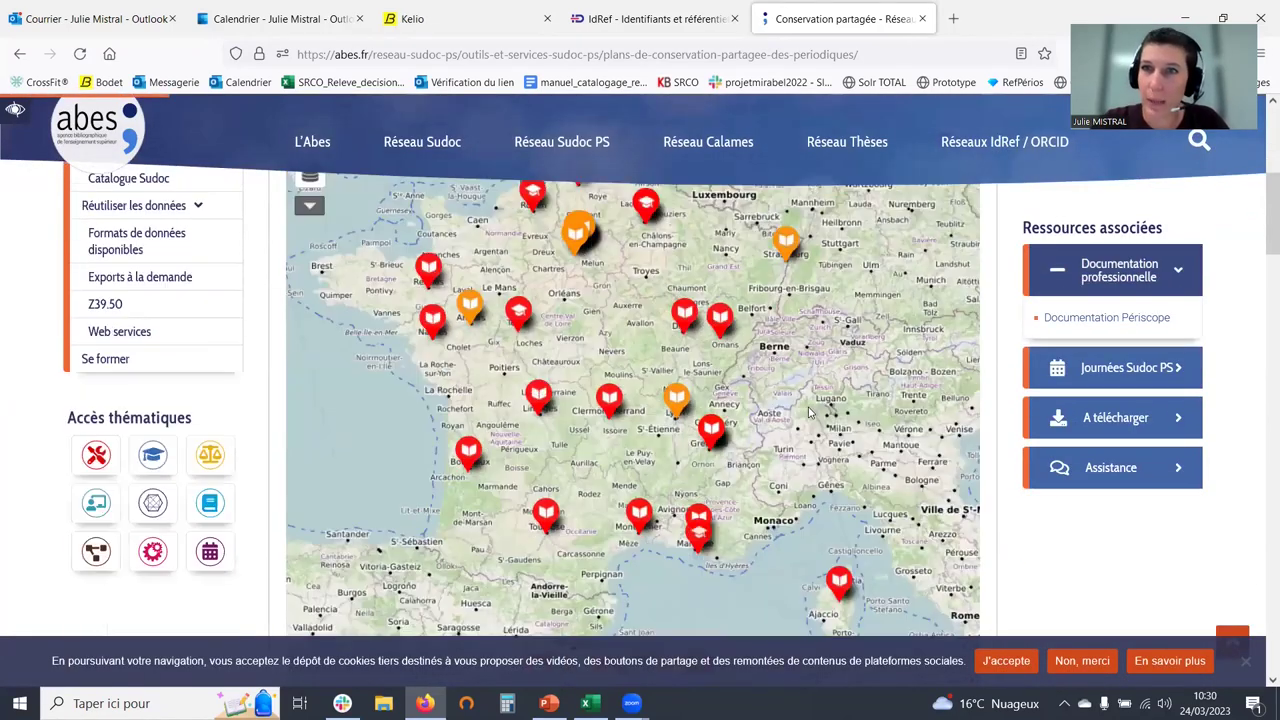
scroll(902, 376, up, 1)
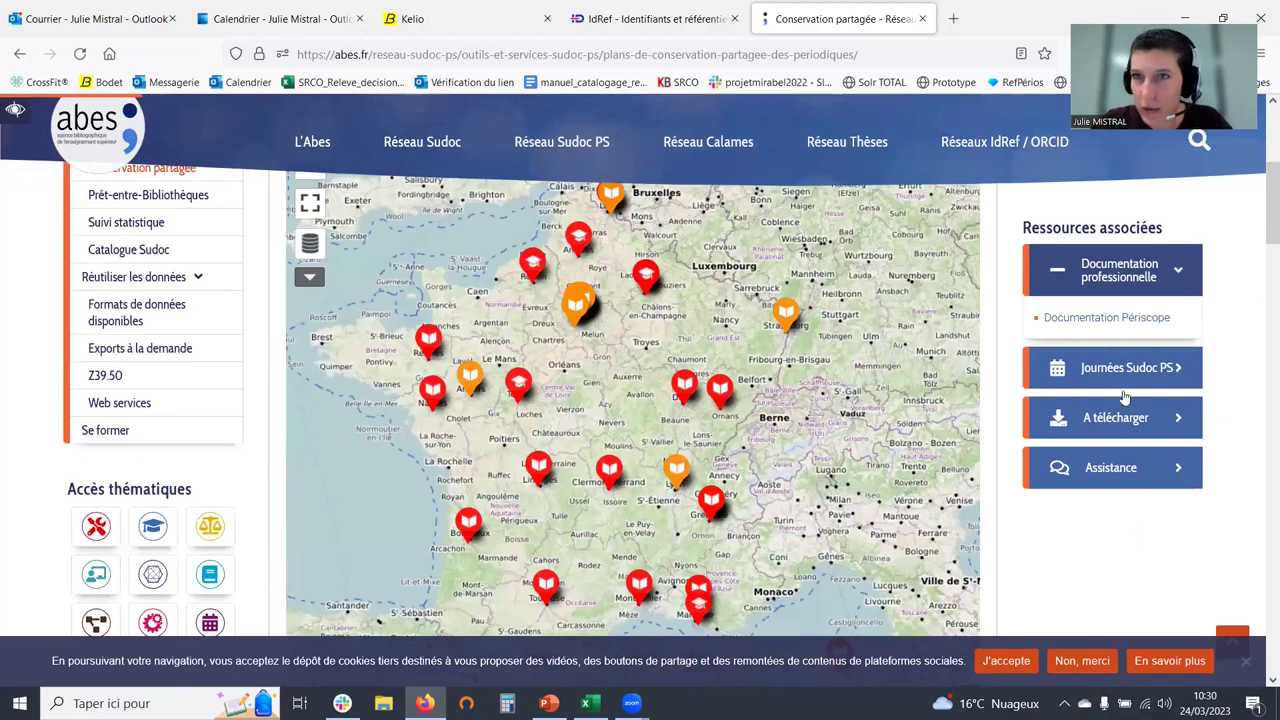
click(1179, 420)
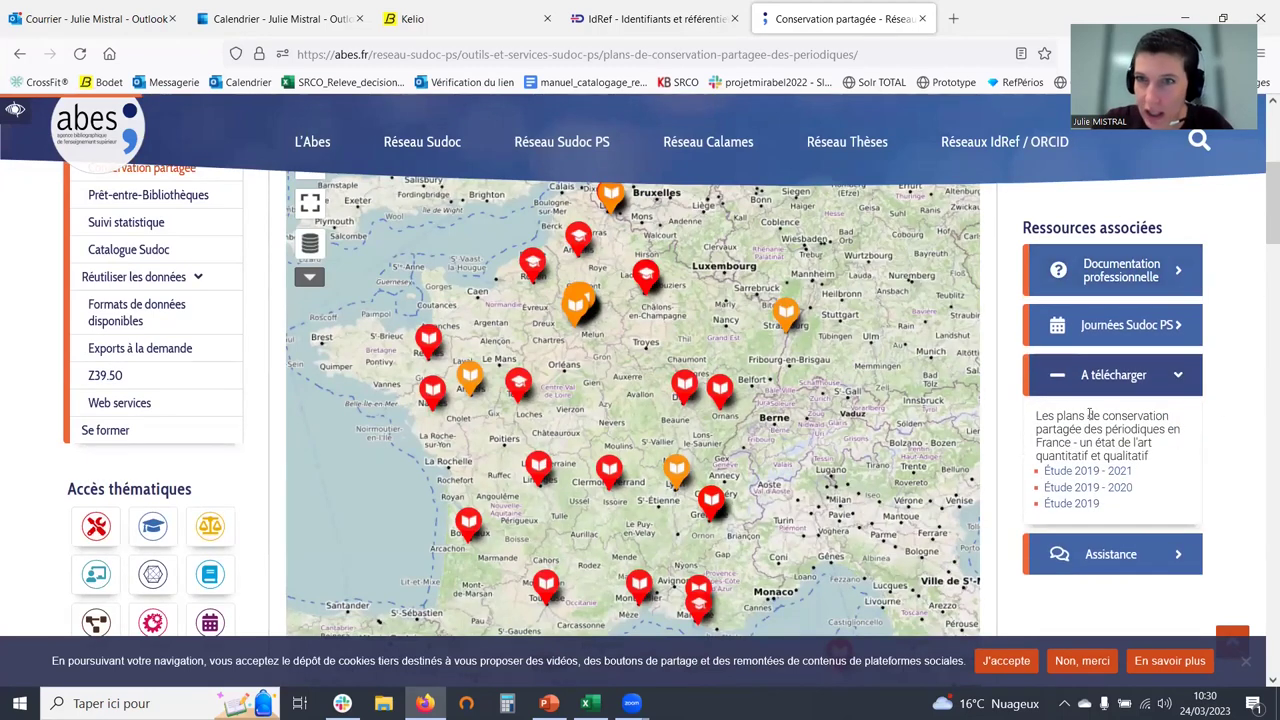
drag(1036, 418, 1172, 462)
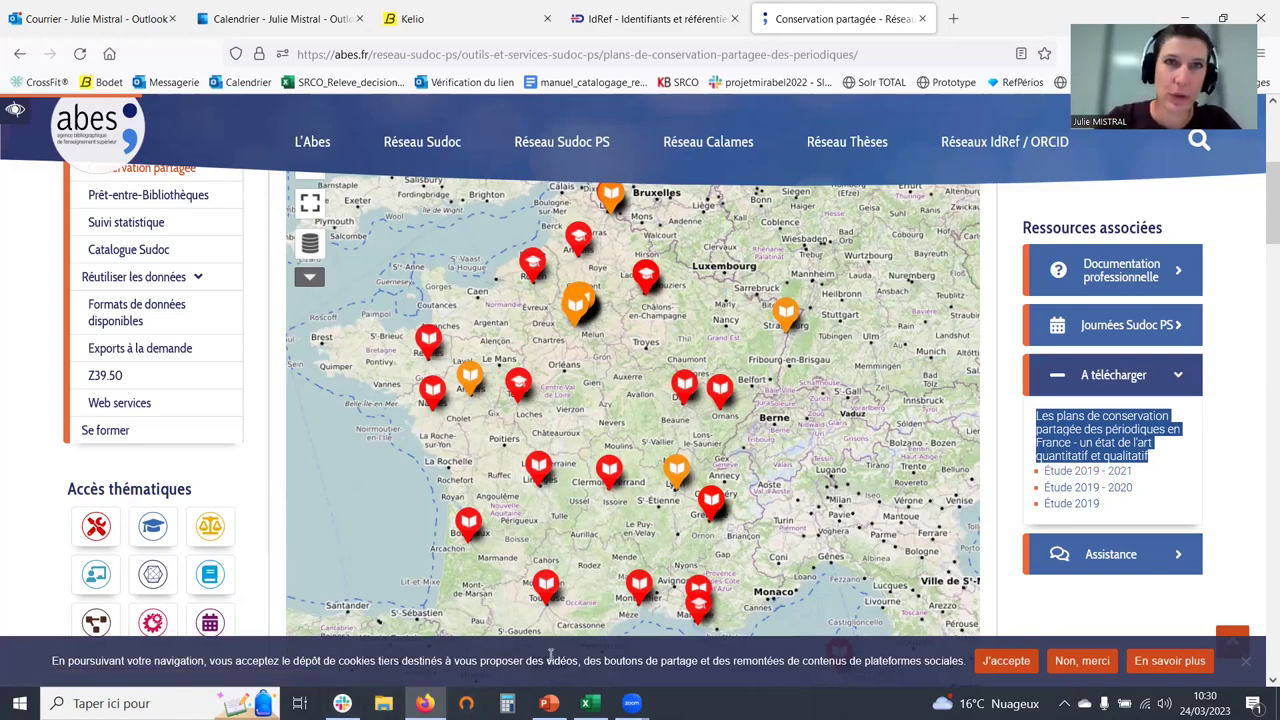
Switch to the Excel workbook Fichier Qualité PCLR 2023, look through the exemplaires and camembert sheets, and return to the biblios sheet
click(590, 703)
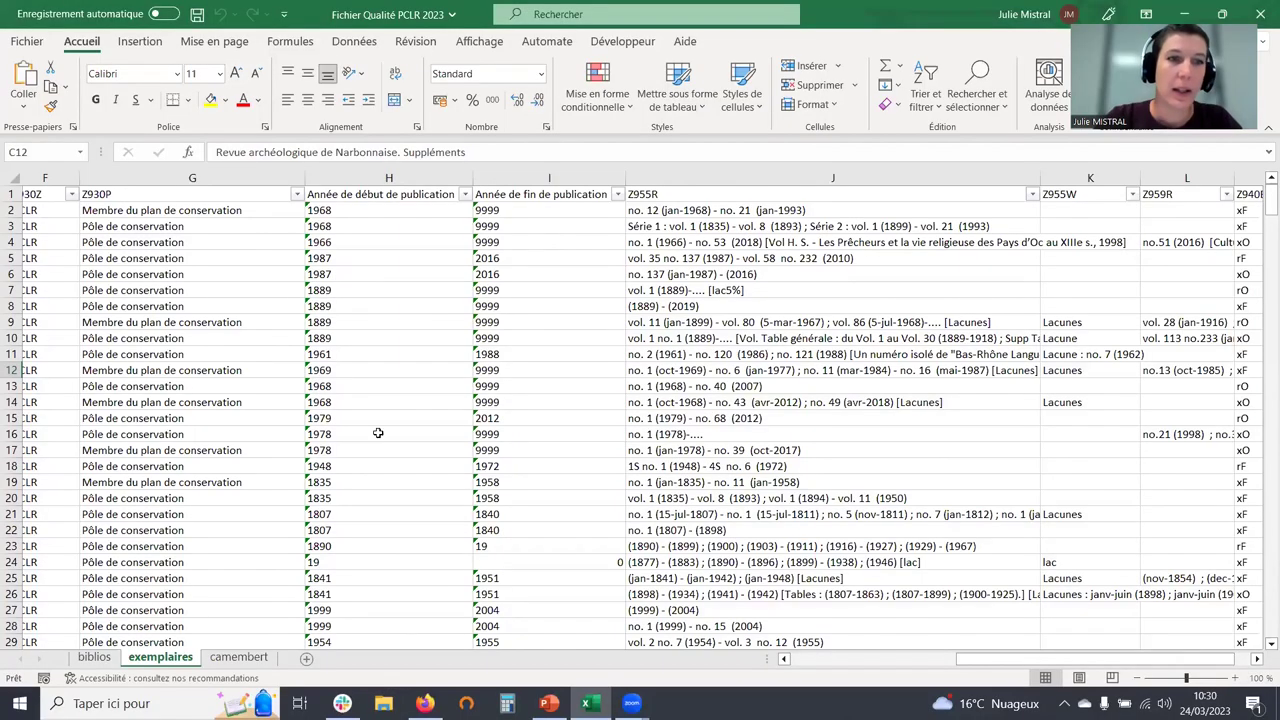
click(95, 657)
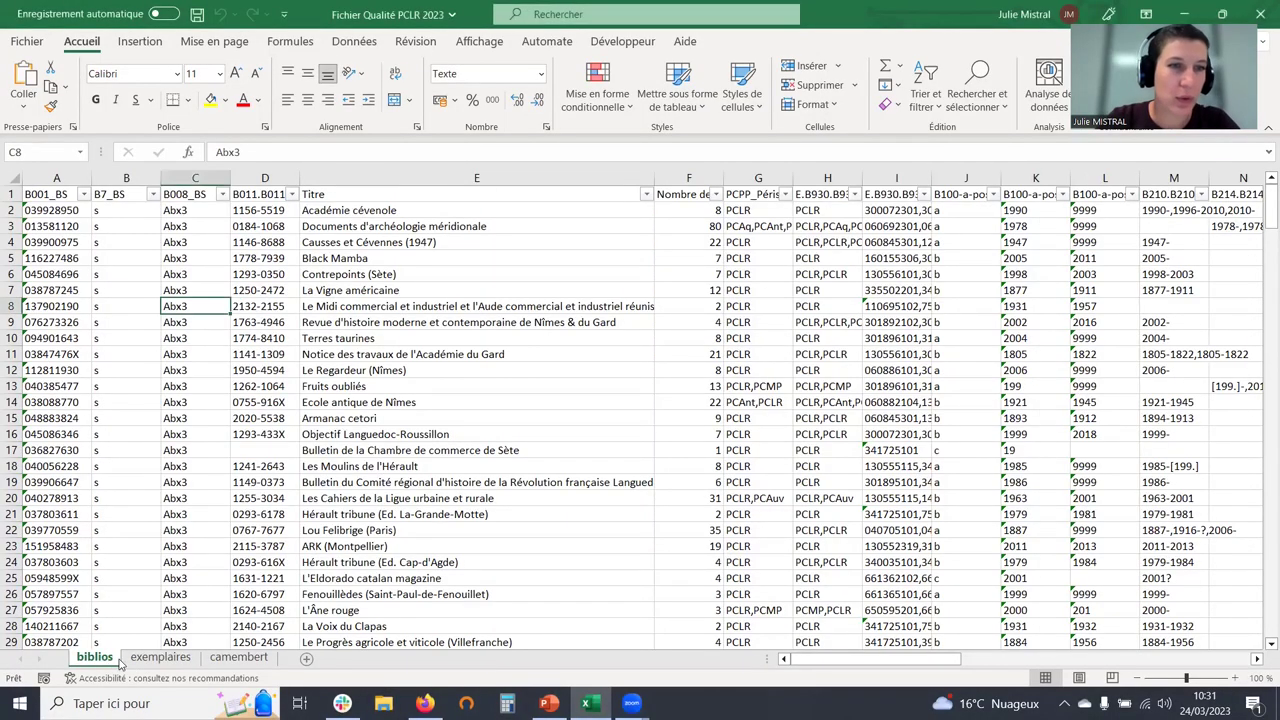
click(158, 657)
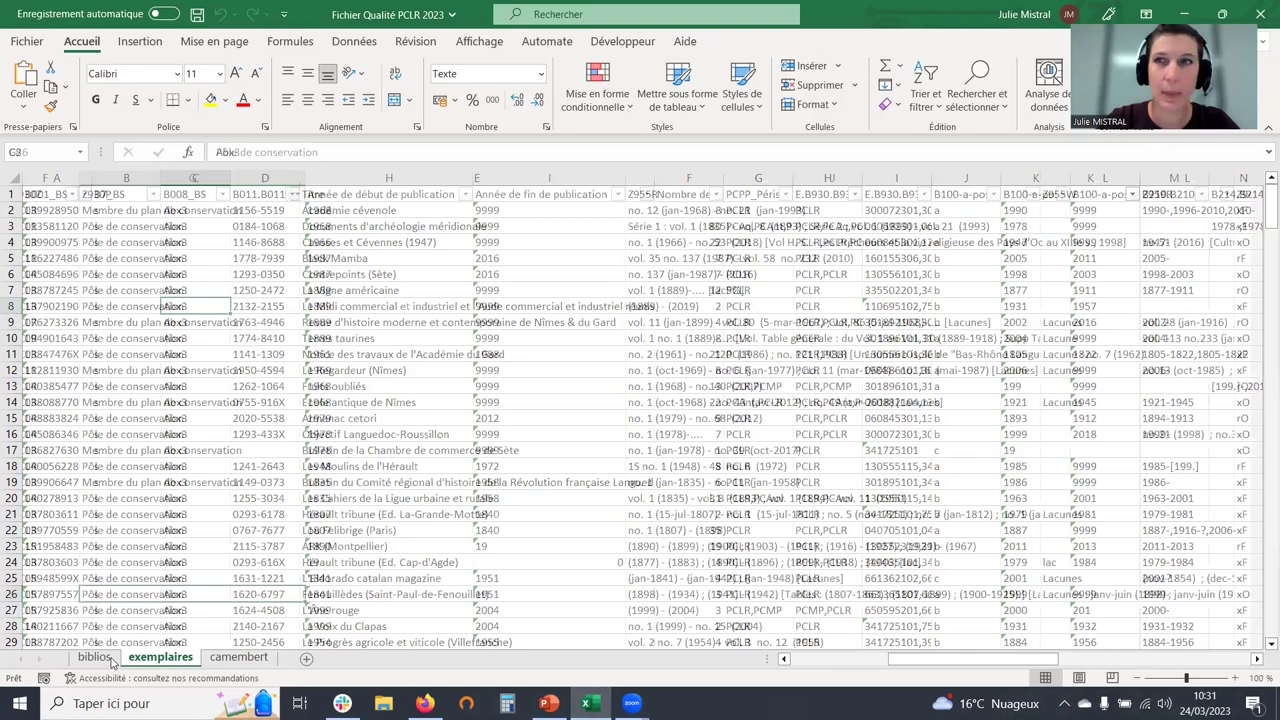
click(242, 662)
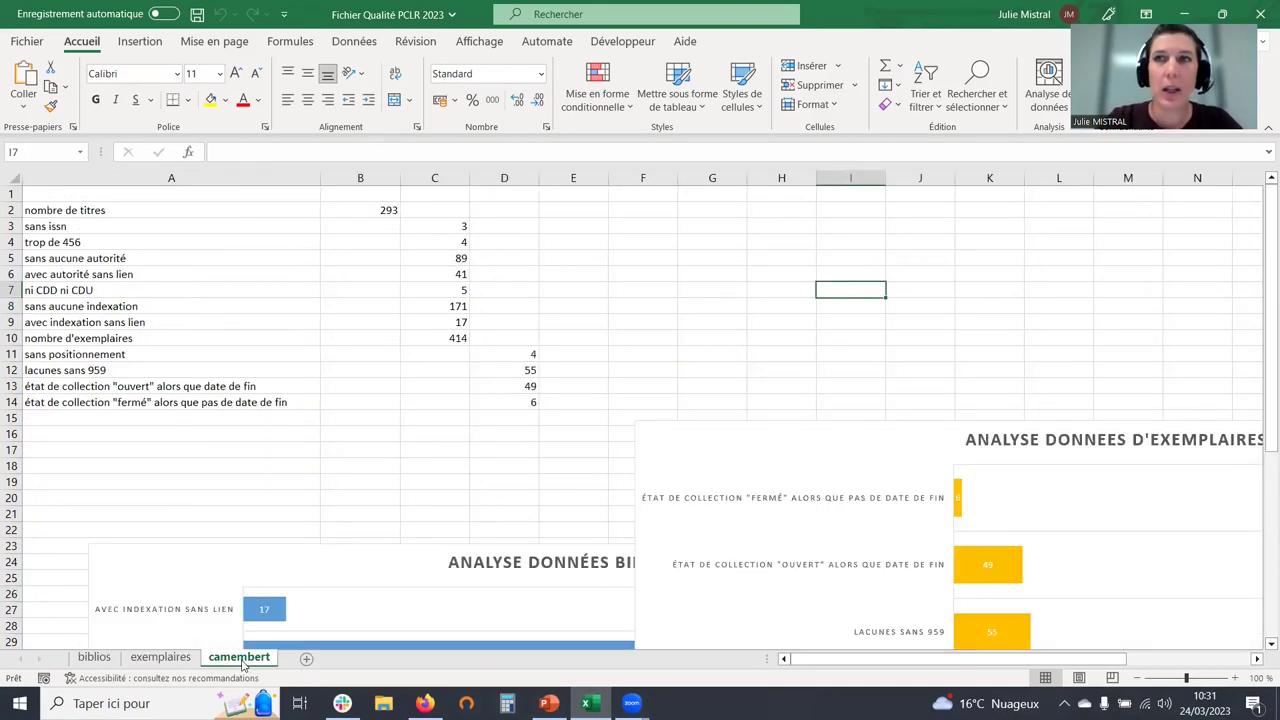
click(157, 661)
click(95, 660)
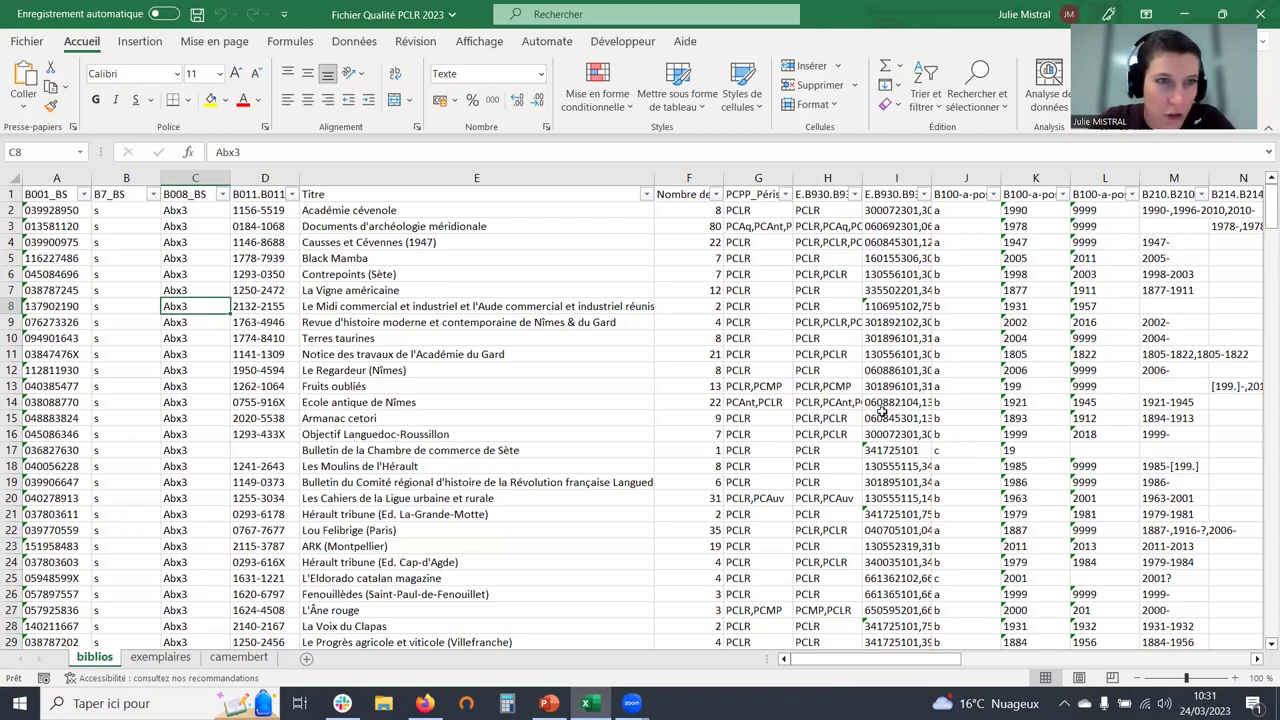
Review the list of titles in the biblios sheet down to its last row and return to the first row
drag(1262, 200, 1261, 611)
scroll(700, 534, down, 1)
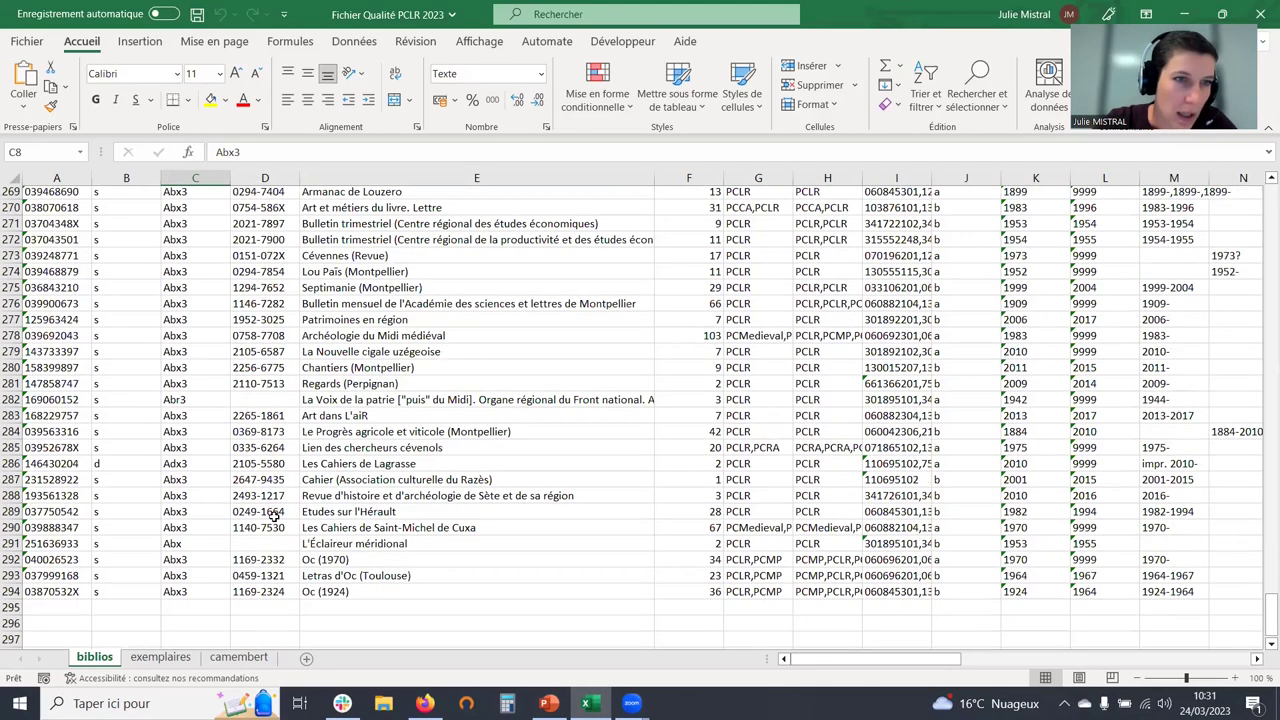
scroll(273, 516, down, 1)
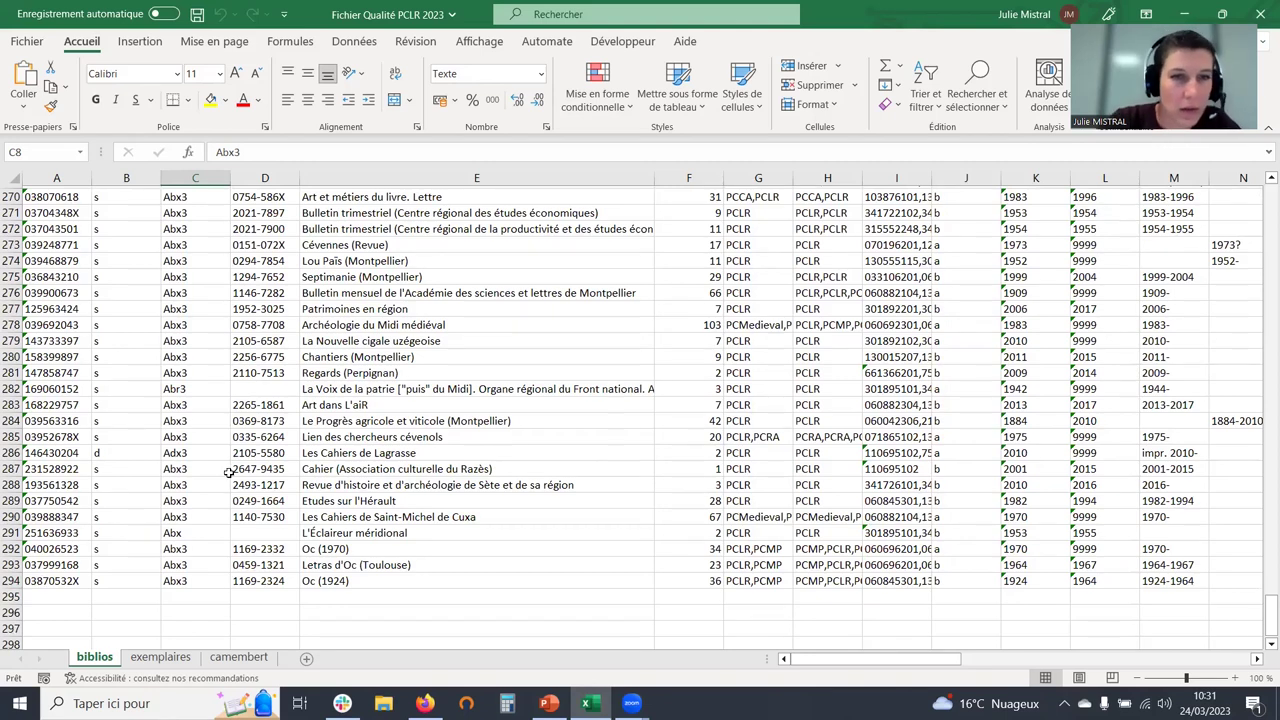
scroll(229, 472, up, 17)
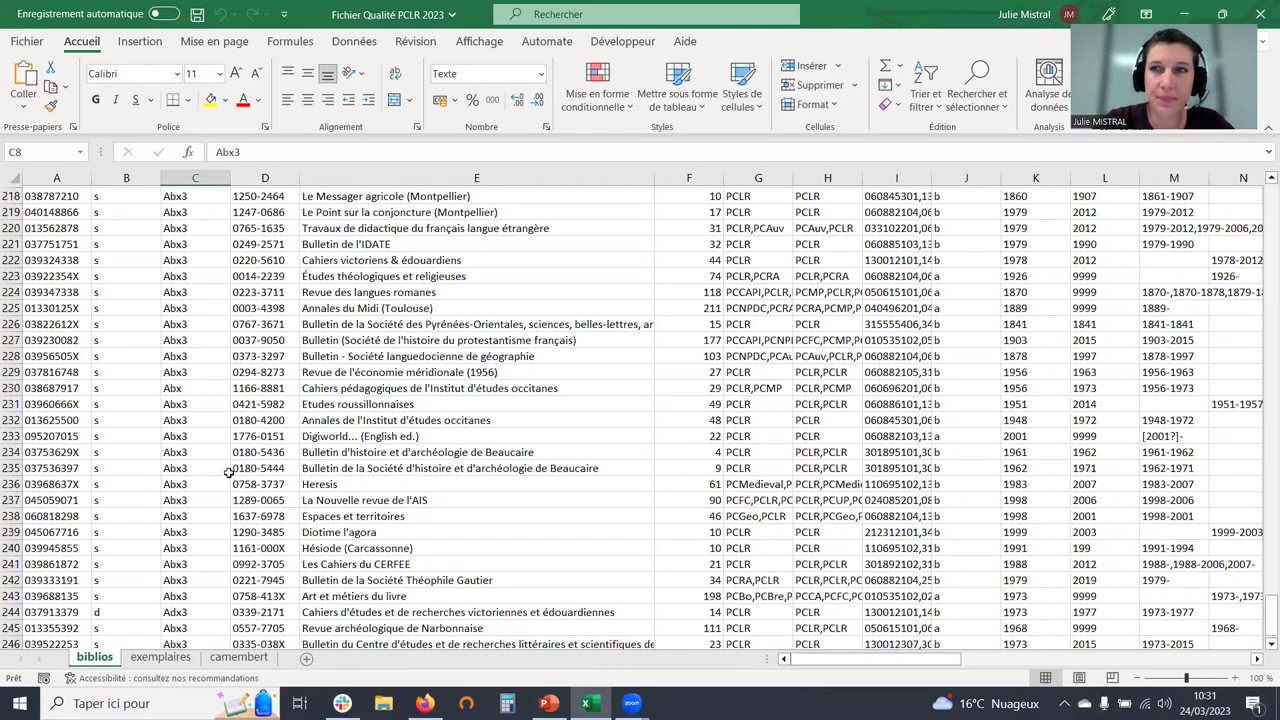
scroll(229, 472, up, 20)
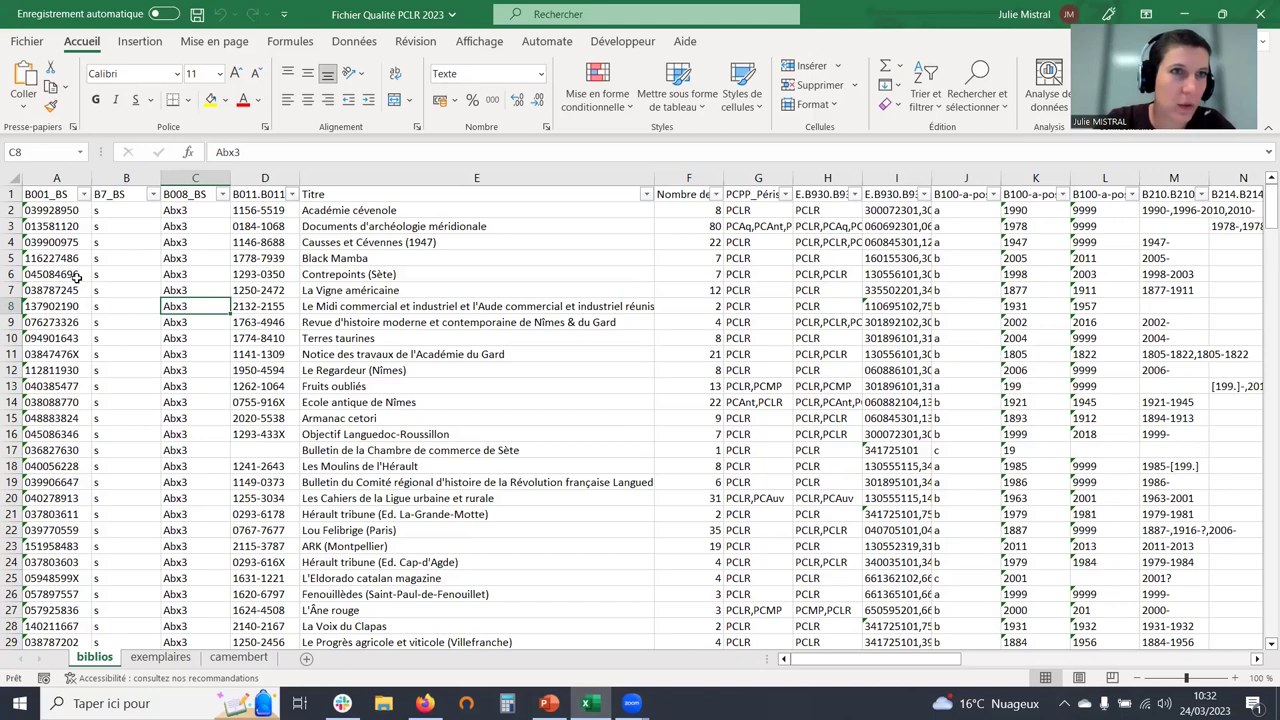
Examine the identification columns of the biblios sheet one by one, from B001_BS through B7_BS, B008_BS and B011 to Titre
click(38, 177)
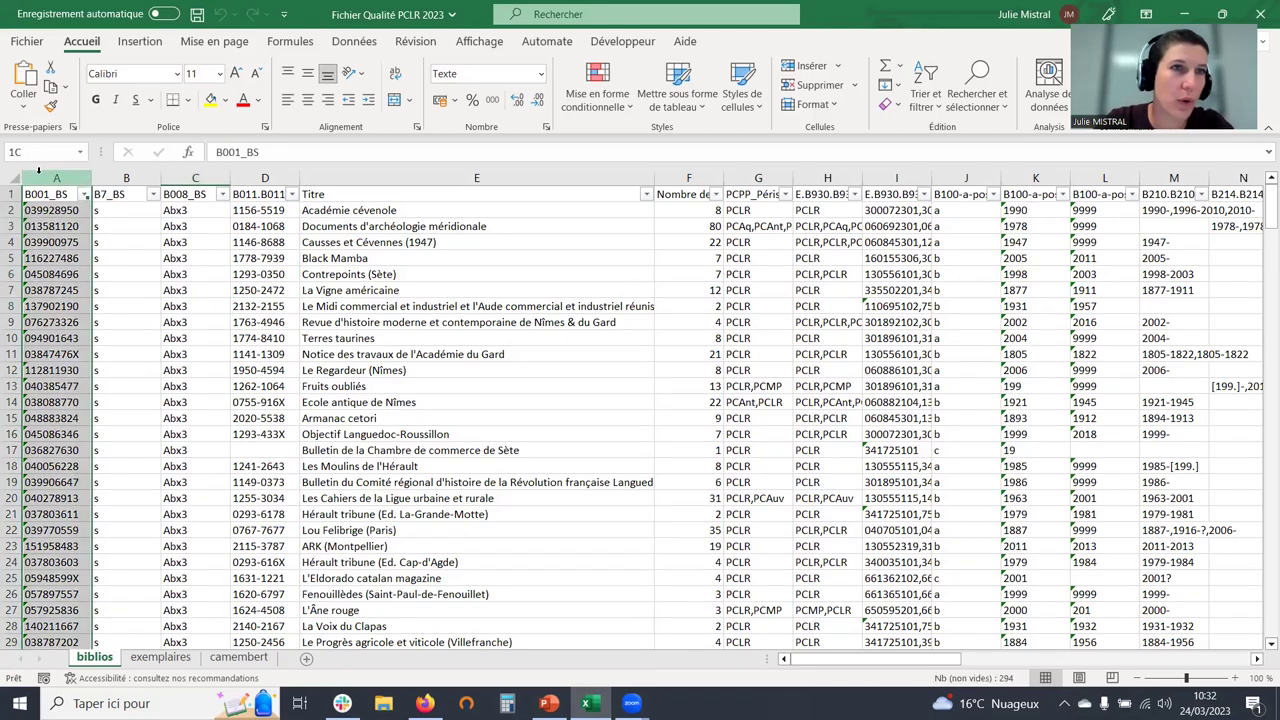
click(126, 177)
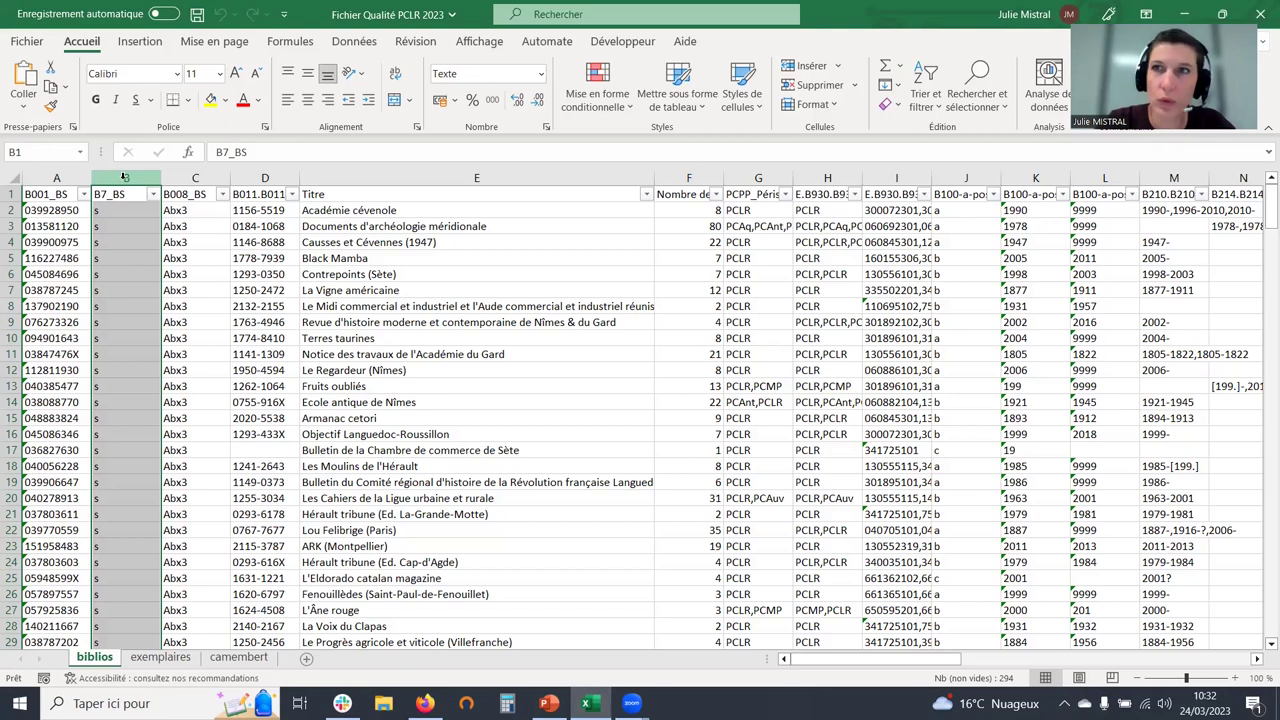
click(183, 177)
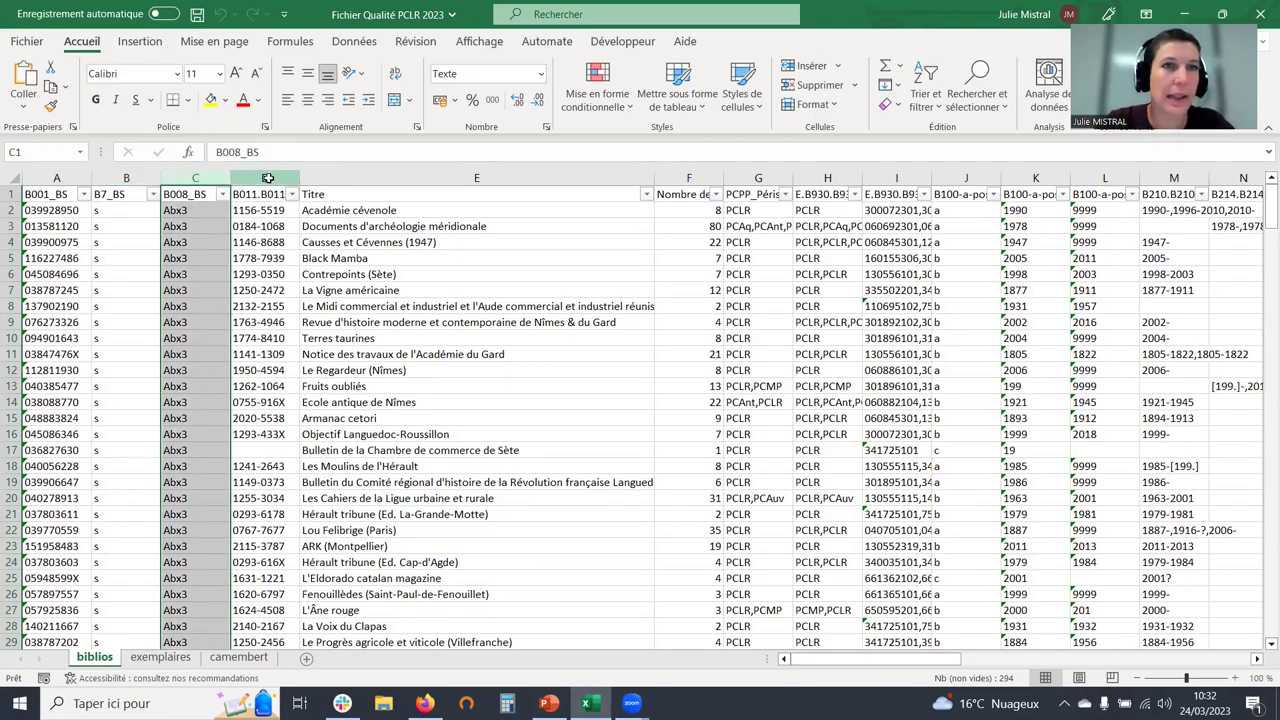
click(268, 178)
click(397, 178)
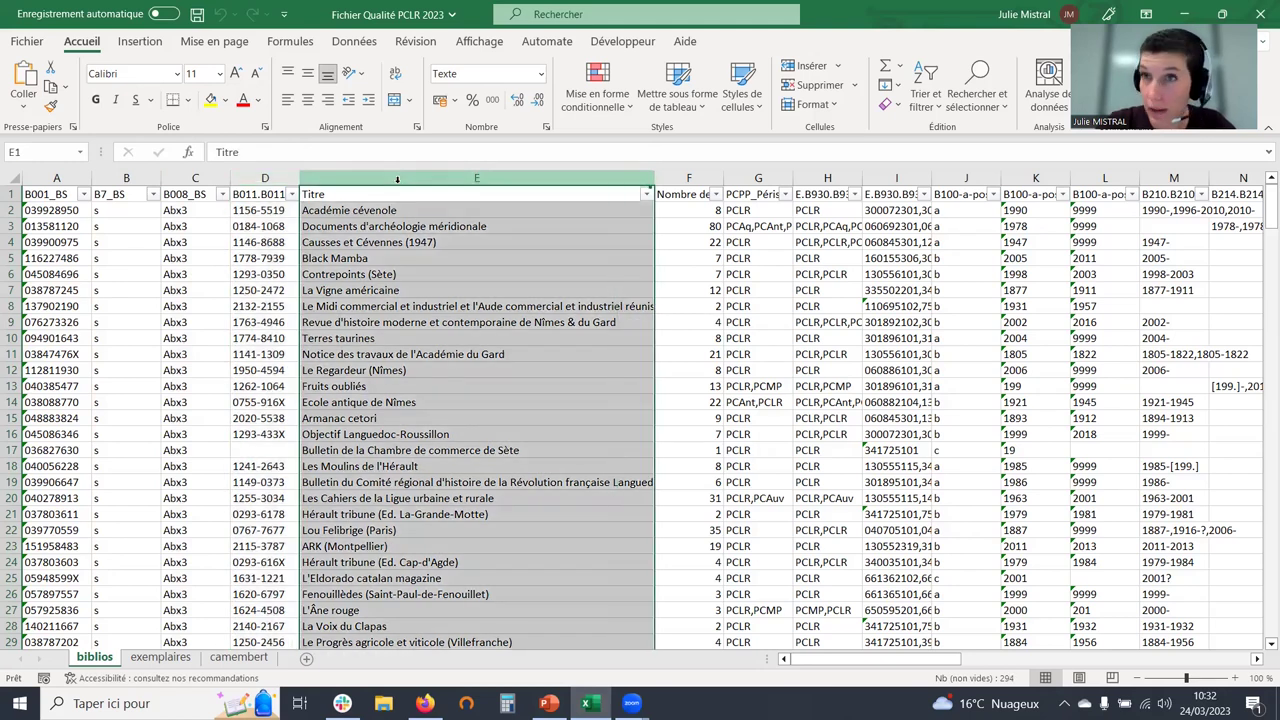
Widen the Nombre de localisations column so that more of its header can be read
click(690, 176)
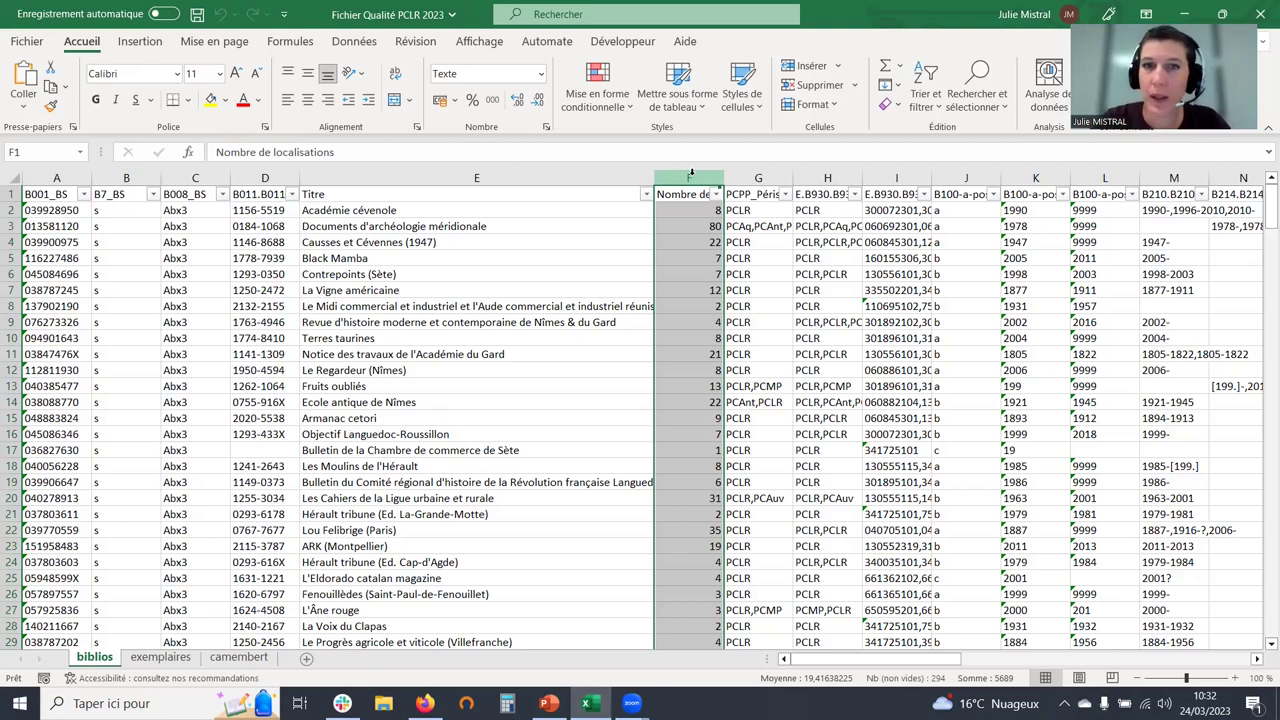
drag(725, 178, 764, 168)
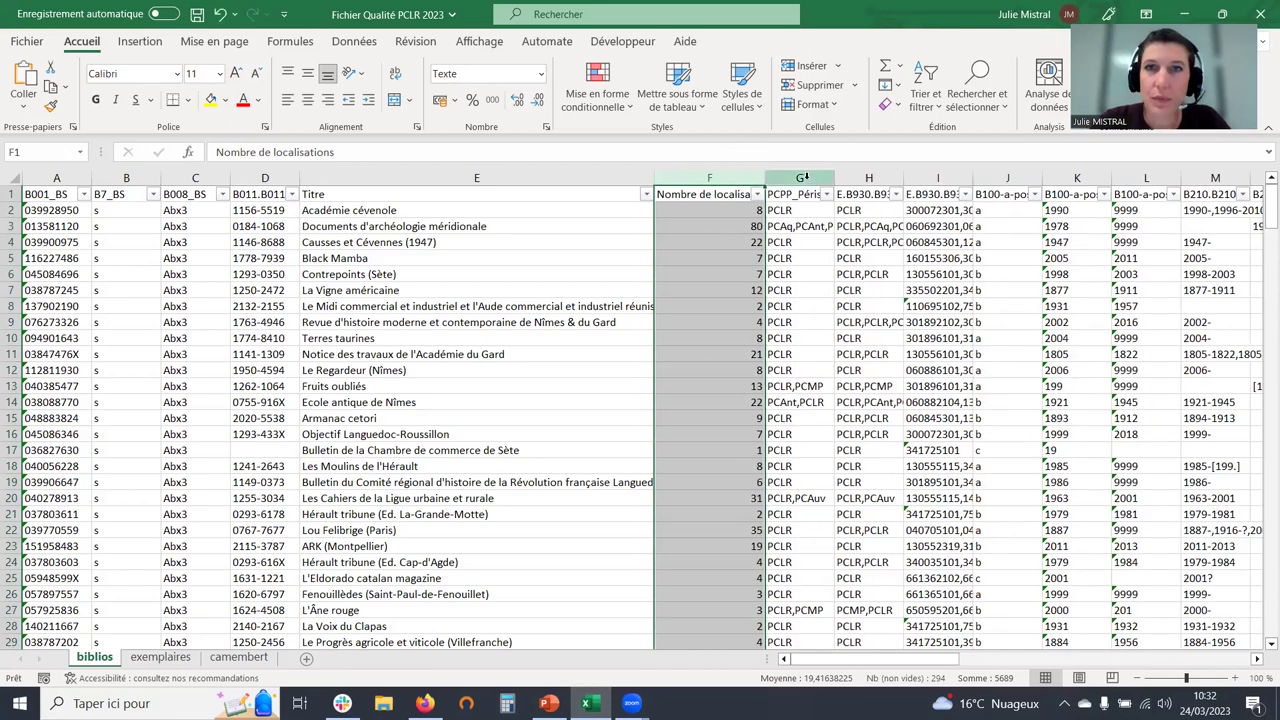
Examine the PCPP_Périscope, E.B930 subfield b and B100-a-pos8_BS columns, including the code for the first title
click(806, 177)
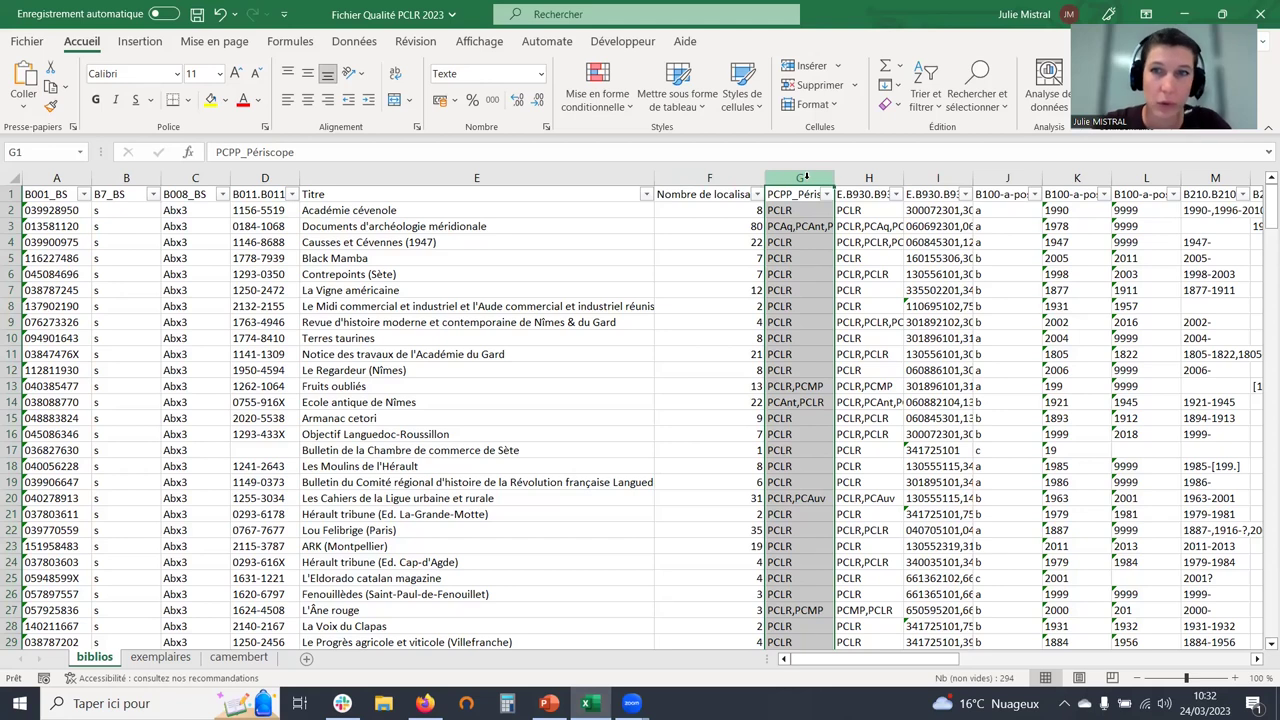
click(944, 177)
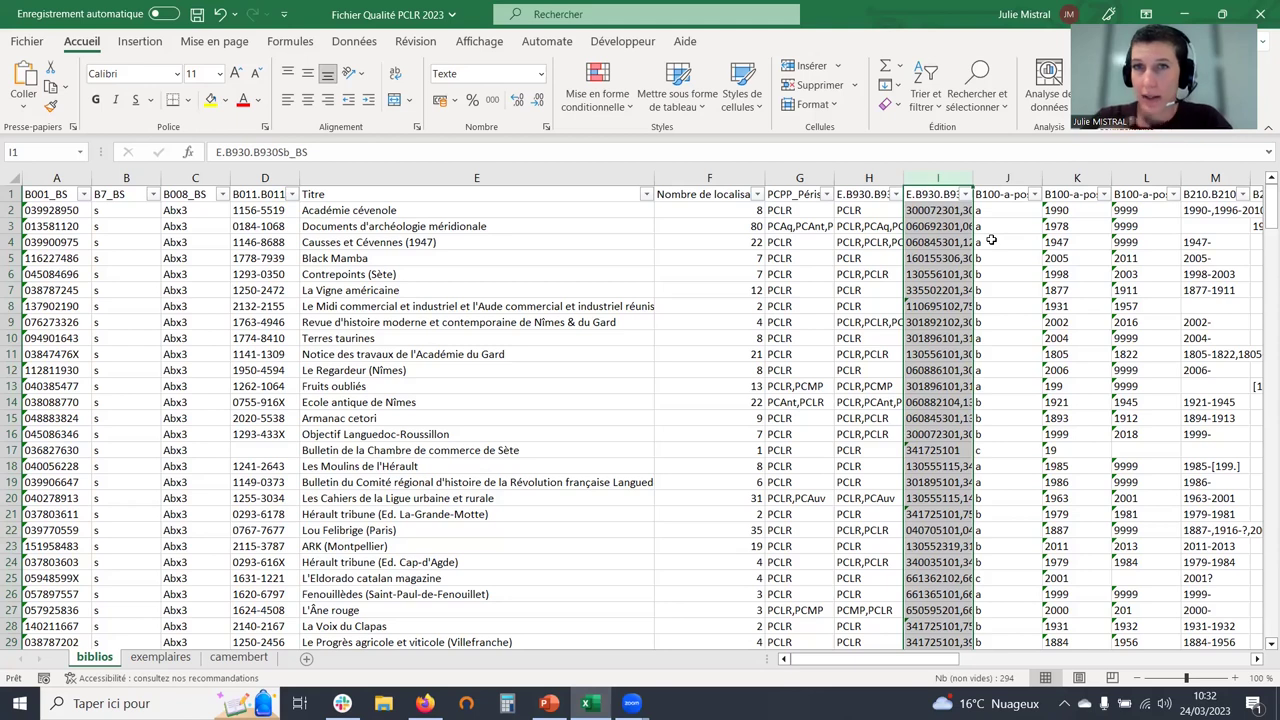
click(997, 178)
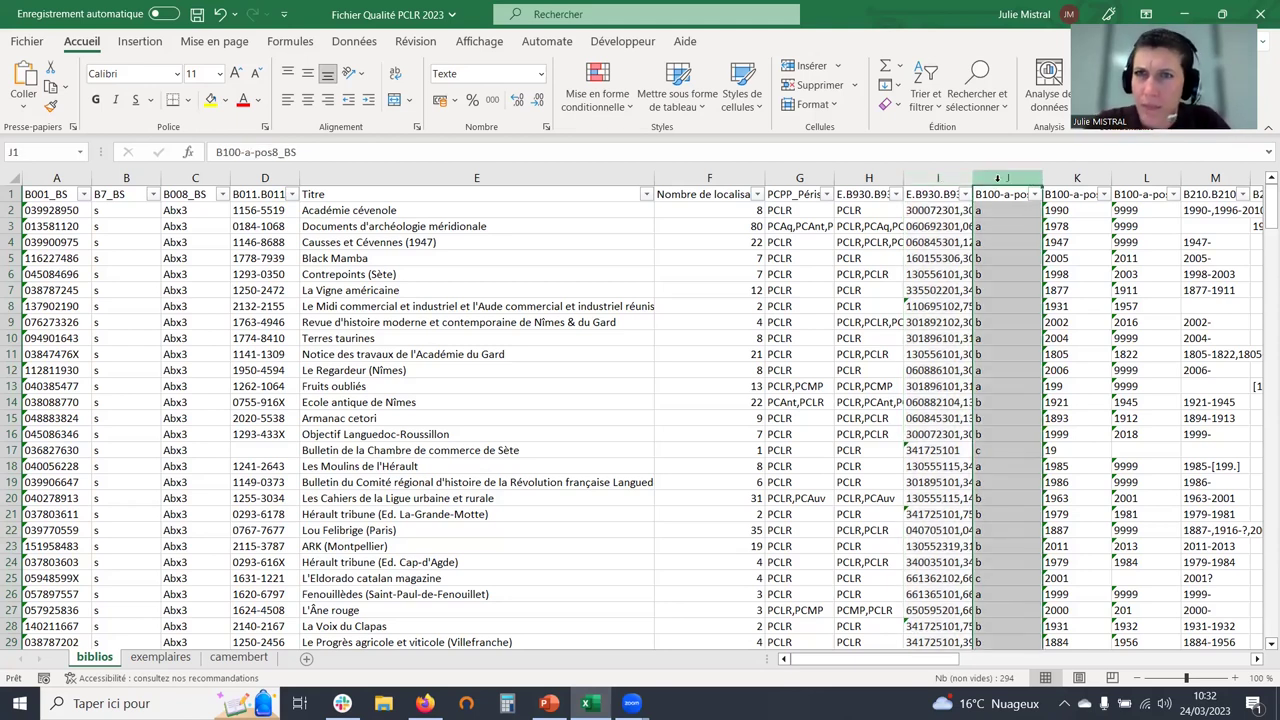
click(1013, 211)
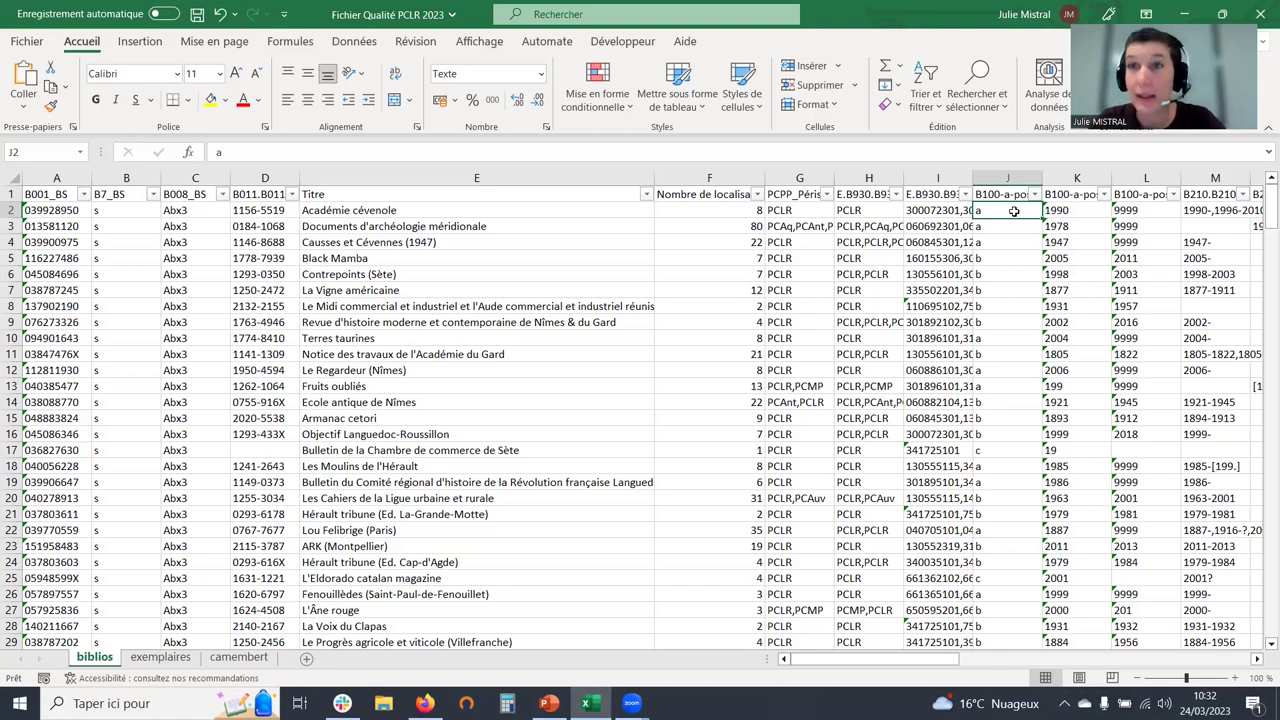
Compare the publication start and end date columns B100-a-pos9-12_BS and B100-a-pos13-16_BS, checking the end dates of Académie cévenole and Black Mamba
click(1066, 178)
click(1133, 176)
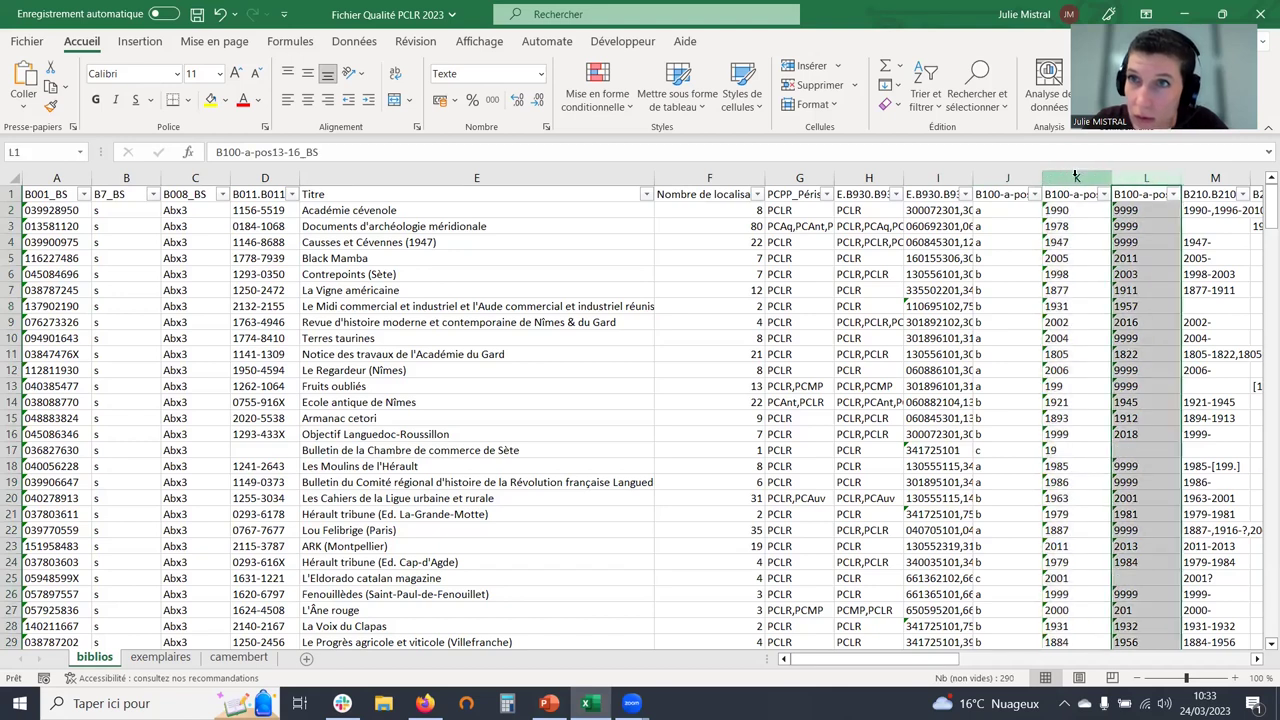
click(1075, 177)
click(1138, 177)
click(1077, 177)
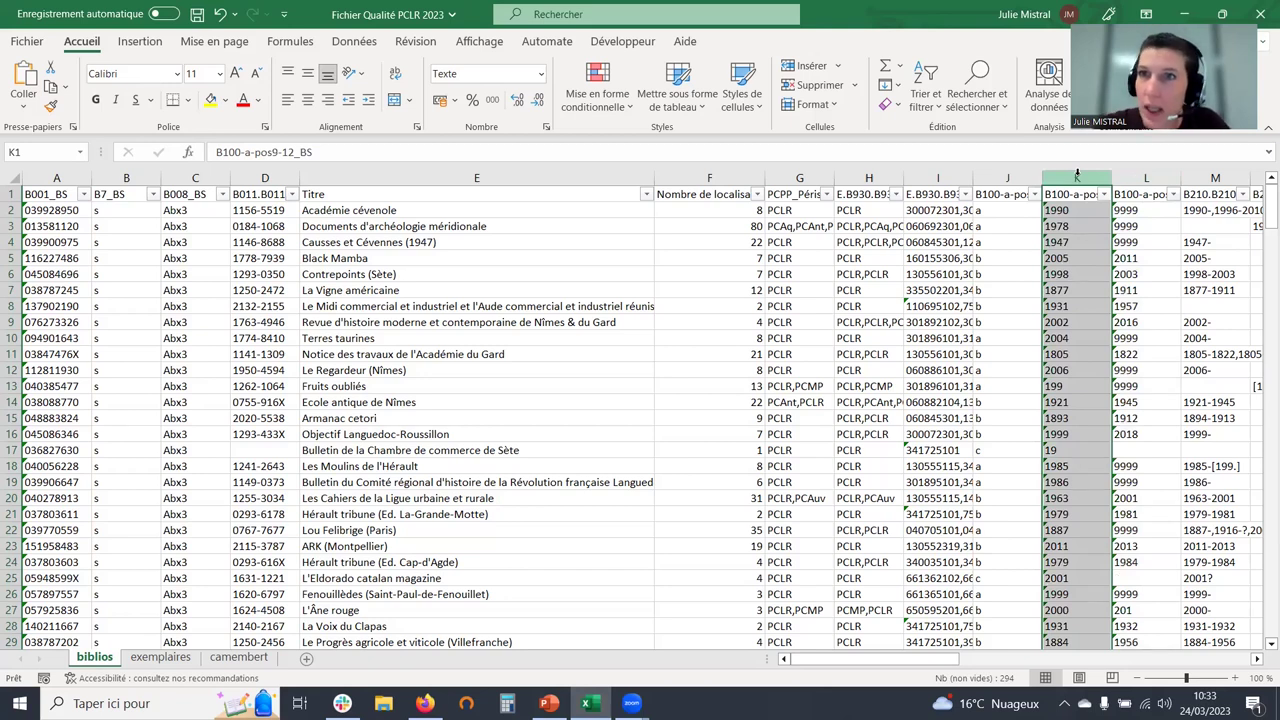
click(1136, 179)
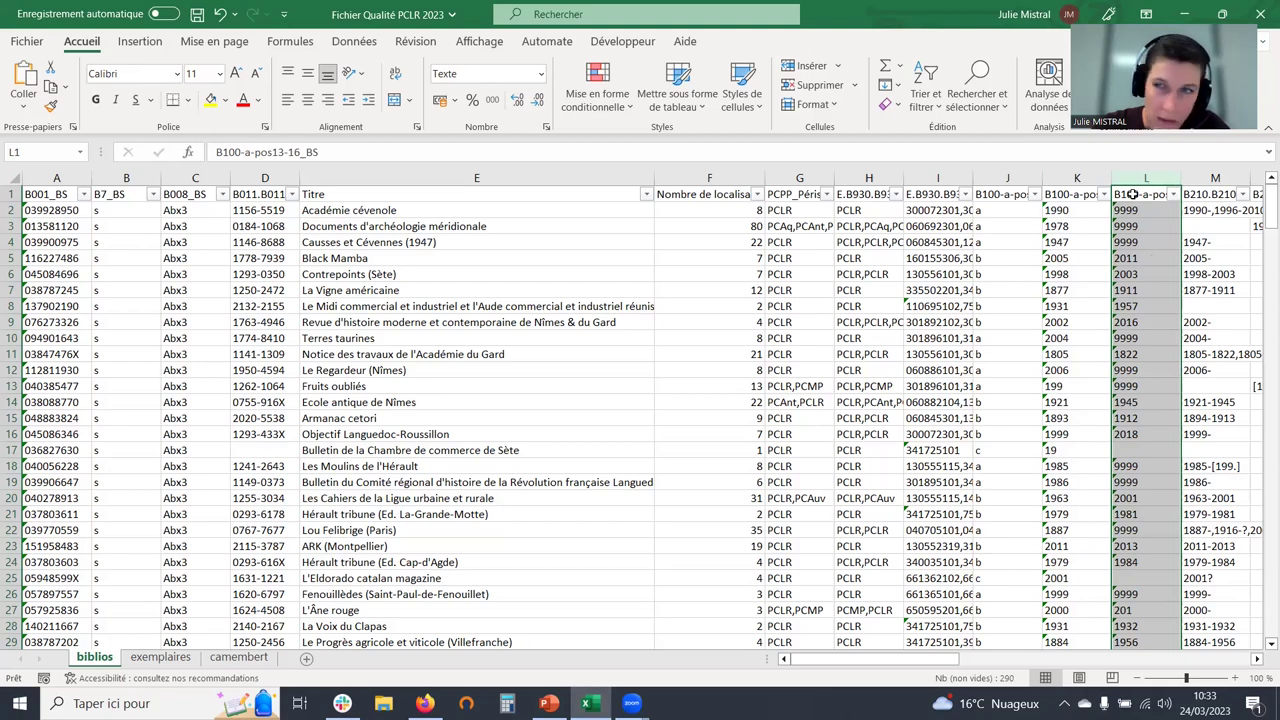
click(1145, 206)
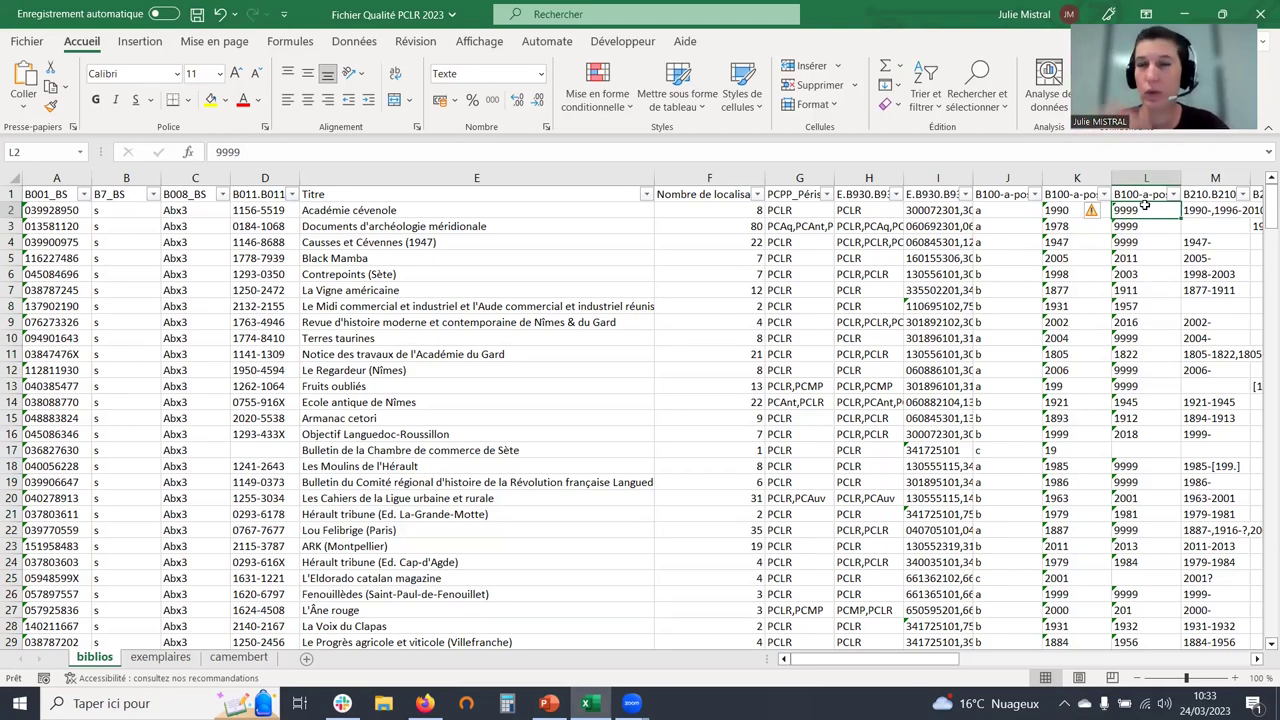
click(1137, 258)
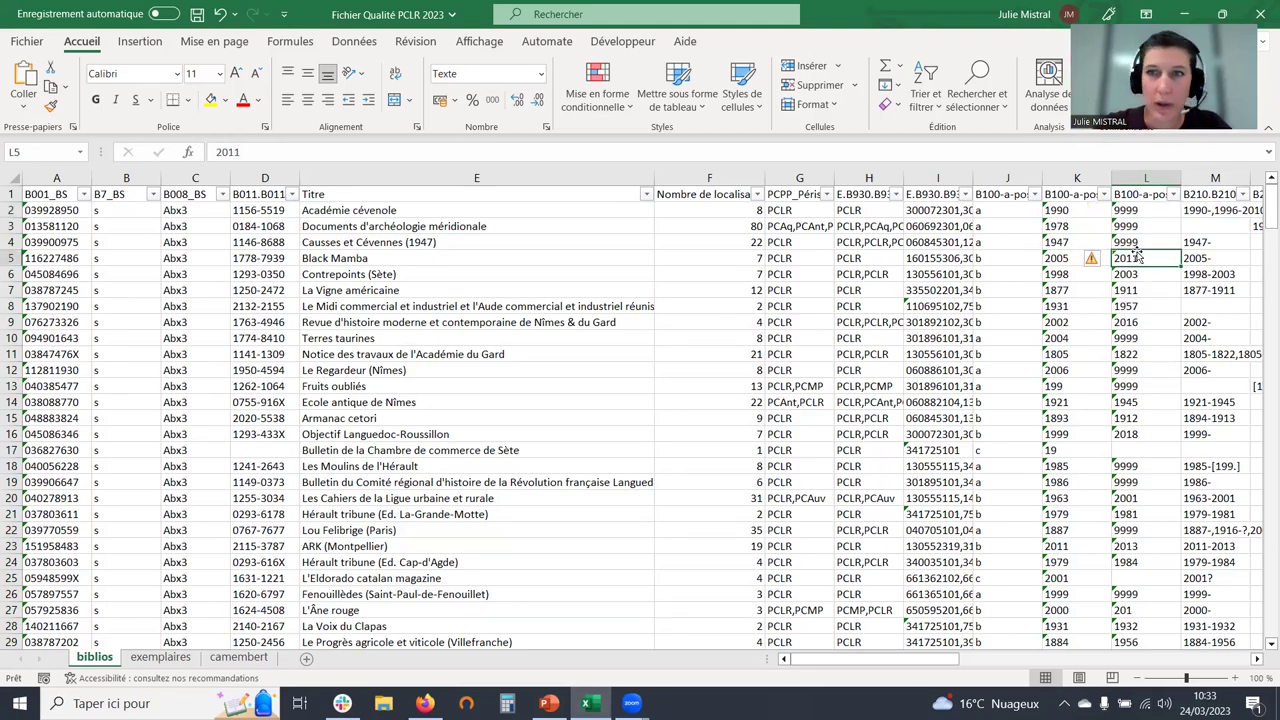
Examine the B210 and B214 subfield d columns holding the publication dates
drag(935, 660, 1060, 679)
drag(534, 498, 374, 336)
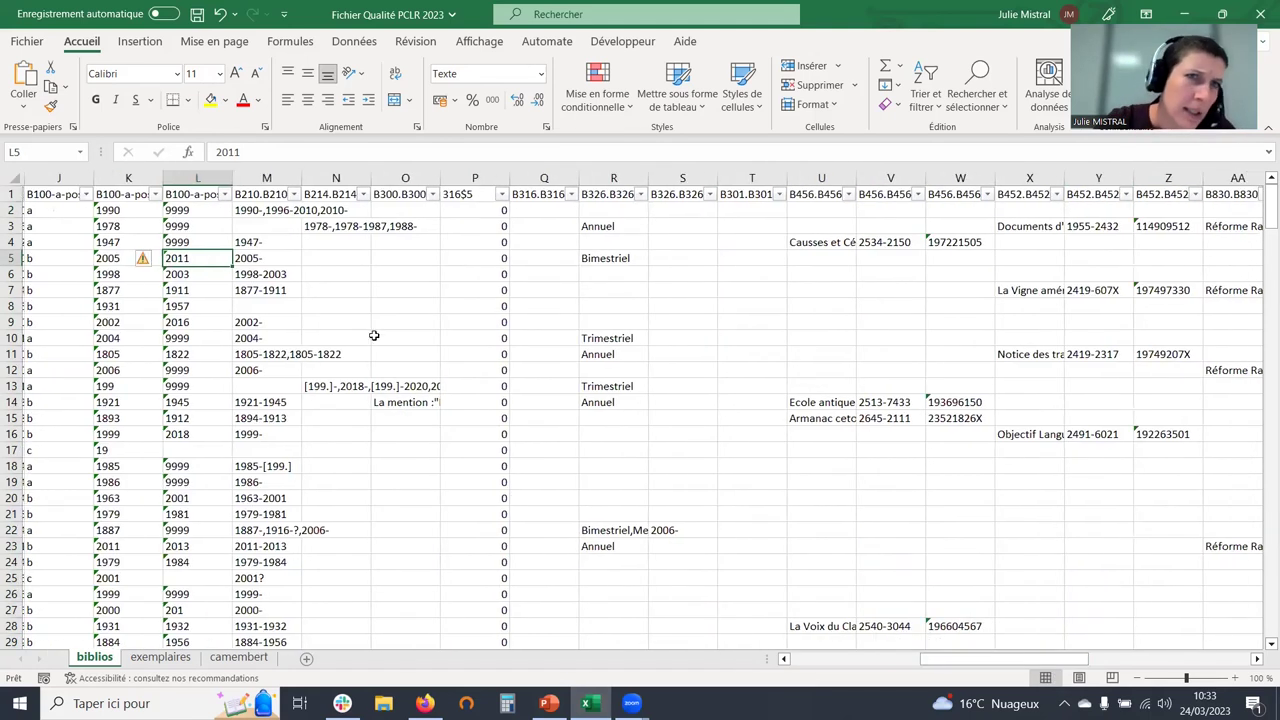
click(266, 177)
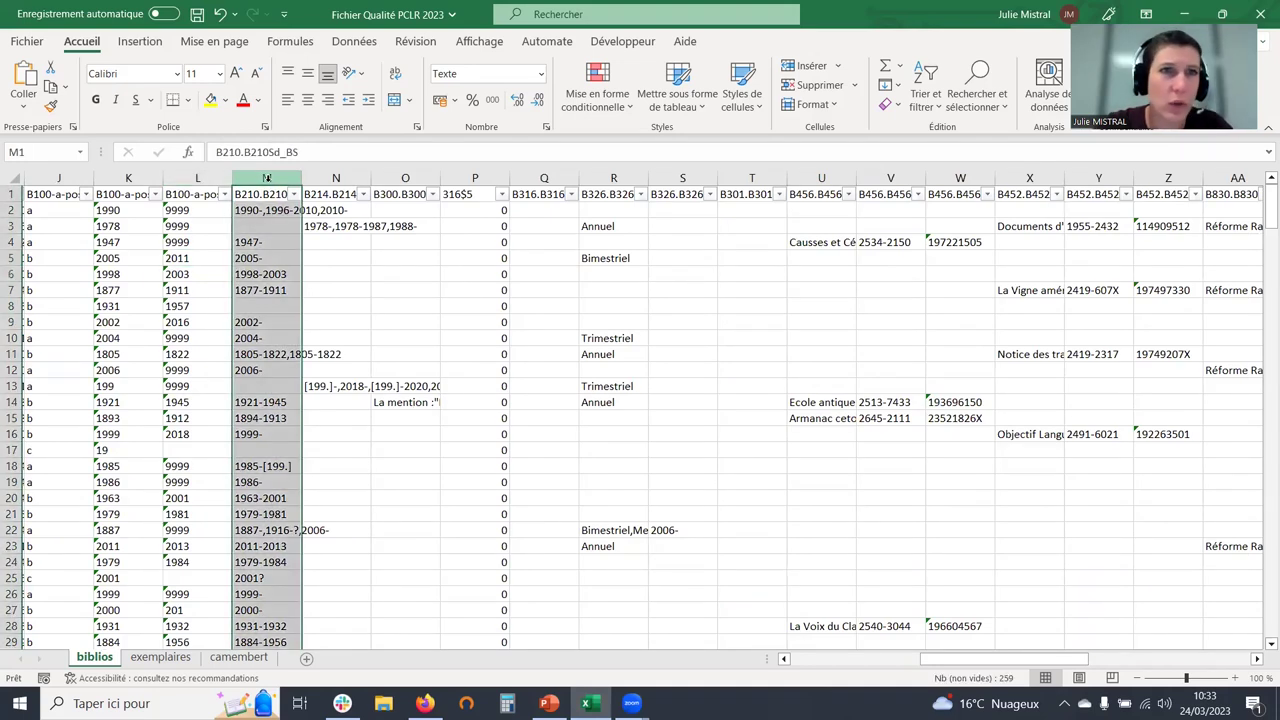
click(336, 177)
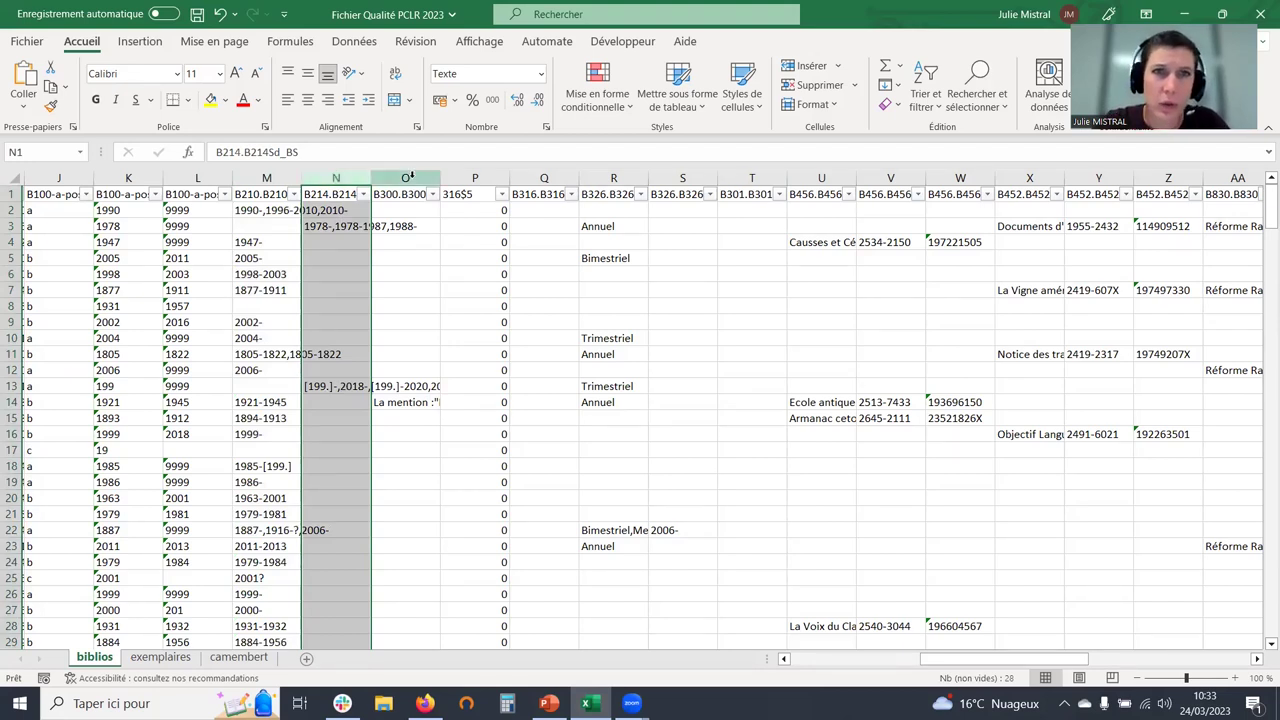
Examine the B300 and 316 note columns, followed by the two B326 periodicity columns for subfields a and b
click(410, 180)
click(458, 178)
click(532, 178)
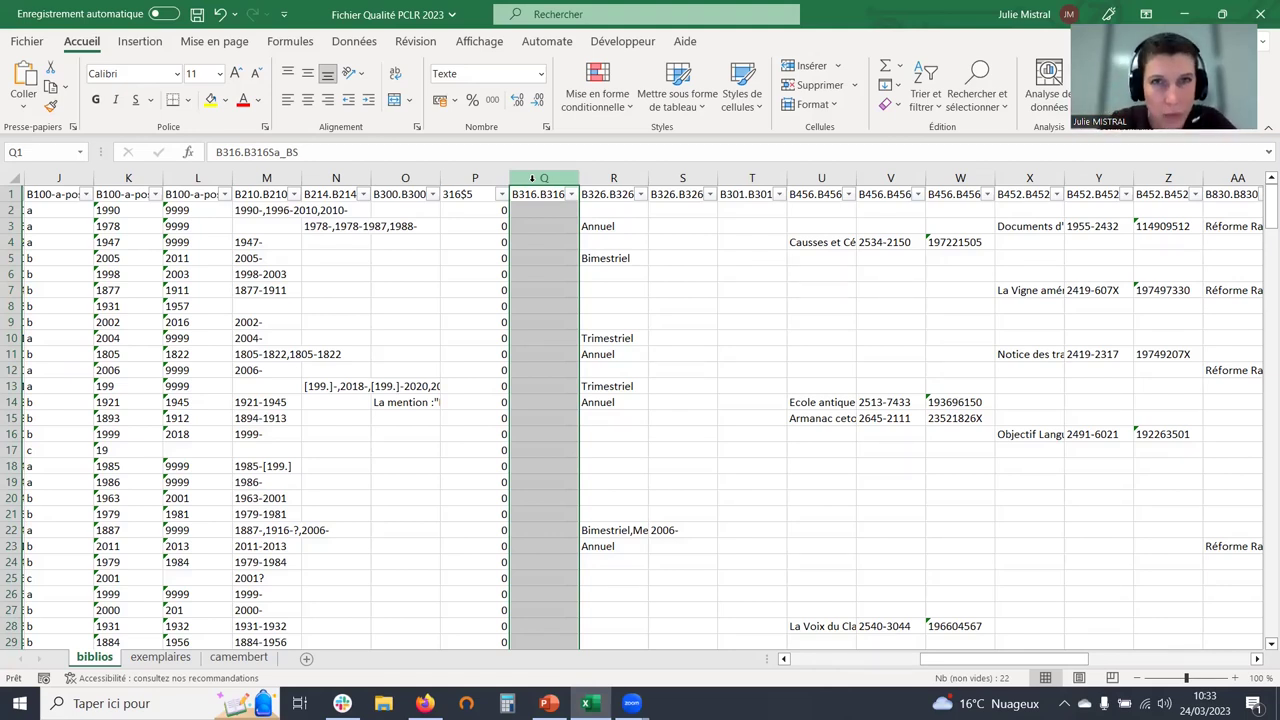
click(610, 178)
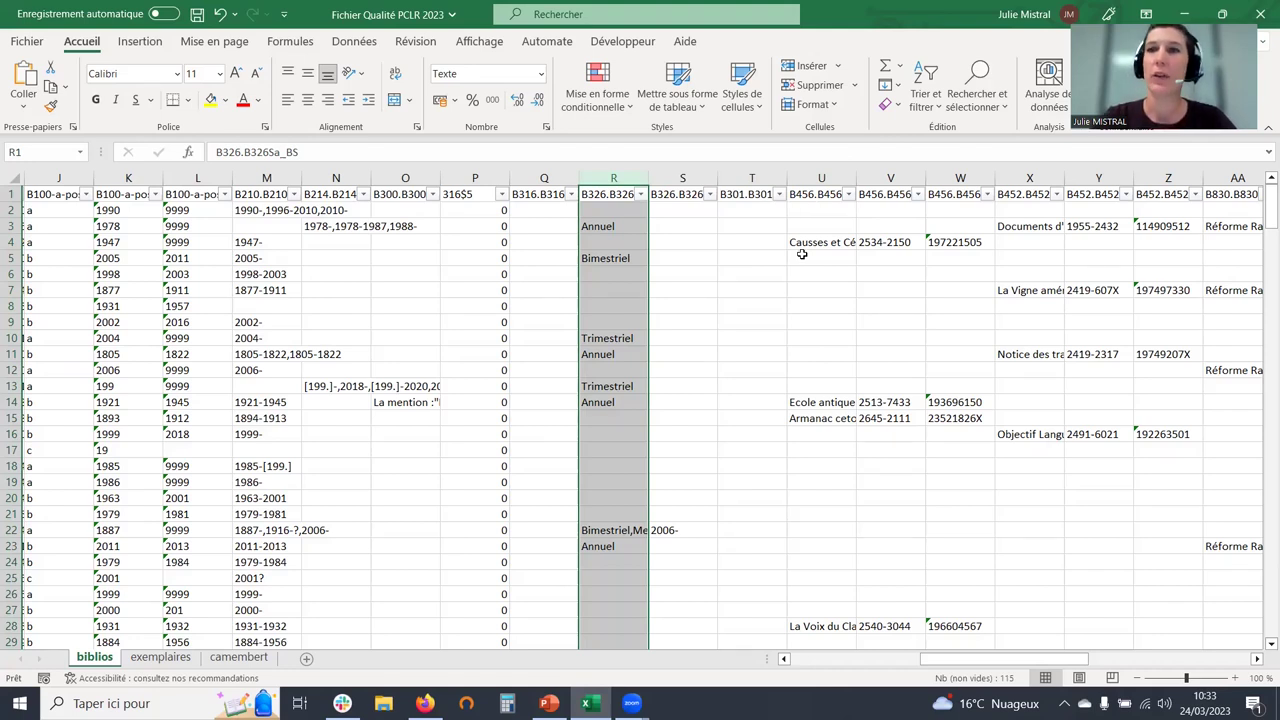
scroll(802, 254, right, 3)
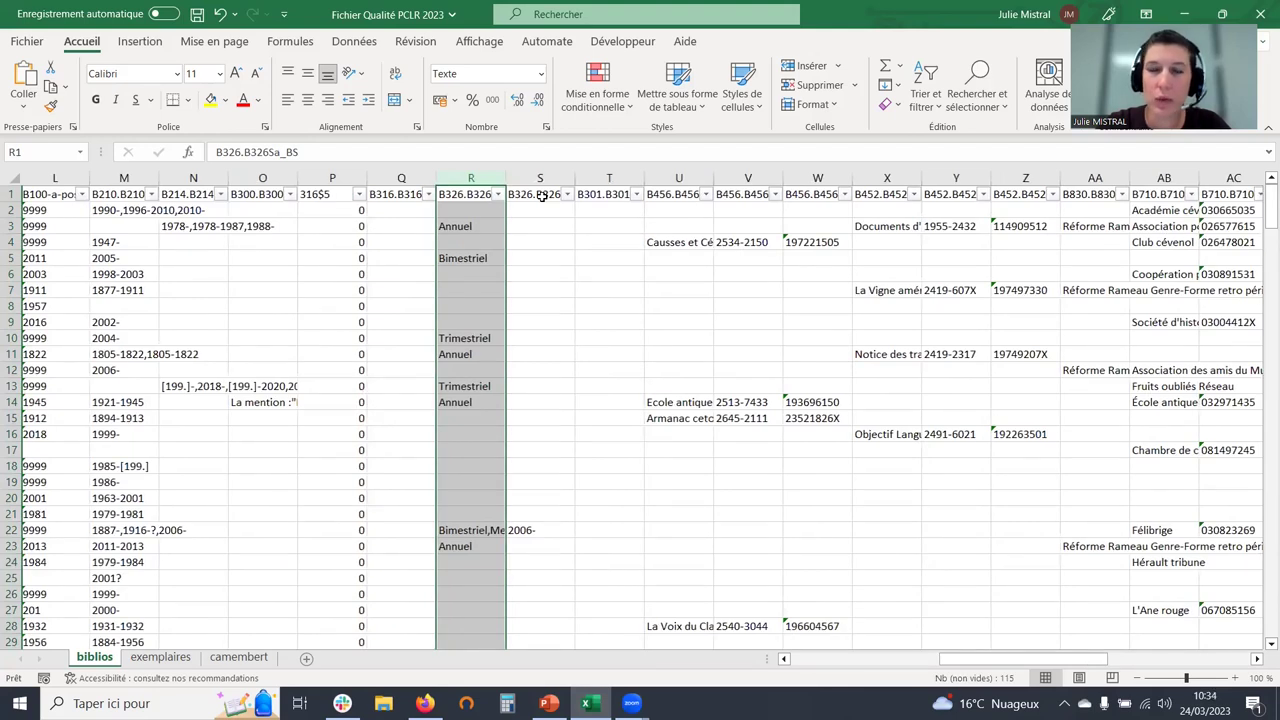
click(555, 178)
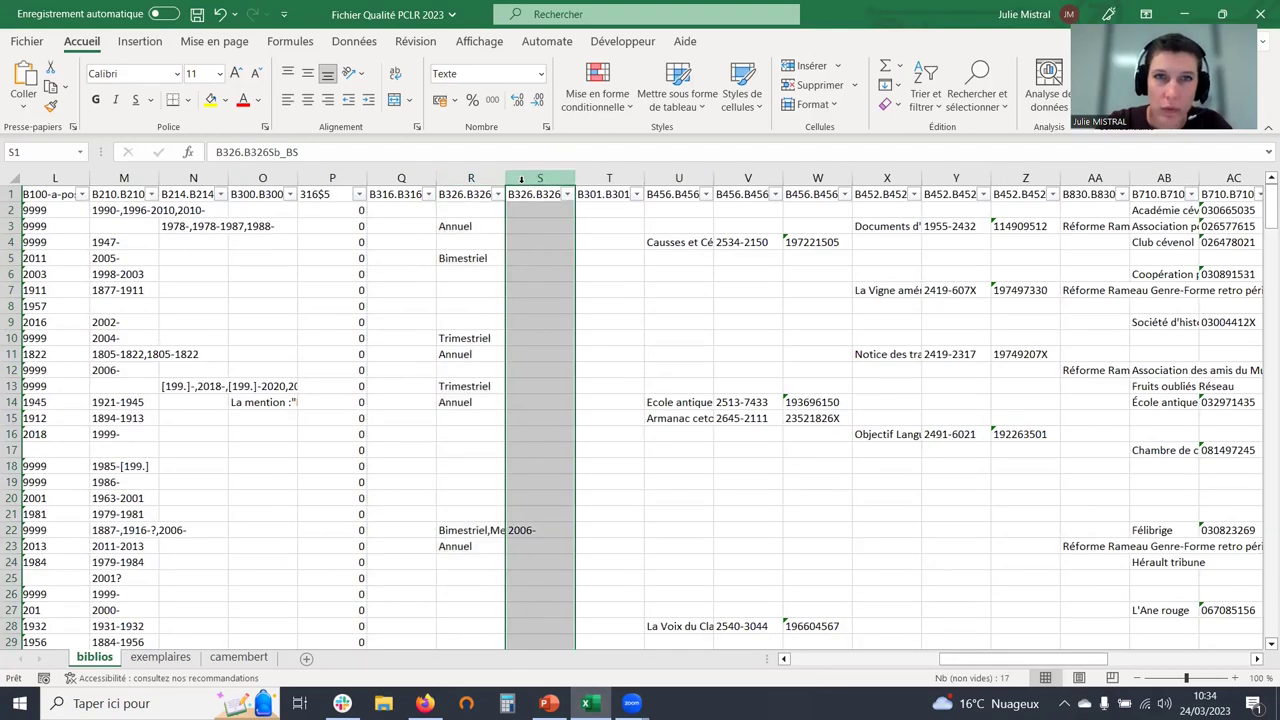
Examine the B301 column and the three B456 reproduction columns, checking the title, ISSN and record number for Causses et Cévennes
click(601, 178)
click(686, 177)
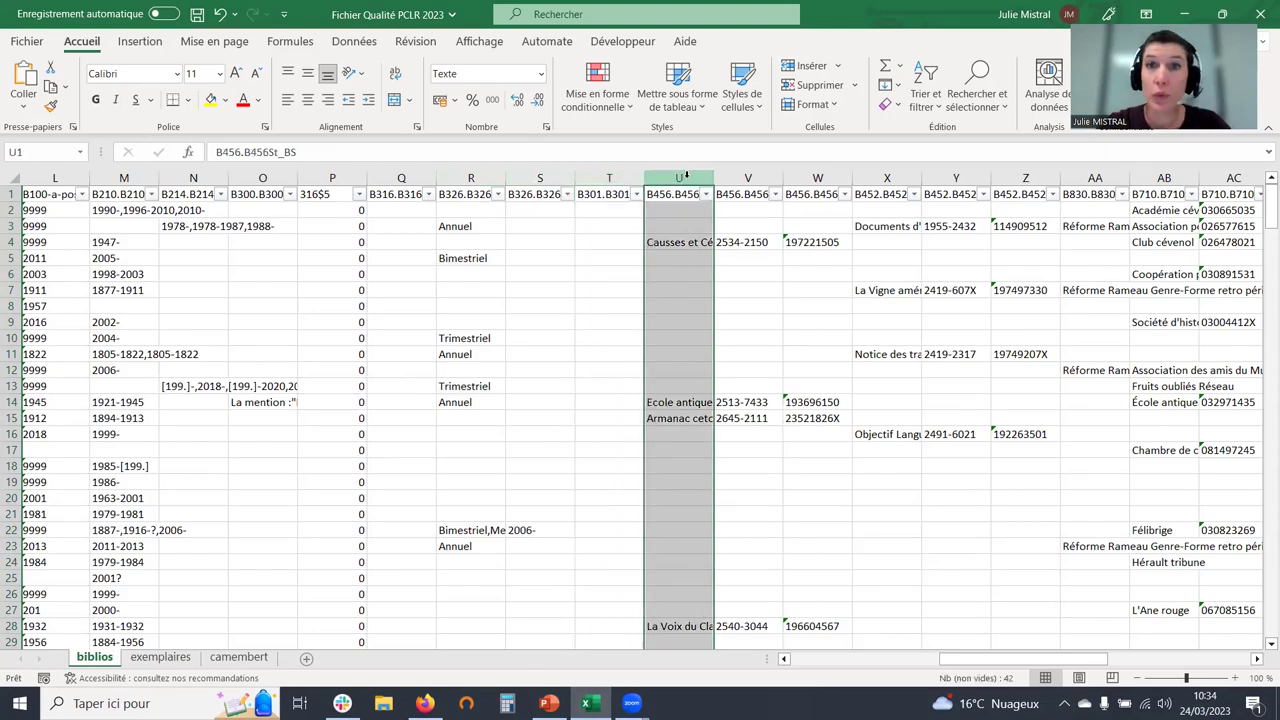
click(748, 178)
click(816, 177)
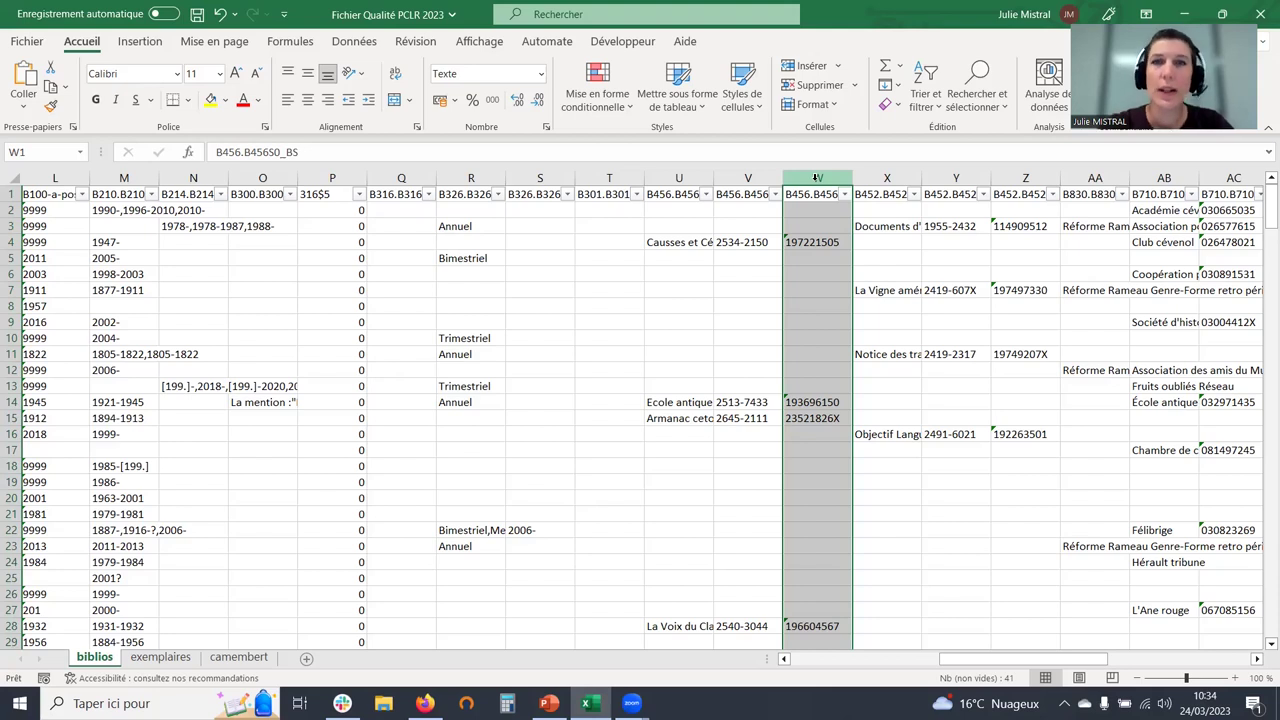
click(677, 178)
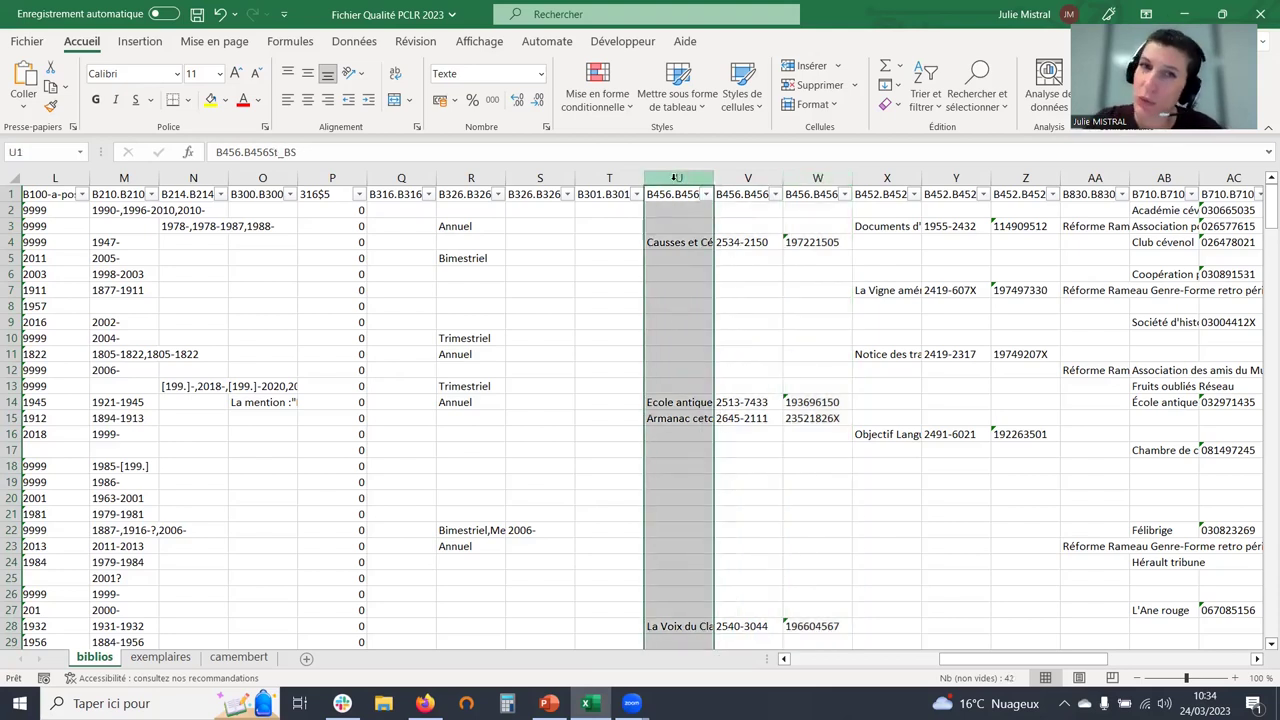
click(688, 243)
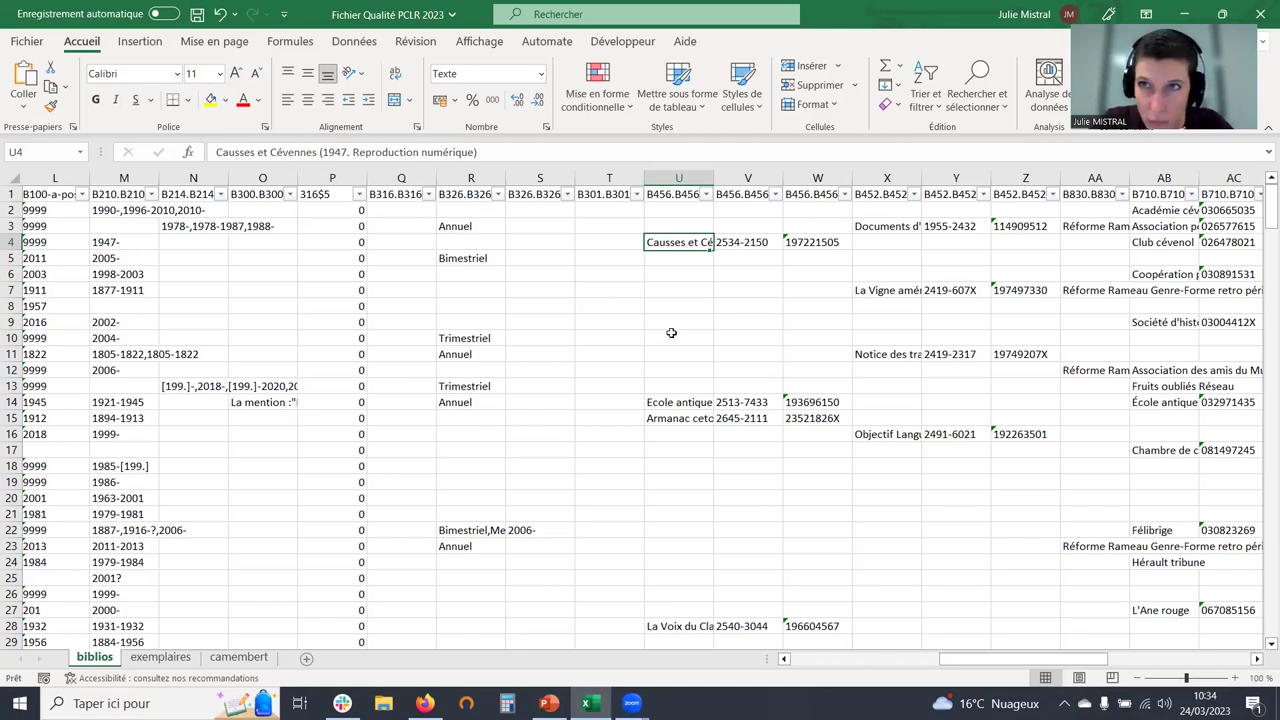
click(738, 243)
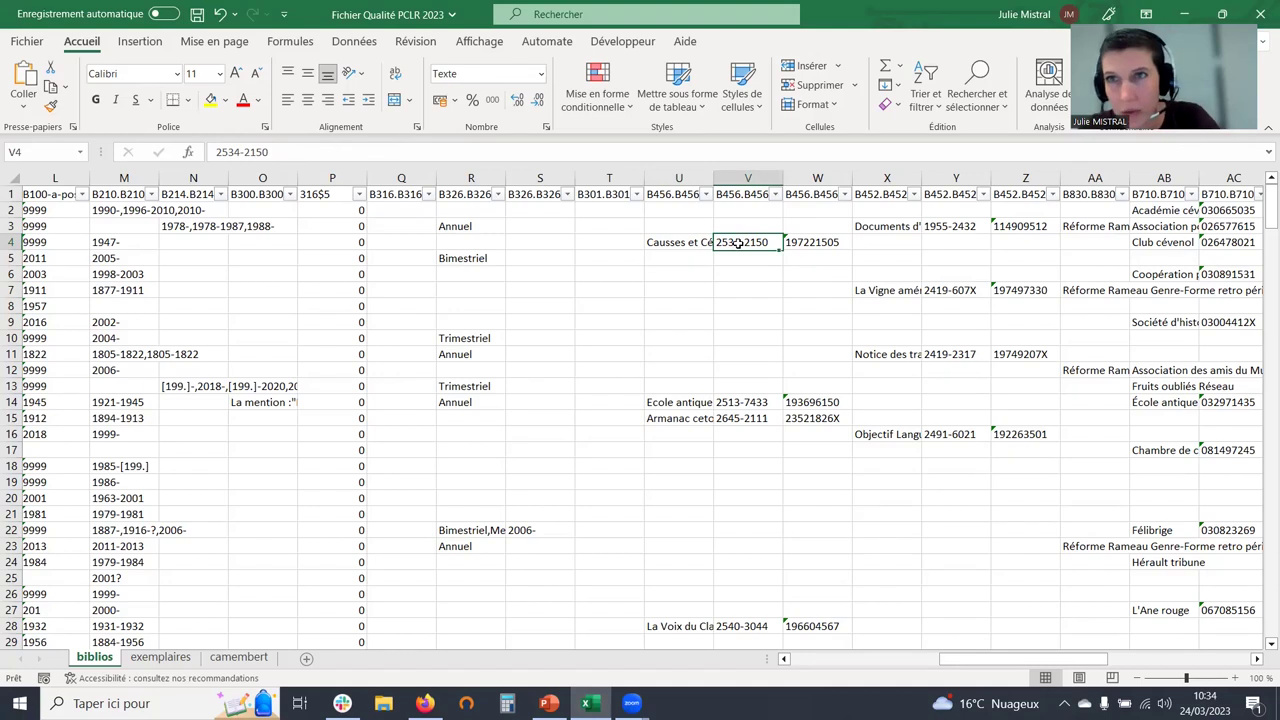
click(812, 242)
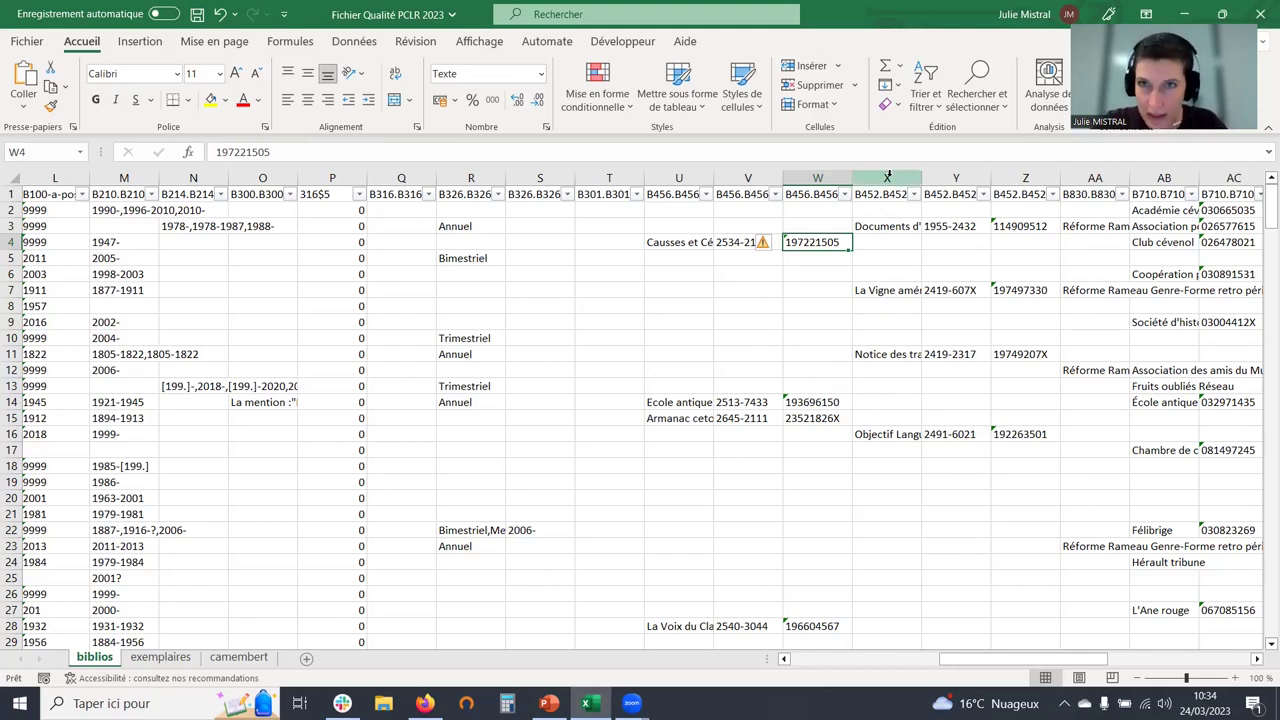
Examine the three B452 columns, checking the online title, ISSN and record number of Documents d'archéologie méridionale
click(888, 177)
mouse_move(888, 177)
mouse_down()
mouse_move(1025, 178)
mouse_move(873, 180)
mouse_up()
click(885, 228)
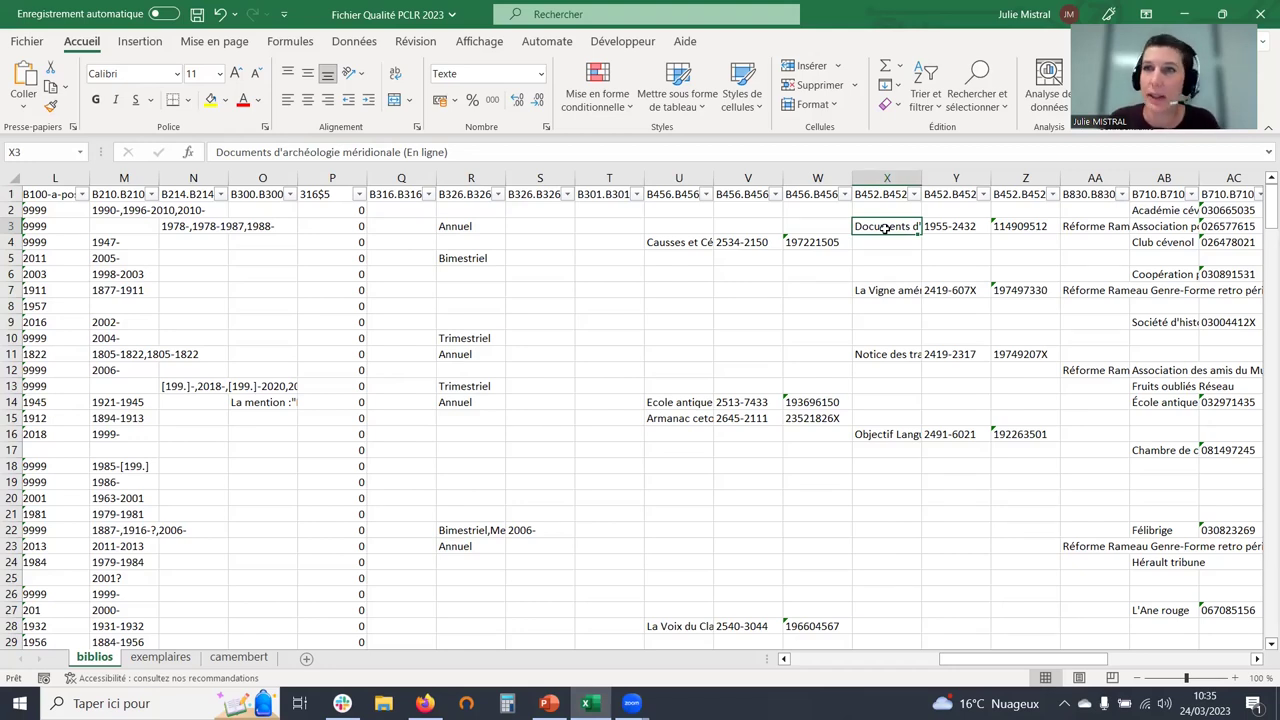
click(912, 178)
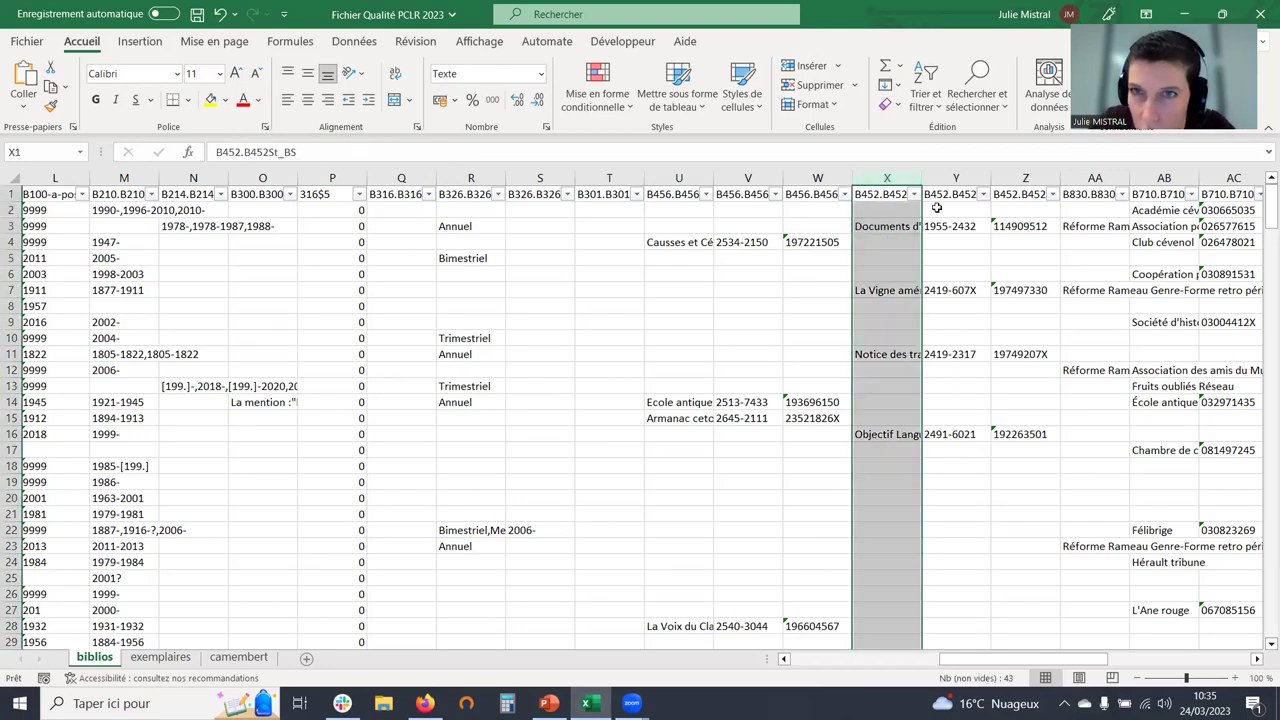
click(941, 227)
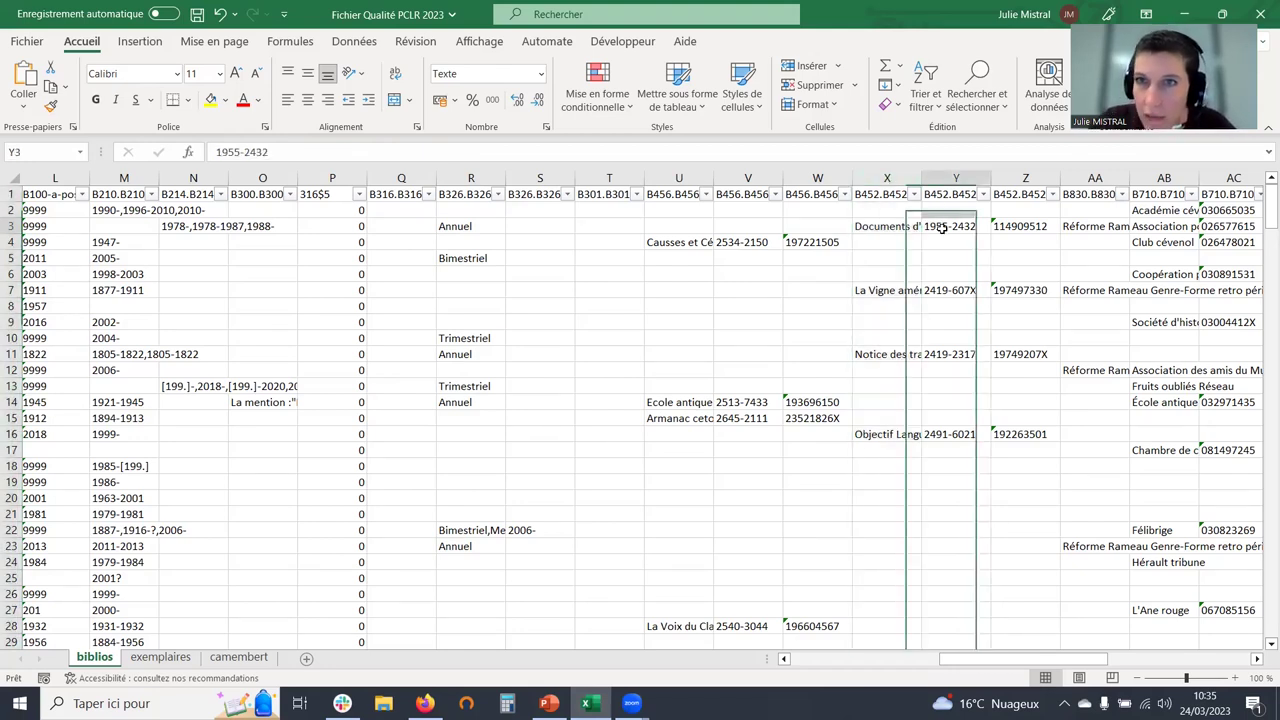
click(1016, 223)
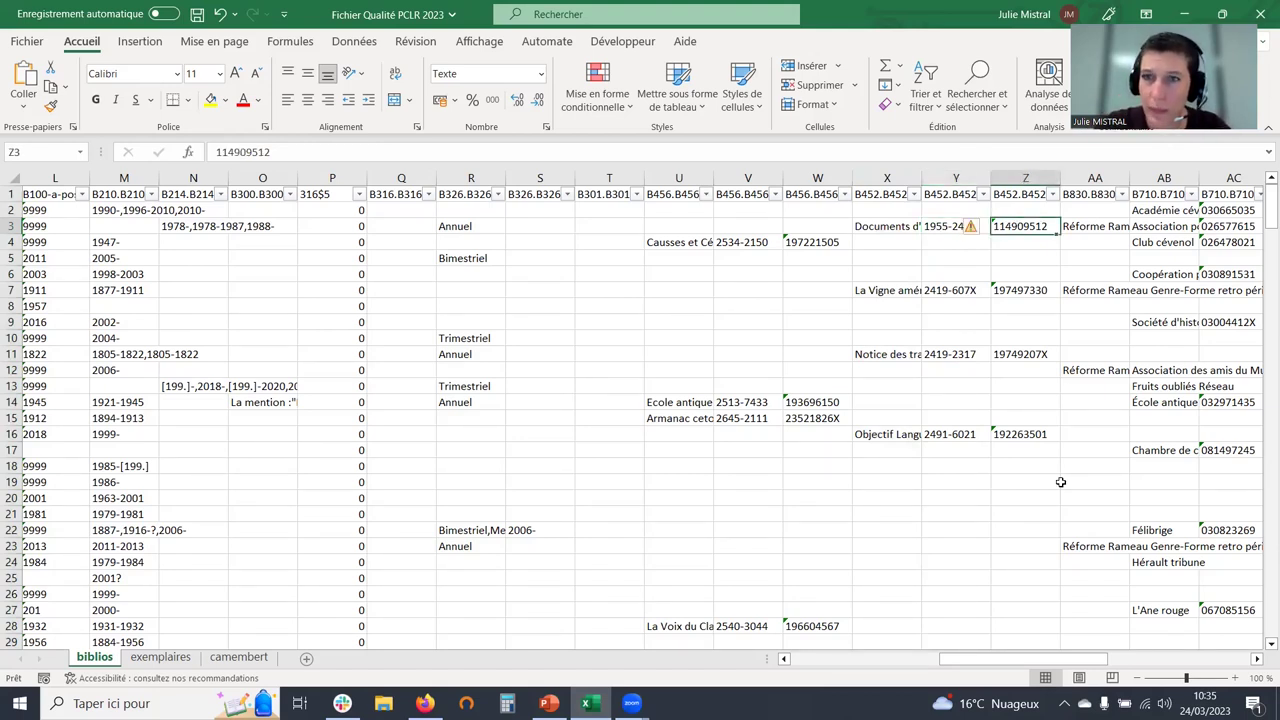
Examine the three B710 columns for subfields a, 3 and 4
drag(1030, 661, 1080, 667)
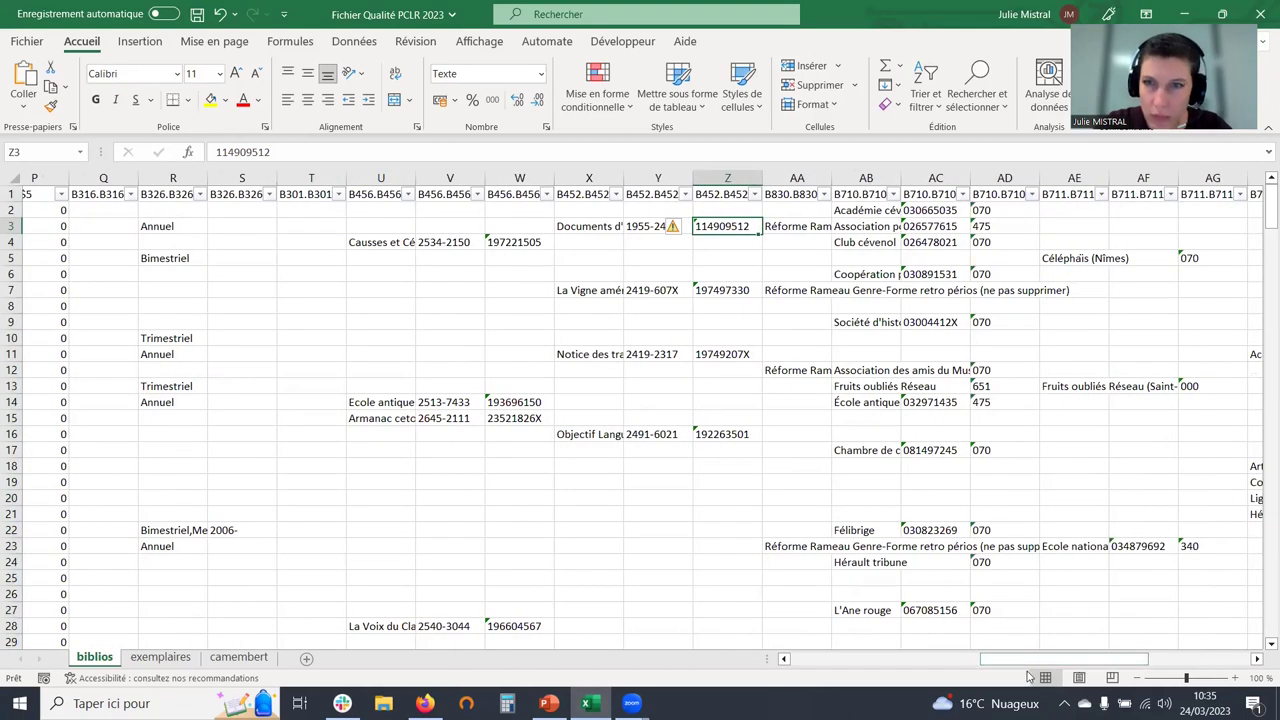
scroll(723, 336, right, 3)
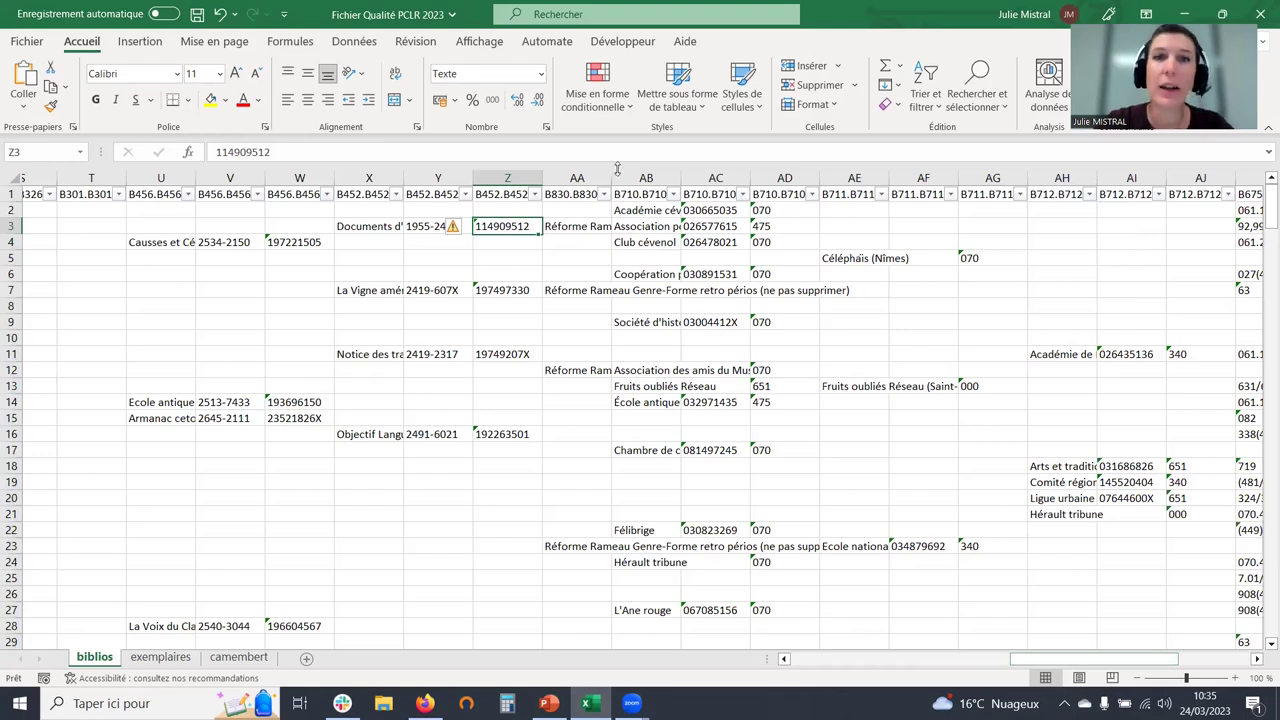
drag(631, 172, 784, 172)
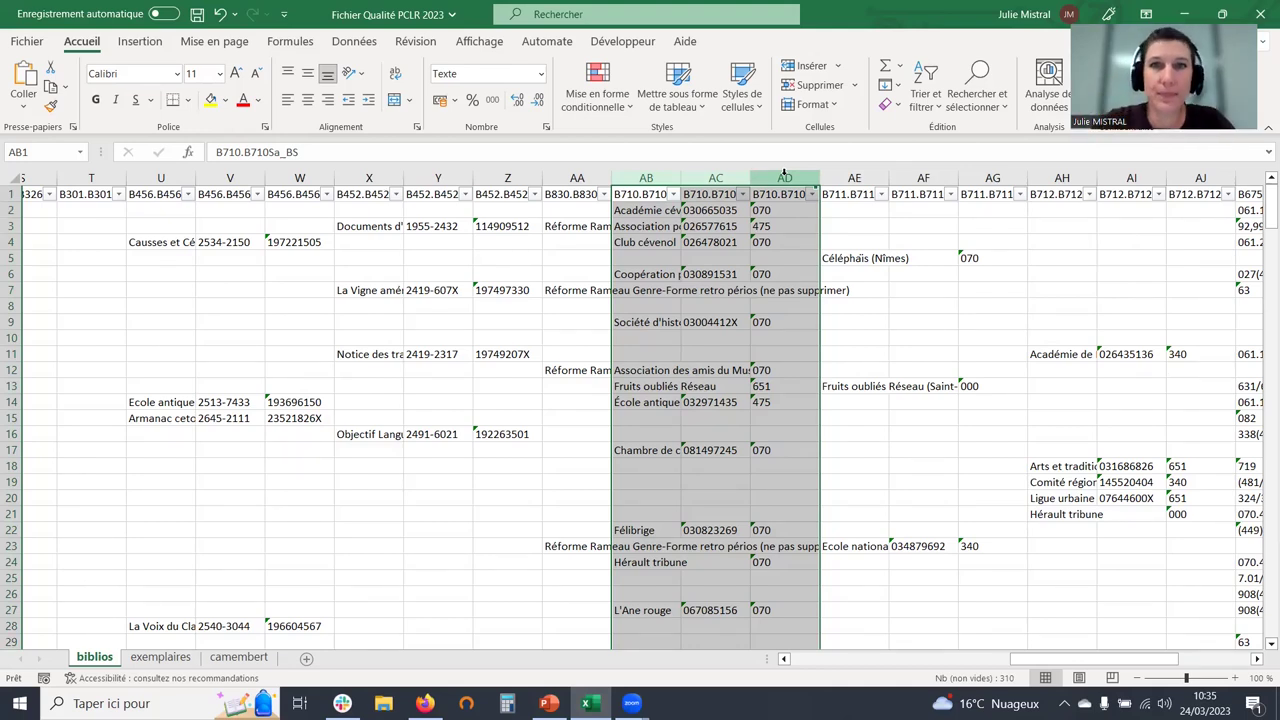
click(648, 178)
click(722, 254)
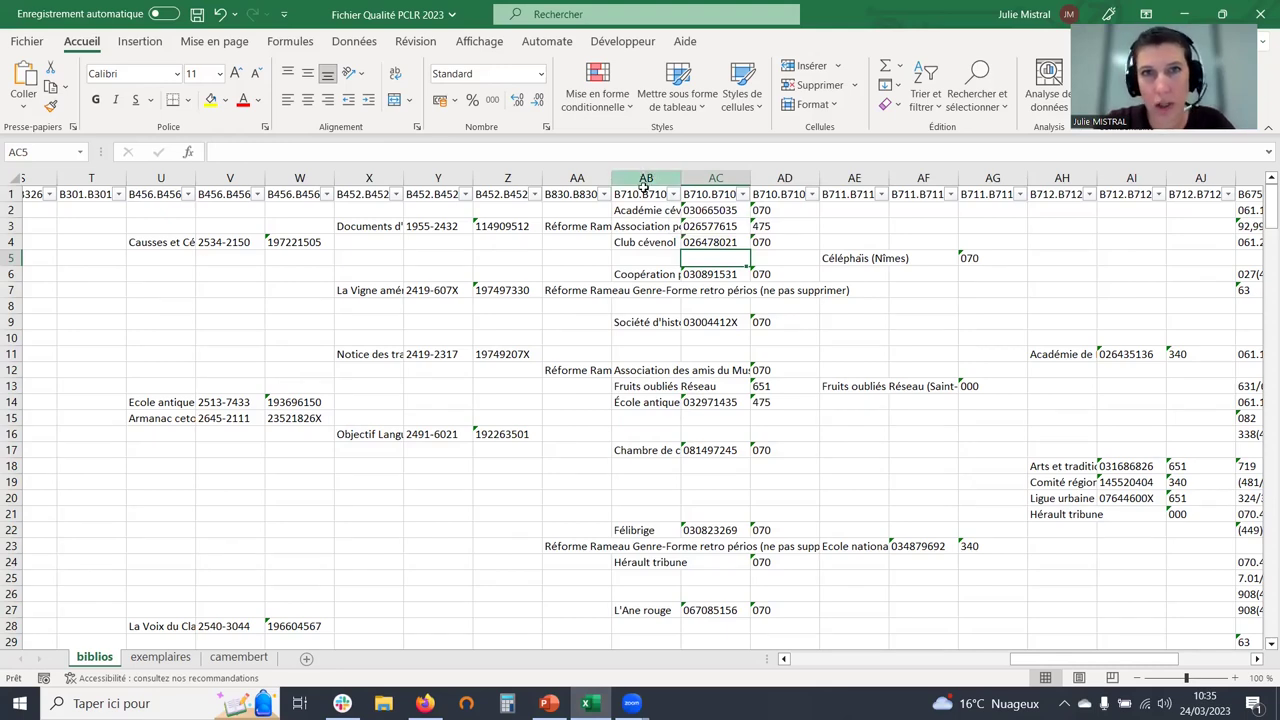
click(646, 195)
click(715, 195)
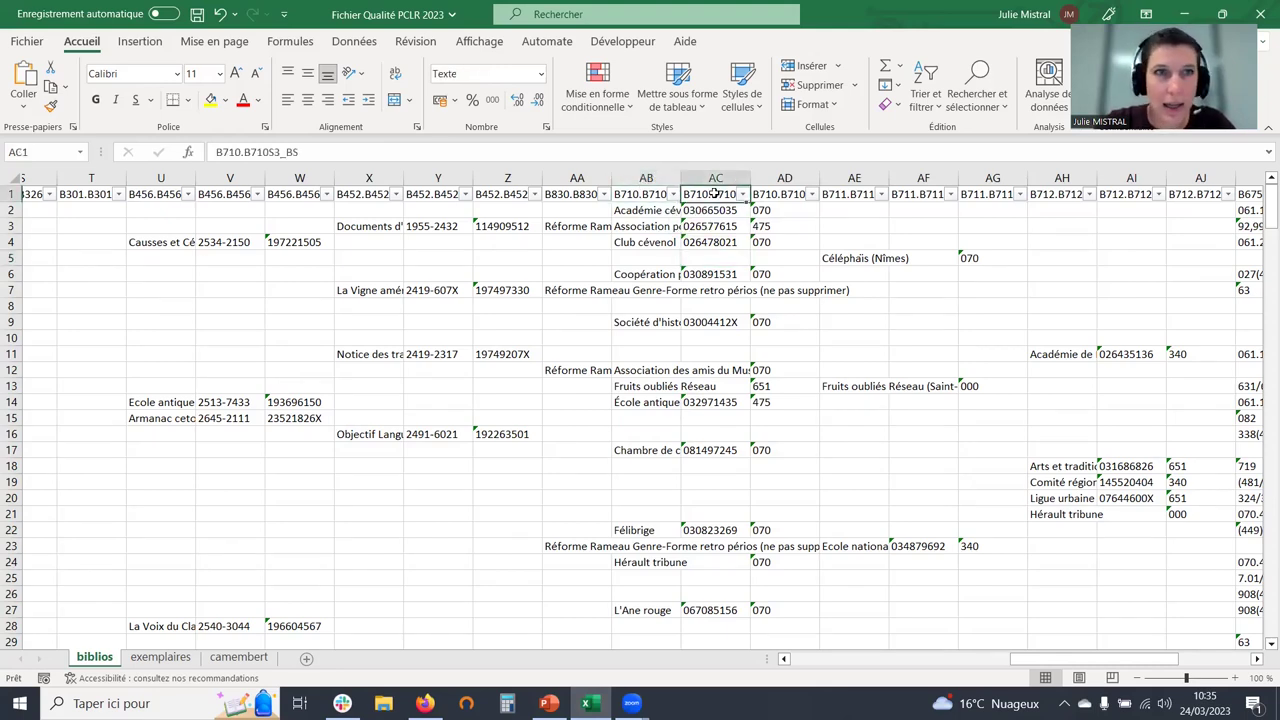
click(776, 194)
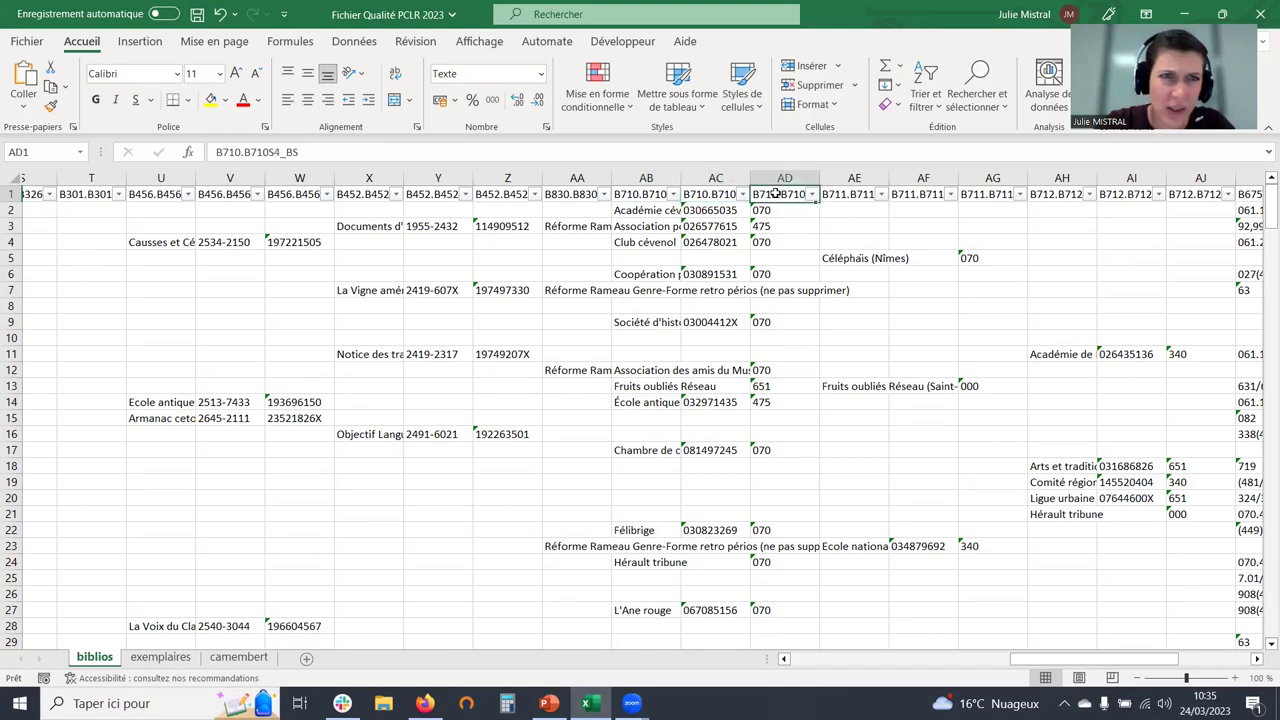
Check the B710 name, authority number and role code entered for Académie cévenole
click(645, 207)
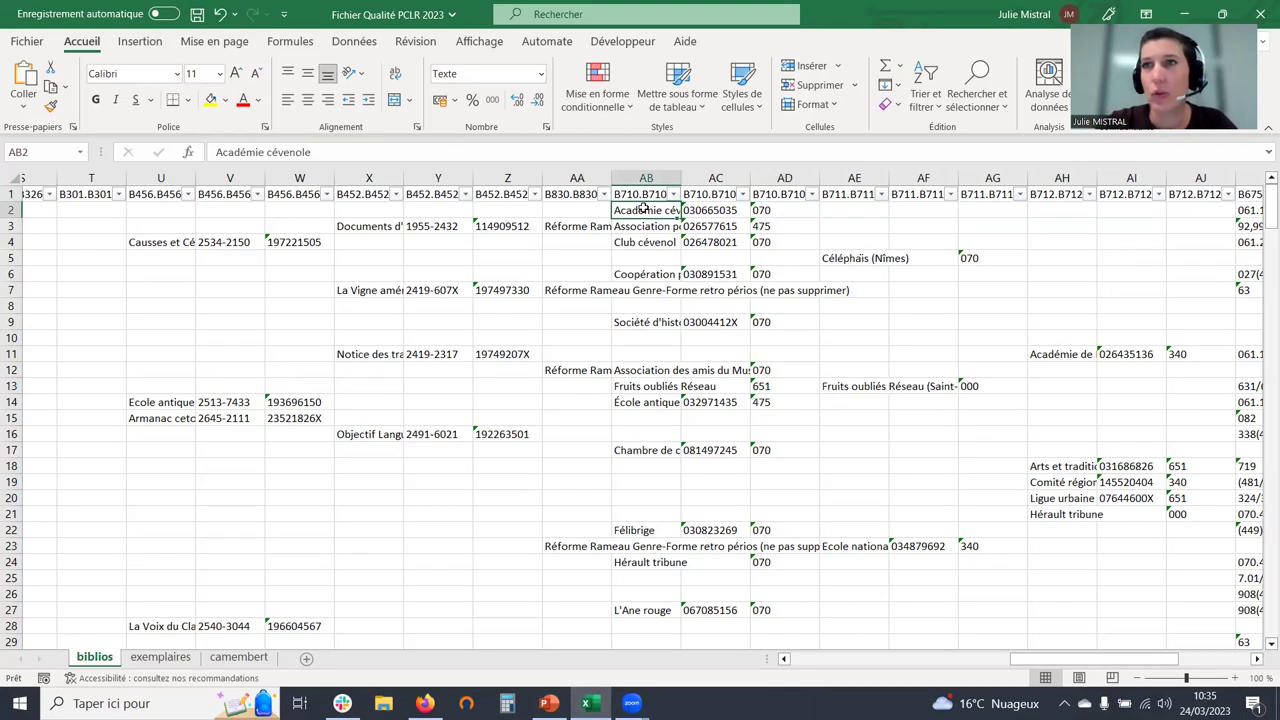
click(724, 211)
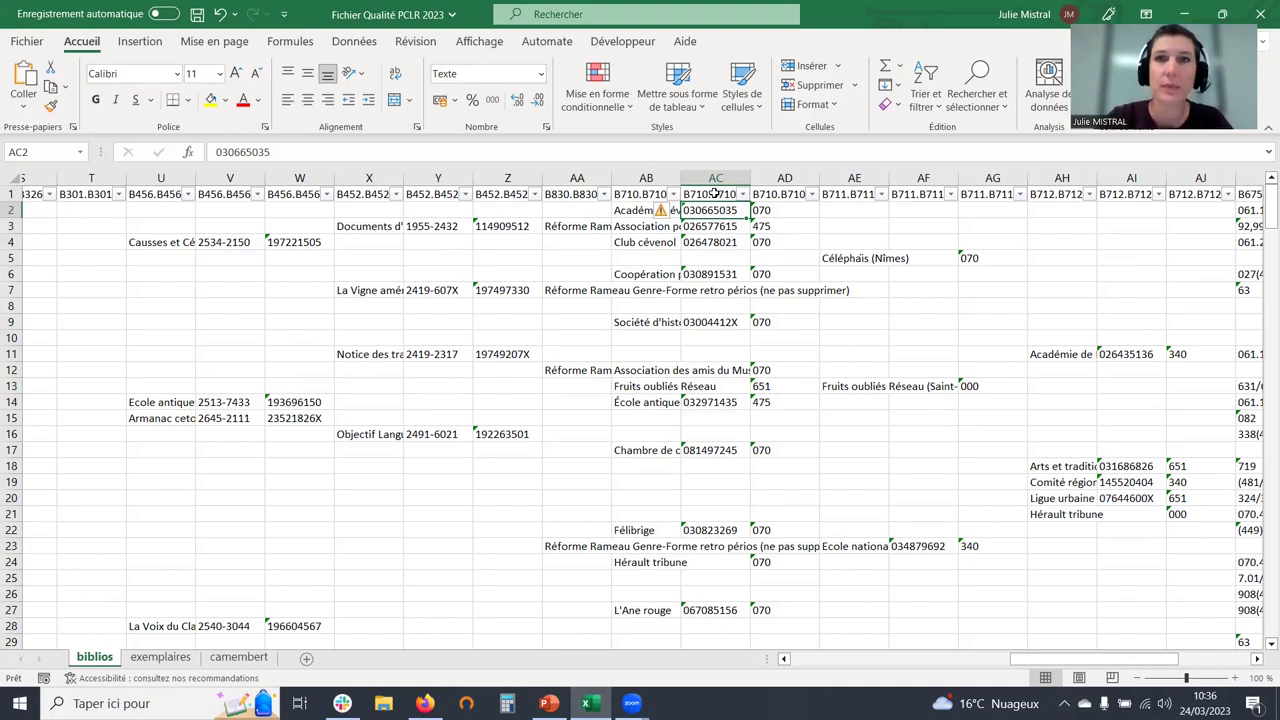
click(762, 210)
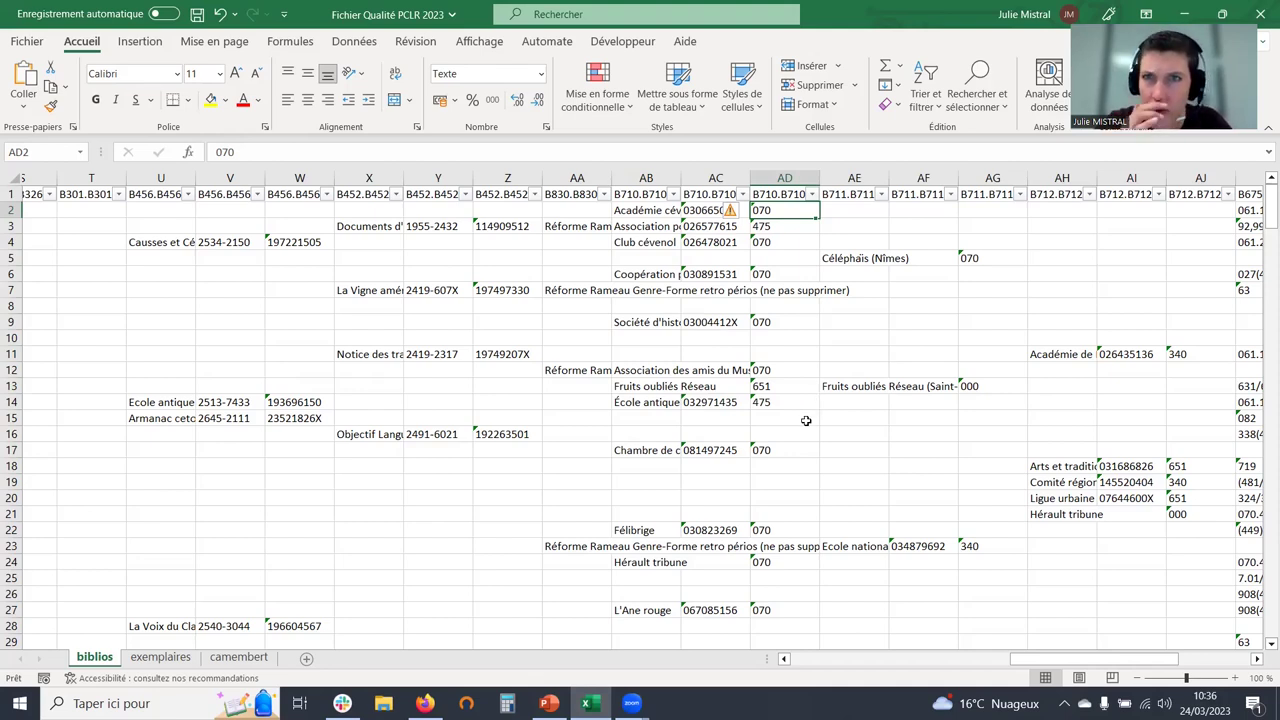
Examine the B711 columns for subfields a and 3, followed by the B712 subfield a column
click(842, 179)
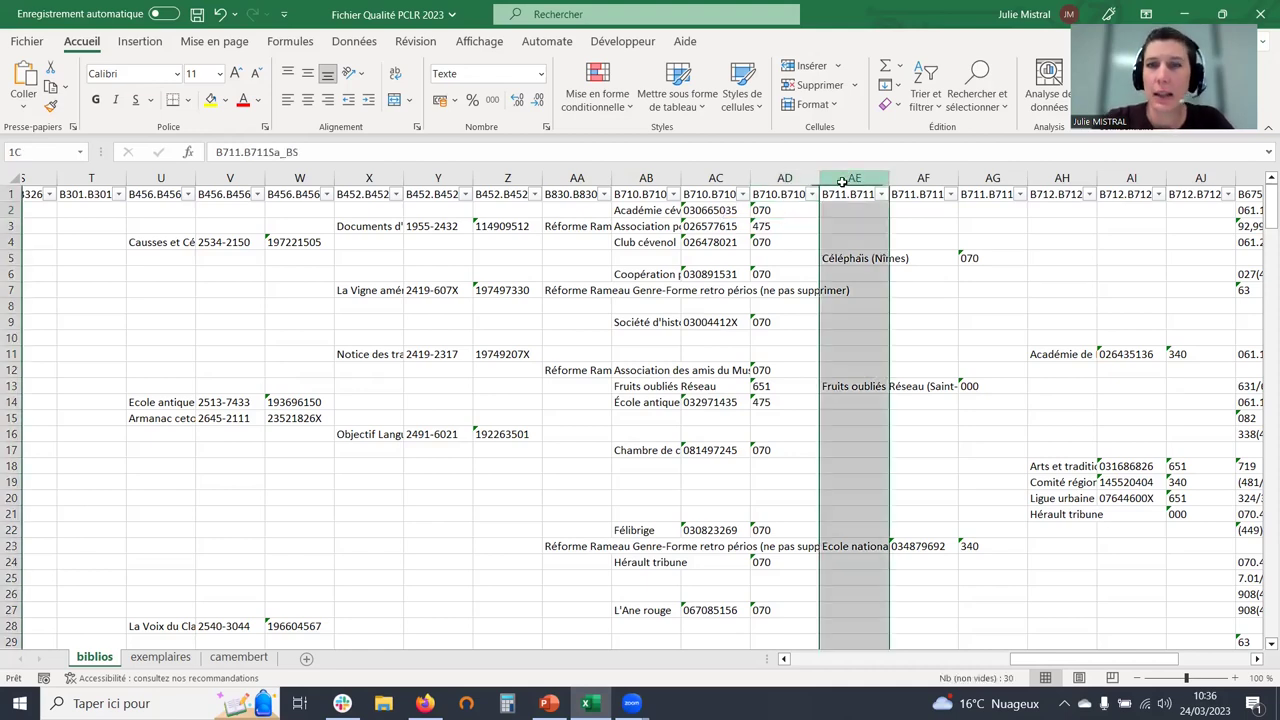
click(910, 179)
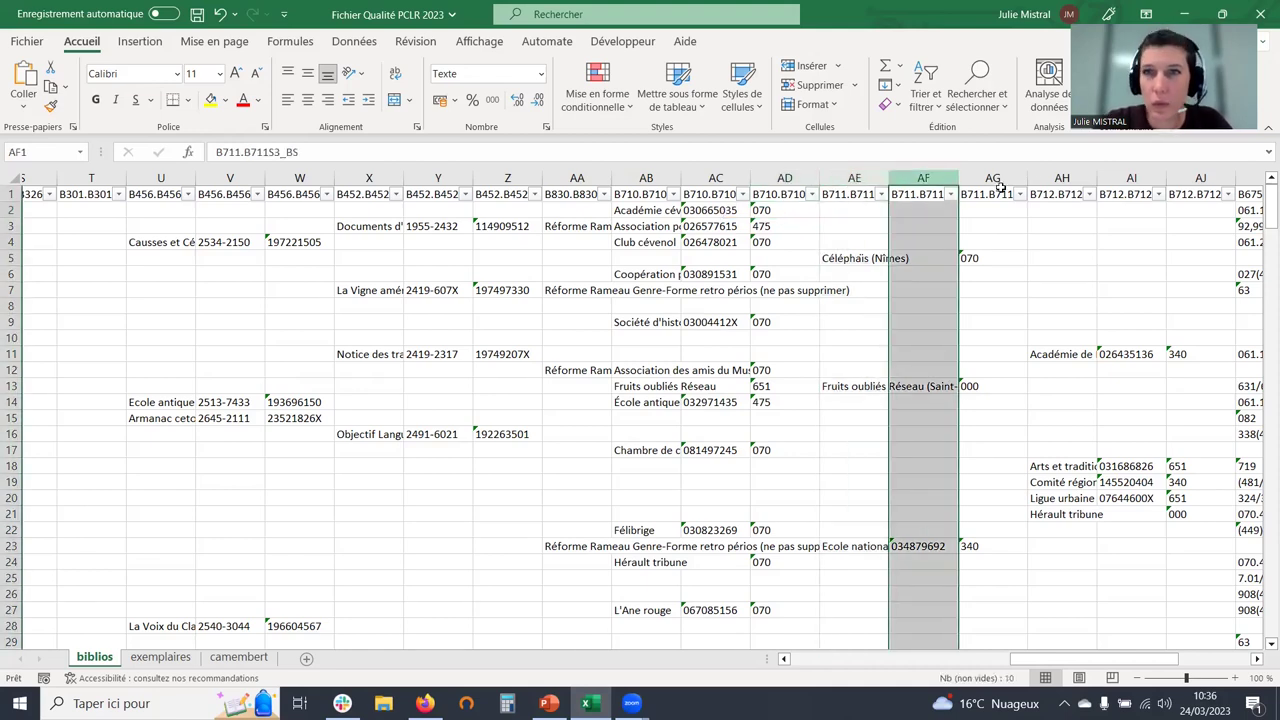
click(1049, 177)
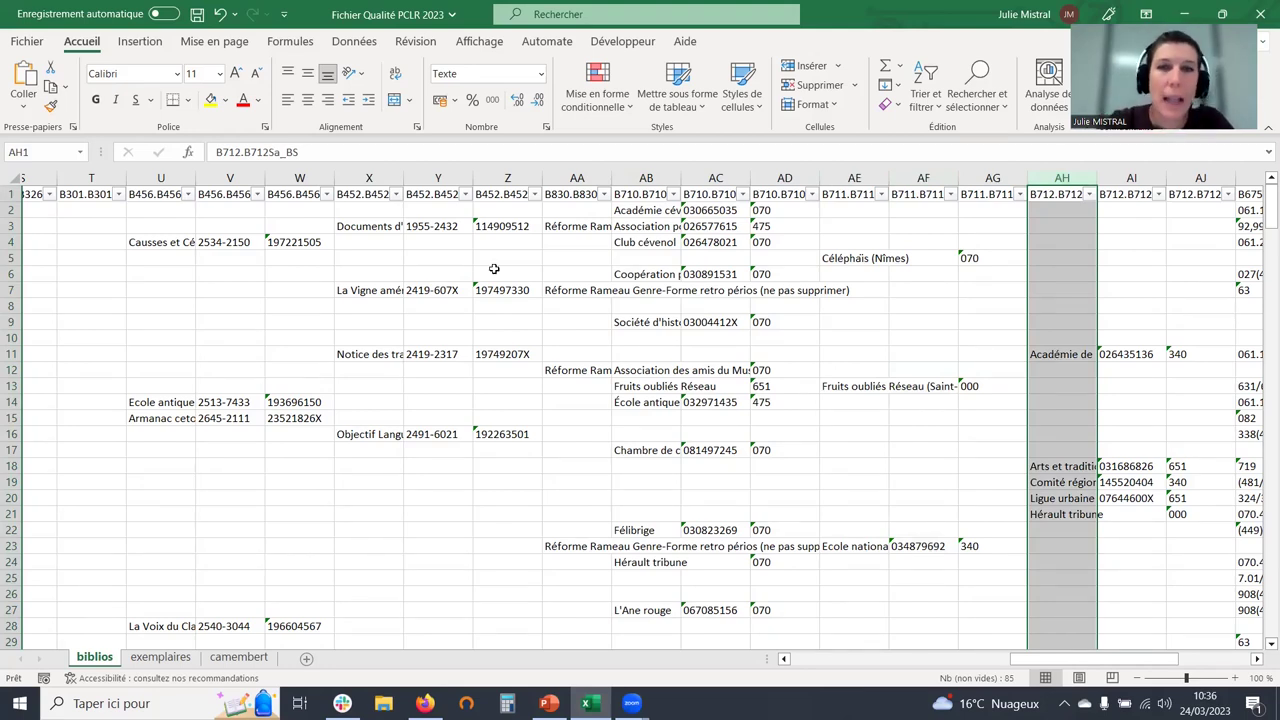
Filter the B710 subfield a column to show only blank cells (Vides)
click(673, 194)
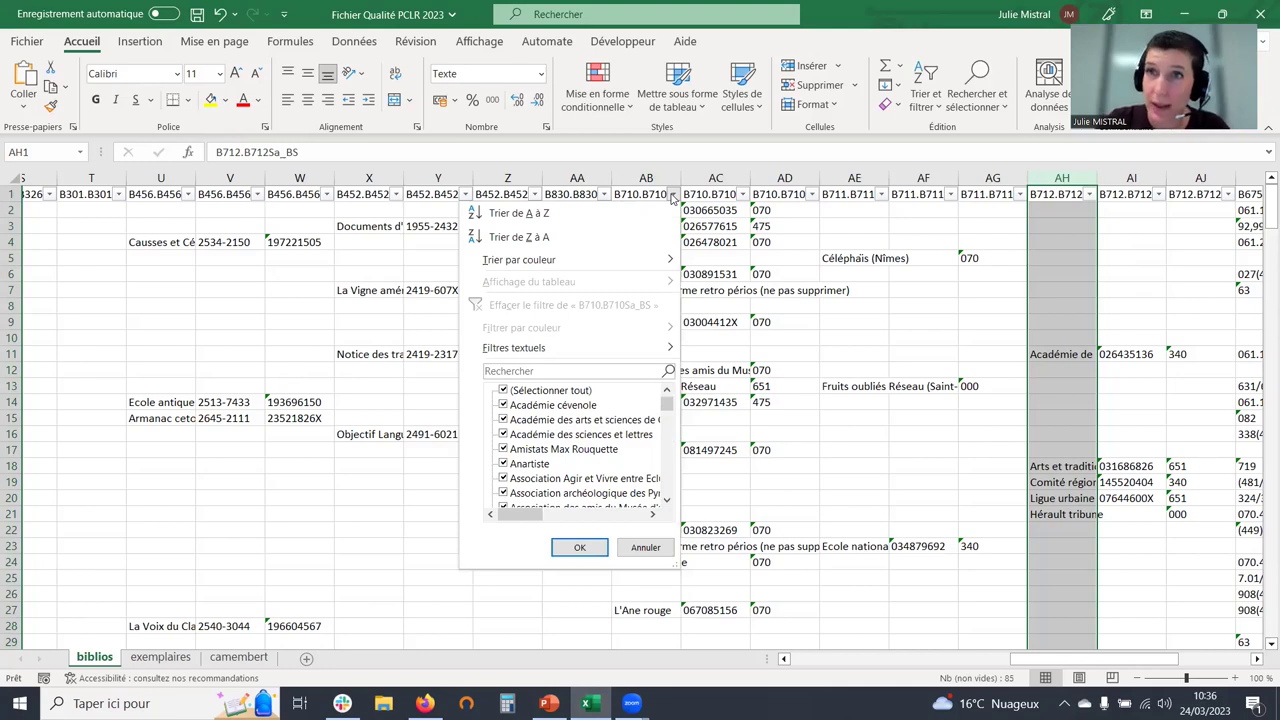
click(673, 194)
click(673, 194)
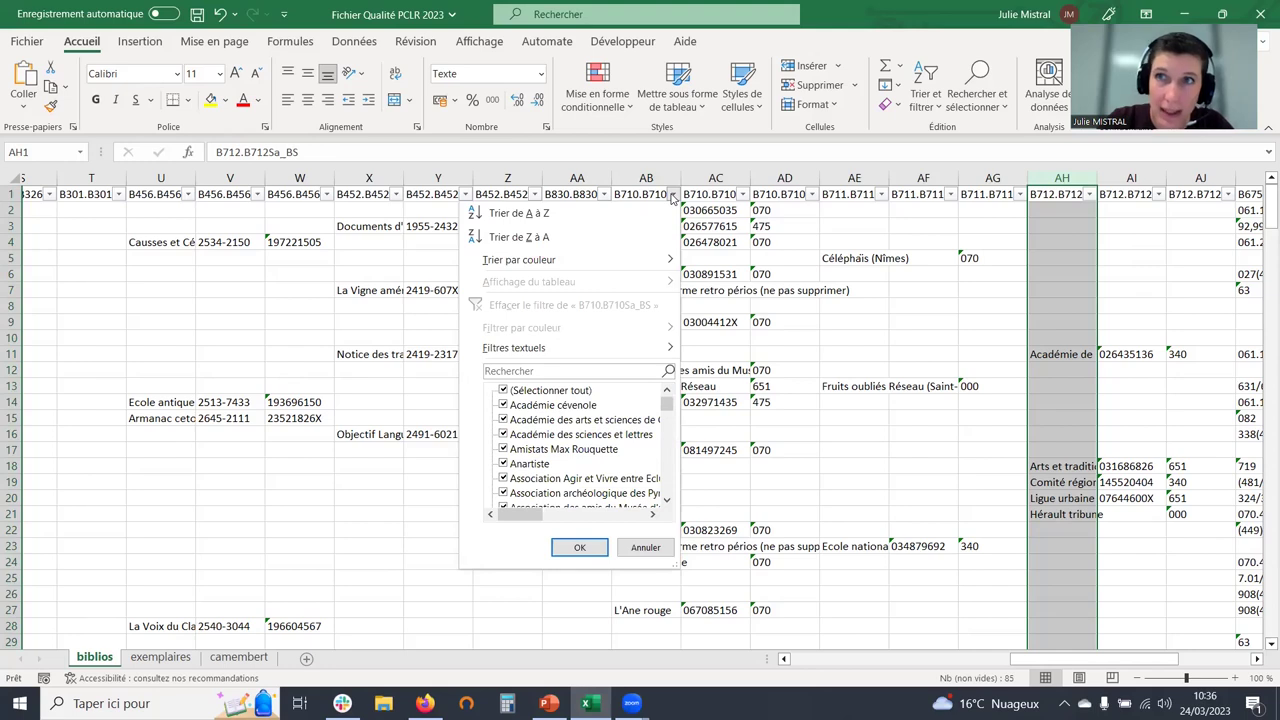
scroll(600, 435, down, 1)
scroll(600, 435, up, 1)
click(503, 390)
click(503, 390)
scroll(537, 453, down, 5)
scroll(537, 453, down, 10)
click(502, 493)
click(560, 548)
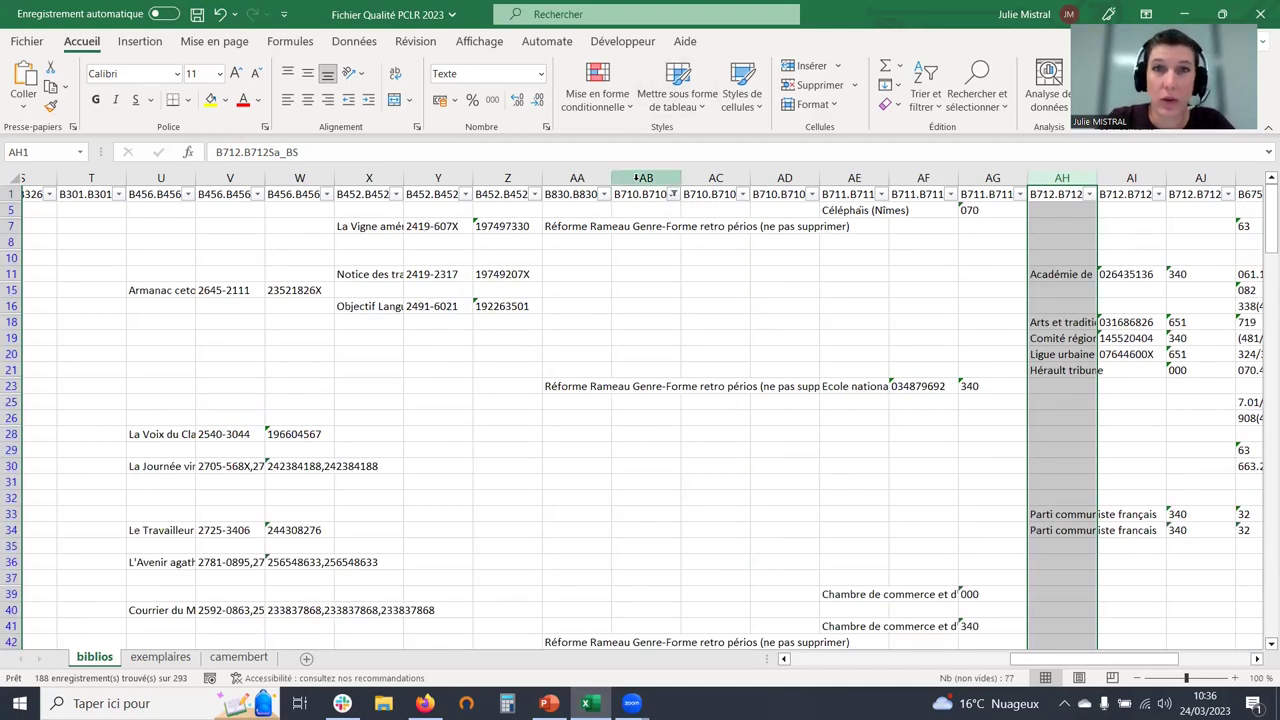
Filter the B711 subfield a column to show only blank cells (Vides)
click(881, 195)
click(740, 390)
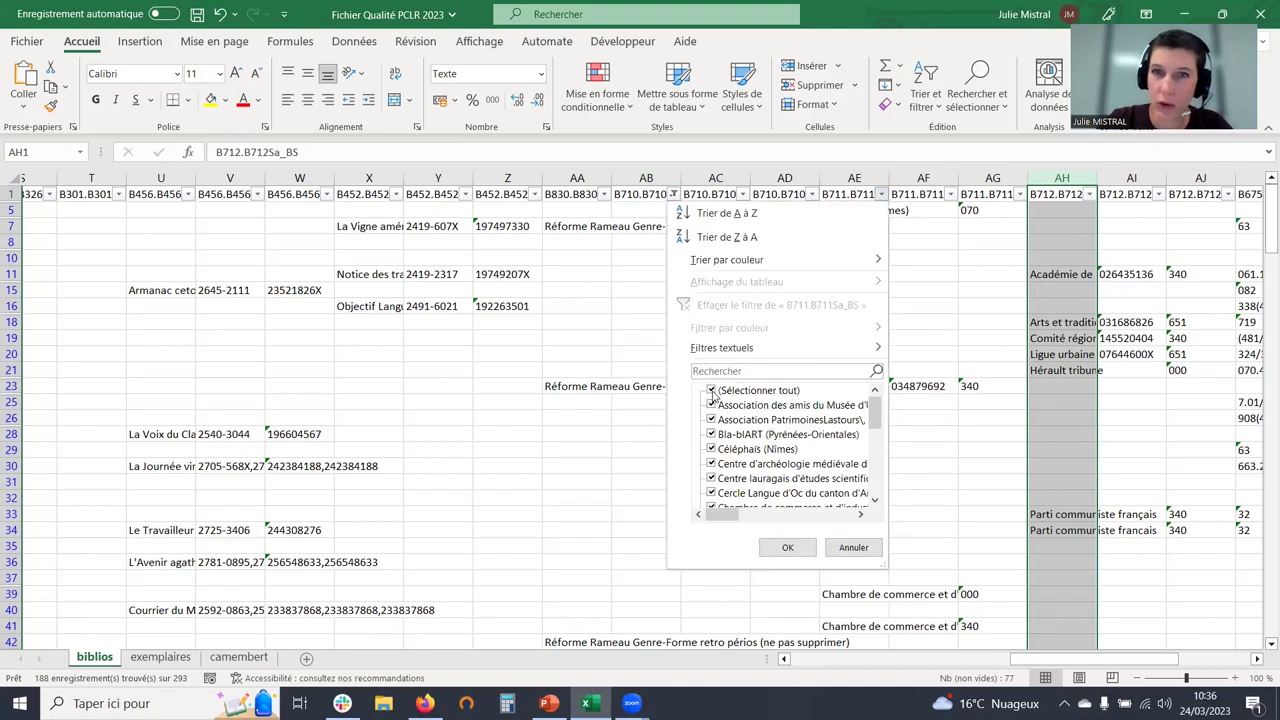
drag(876, 416, 875, 490)
click(729, 493)
click(779, 548)
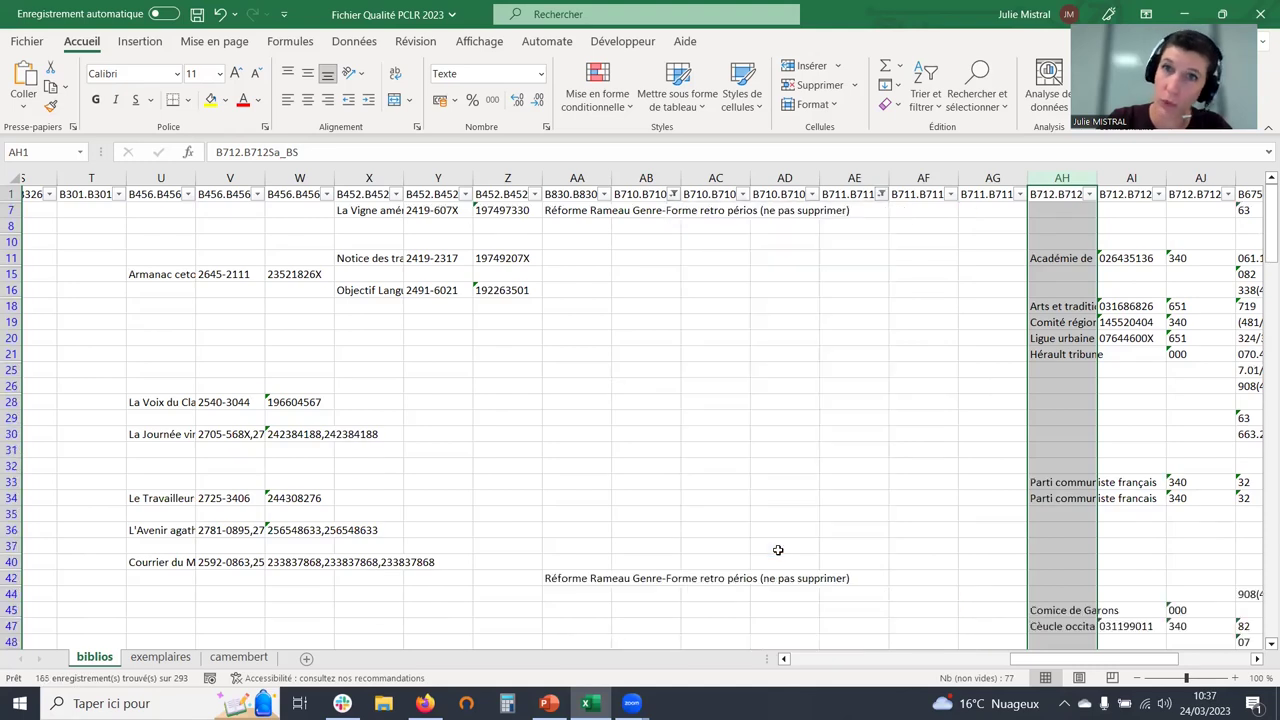
Examine the B712 subfield a entries among the filtered rows, from Académie de Nîmes to Parti communiste français, leaving the cell contents unreplaced
scroll(778, 550, right, 3)
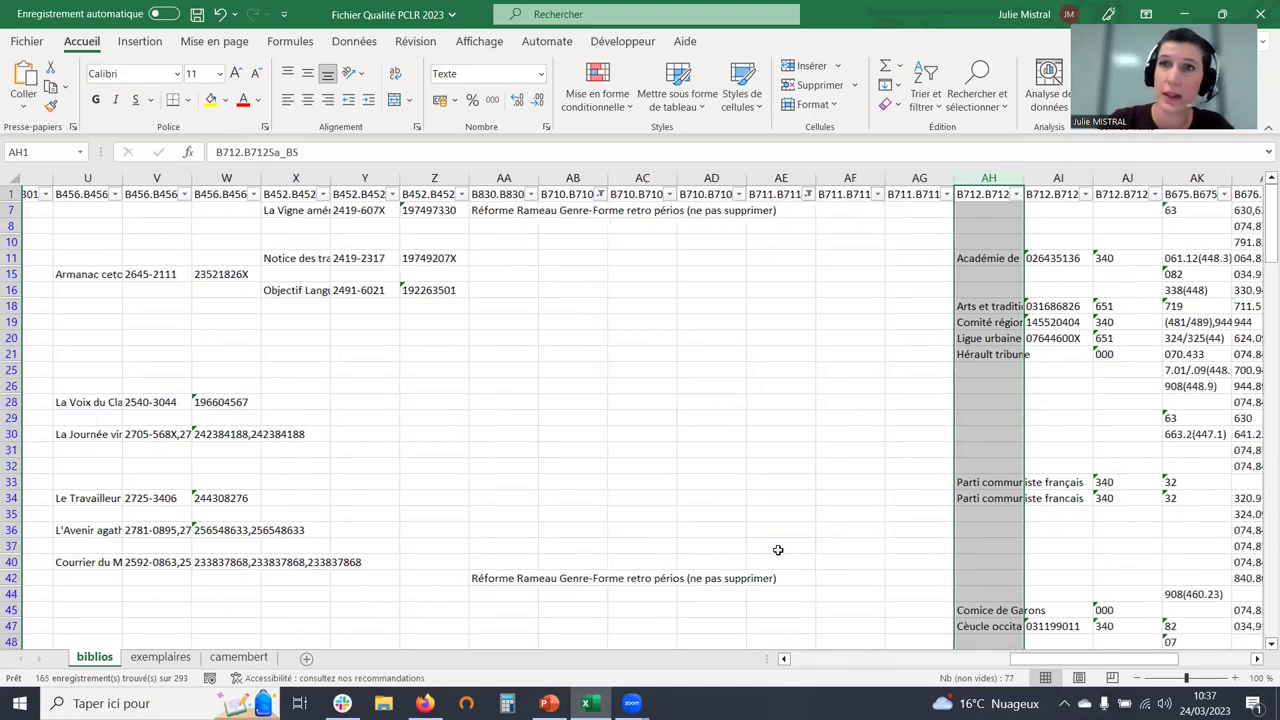
click(855, 262)
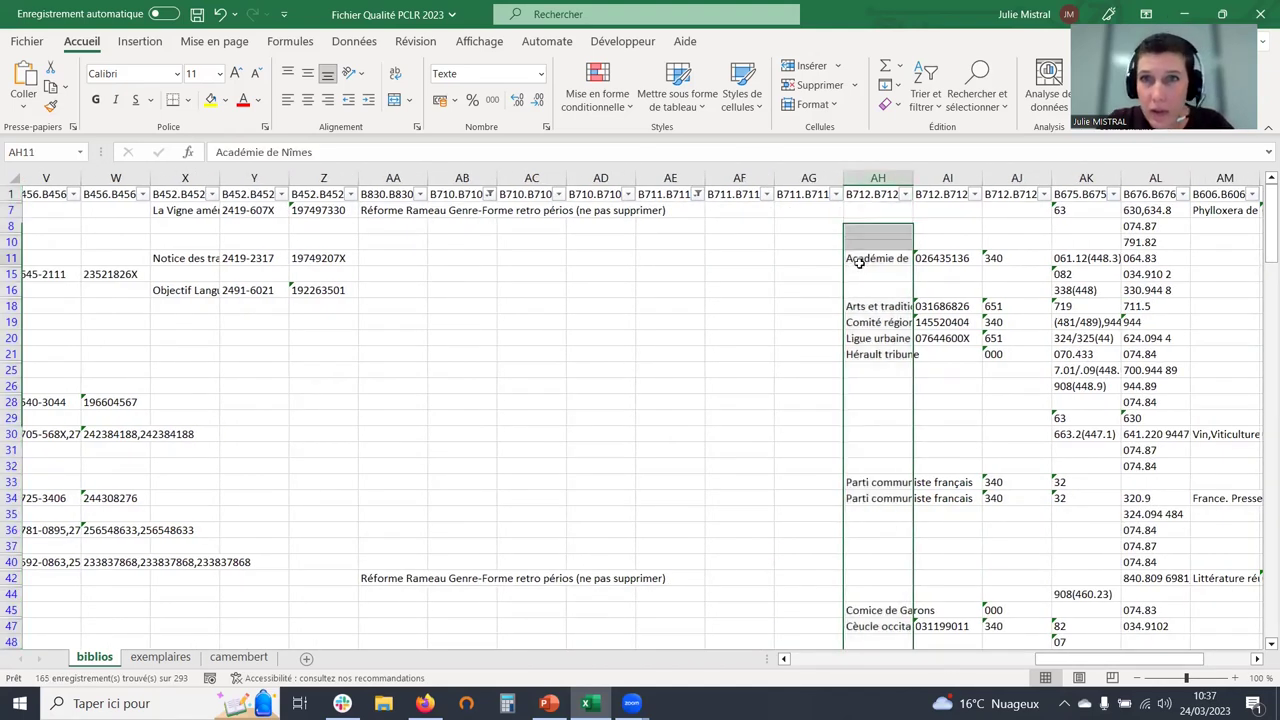
click(859, 308)
click(858, 341)
click(857, 355)
click(870, 482)
drag(870, 482, 866, 498)
click(688, 398)
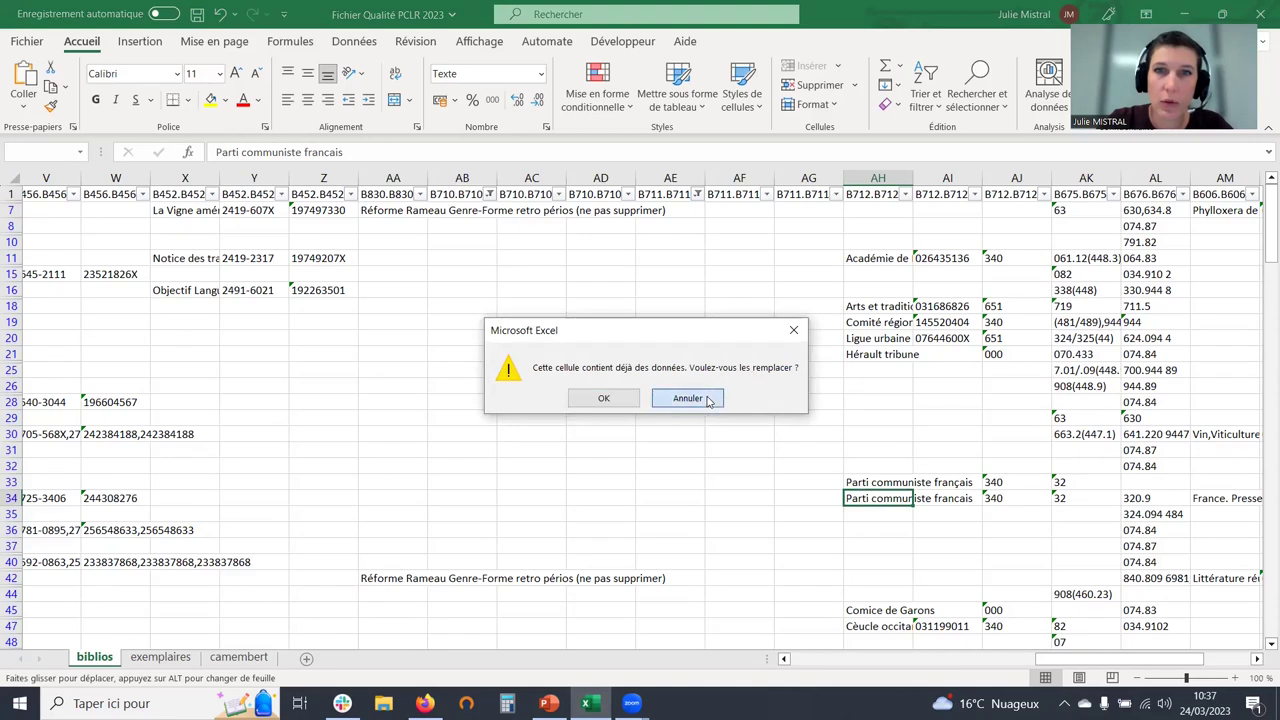
Filter the B712 subfield a column to show only blank cells (Vides), leaving titles without any B710, B711 or B712 name
click(905, 195)
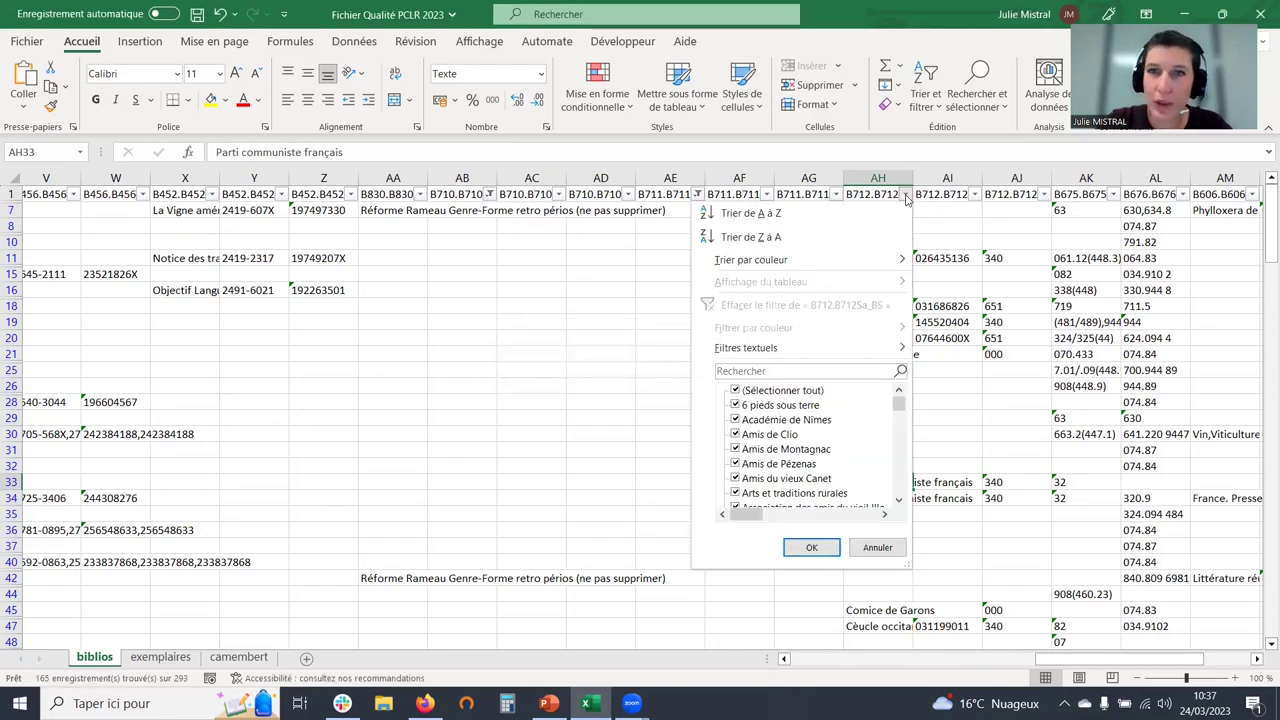
click(741, 391)
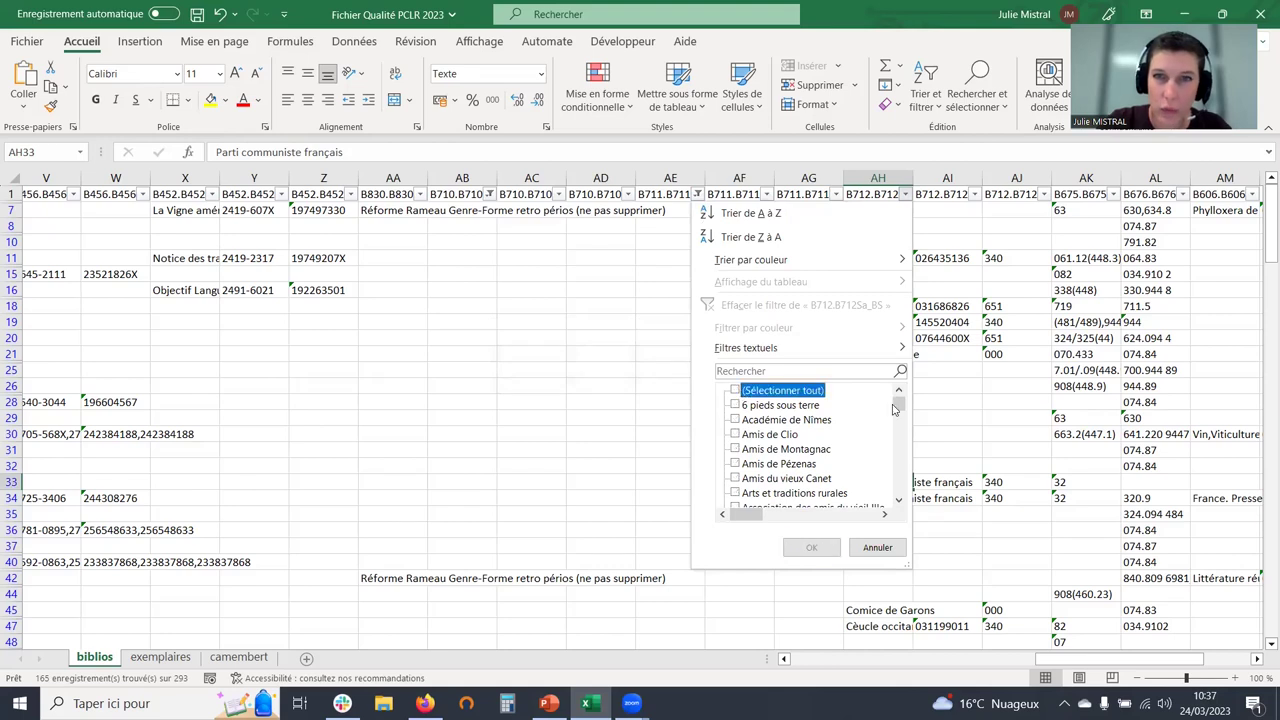
drag(896, 407, 896, 490)
click(736, 494)
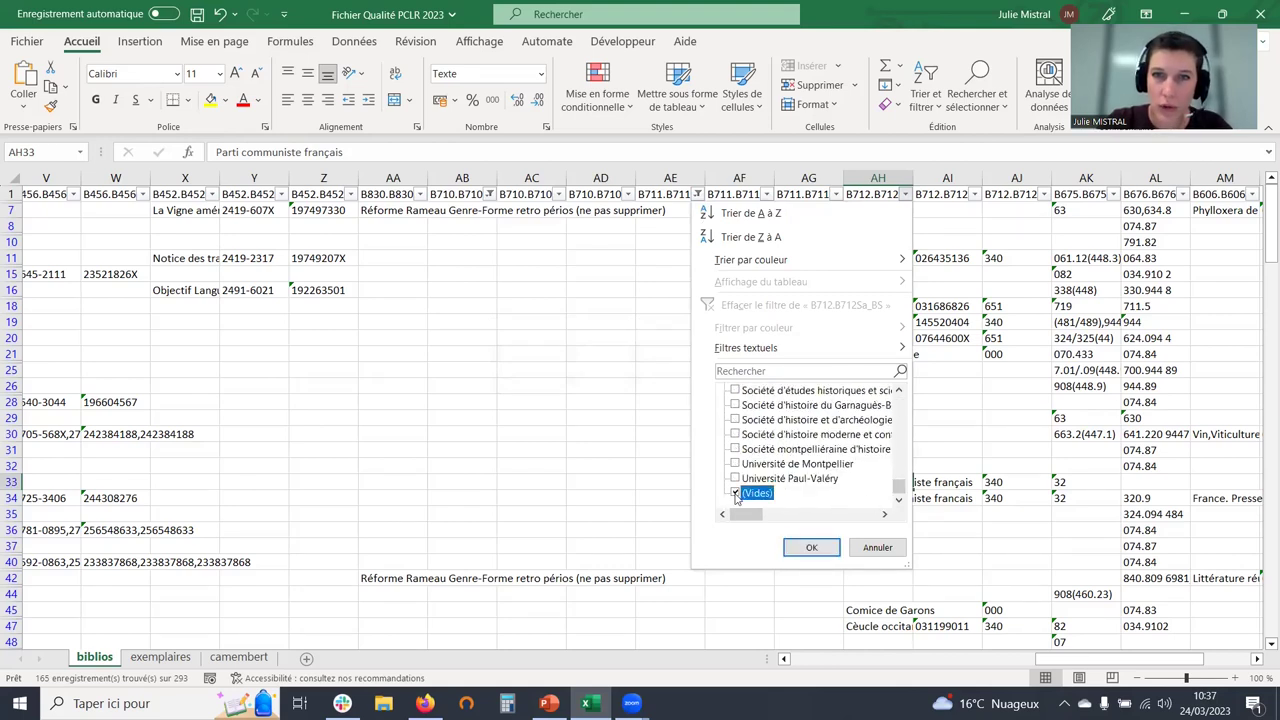
click(802, 552)
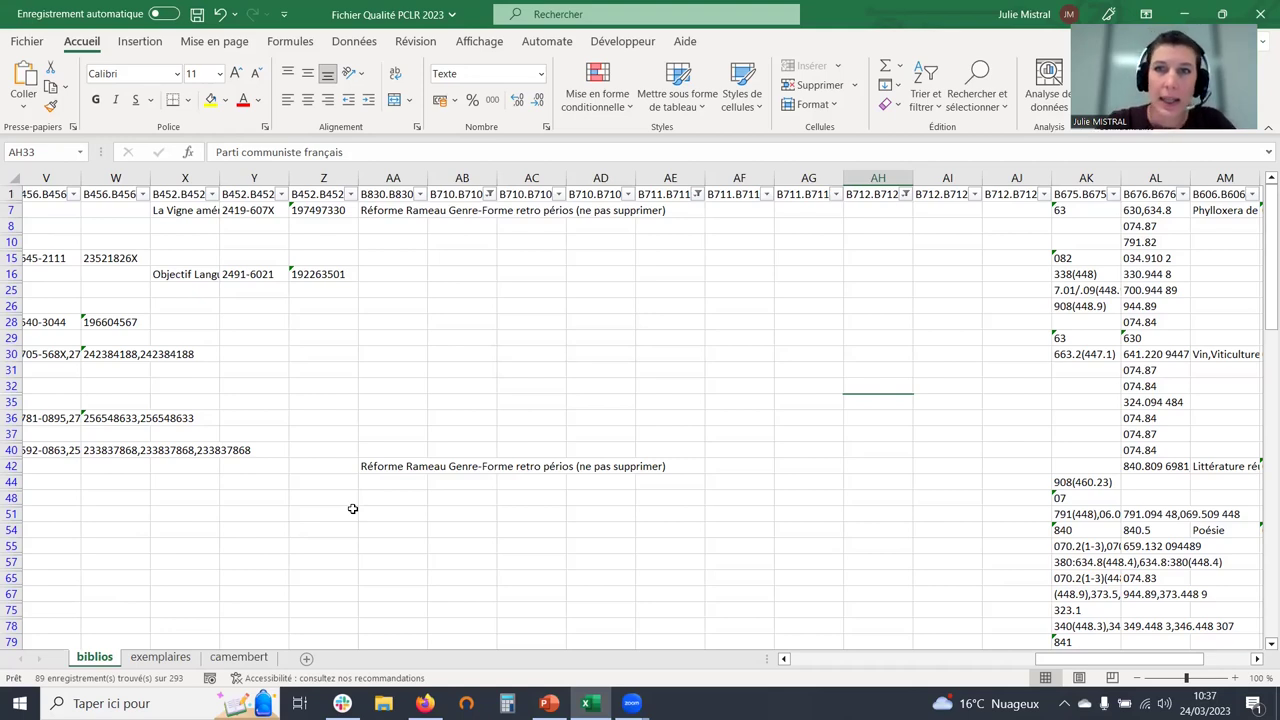
scroll(353, 509, left, 5)
scroll(353, 509, left, 5)
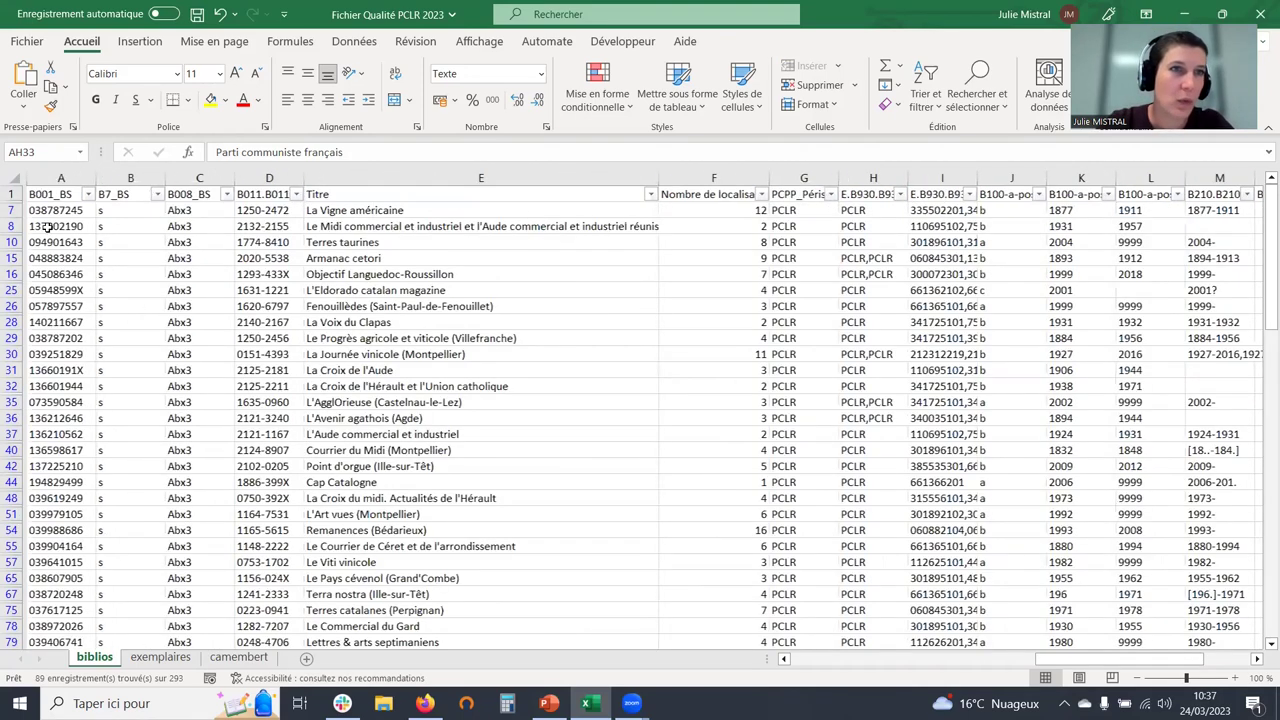
Examine the filtered titles from La Vigne américaine to Objectif Languedoc-Roussillon, including their date, frequency and linked-edition columns
click(52, 213)
click(360, 210)
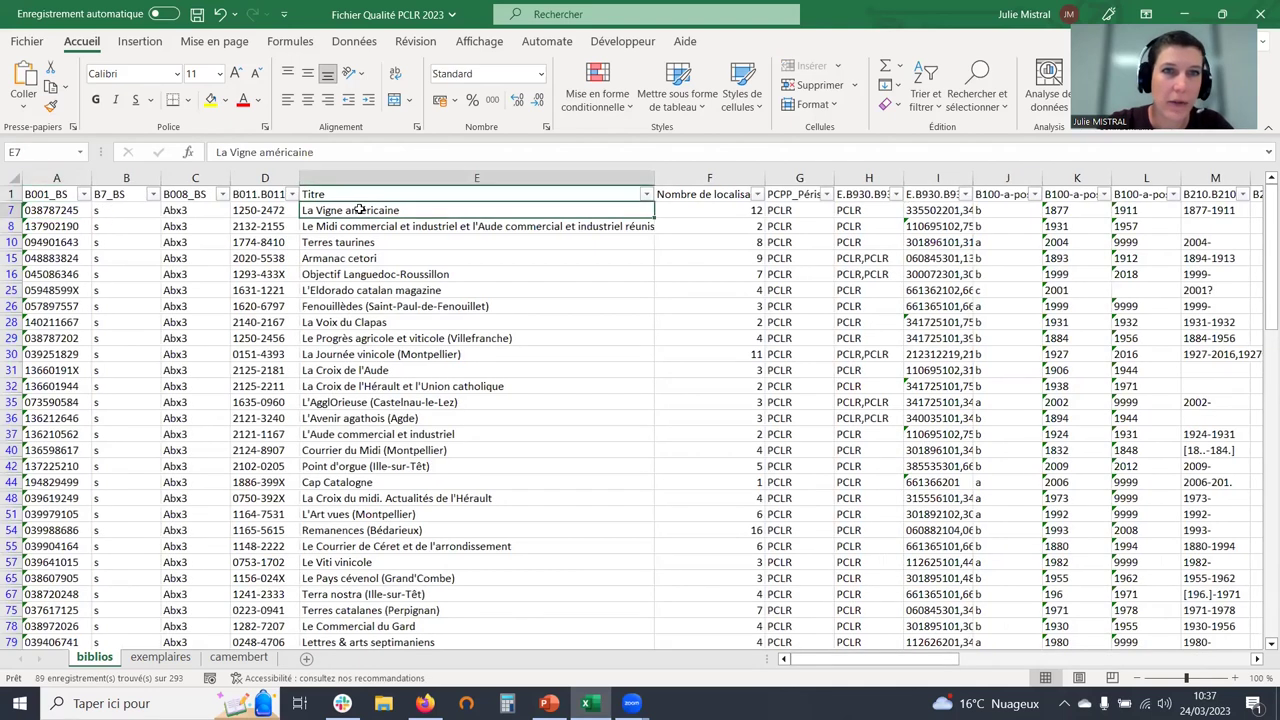
key(Down)
key(Down)
key(Down)
key(Down)
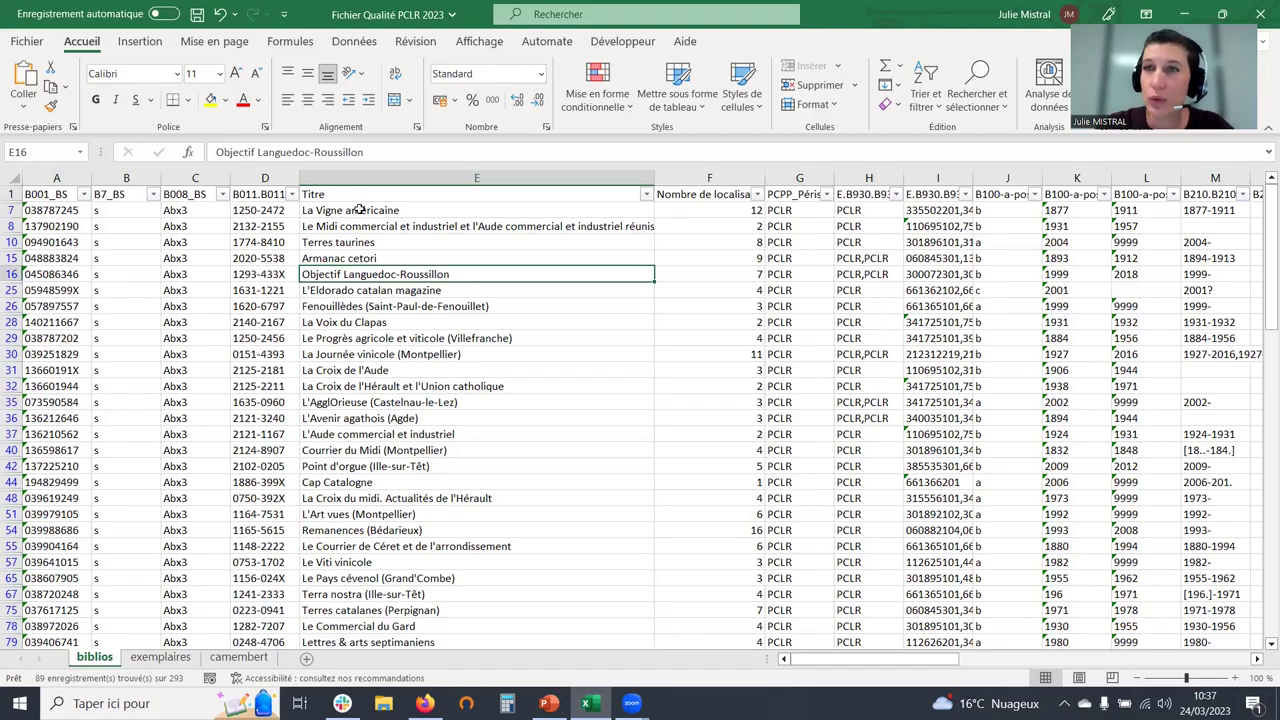
scroll(360, 210, right, 10)
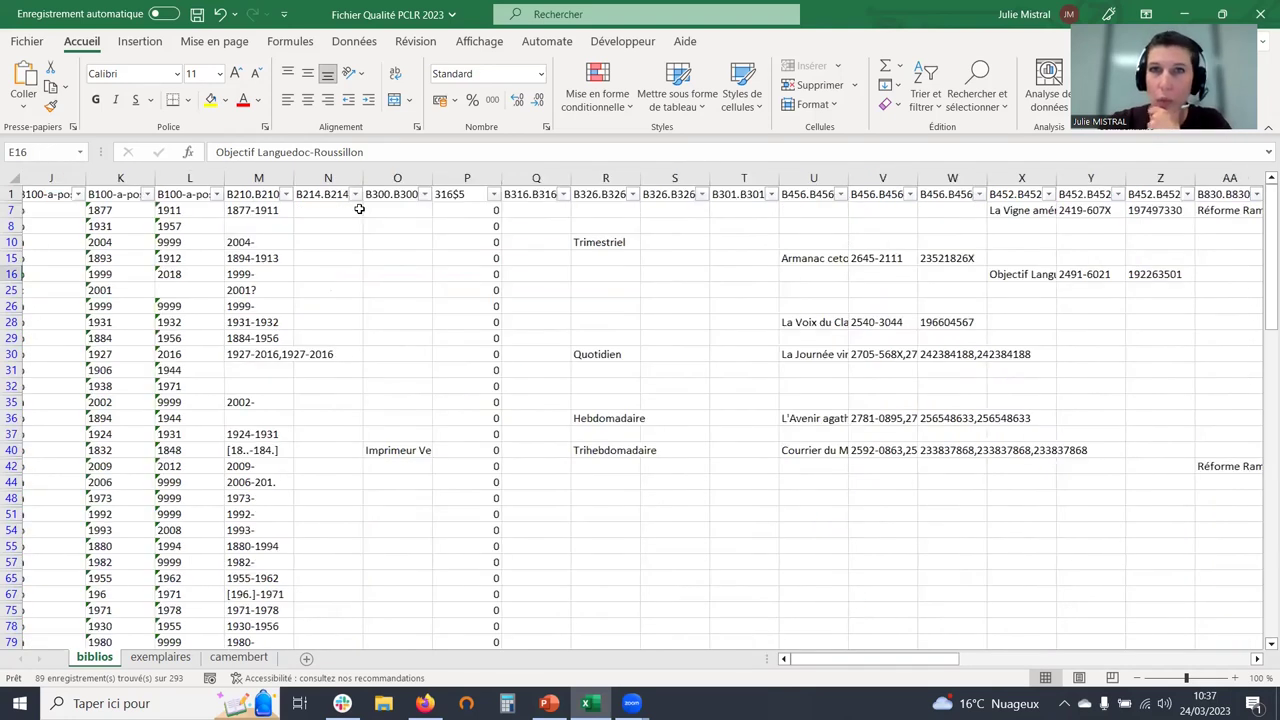
scroll(360, 210, right, 3)
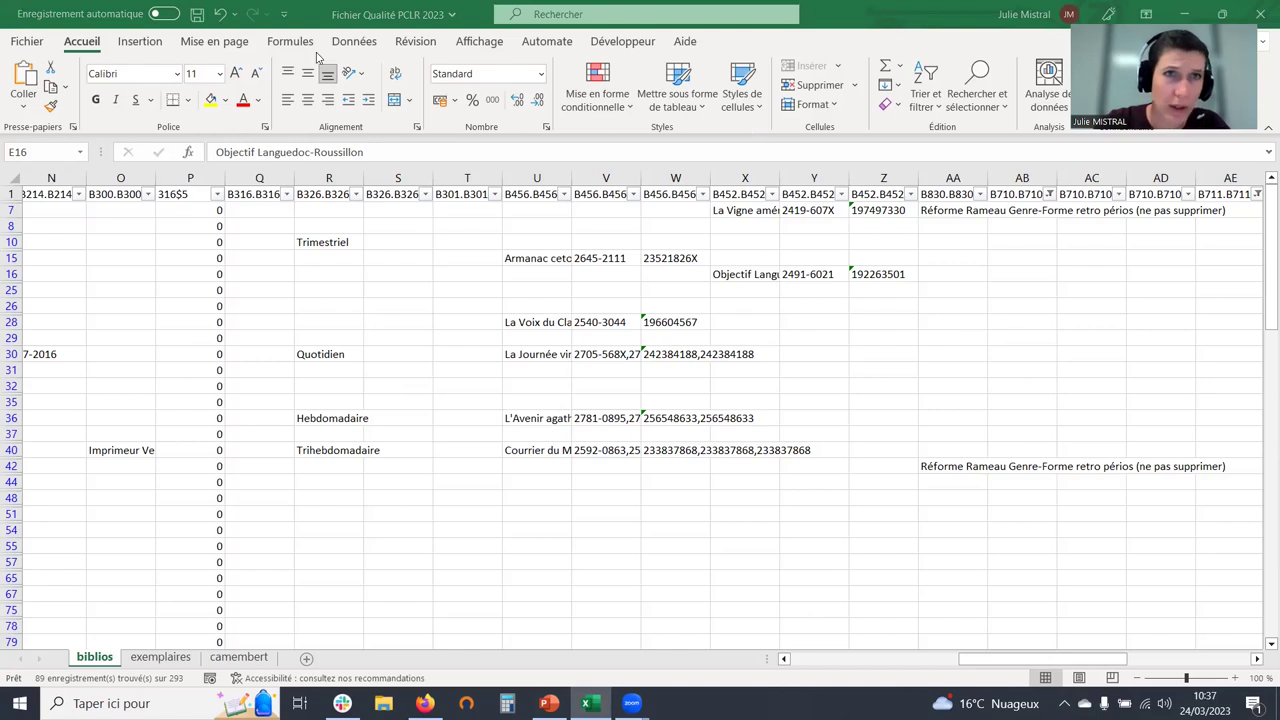
Clear all the active filters in the biblios sheet so every record is listed again
click(362, 42)
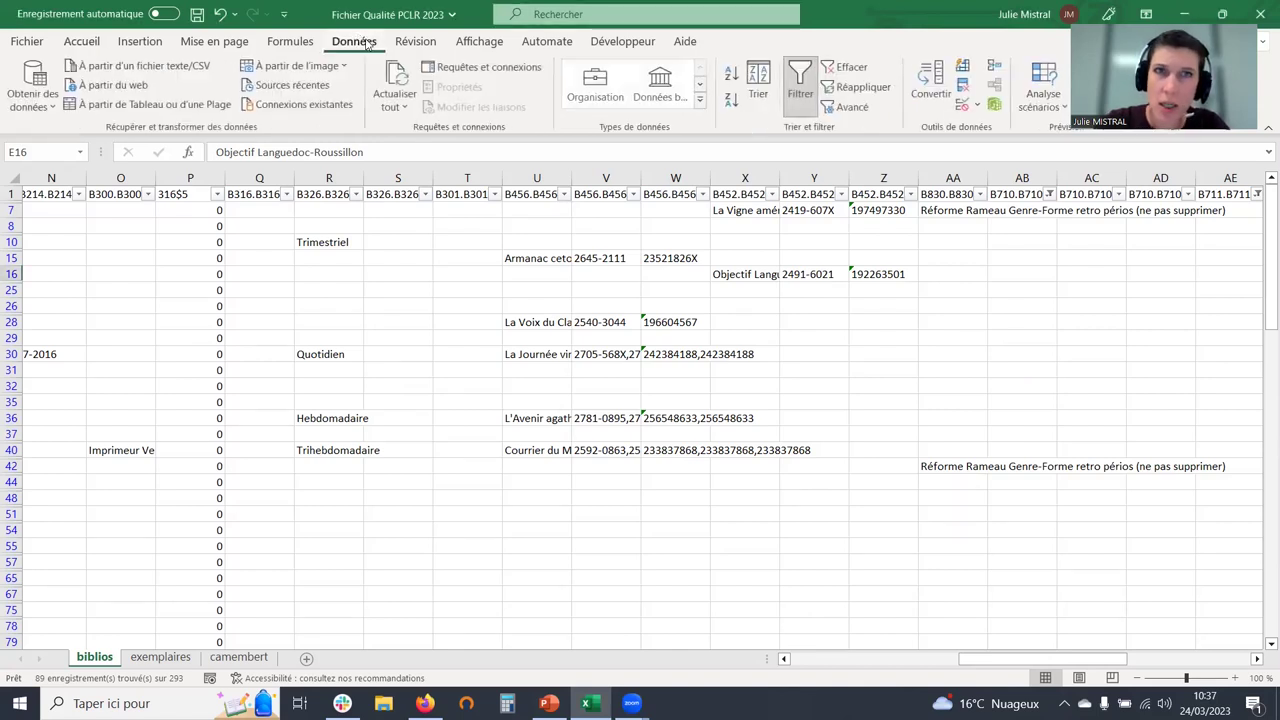
click(853, 68)
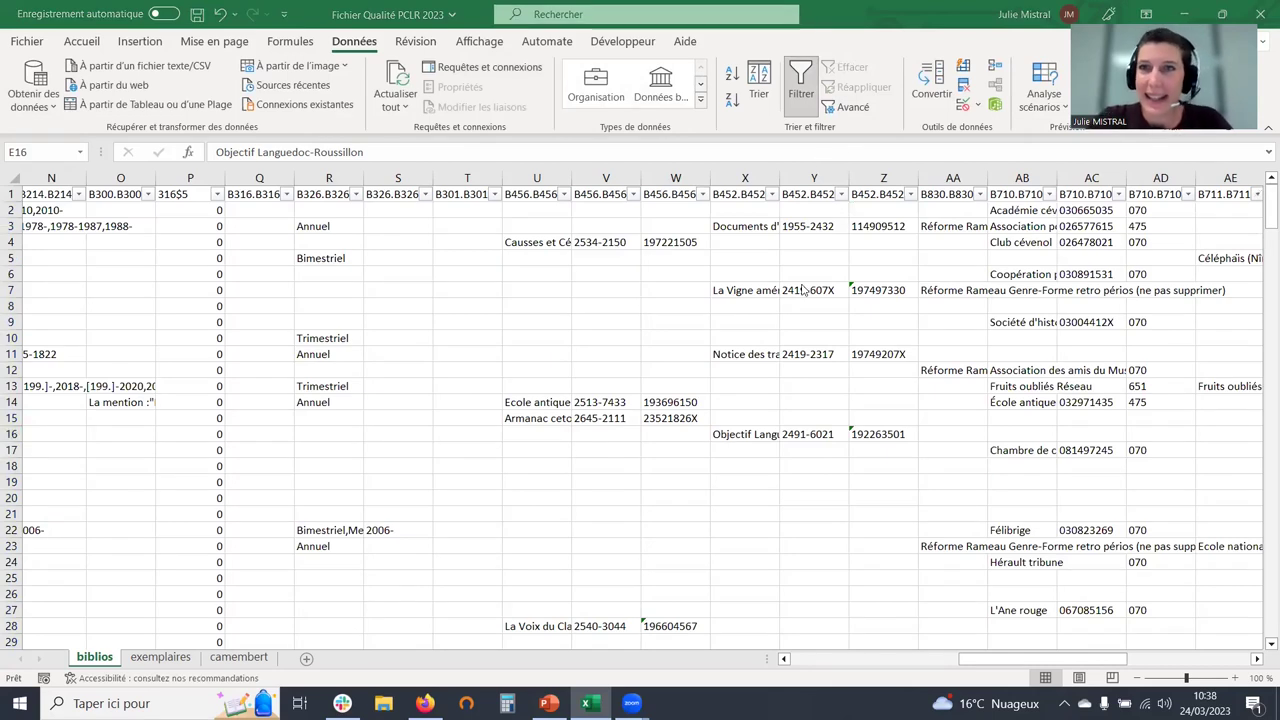
scroll(693, 245, right, 4)
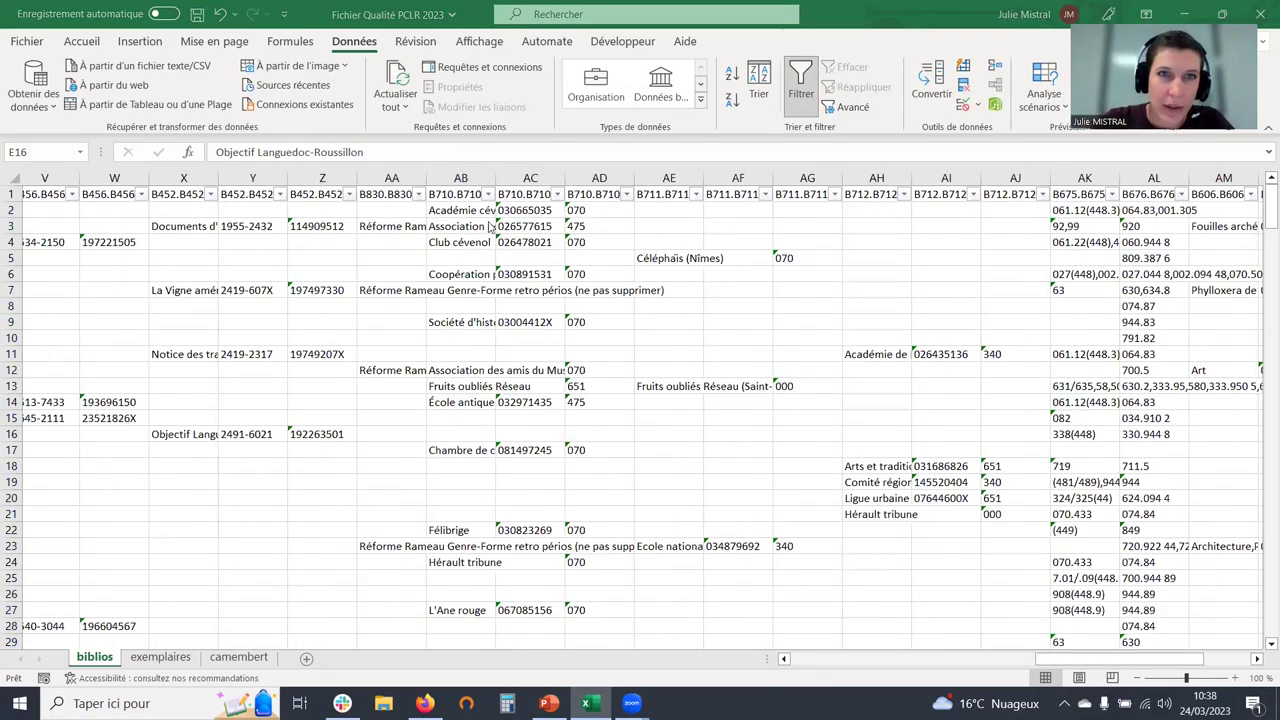
Trace the Club cévenol entry in the B710 name column back along its row to the matching ISSN and title
click(455, 244)
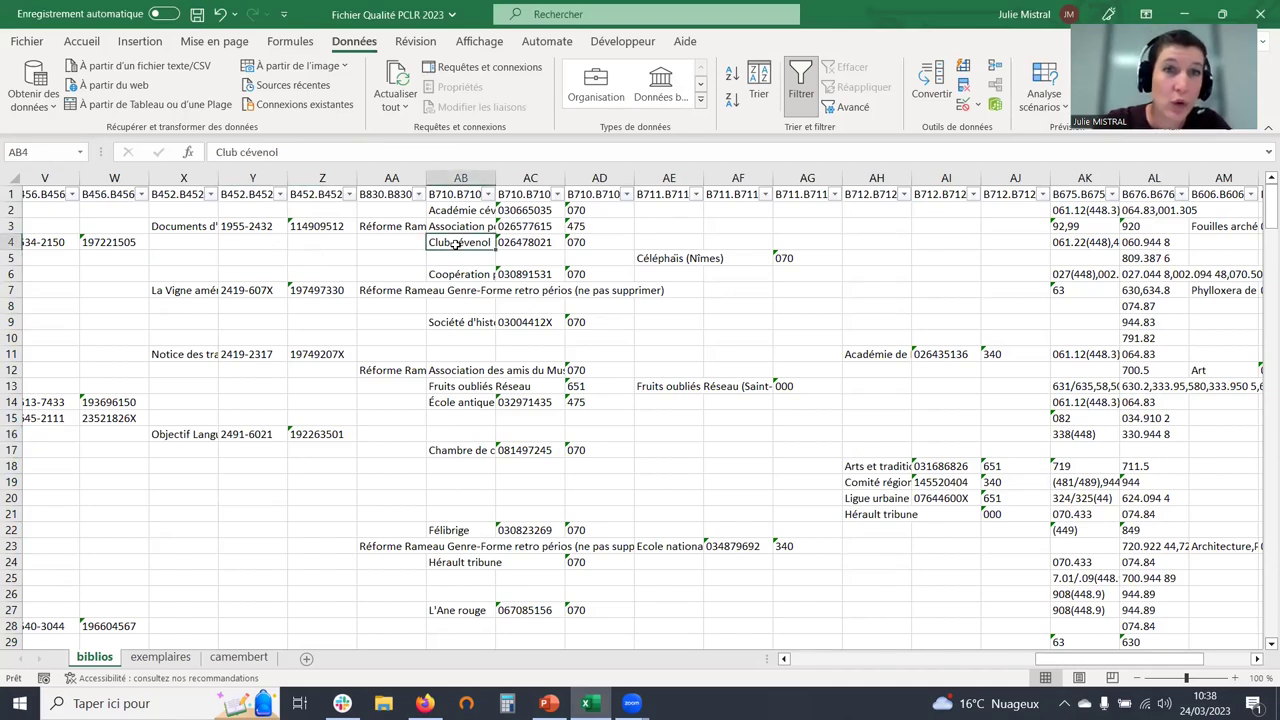
key(Left)
key(Left)
key(Left)
key(Left)
key(Left)
key(Left)
key(Left)
key(Left)
key(Left)
key(Left)
key(Left)
key(Left)
key(Left)
key(Left)
key(Left)
key(Left)
key(Left)
key(Left)
key(Left)
key(Left)
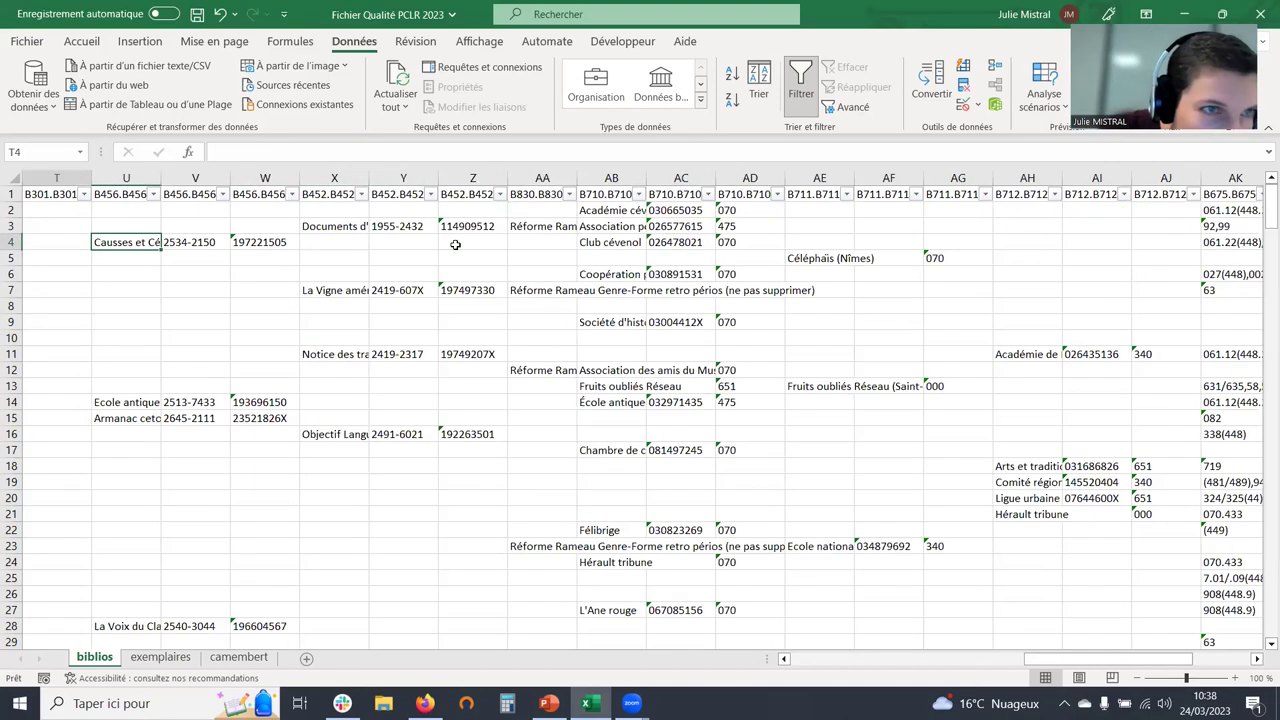
scroll(455, 244, left, 3)
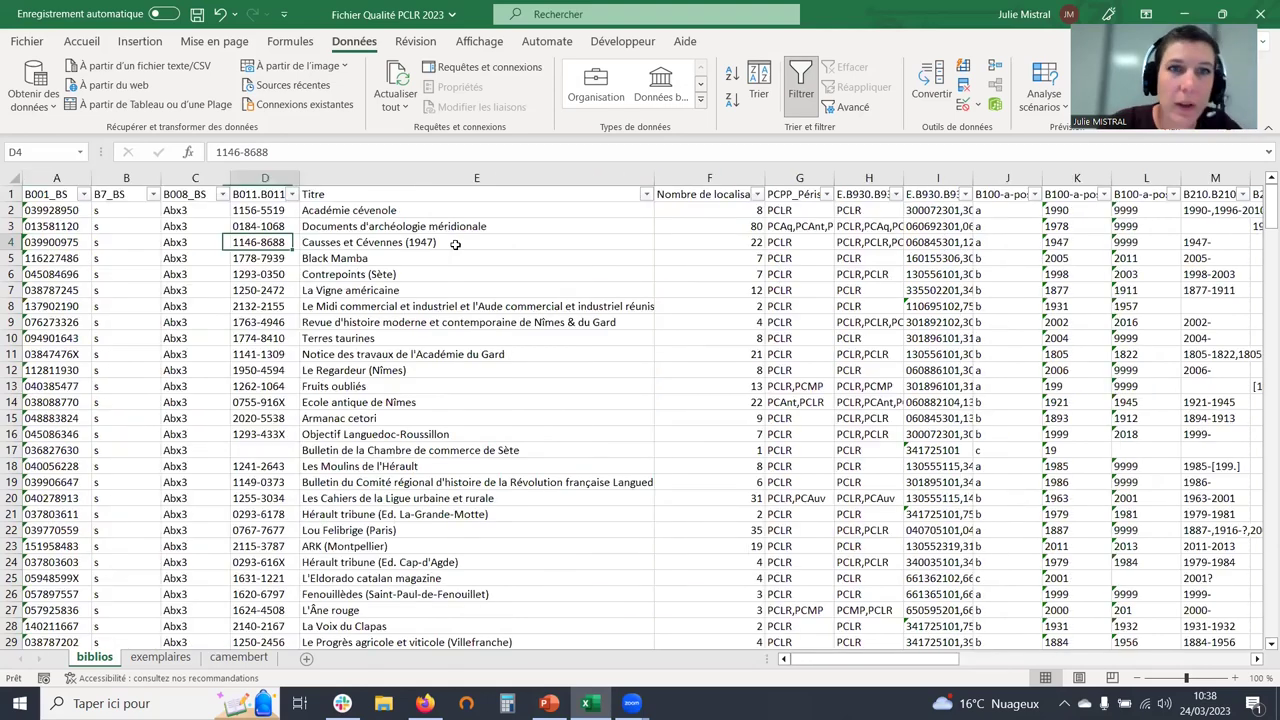
Examine the Causses et Cévennes (1947) row from its title through the B456 digital reproduction link to its B710 corporate author
key(Right)
key(Right)
key(Right)
key(Right)
key(Right)
key(Right)
key(Right)
key(Right)
key(Right)
key(Right)
key(Right)
key(Right)
key(Right)
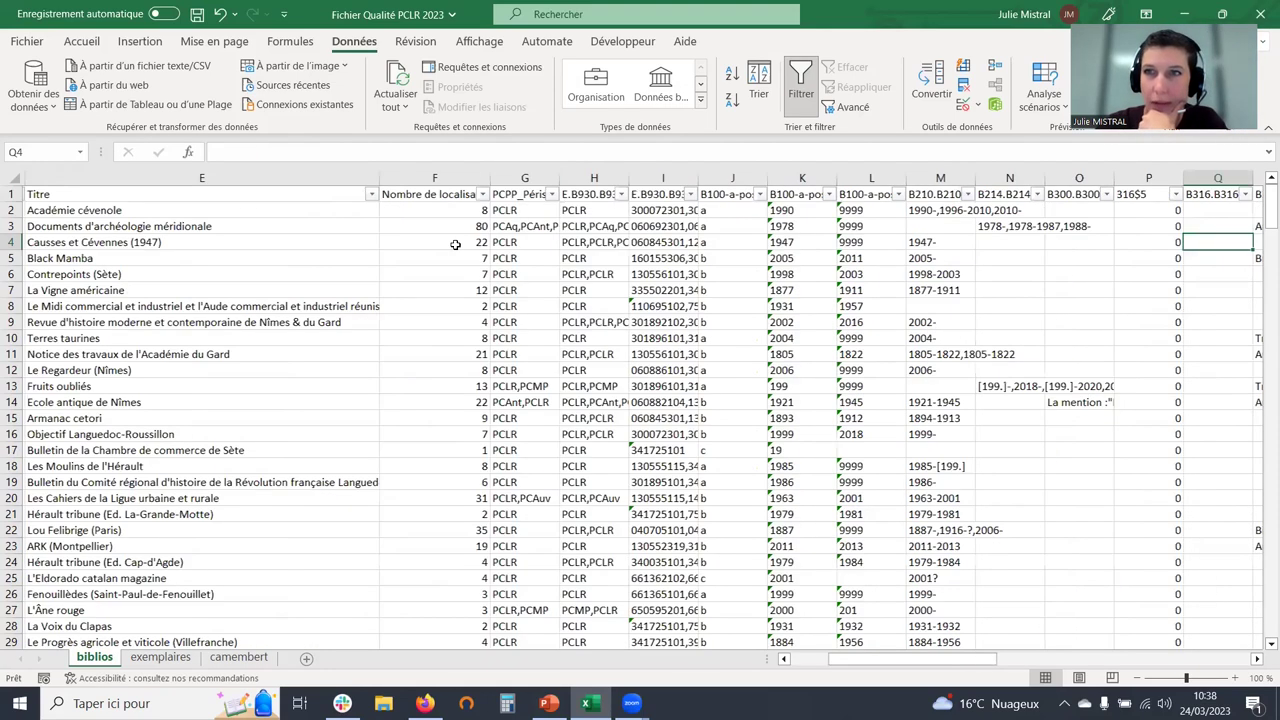
key(Right)
key(Right)
key(Right)
key(Right)
key(Right)
key(Right)
key(Right)
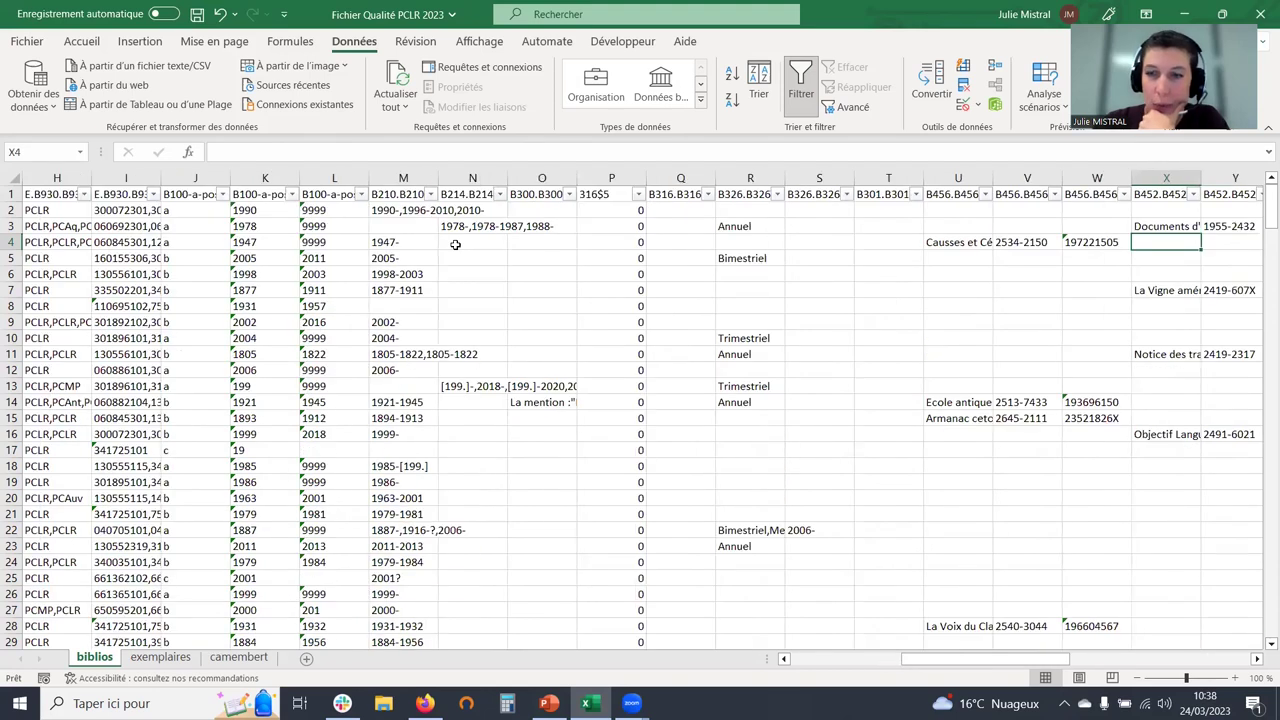
key(Left)
key(Left)
key(Left)
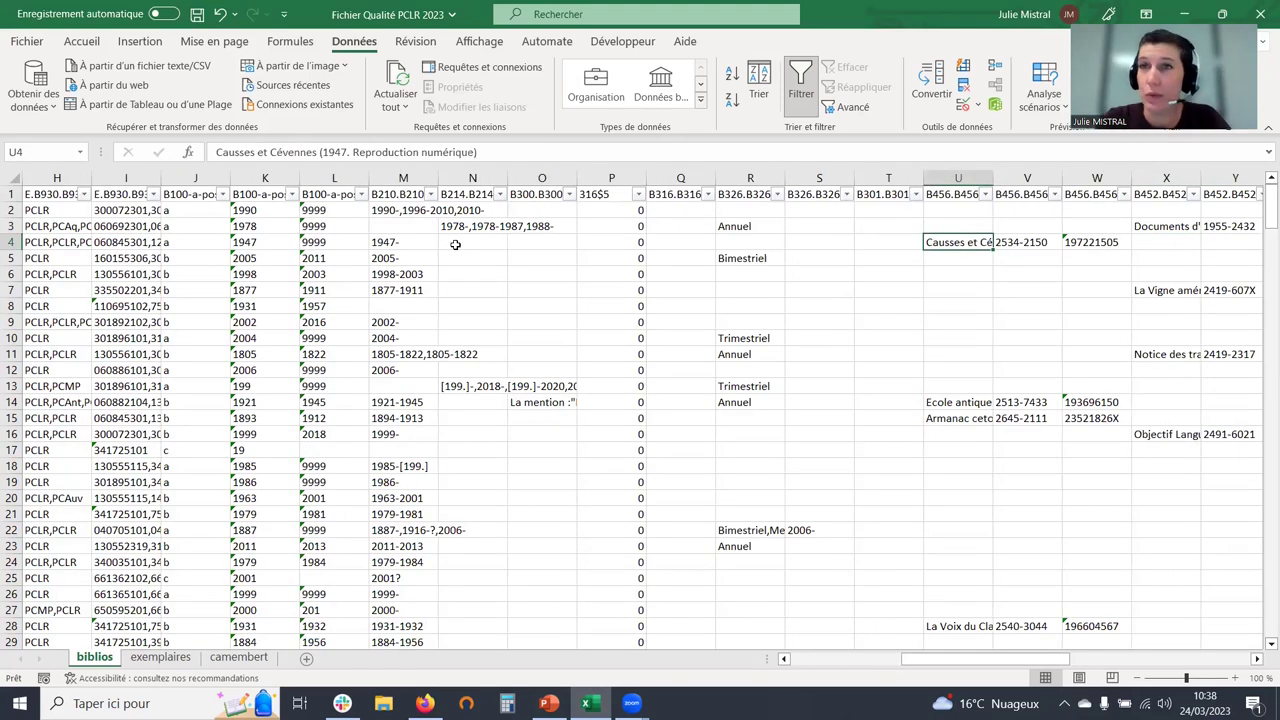
key(Right)
key(Right)
key(Right)
key(Right)
key(Right)
key(Right)
key(Right)
key(Right)
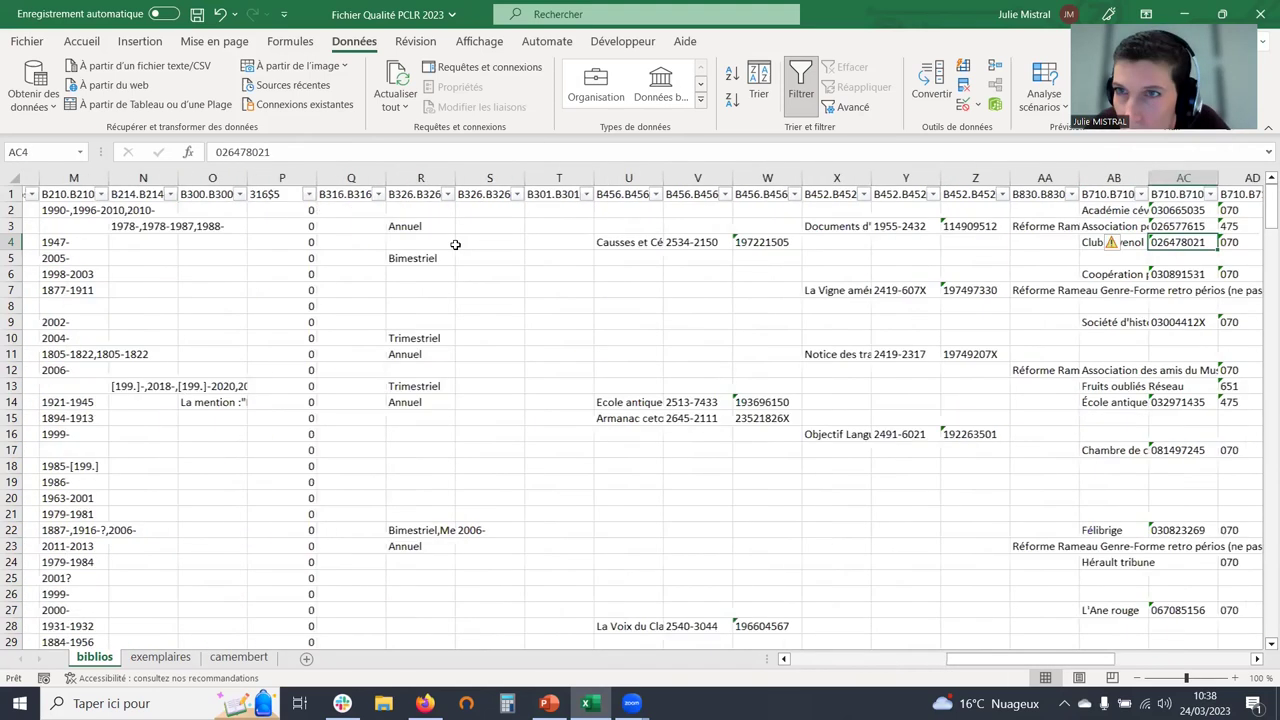
key(Left)
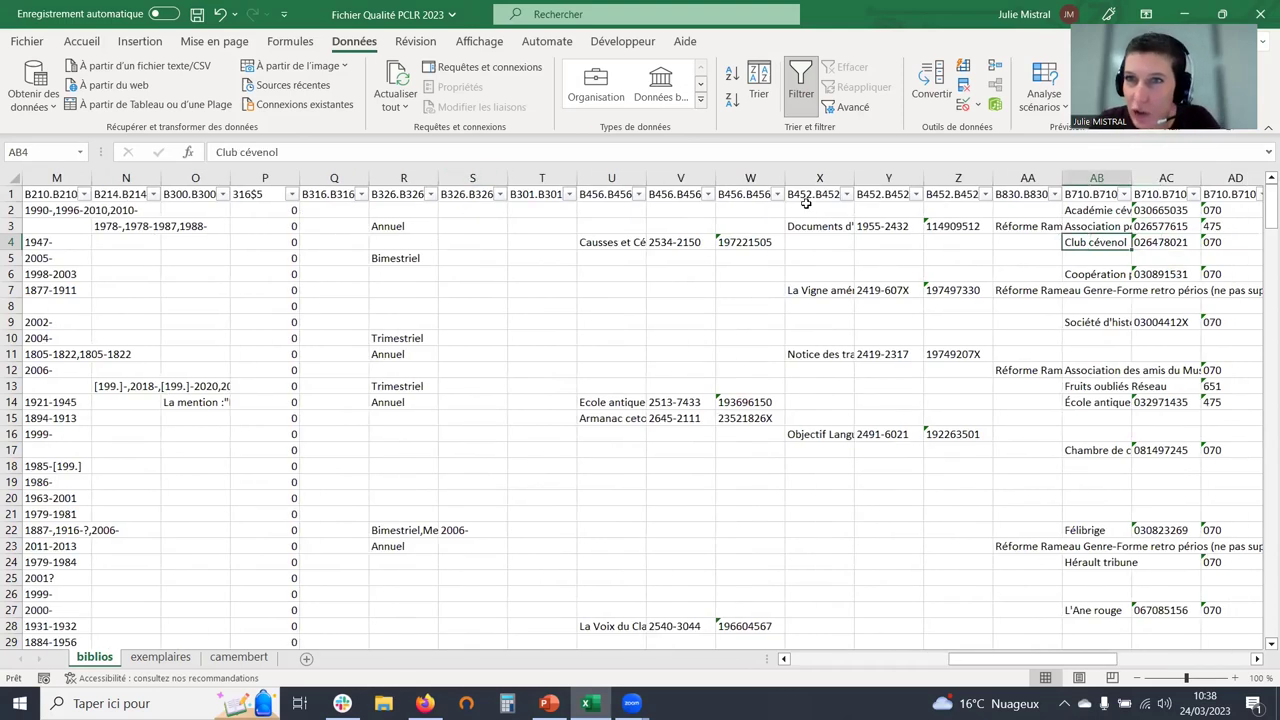
Copy the authority identifier 026478021 that accompanies Club cévenol in the B710 columns
click(1087, 178)
click(1097, 244)
click(1168, 242)
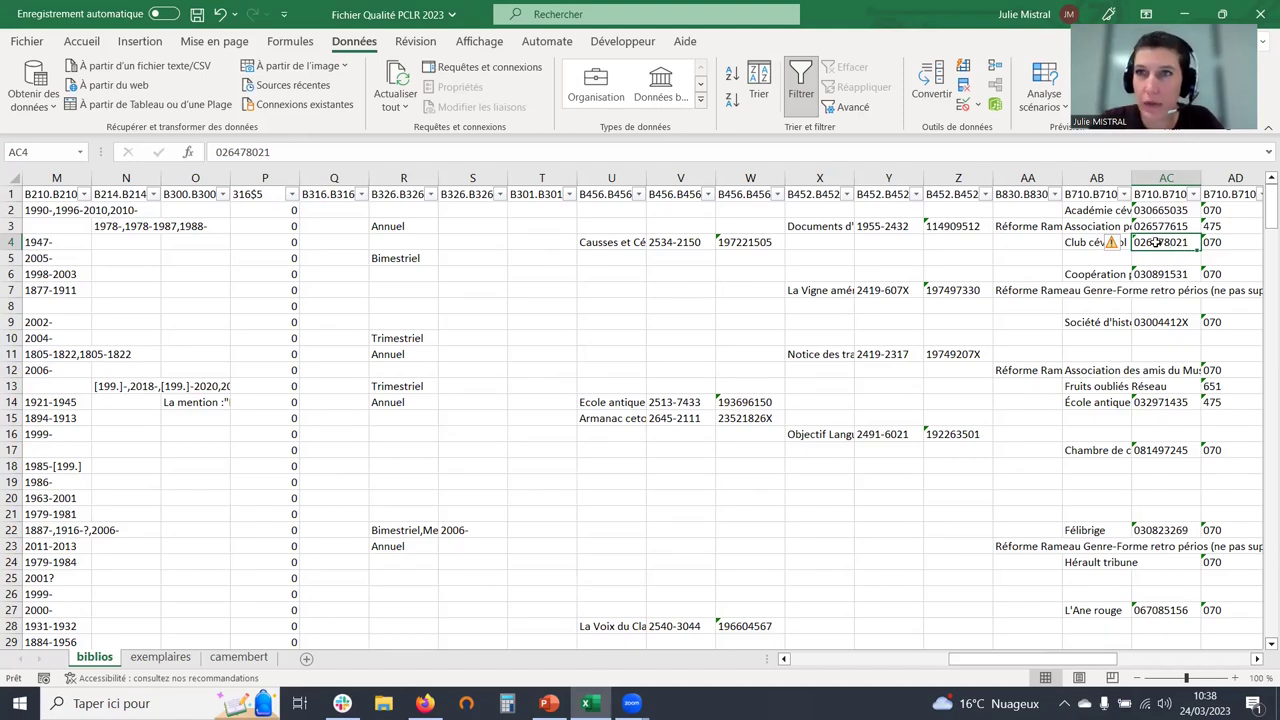
click(1091, 242)
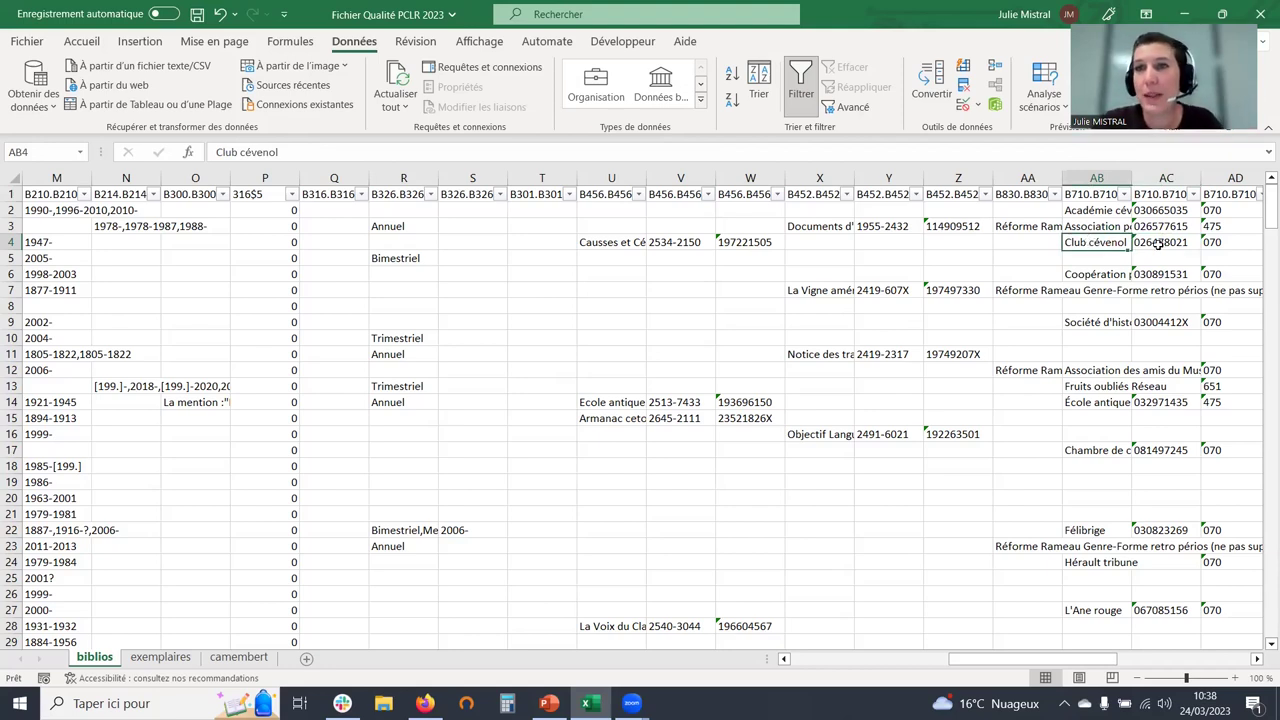
click(1157, 244)
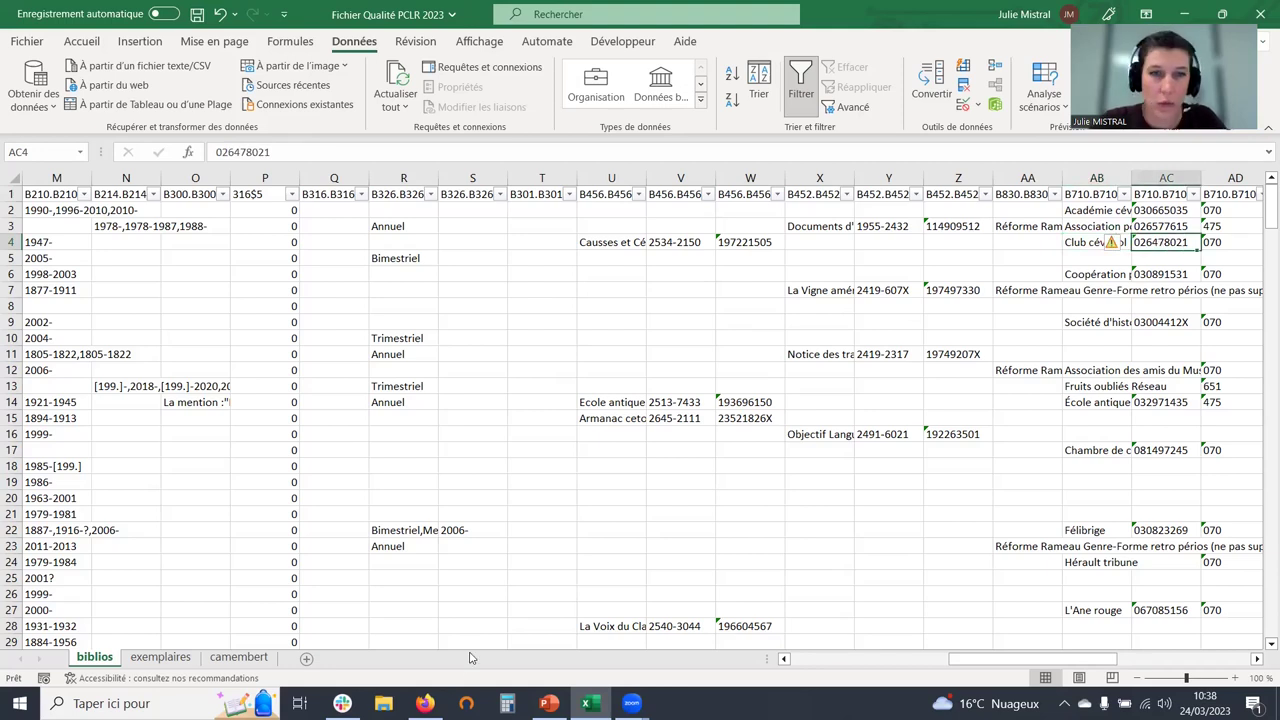
mouse_move(425, 702)
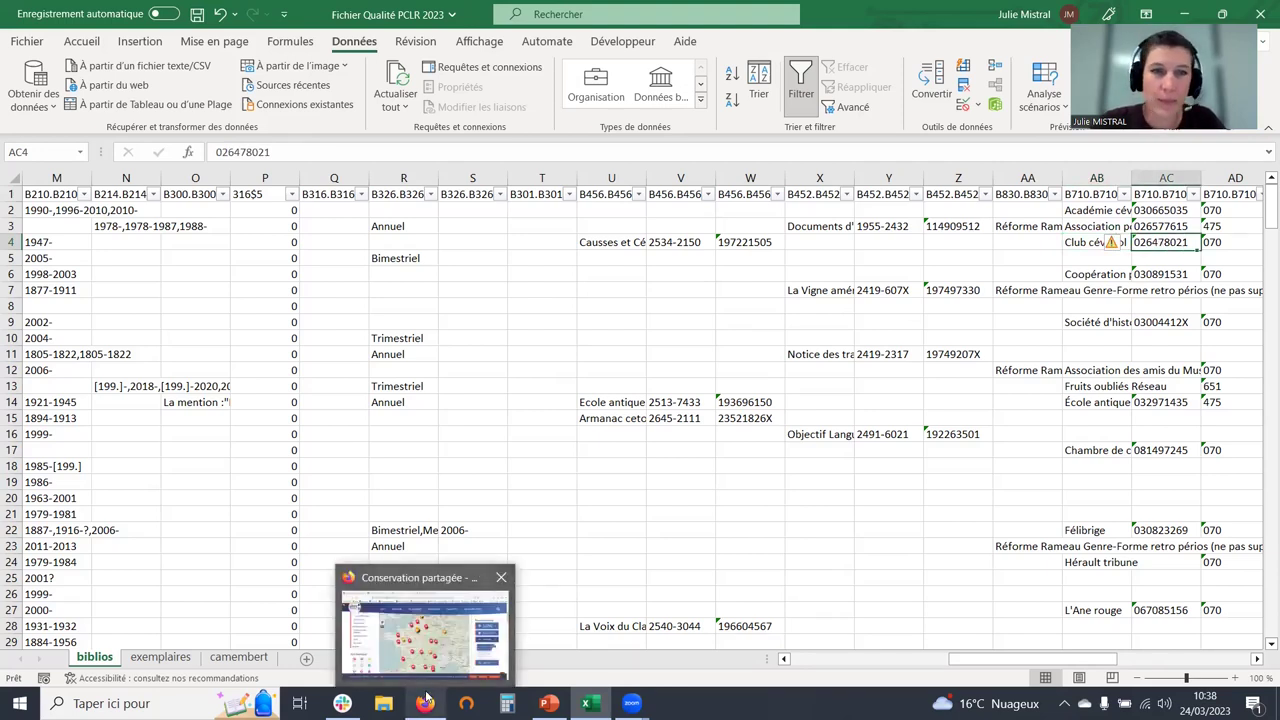
key(ctrl+c)
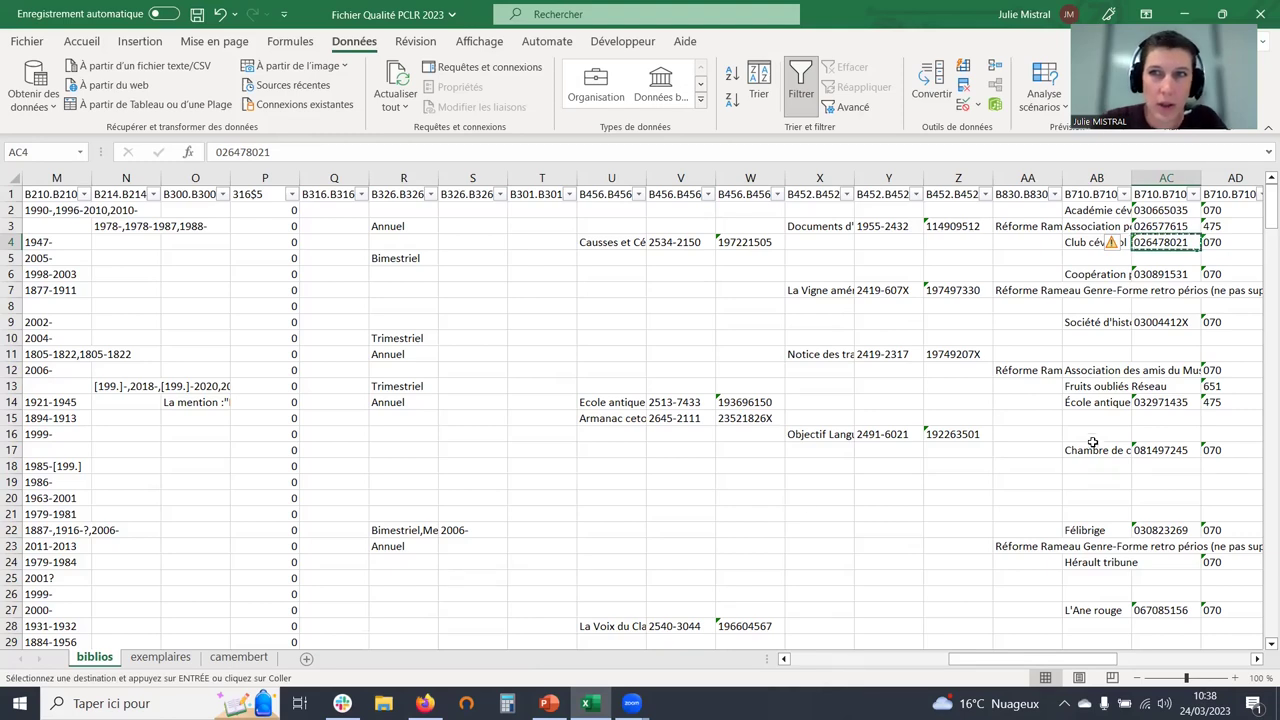
click(425, 702)
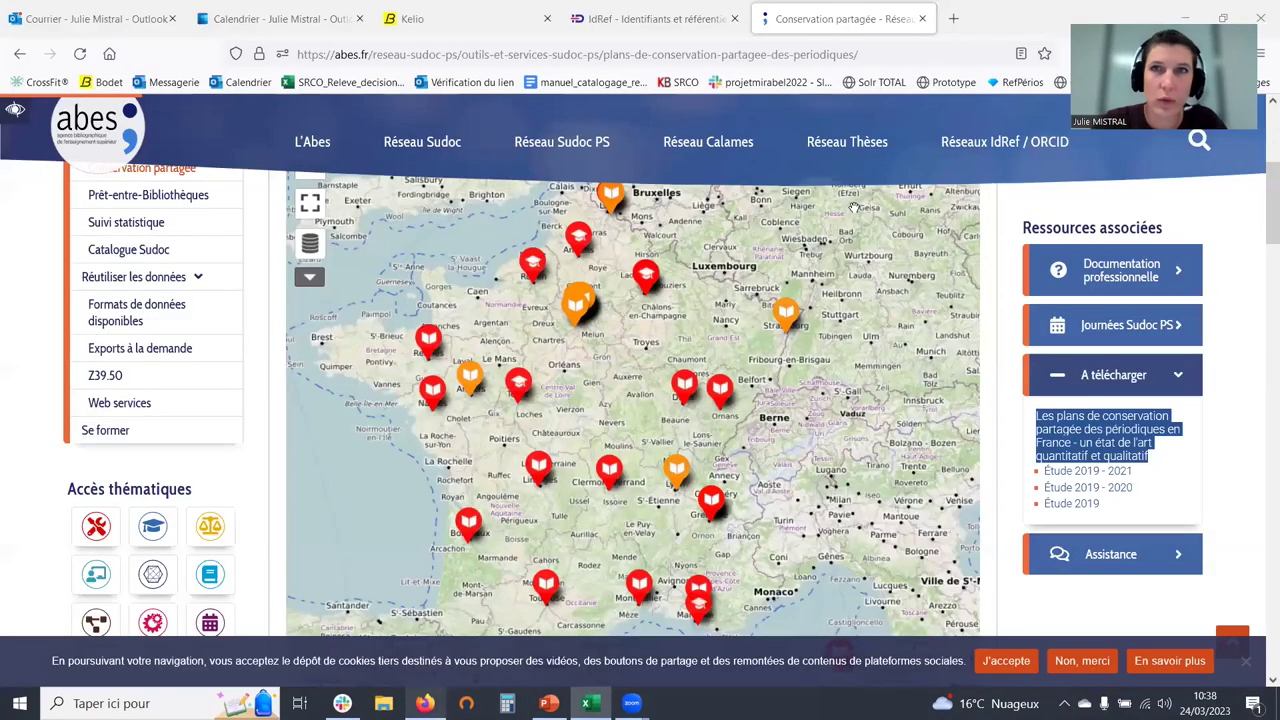
key(ctrl+t)
click(980, 50)
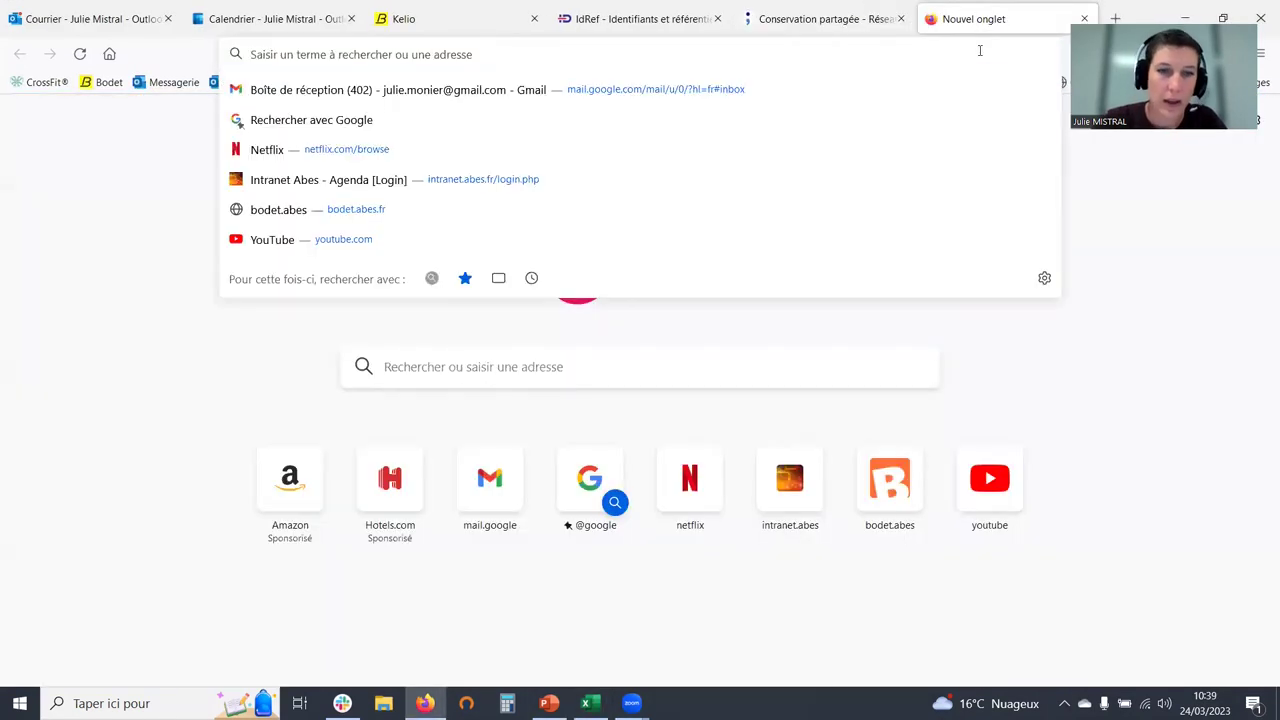
text(idref)
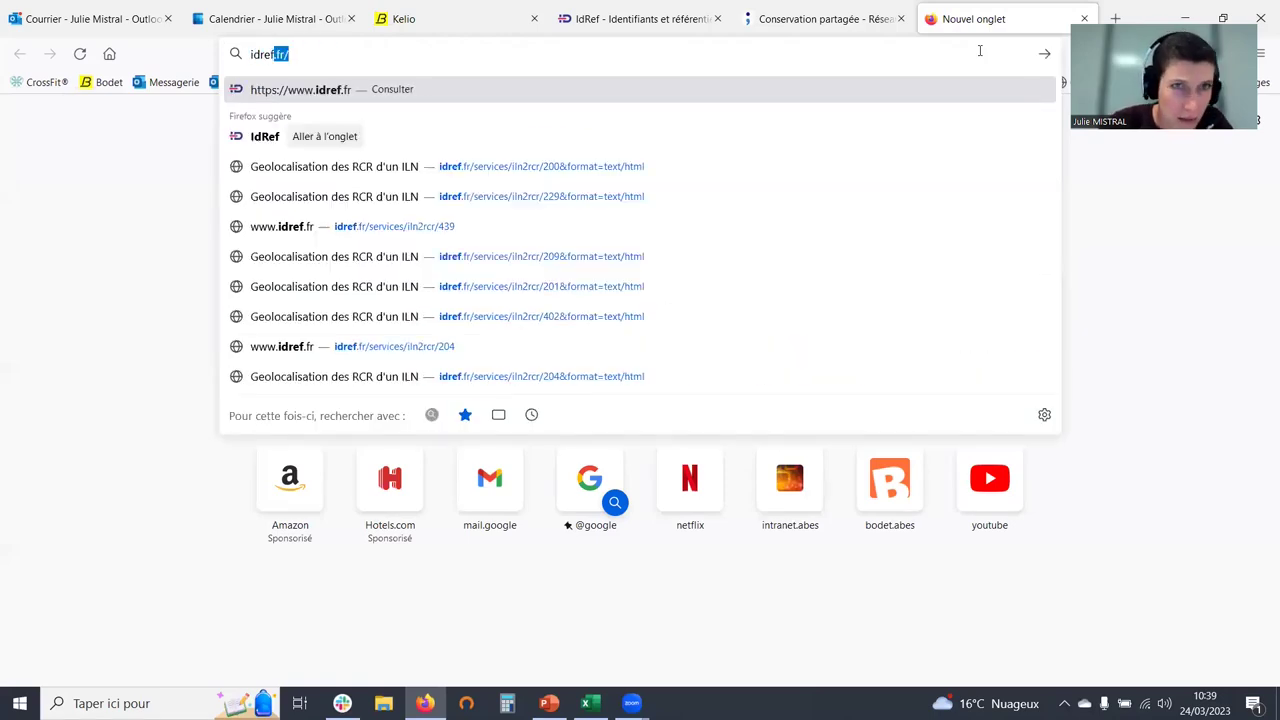
key(Return)
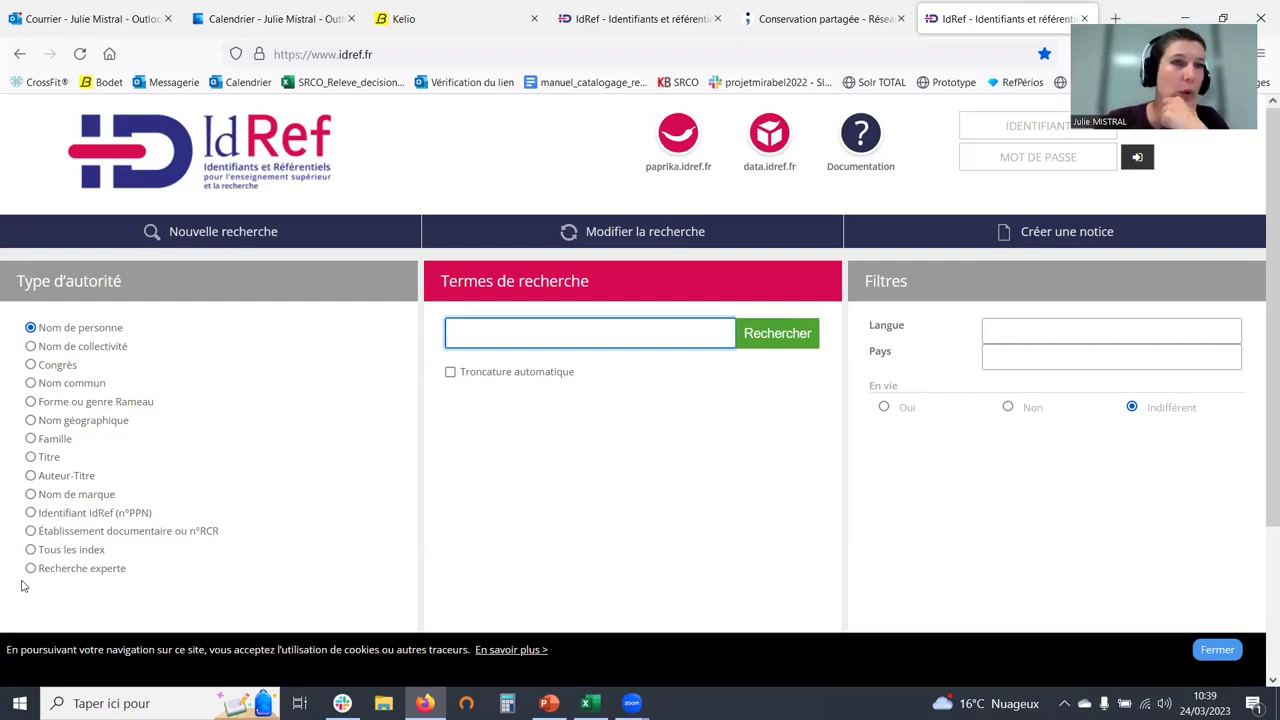
Set the authority type to Nom de collectivité and try "club ceve" followed by the copied identifier 026478021 as search terms
click(31, 347)
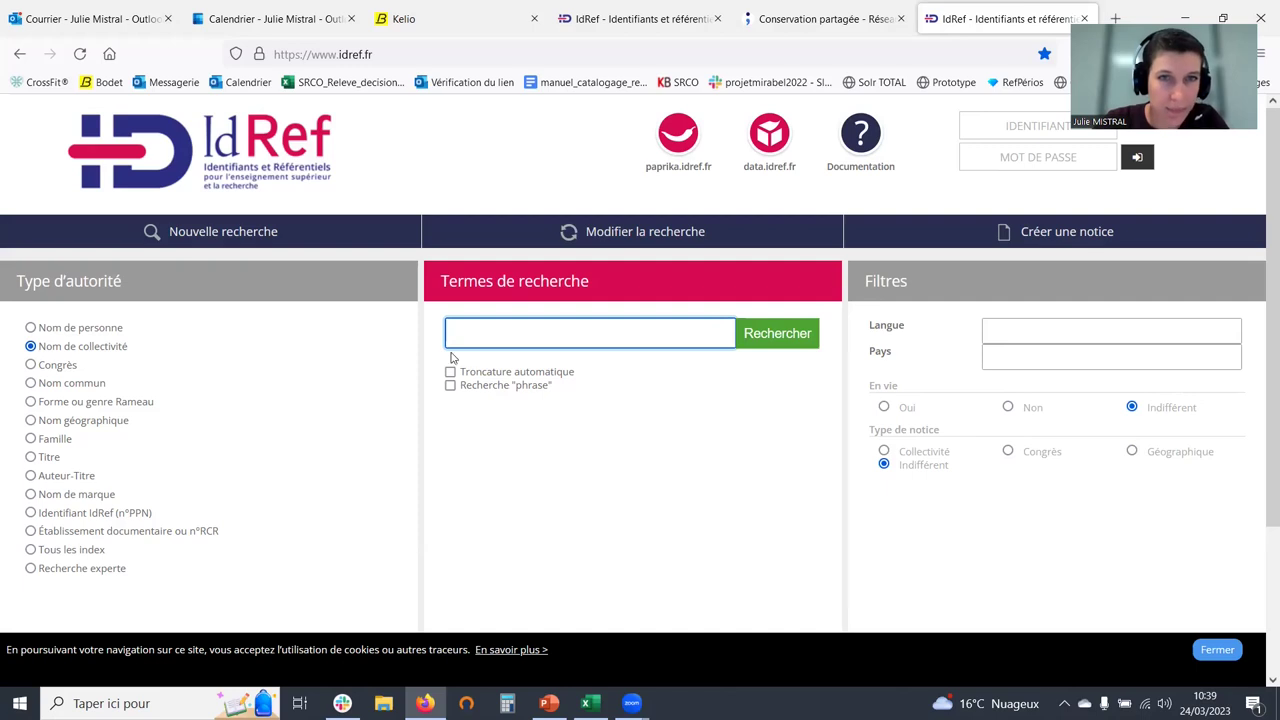
text(club)
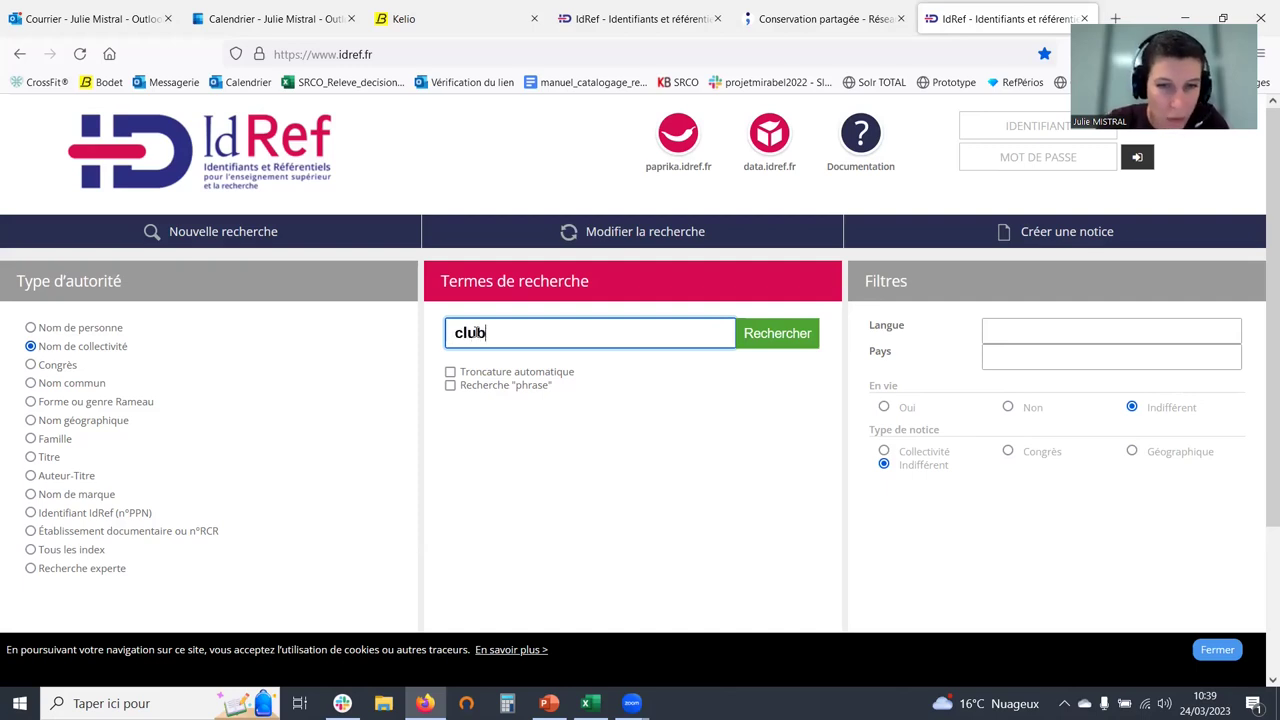
text( céve)
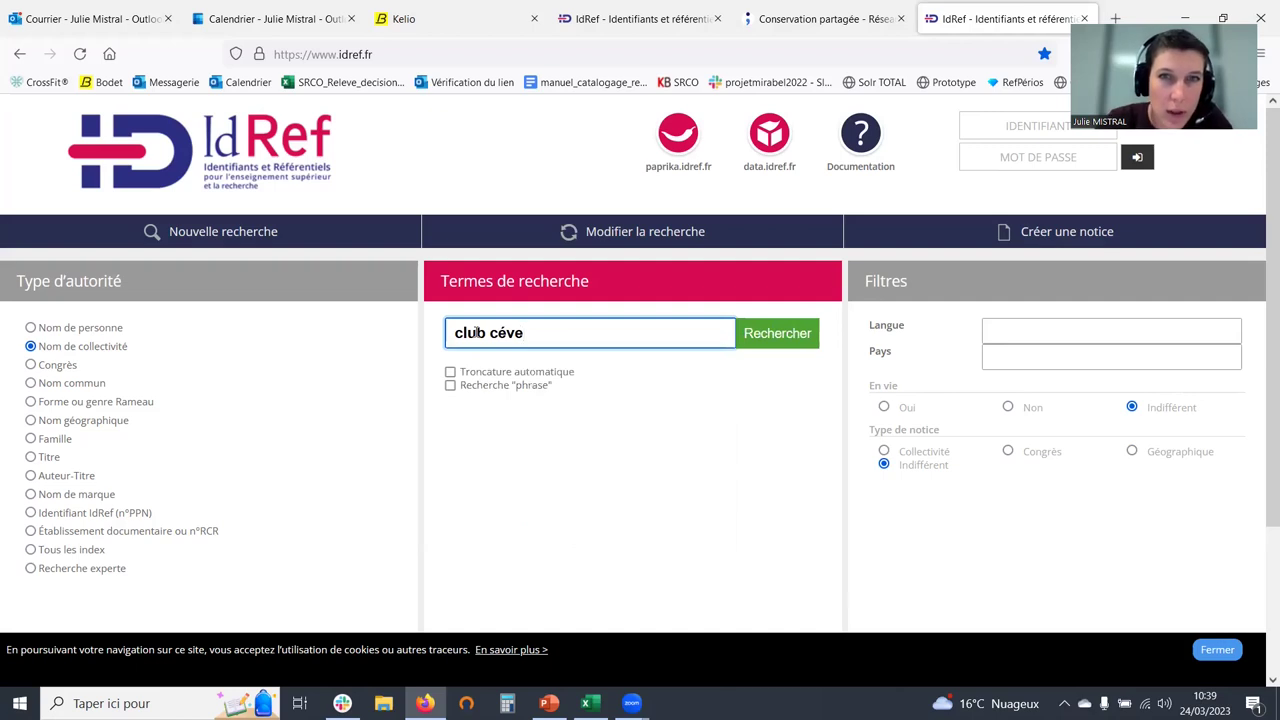
key(BackSpace)
key(BackSpace)
key(BackSpace)
text(eve)
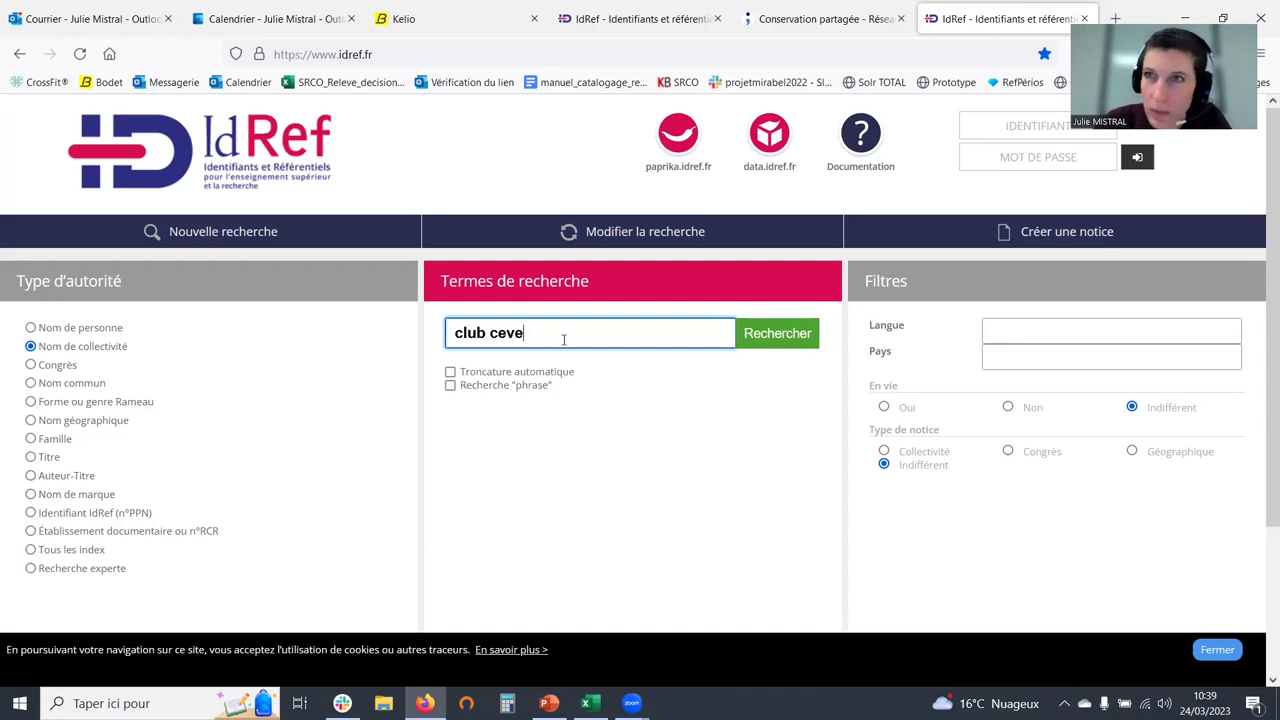
drag(563, 339, 420, 350)
key(ctrl+v)
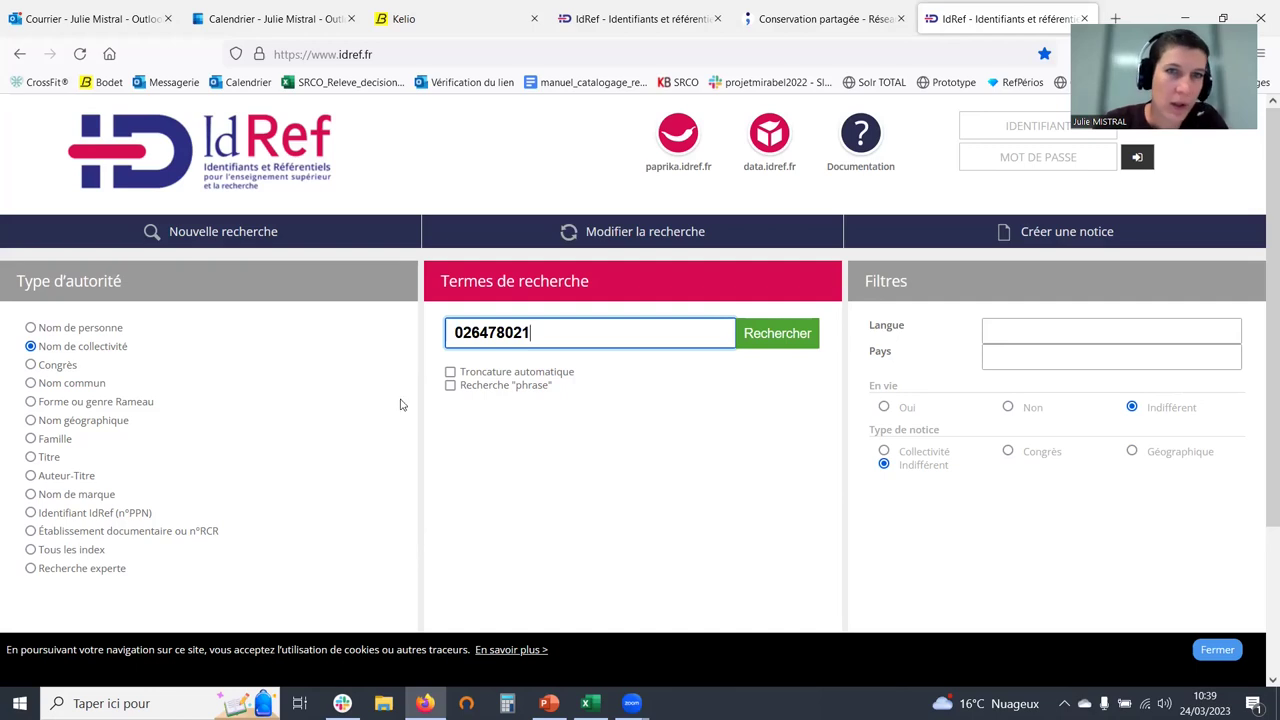
Look up "club cévenol" among the corporate names, replacing the identifier in the search terms
drag(548, 333, 358, 318)
text(clu)
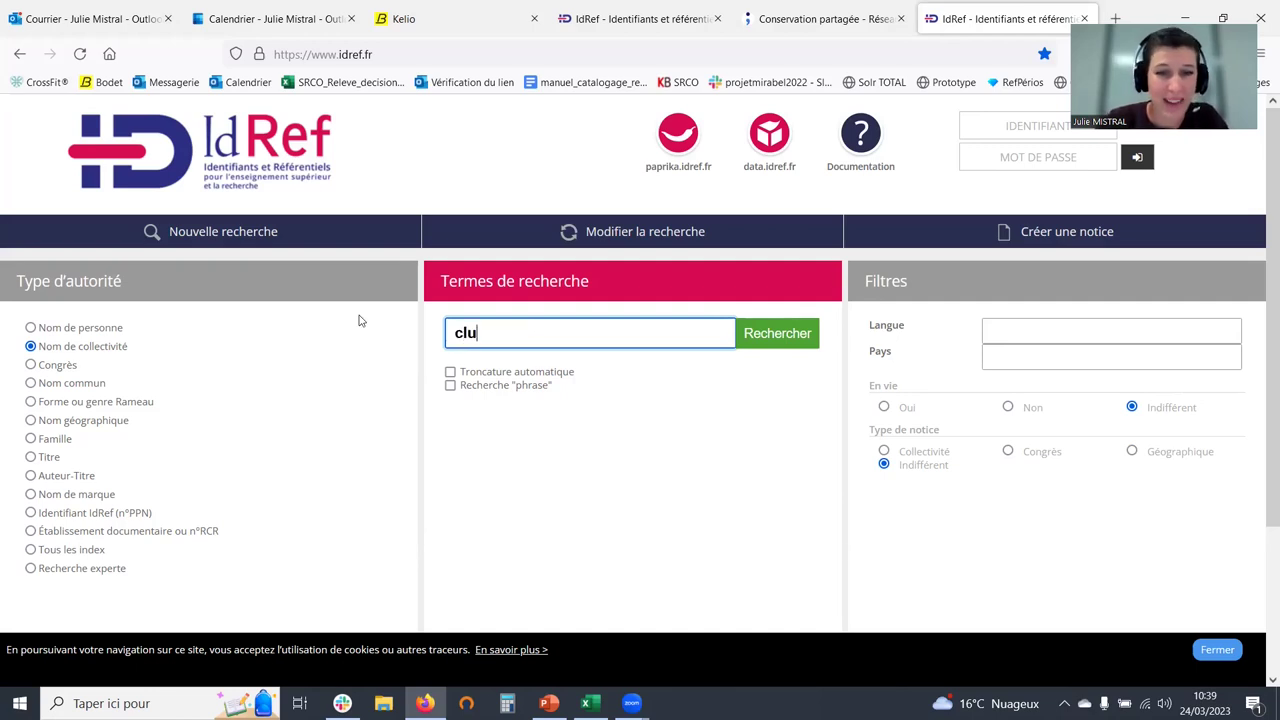
text(b c)
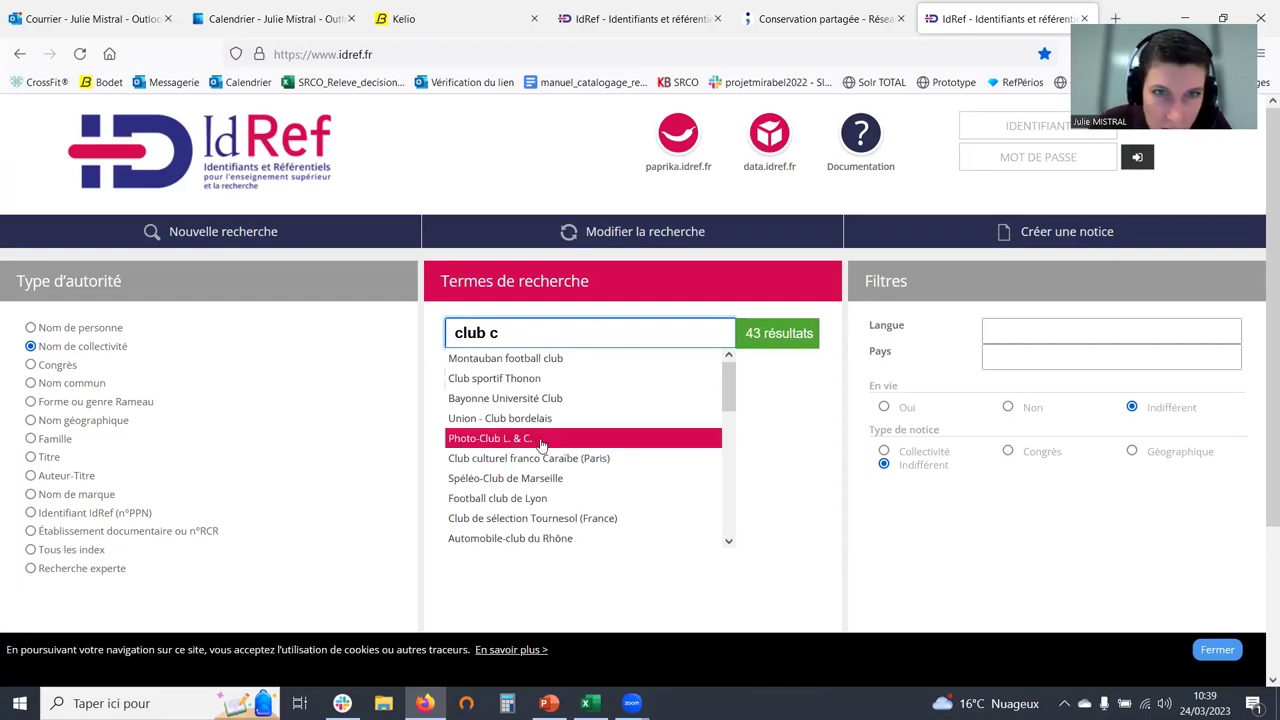
scroll(538, 443, down, 5)
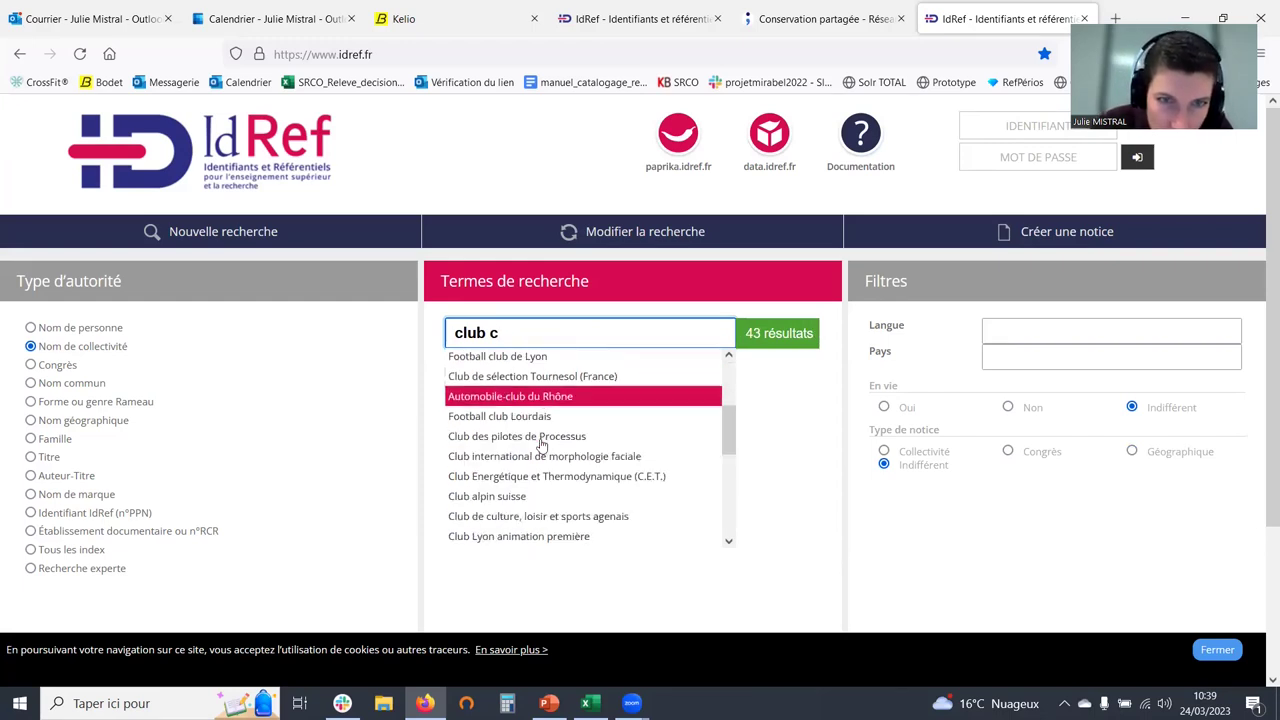
text(éve)
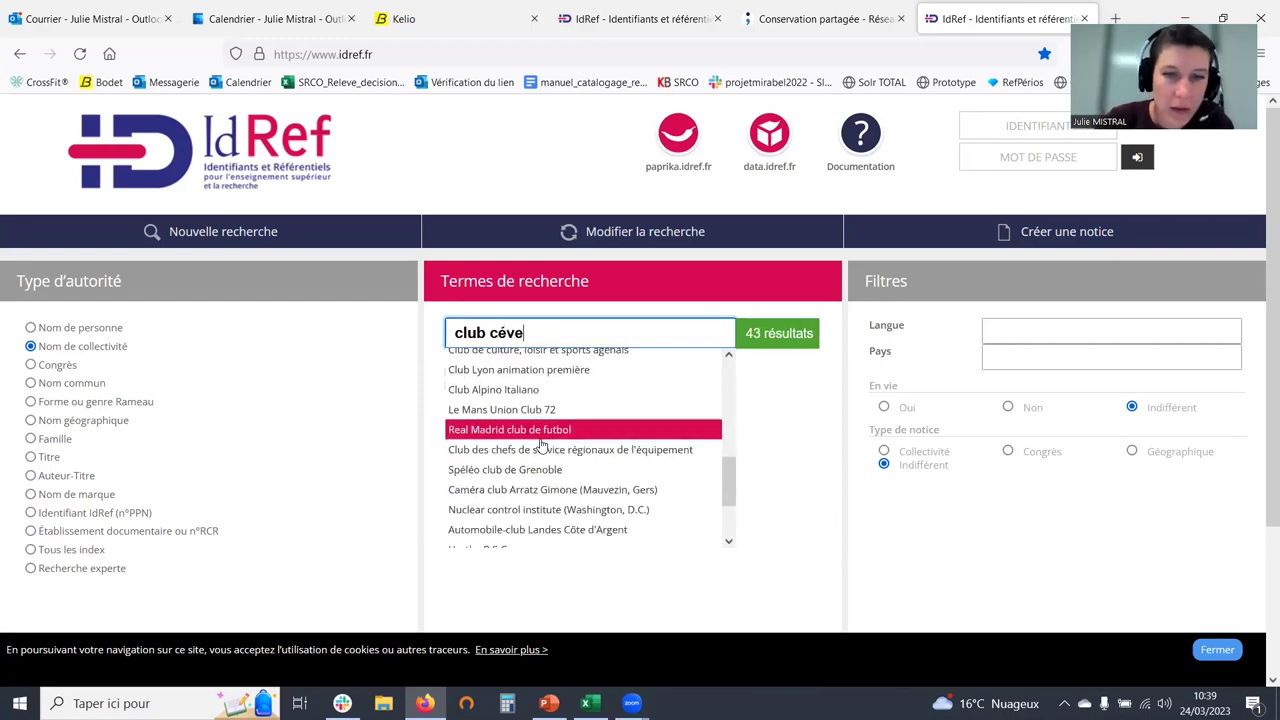
text(nol)
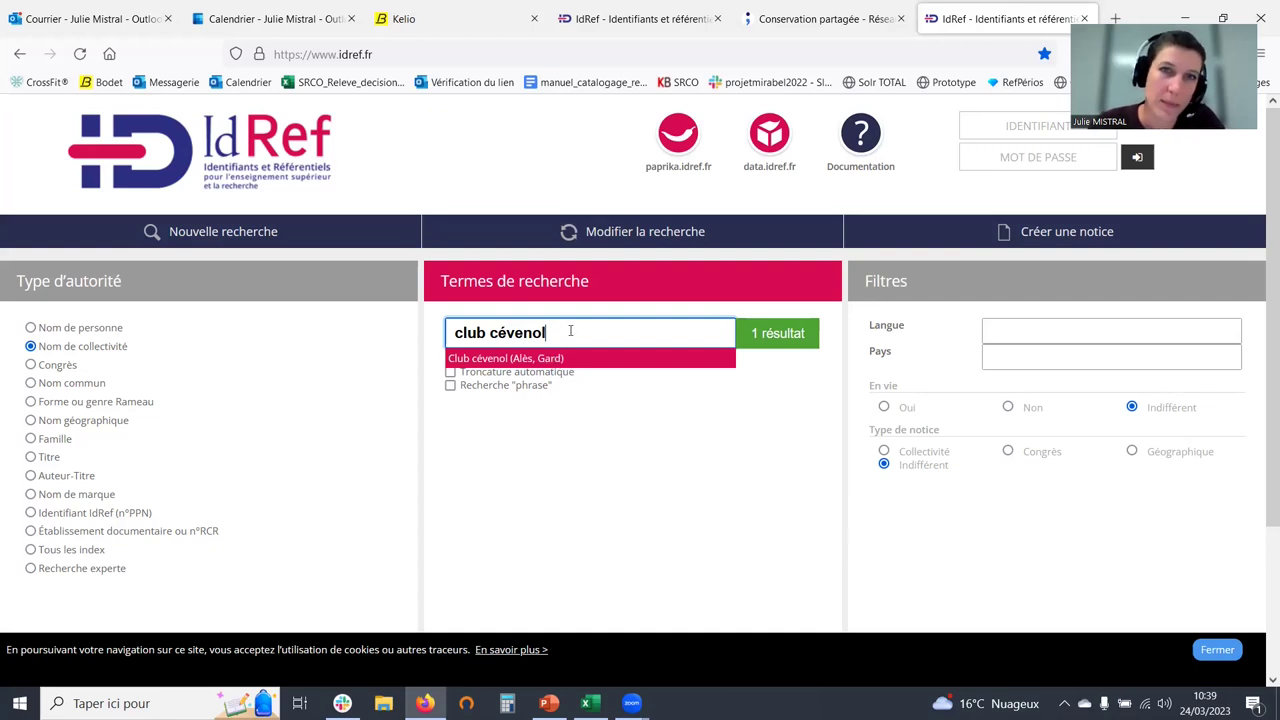
Replace the search terms with 026478021, set the authority type to Identifiant IdRef (n°PPN), and run the search
drag(566, 332, 342, 280)
key(ctrl+v)
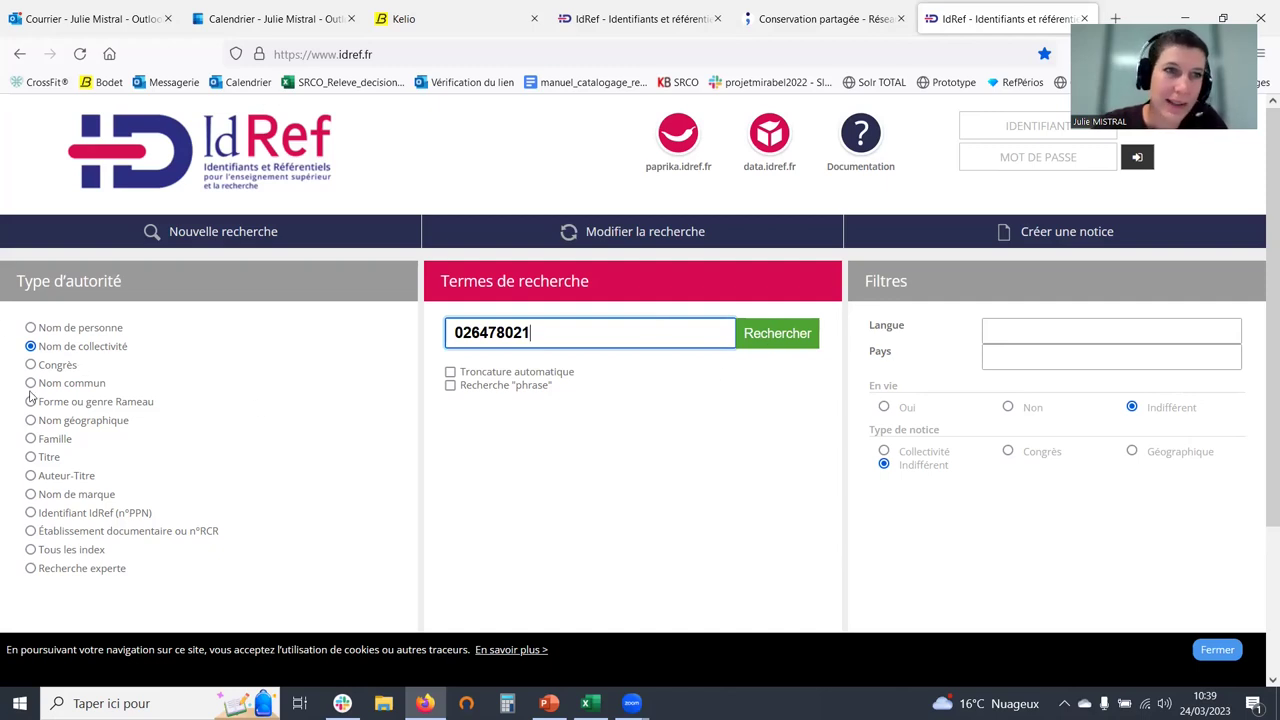
double_click(438, 332)
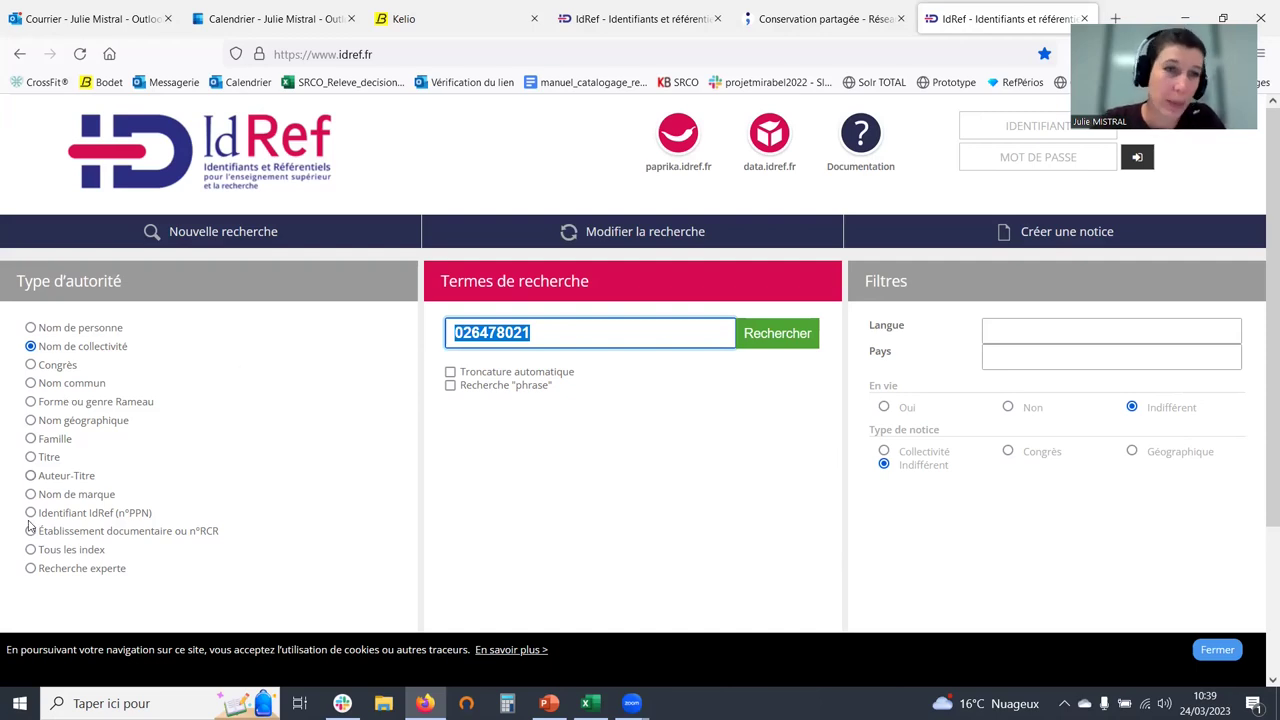
drag(168, 514, 23, 518)
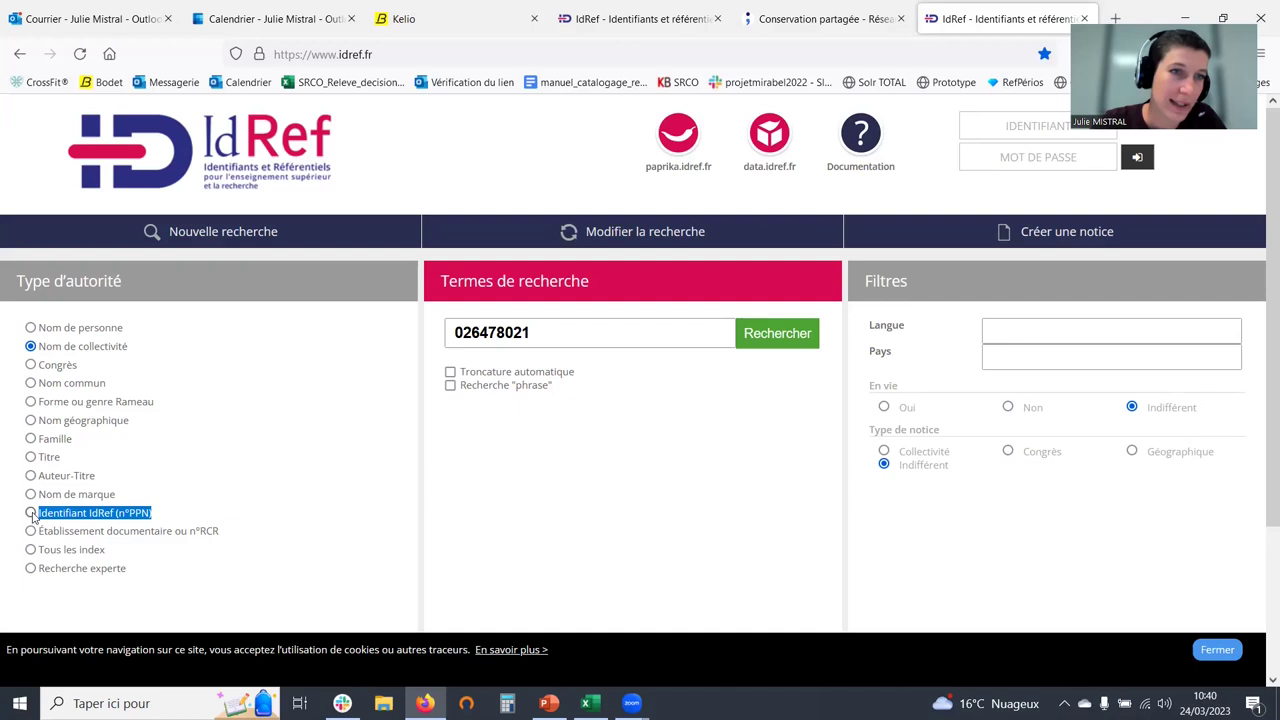
click(31, 512)
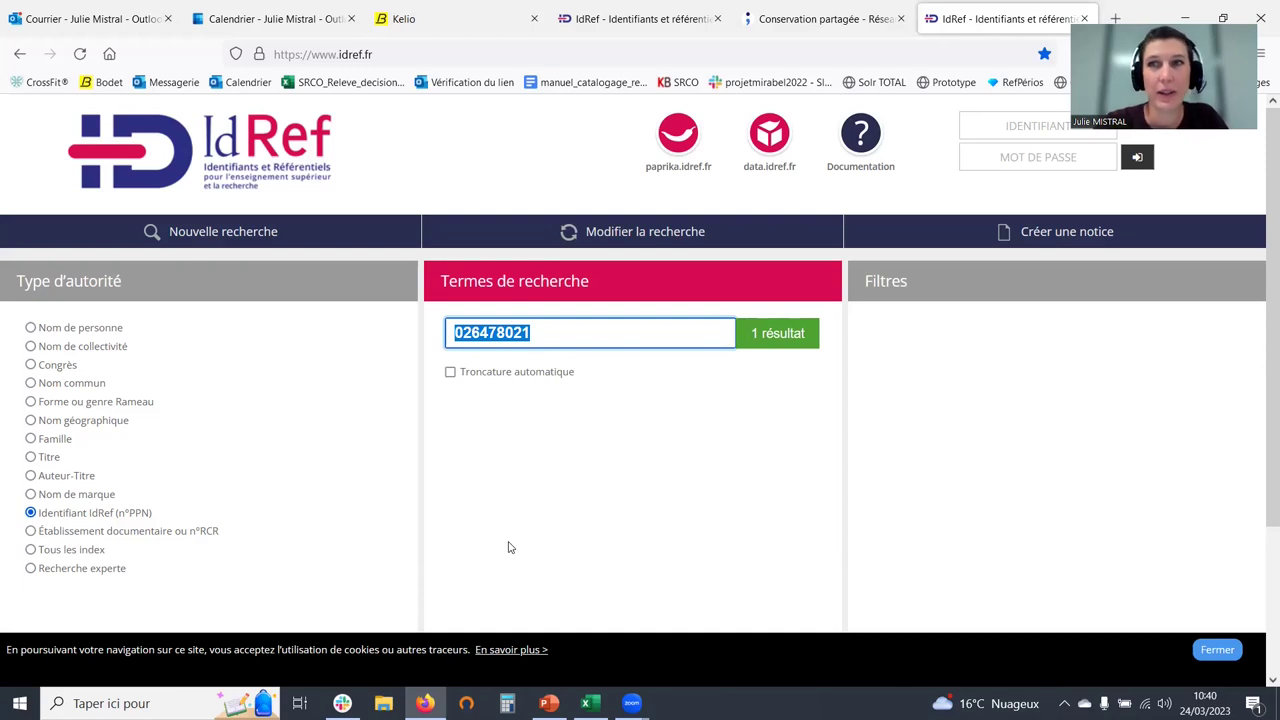
click(784, 333)
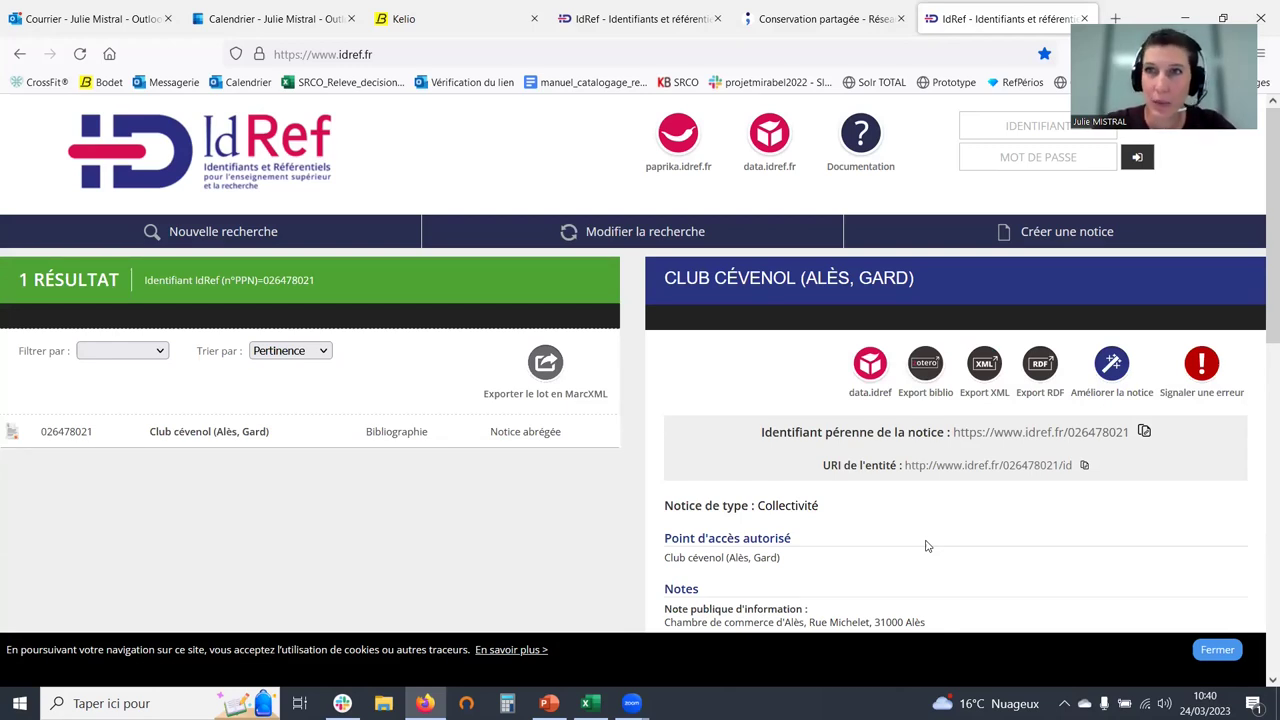
Read through the Club cévenol (Alès, Gard) authority record and expand its linked bibliographic records in the Sudoc
scroll(926, 546, down, 1)
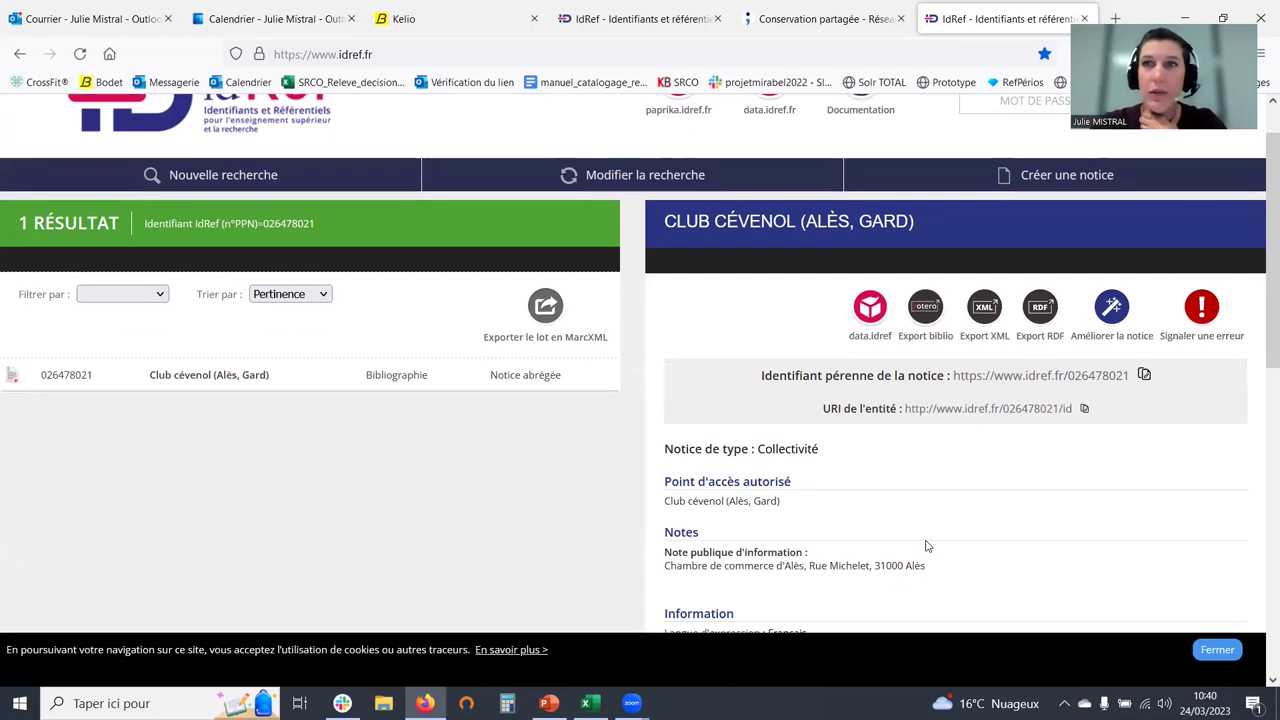
scroll(926, 546, down, 4)
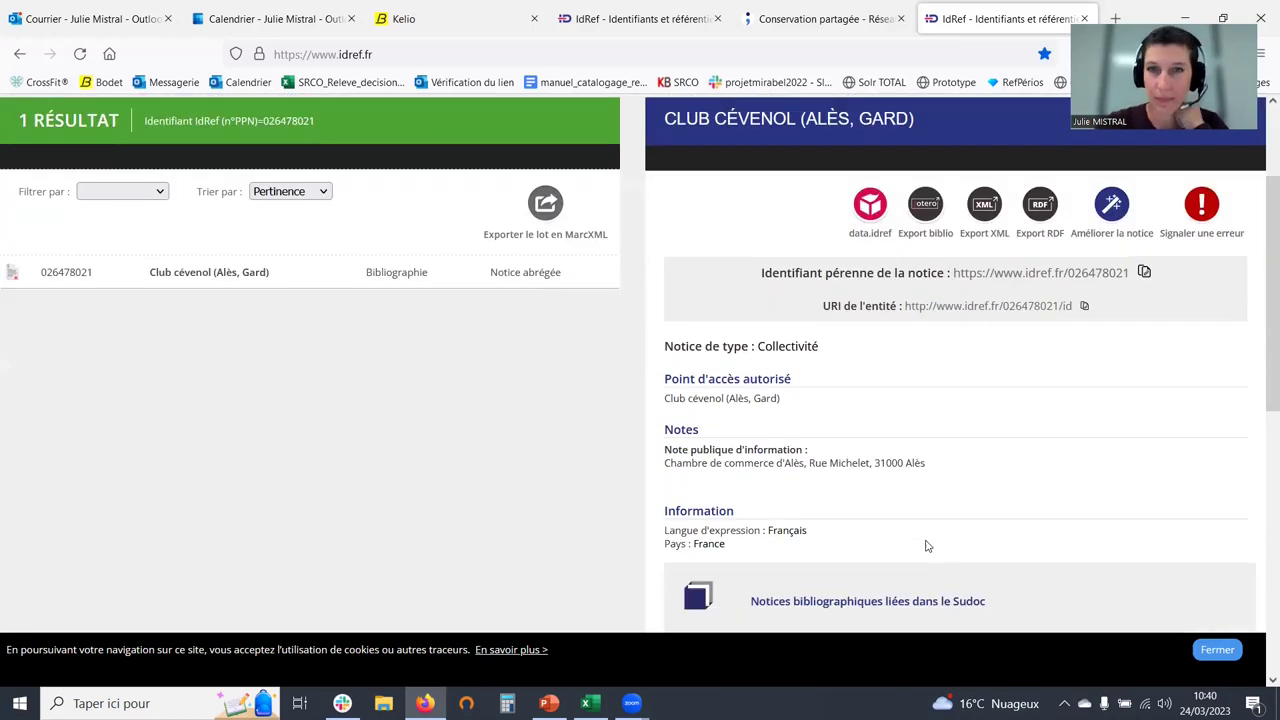
scroll(926, 546, down, 1)
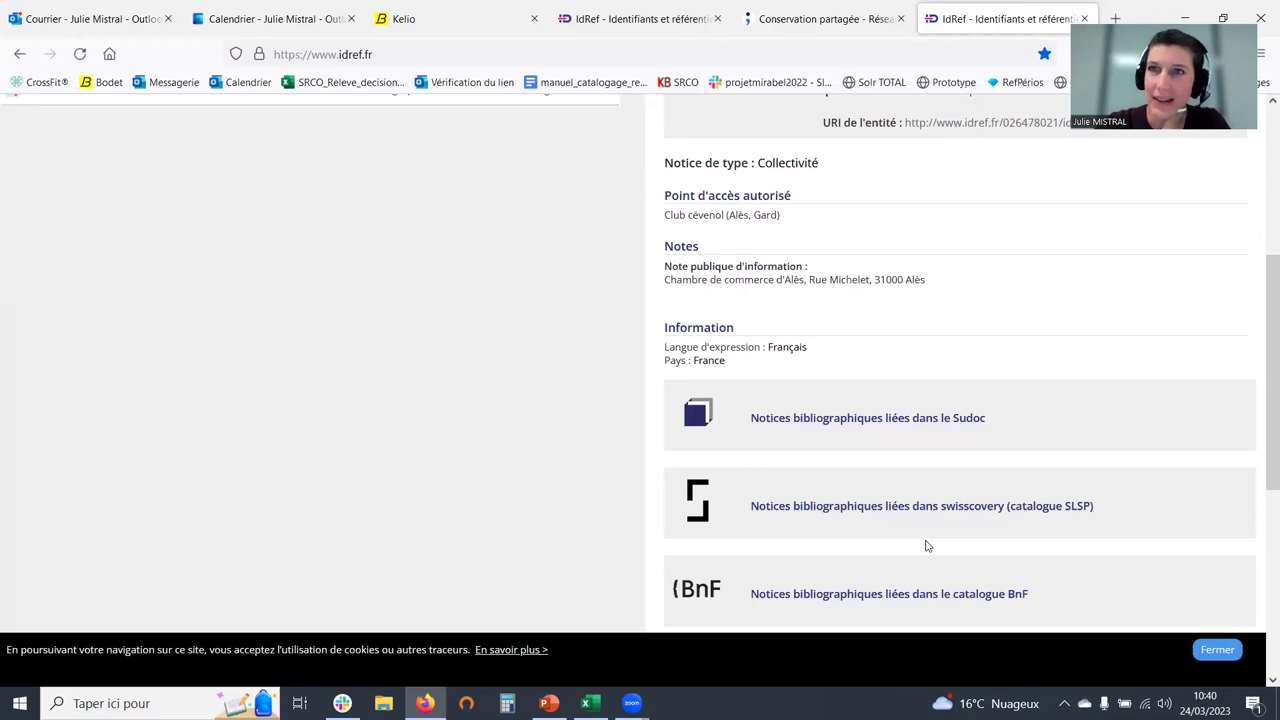
scroll(1017, 375, down, 2)
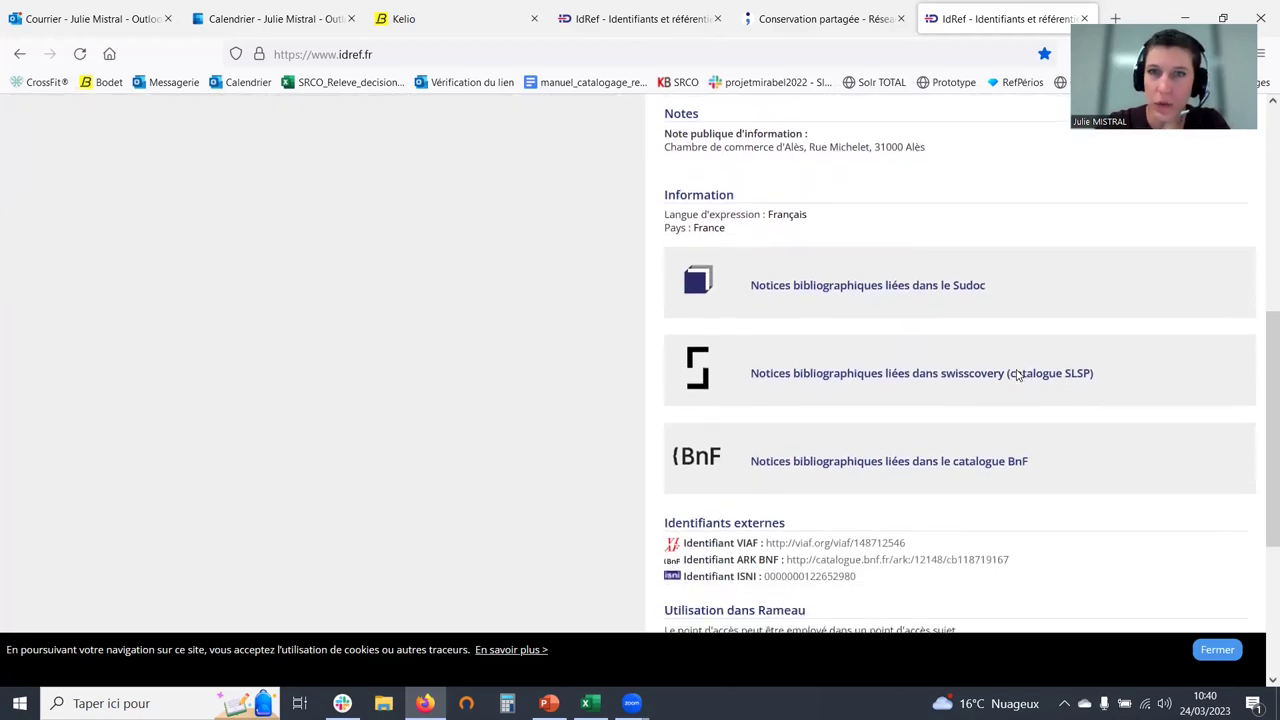
scroll(978, 315, up, 2)
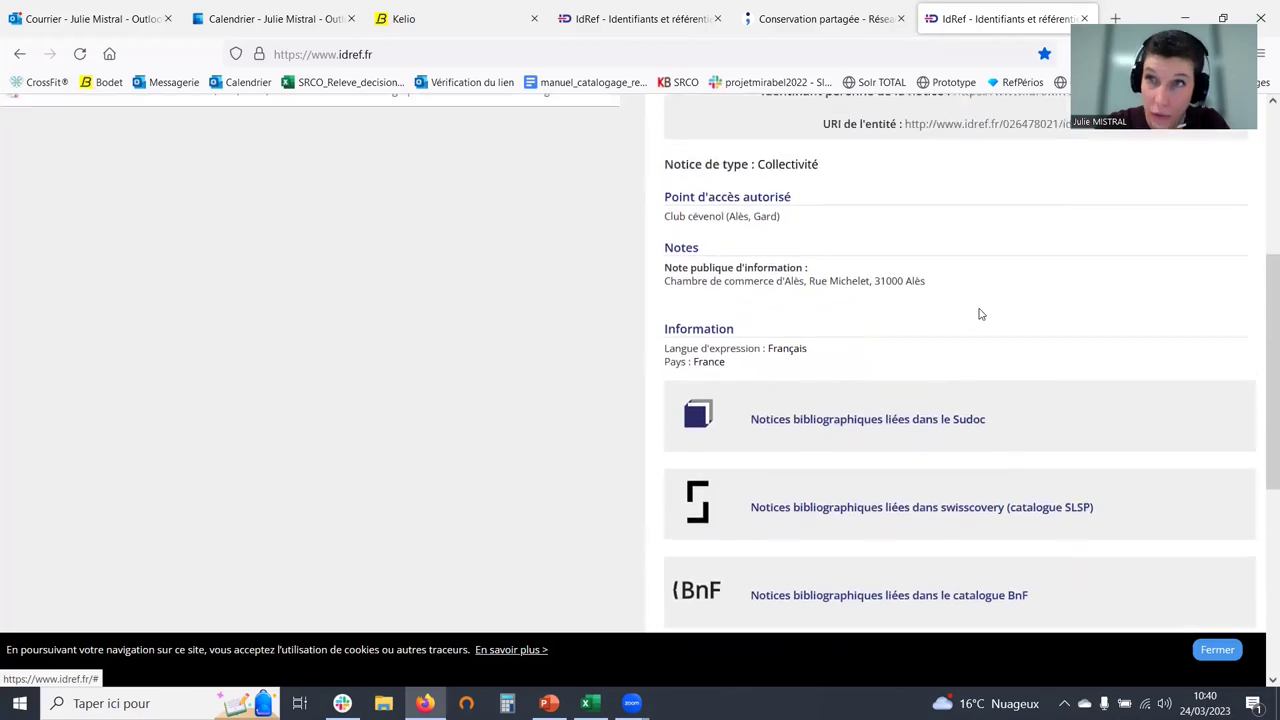
scroll(965, 357, down, 1)
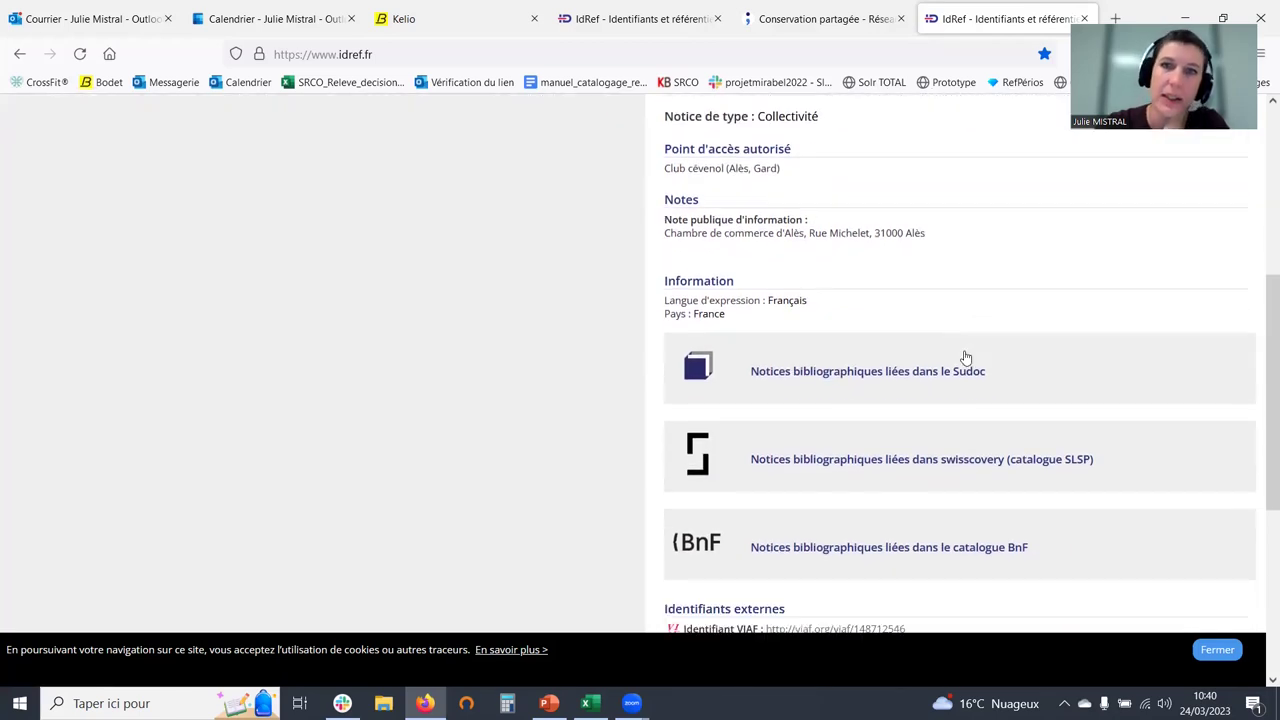
click(886, 377)
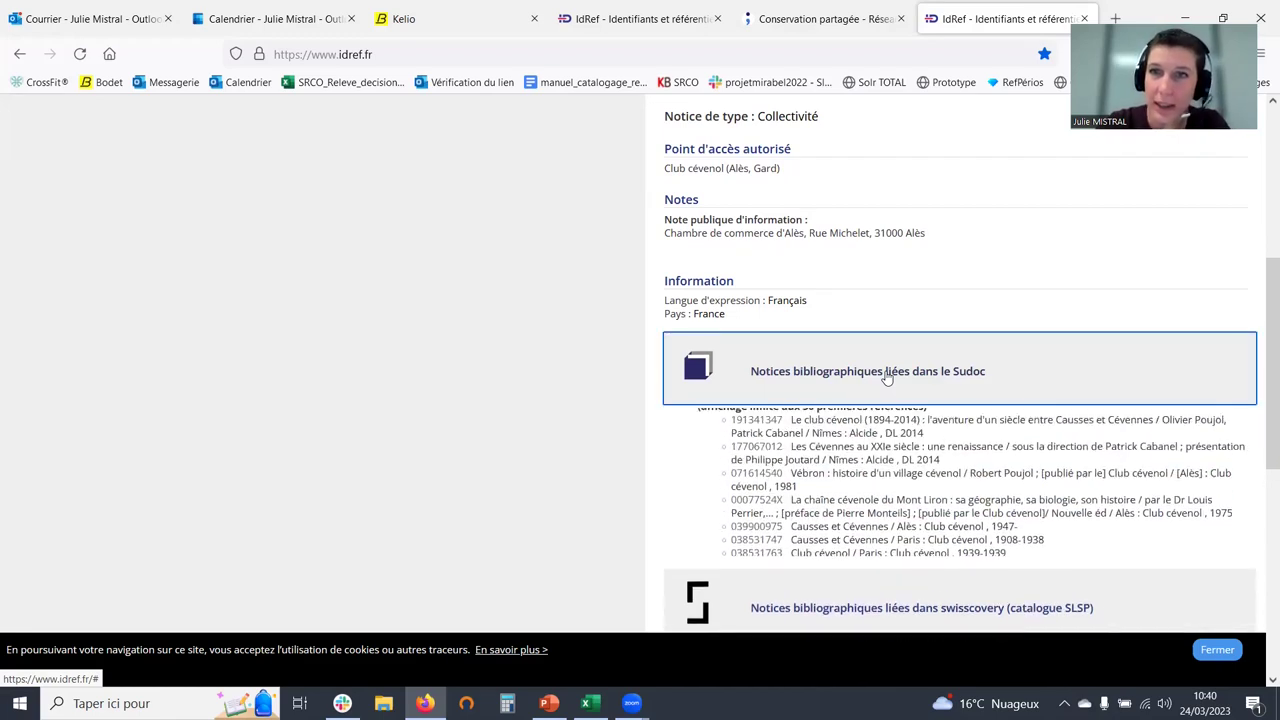
scroll(1050, 492, down, 2)
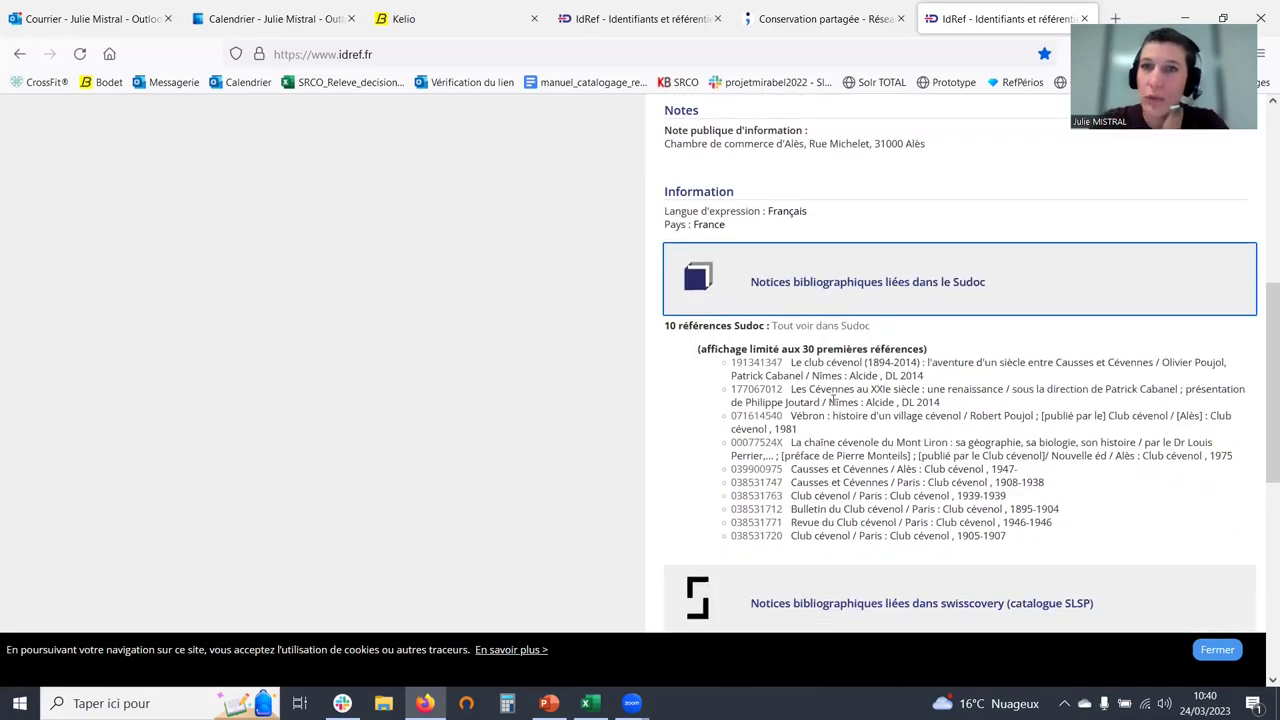
Highlight Le club cévenol (1894-2014) and Causses et Cévennes, then view all the linked records in the Sudoc catalogue and return to IdRef
drag(791, 362, 932, 358)
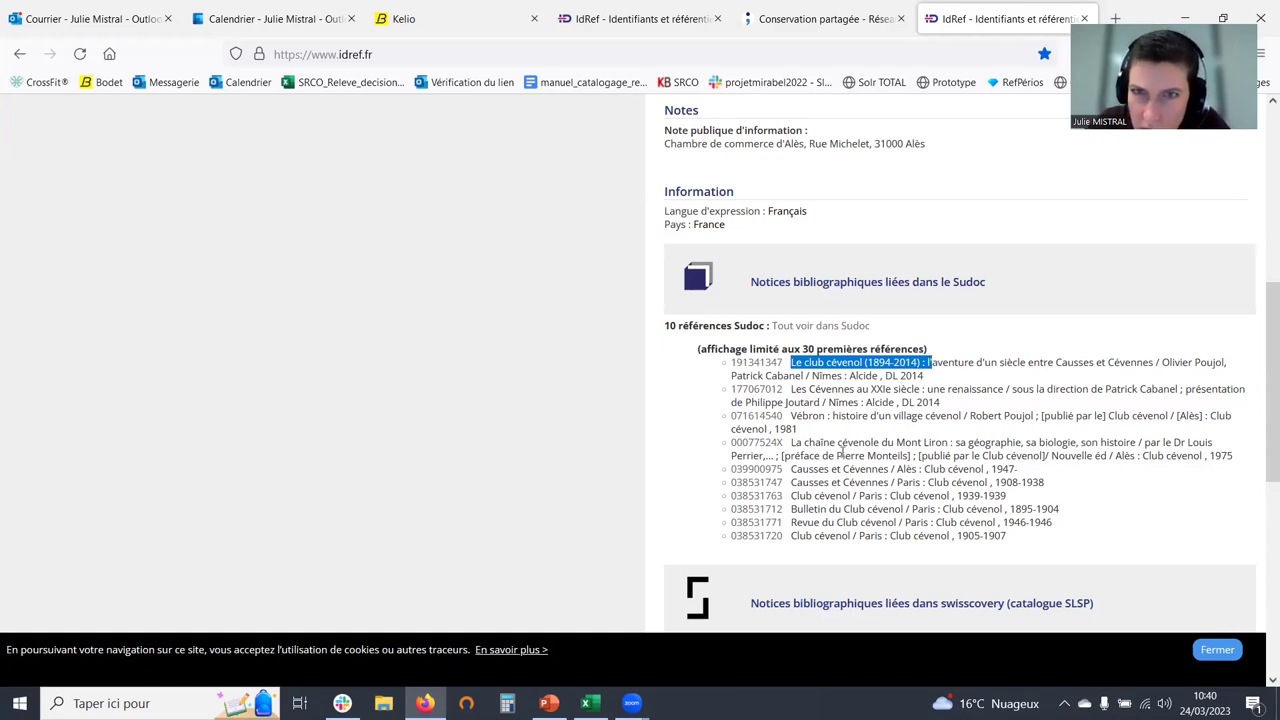
drag(798, 469, 946, 471)
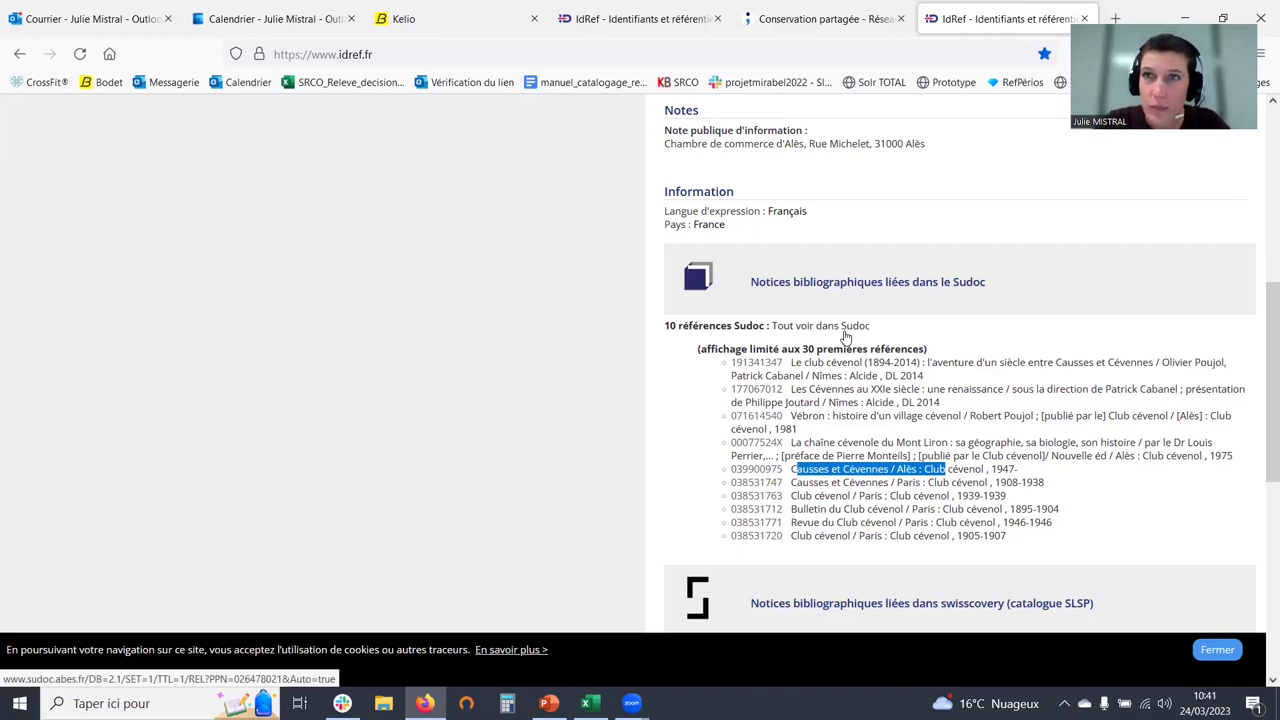
drag(876, 327, 926, 334)
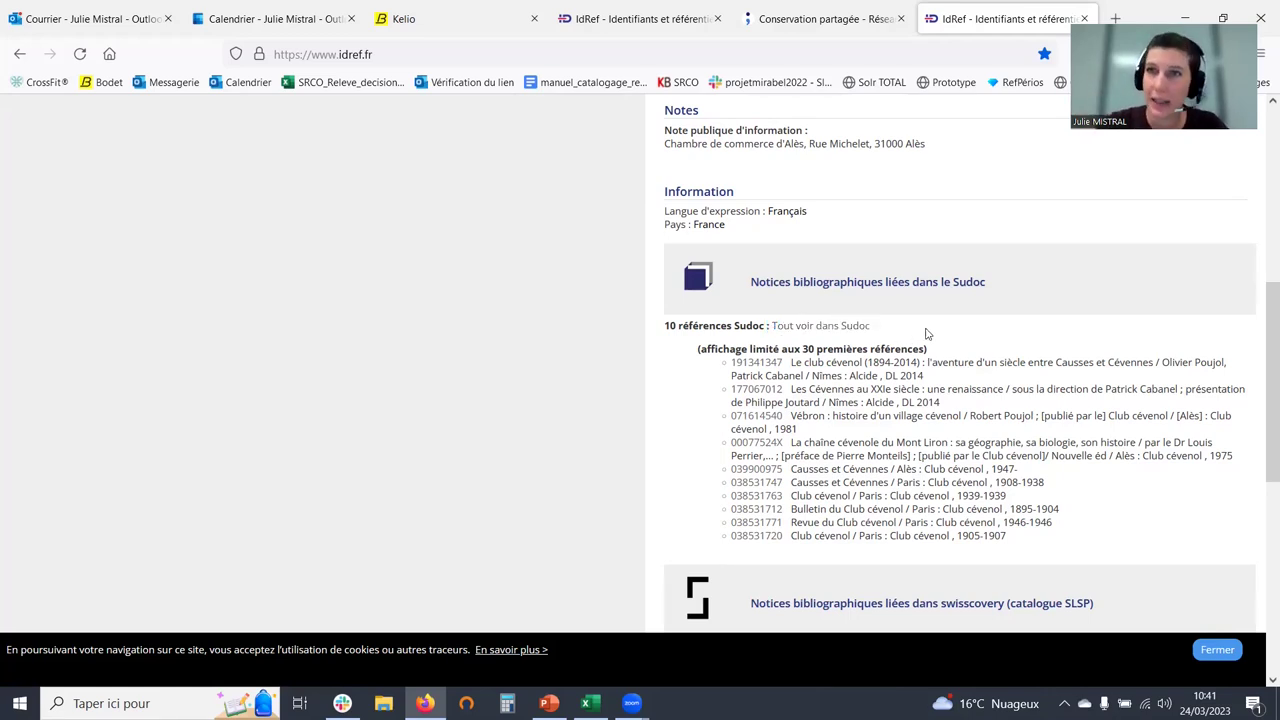
click(818, 326)
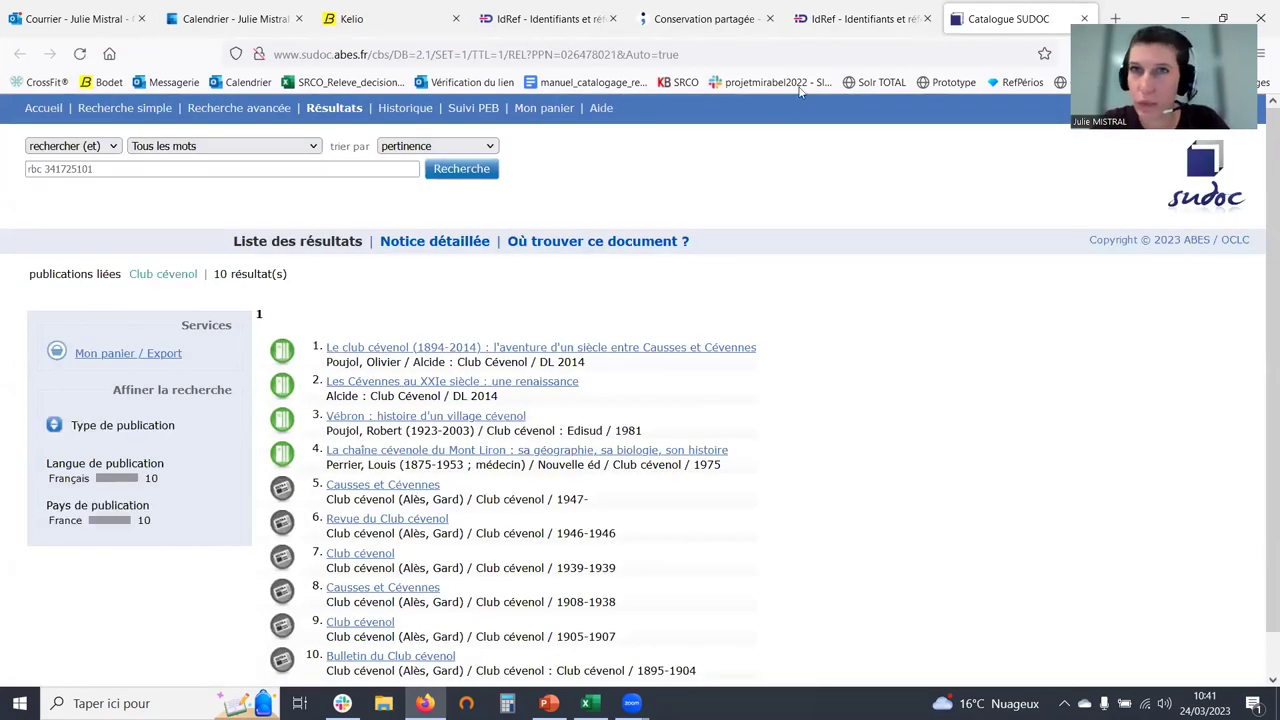
click(882, 22)
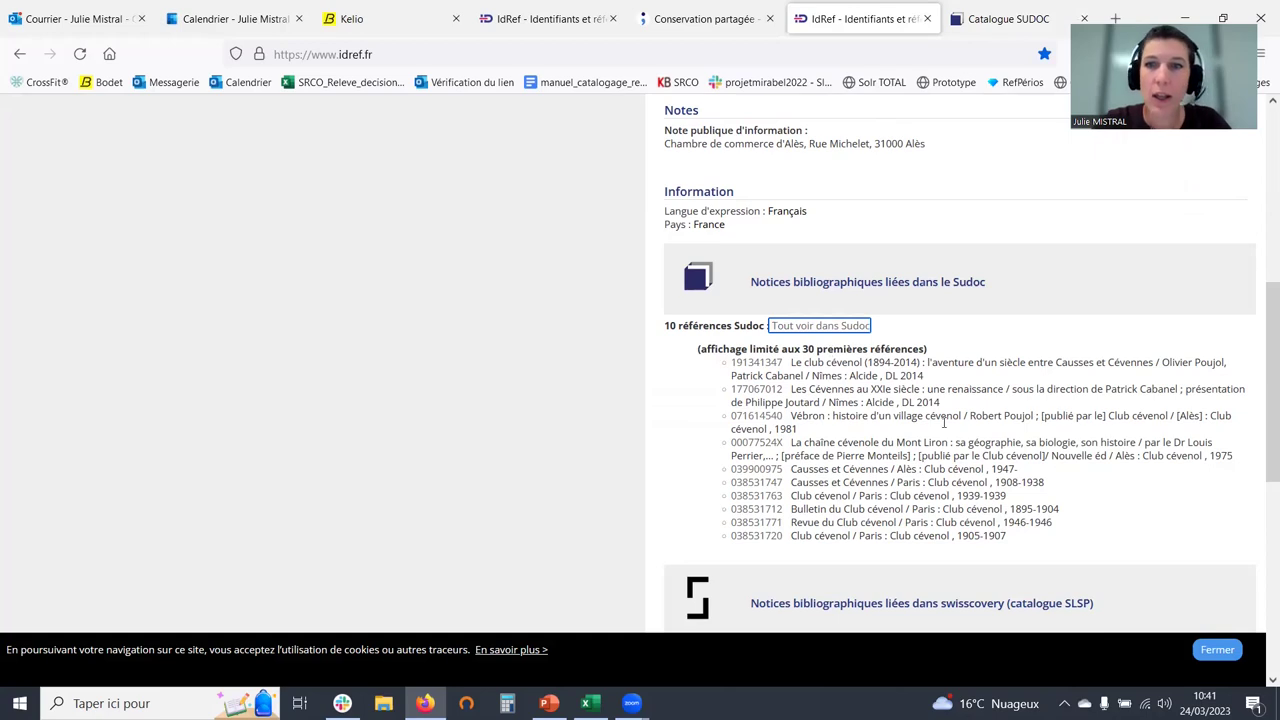
Expand the linked bibliographic records in swisscovery (catalogue SLSP) and in the BnF catalogue and look through both lists
scroll(944, 428, down, 2)
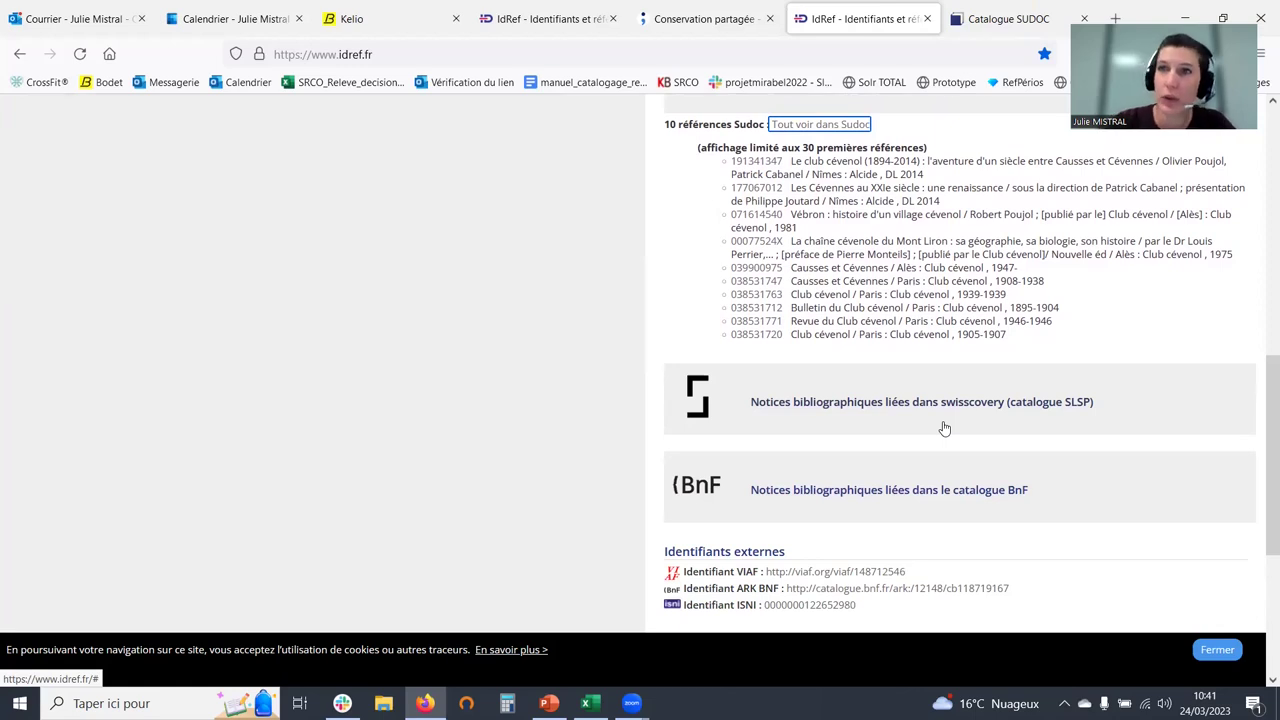
click(910, 420)
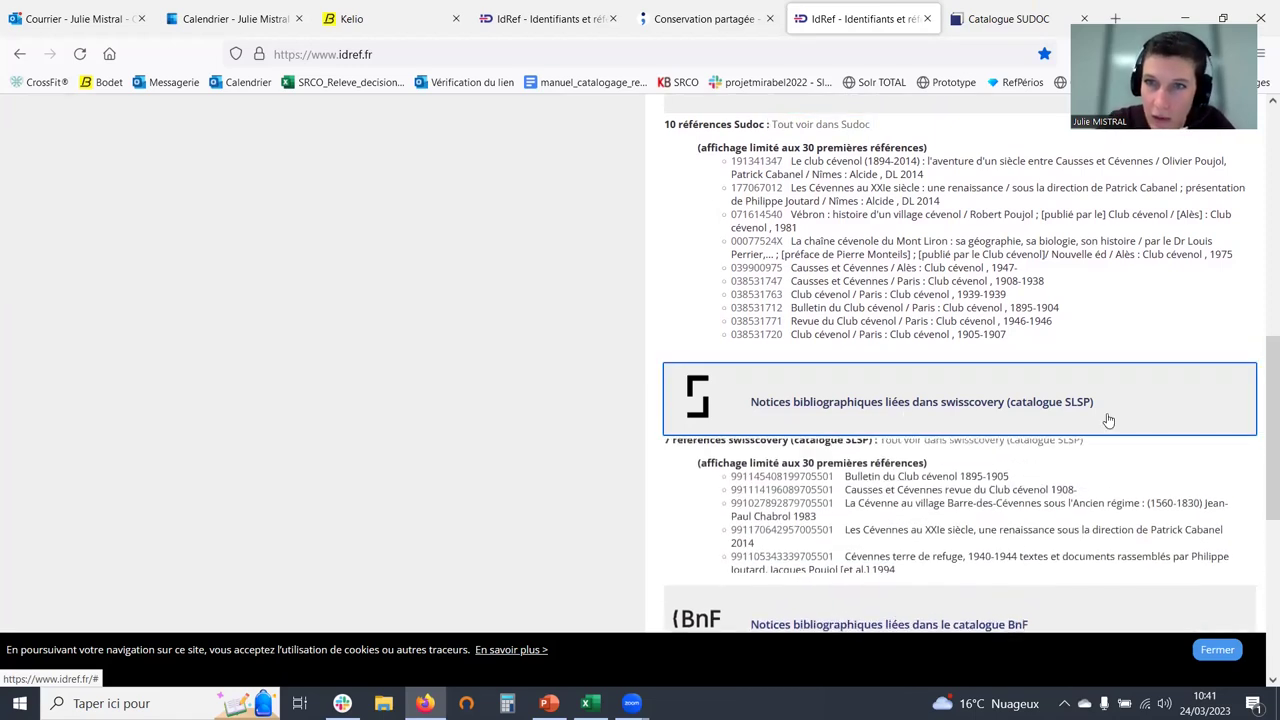
scroll(1125, 430, down, 3)
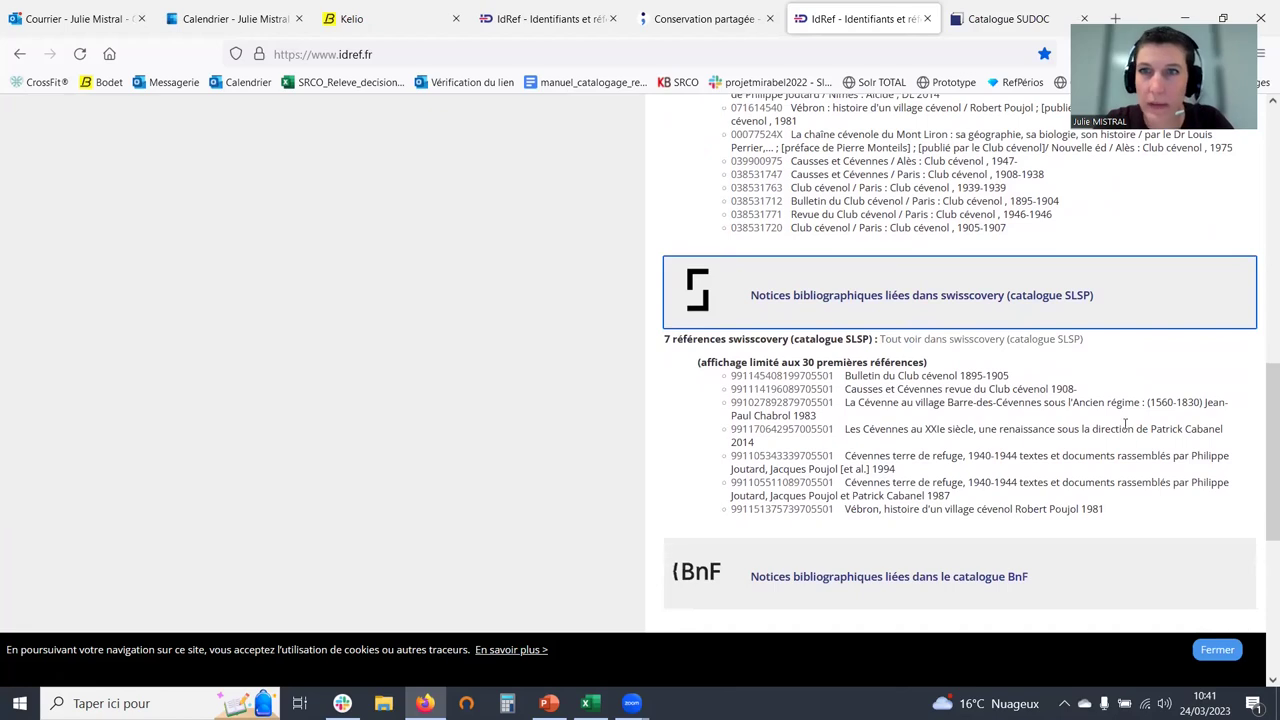
scroll(1125, 430, down, 1)
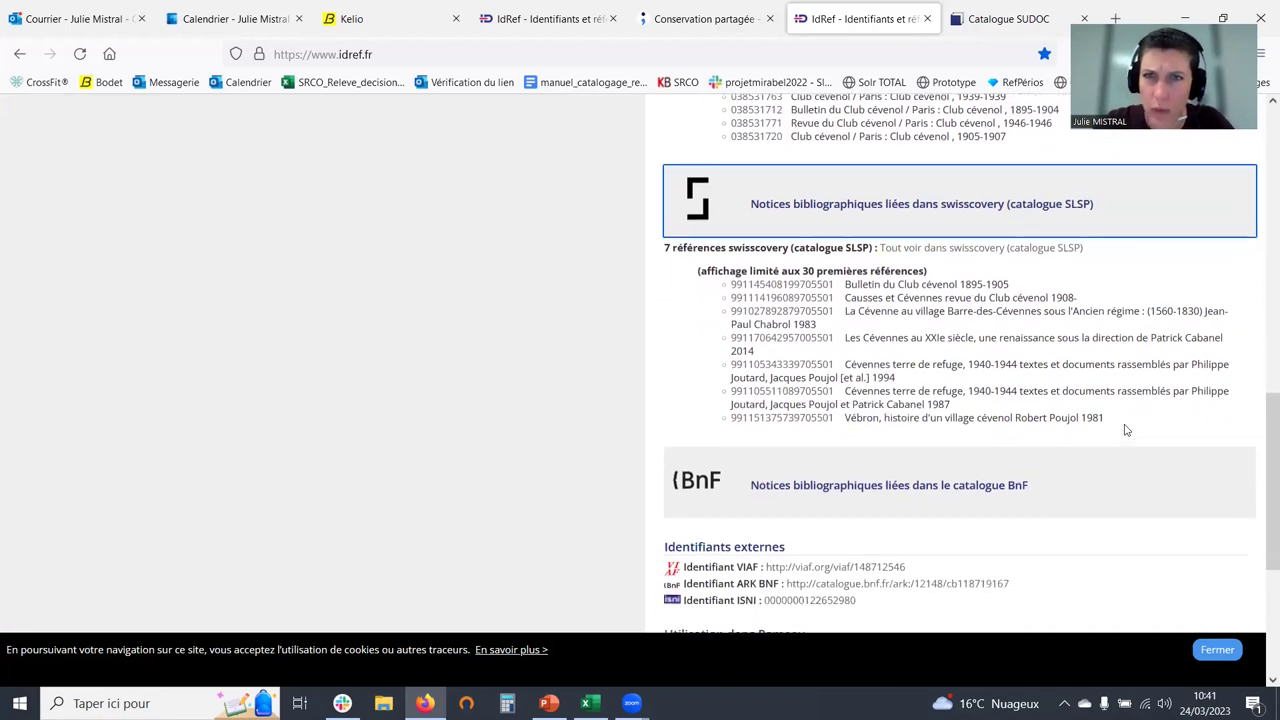
click(883, 502)
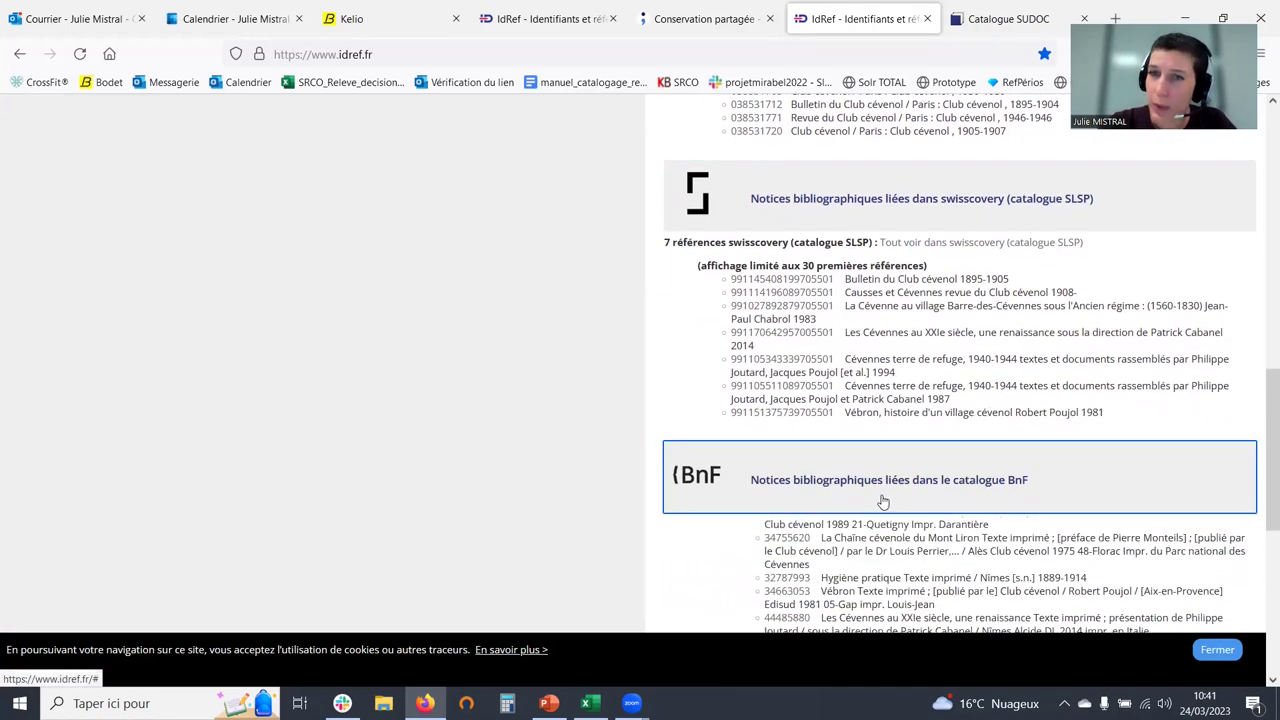
scroll(883, 502, down, 3)
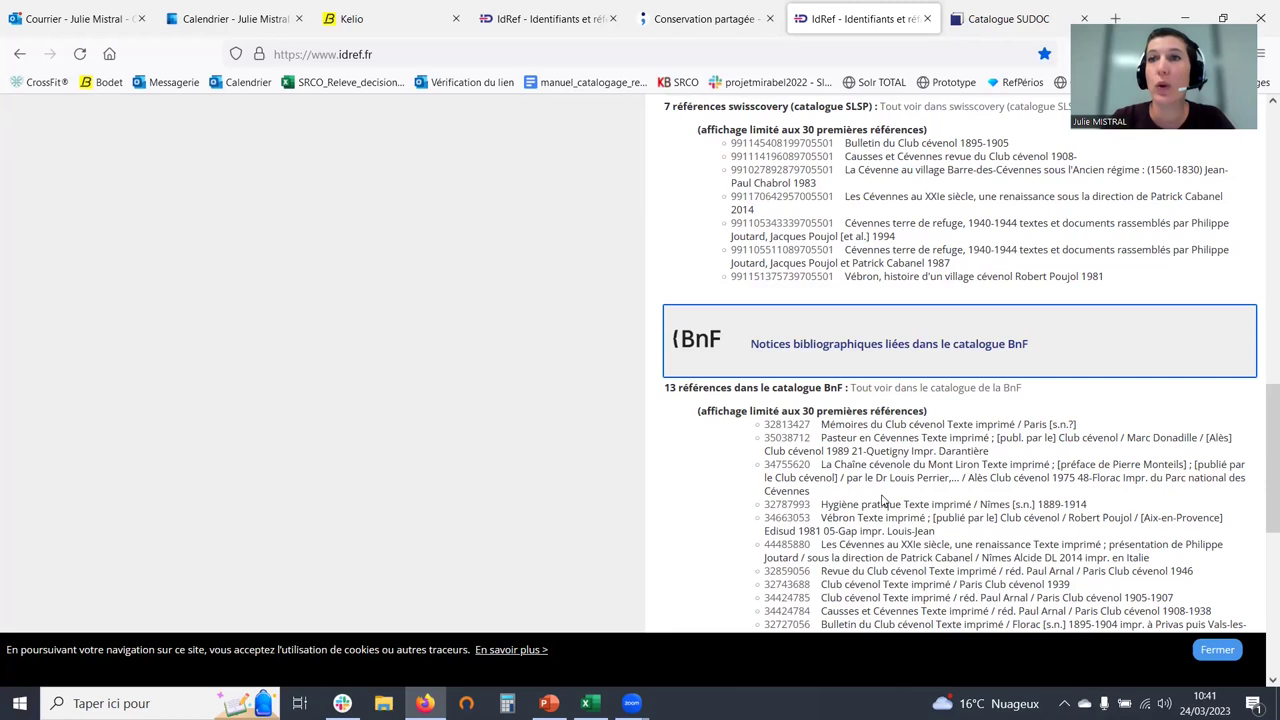
Return to the Sudoc references and highlight the Causses et Cévennes title published in Alès from 1947
scroll(883, 502, up, 5)
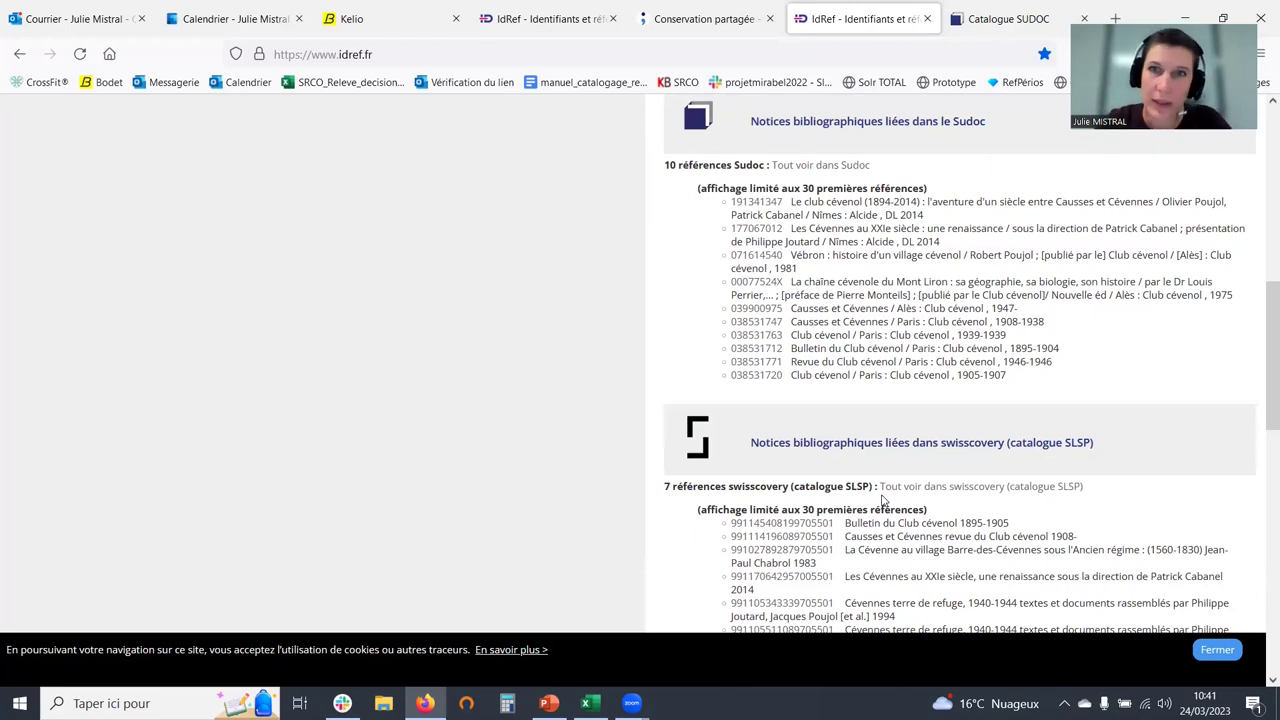
drag(795, 313, 908, 310)
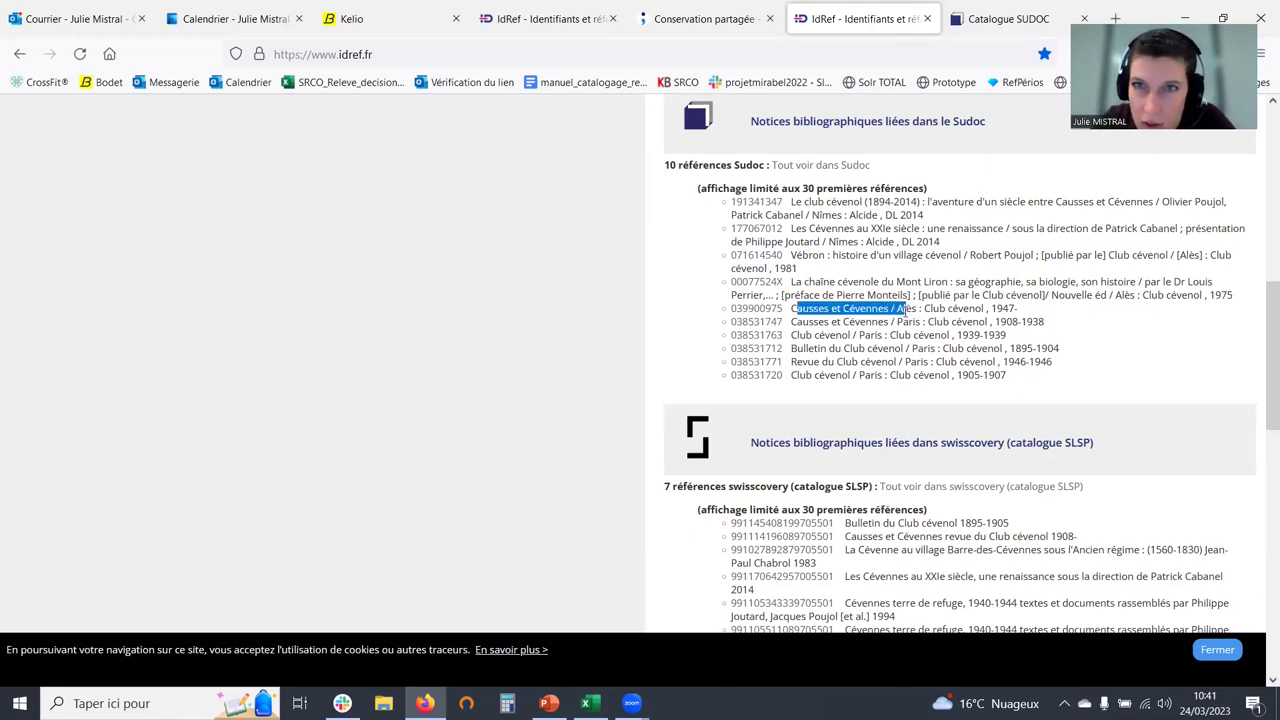
scroll(843, 338, up, 3)
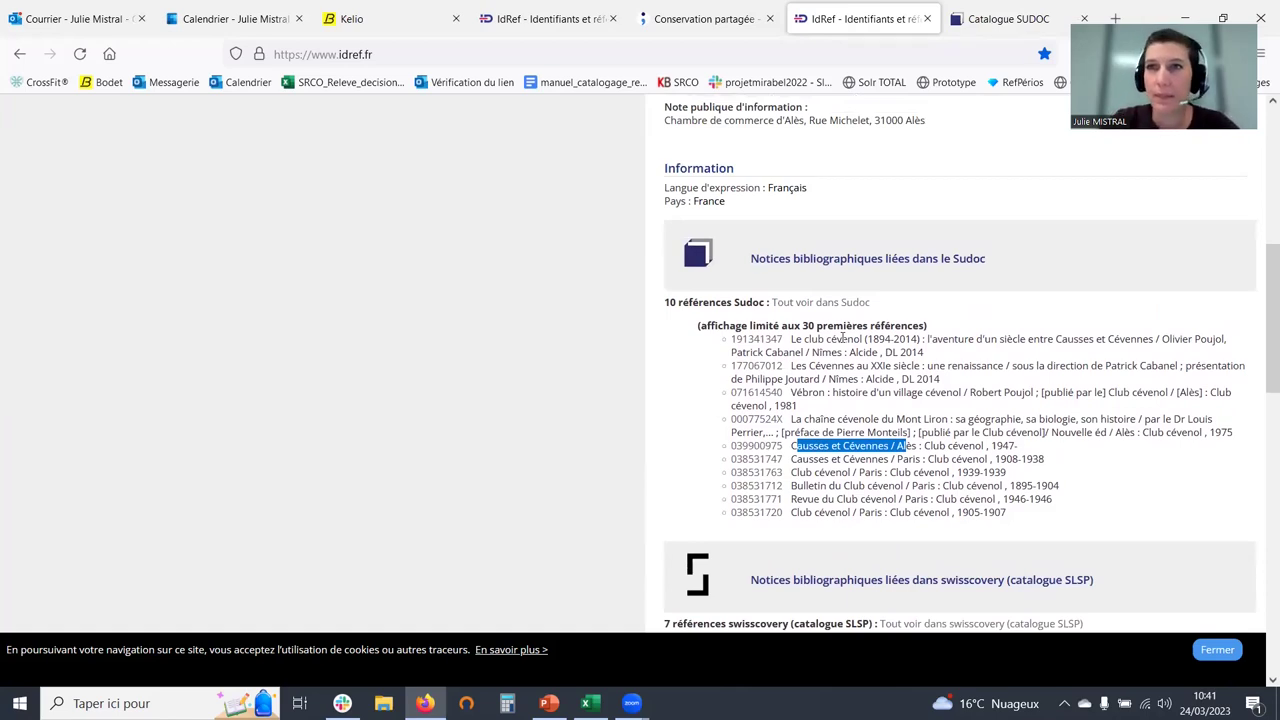
scroll(843, 340, up, 3)
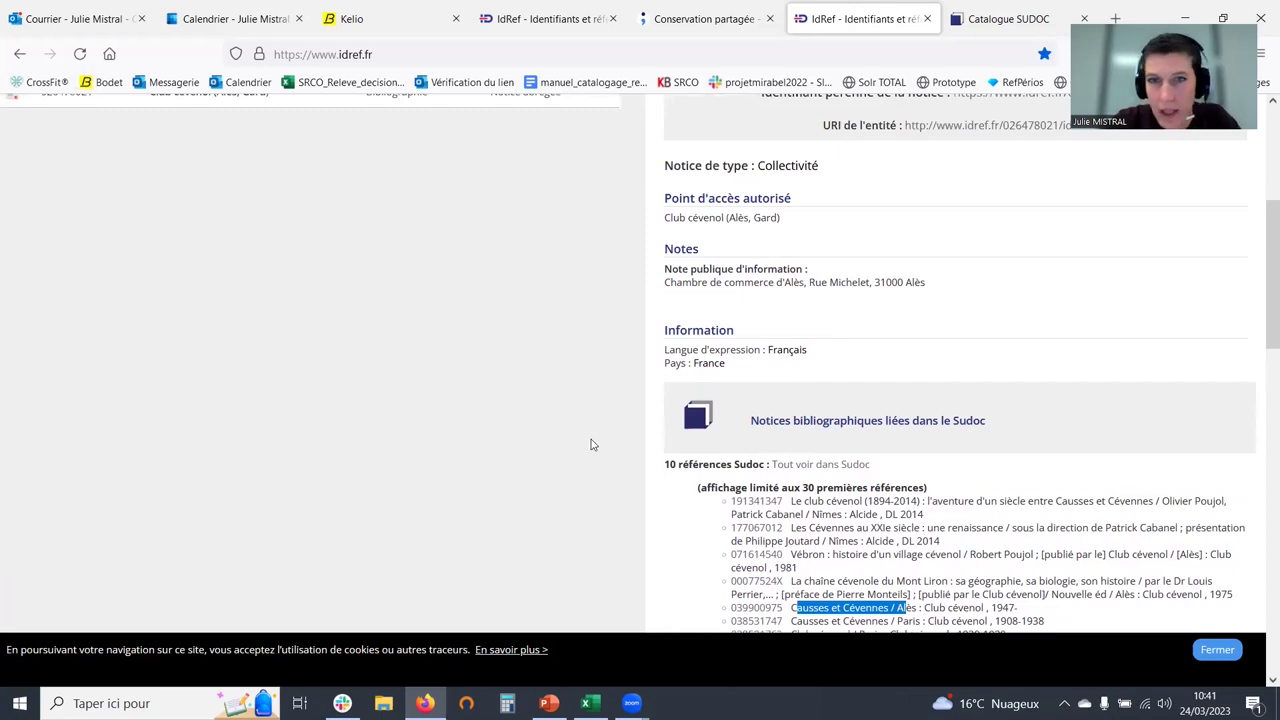
Switch back to the Excel quality workbook and examine the B711 and B712 columns through to the B675, B676 and B606–B608 columns
key(alt+Tab)
key(Escape)
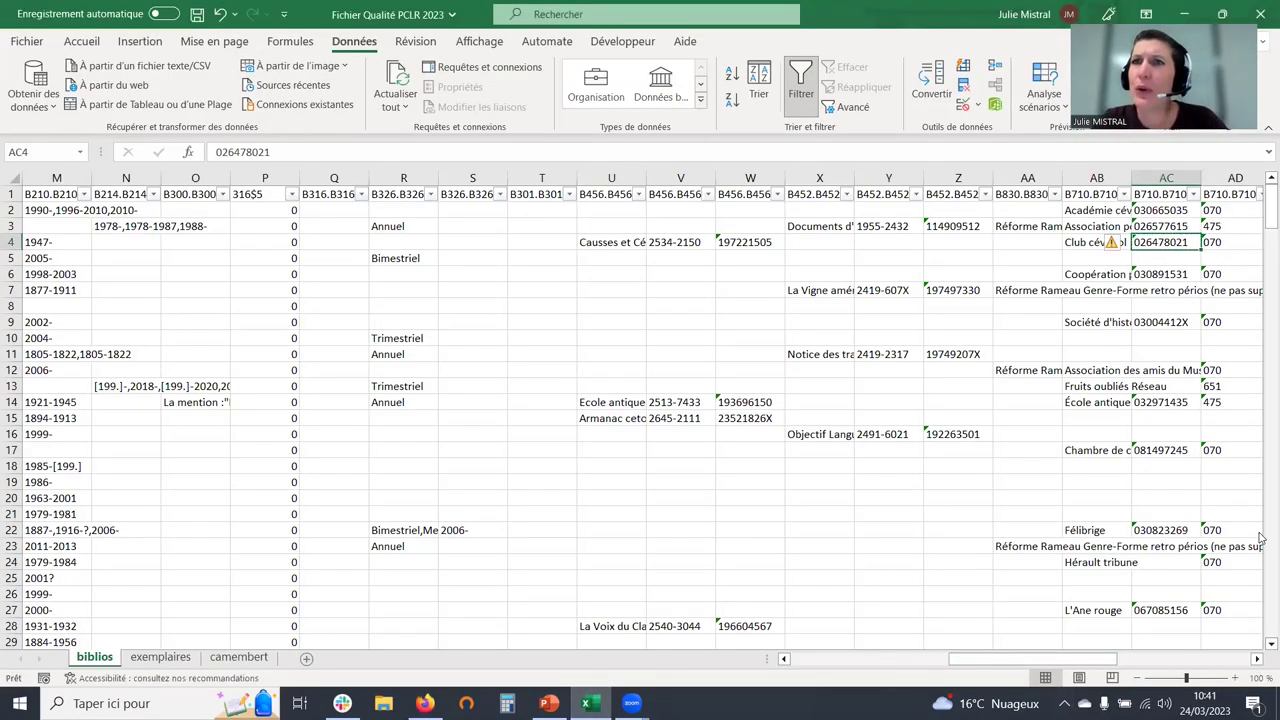
scroll(1107, 480, right, 2)
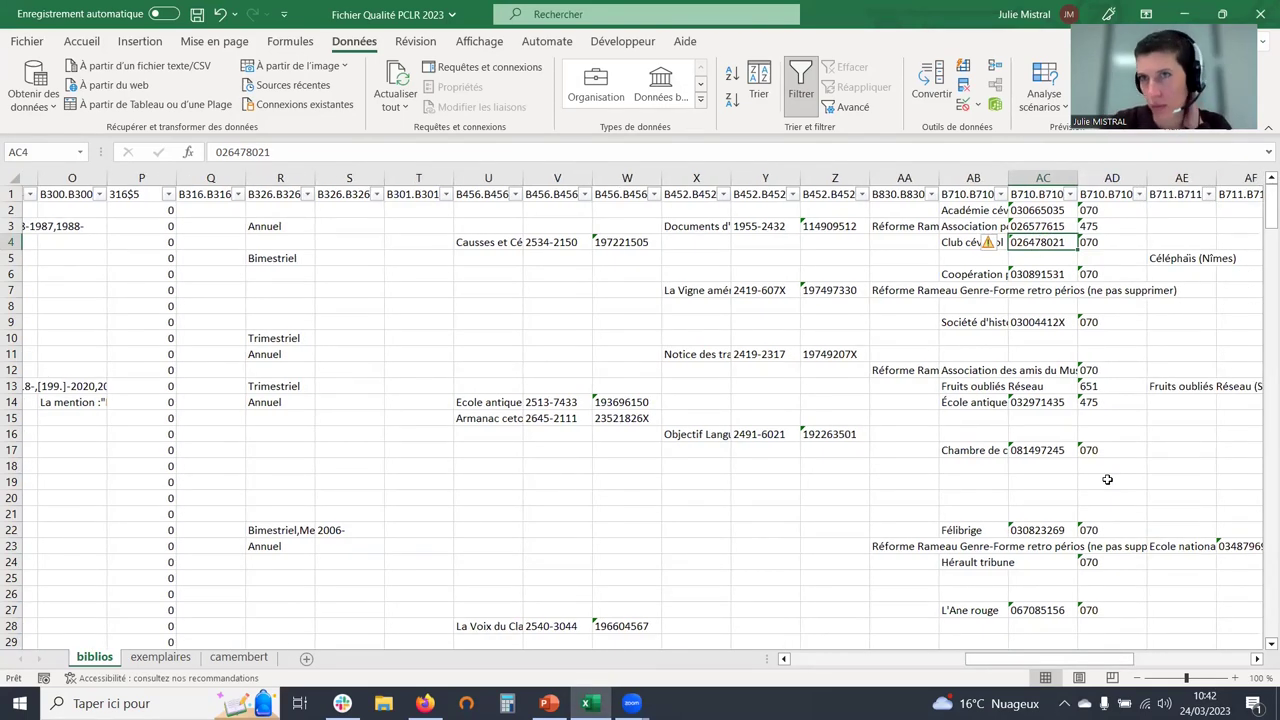
scroll(1107, 480, right, 3)
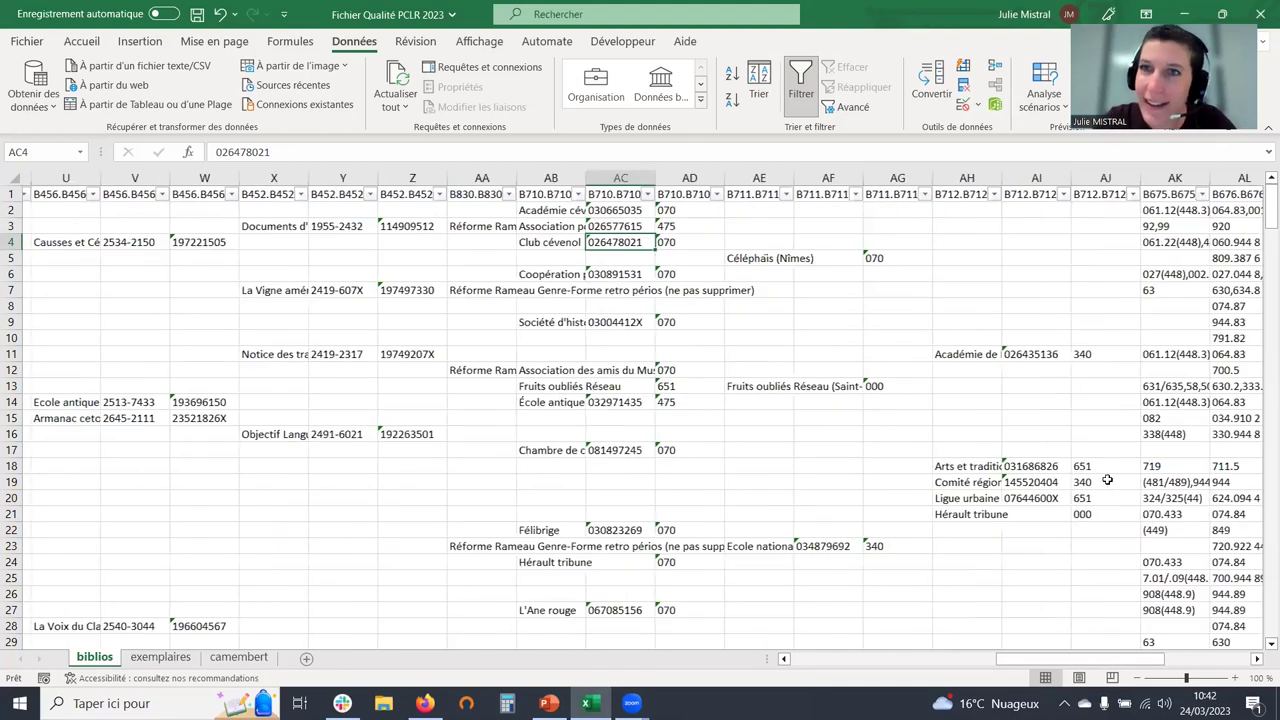
scroll(1107, 480, right, 2)
scroll(971, 315, right, 1)
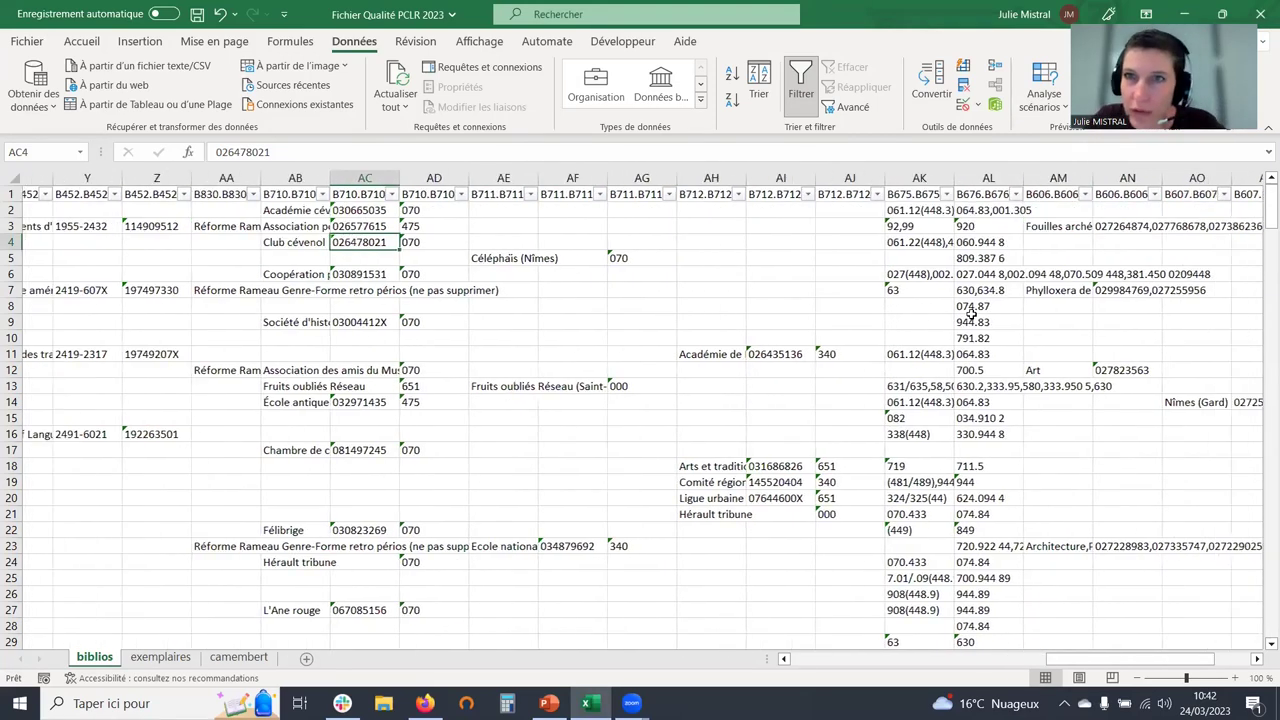
scroll(971, 315, right, 2)
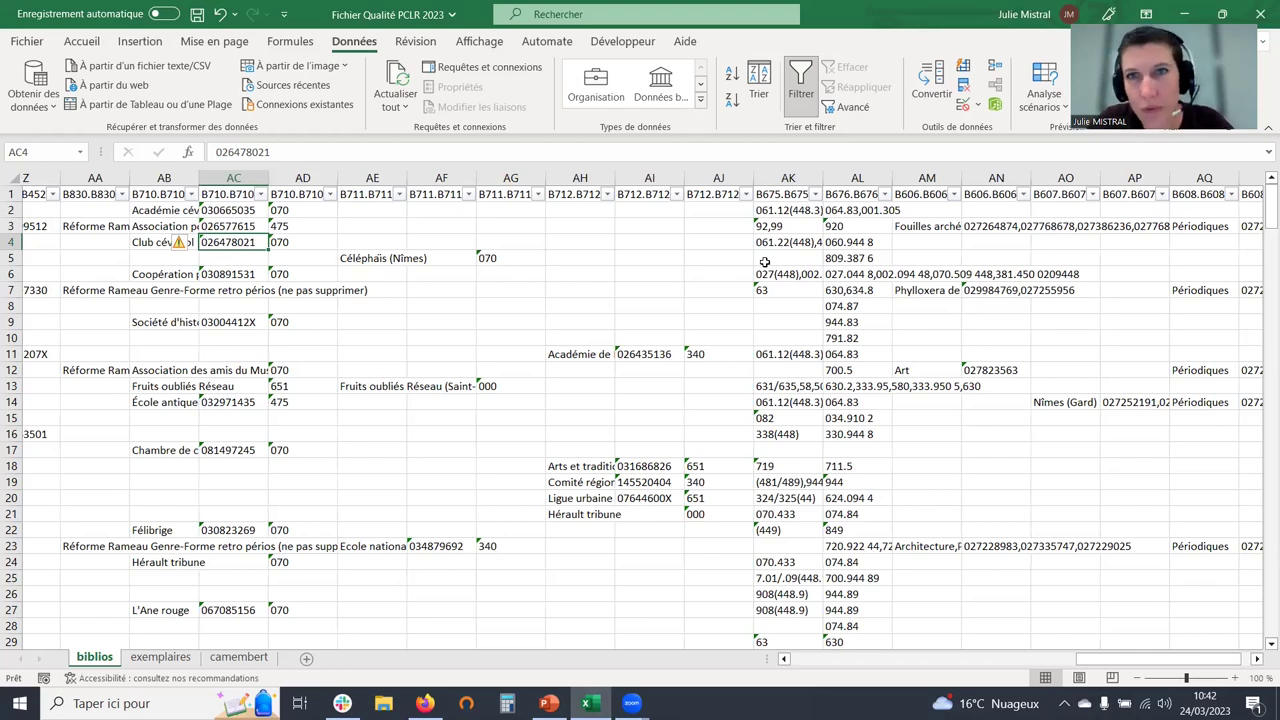
scroll(1040, 347, right, 3)
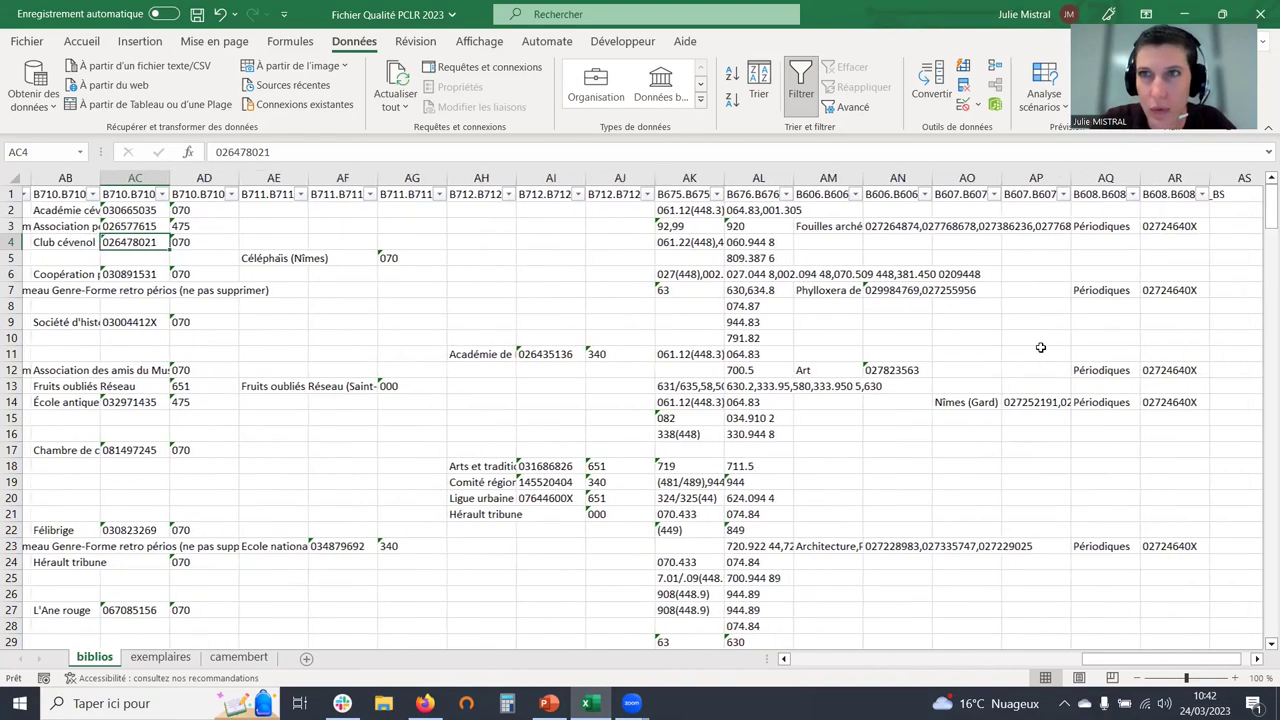
scroll(1040, 347, right, 1)
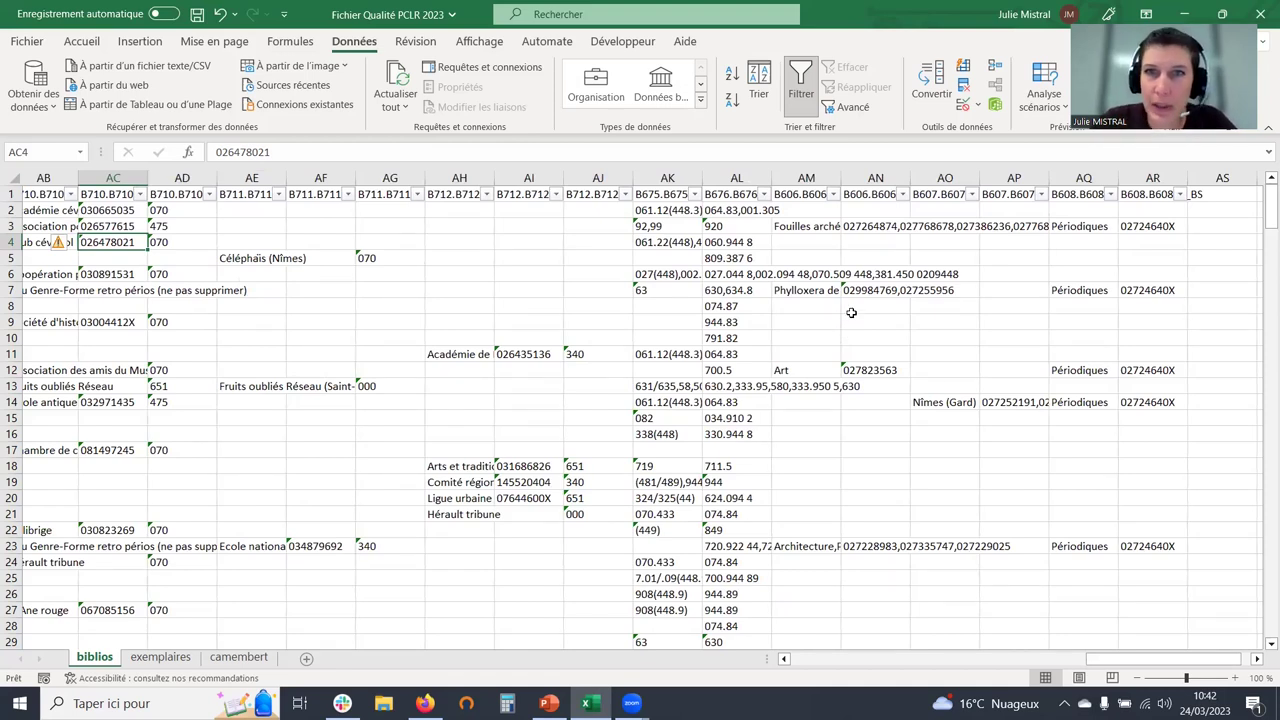
Filter the B606 subject heading column (AM) to exclude the blank entries (Vides)
click(827, 199)
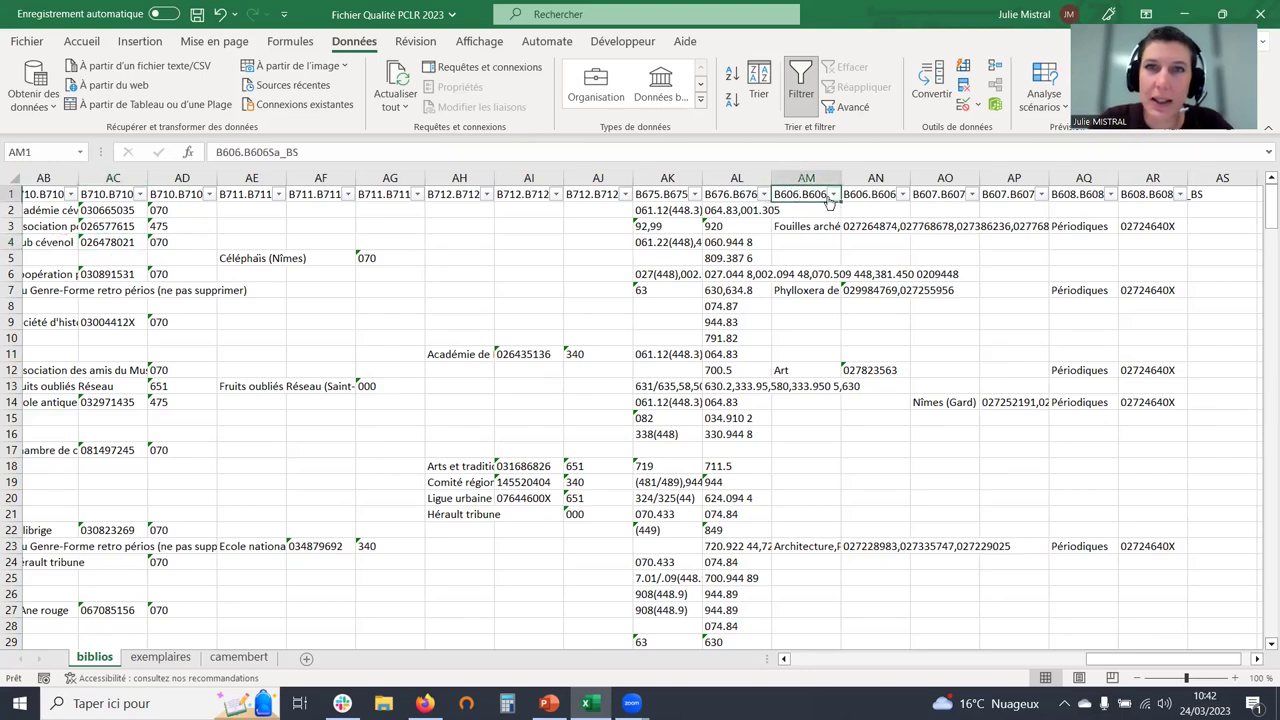
click(833, 195)
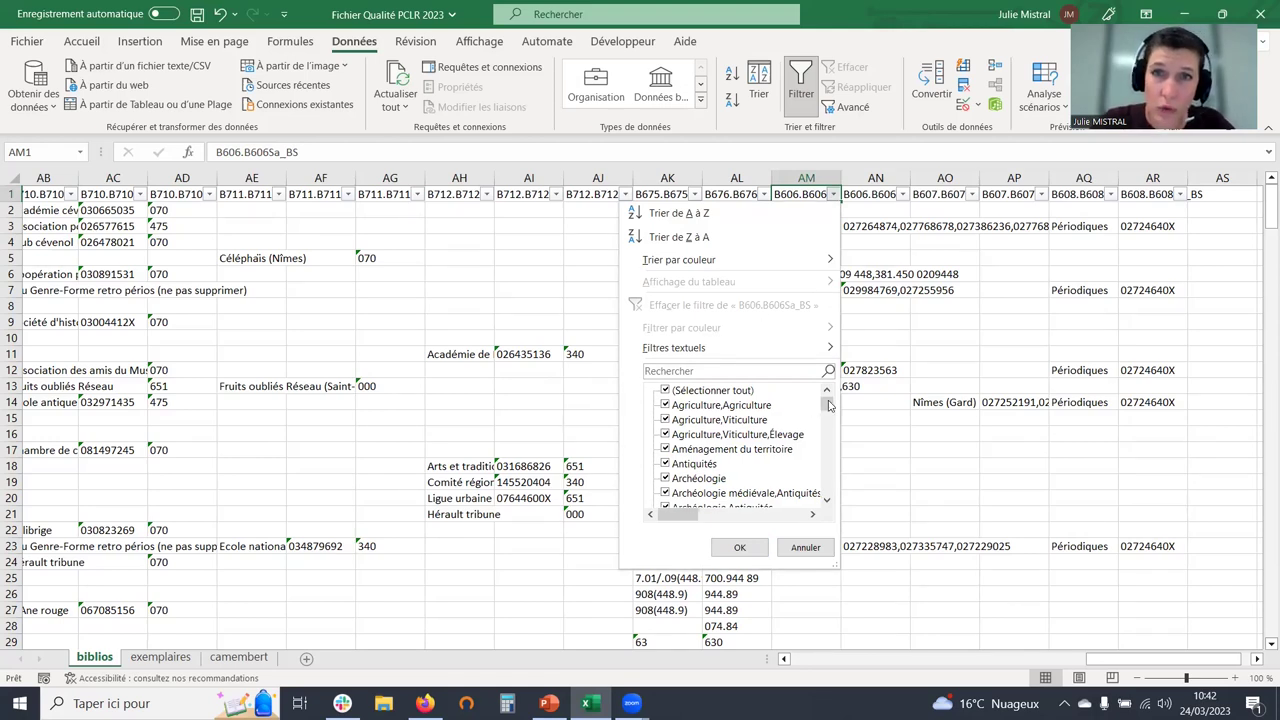
drag(827, 405, 816, 512)
click(666, 493)
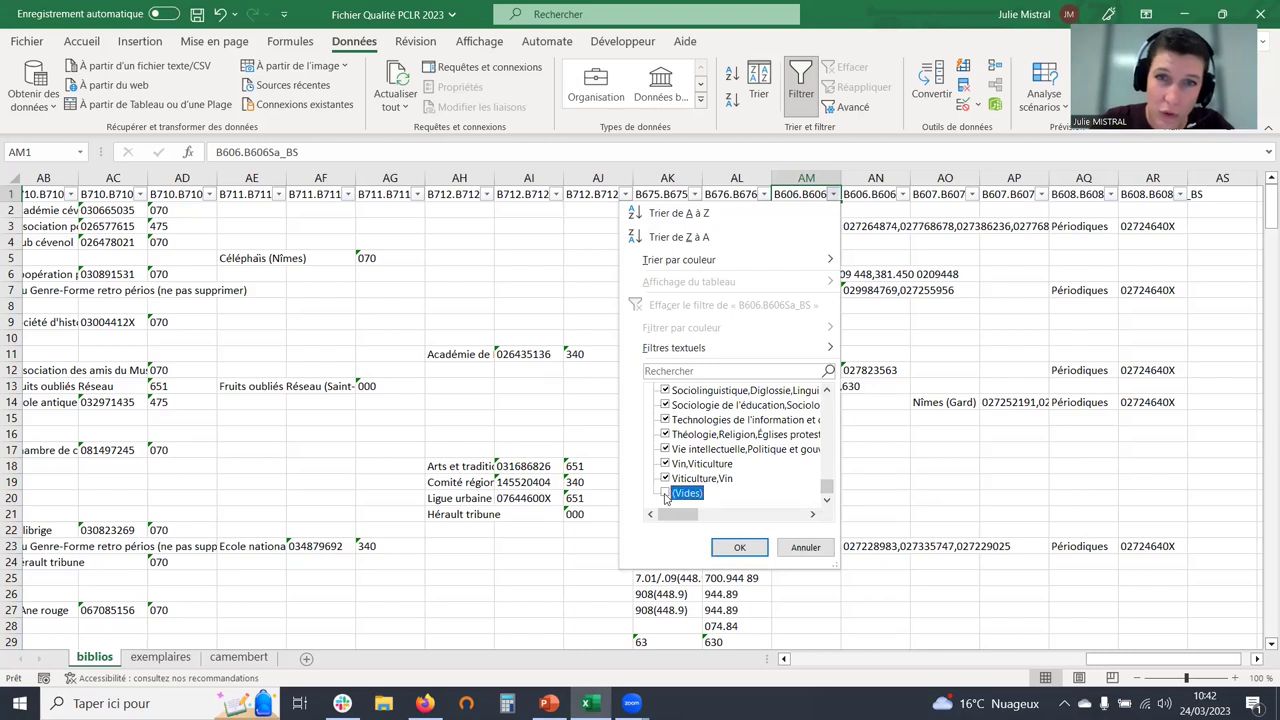
click(730, 546)
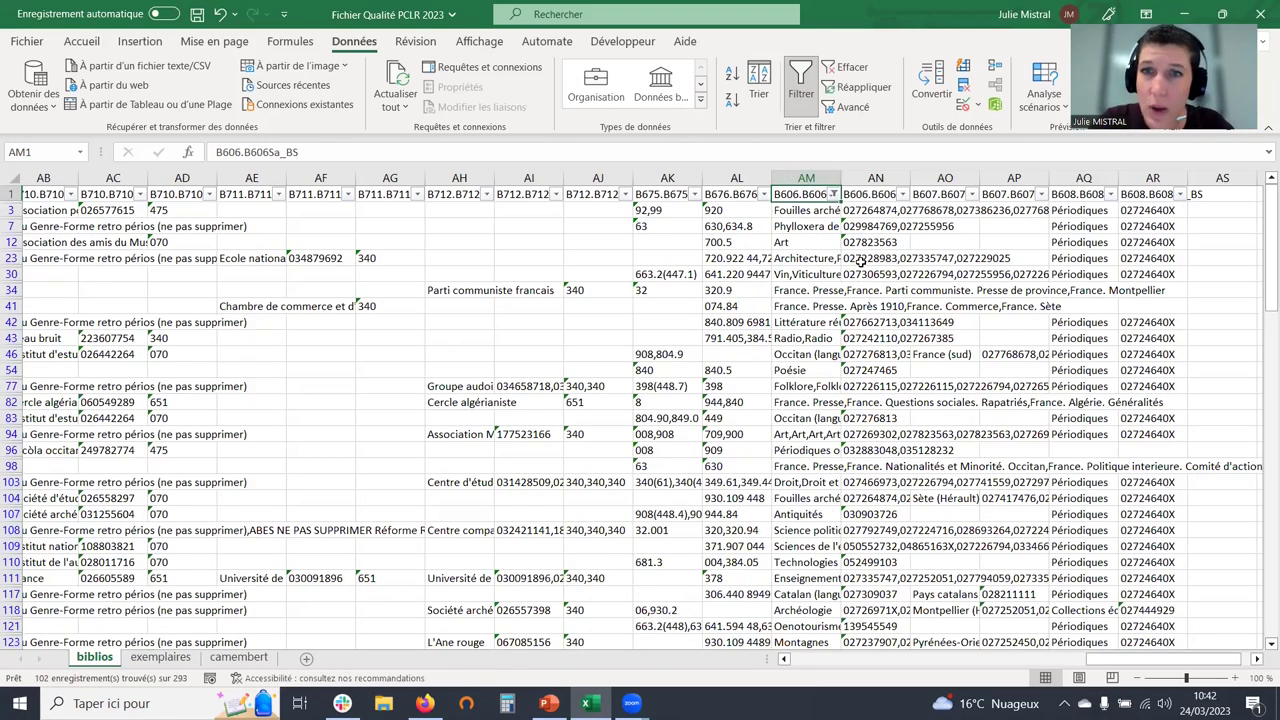
Filter the B606 identifier column (AN) to show only the blank entries (Vides)
click(874, 195)
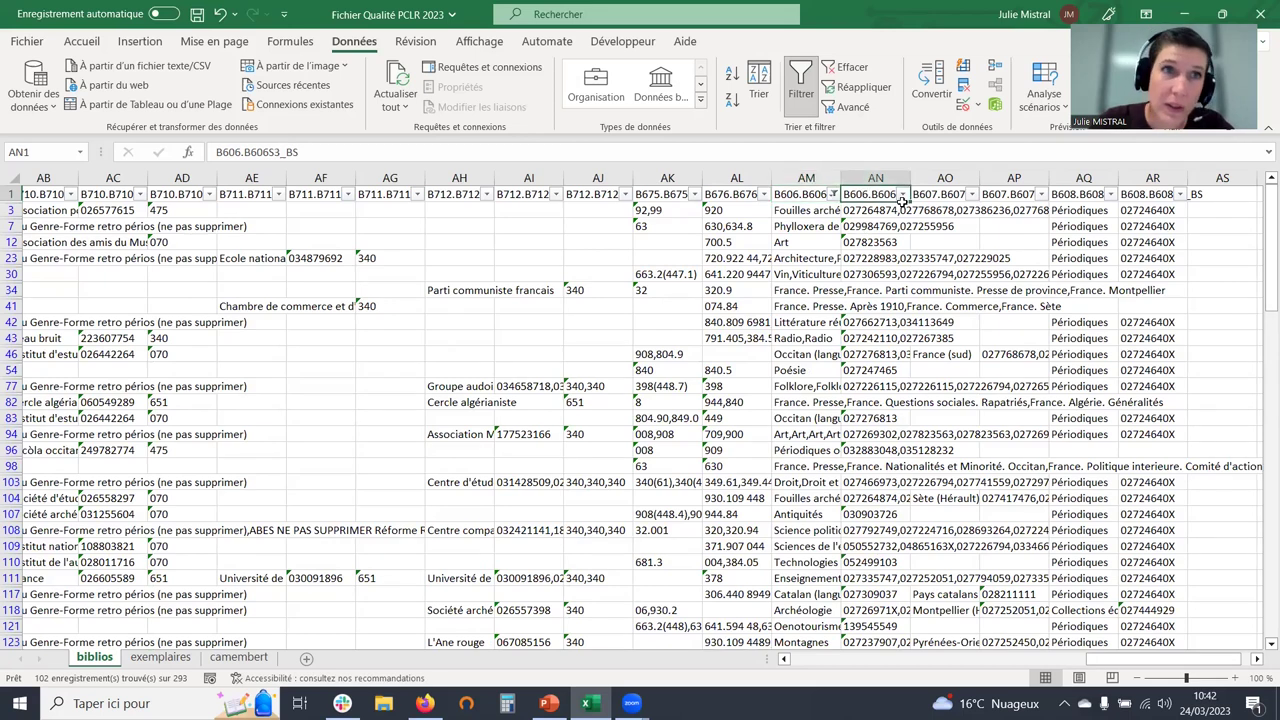
click(902, 195)
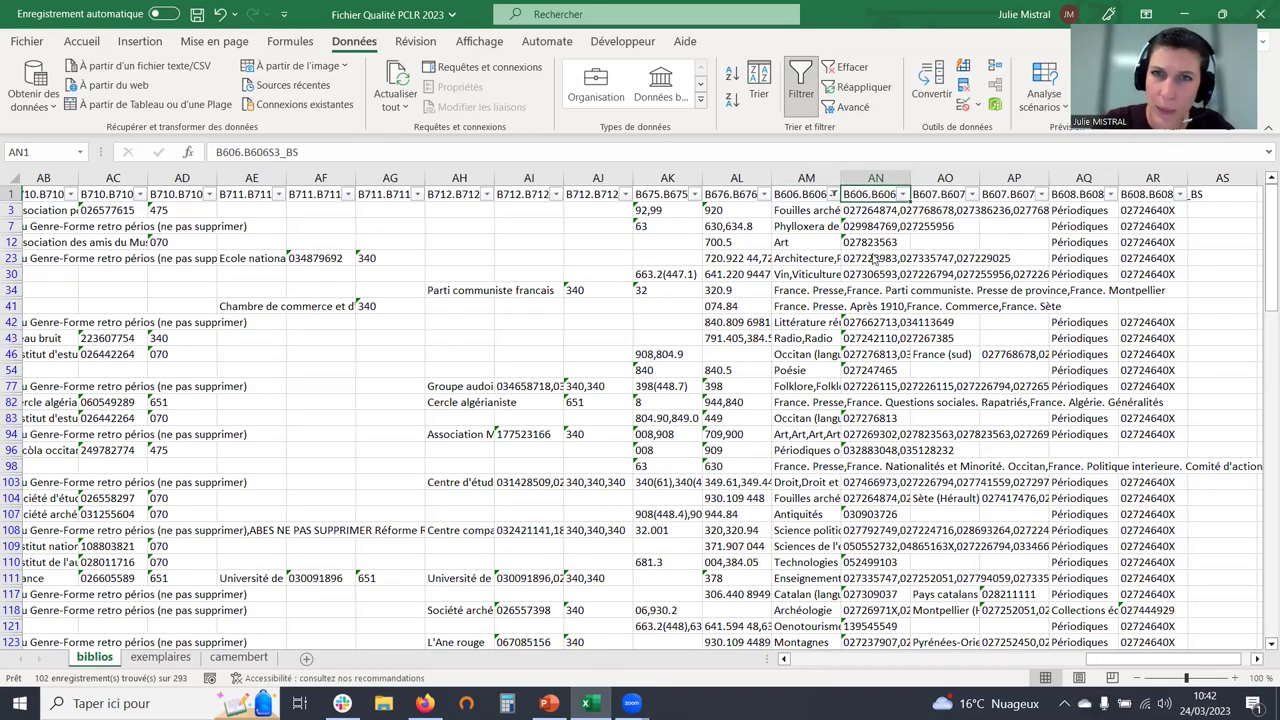
click(732, 391)
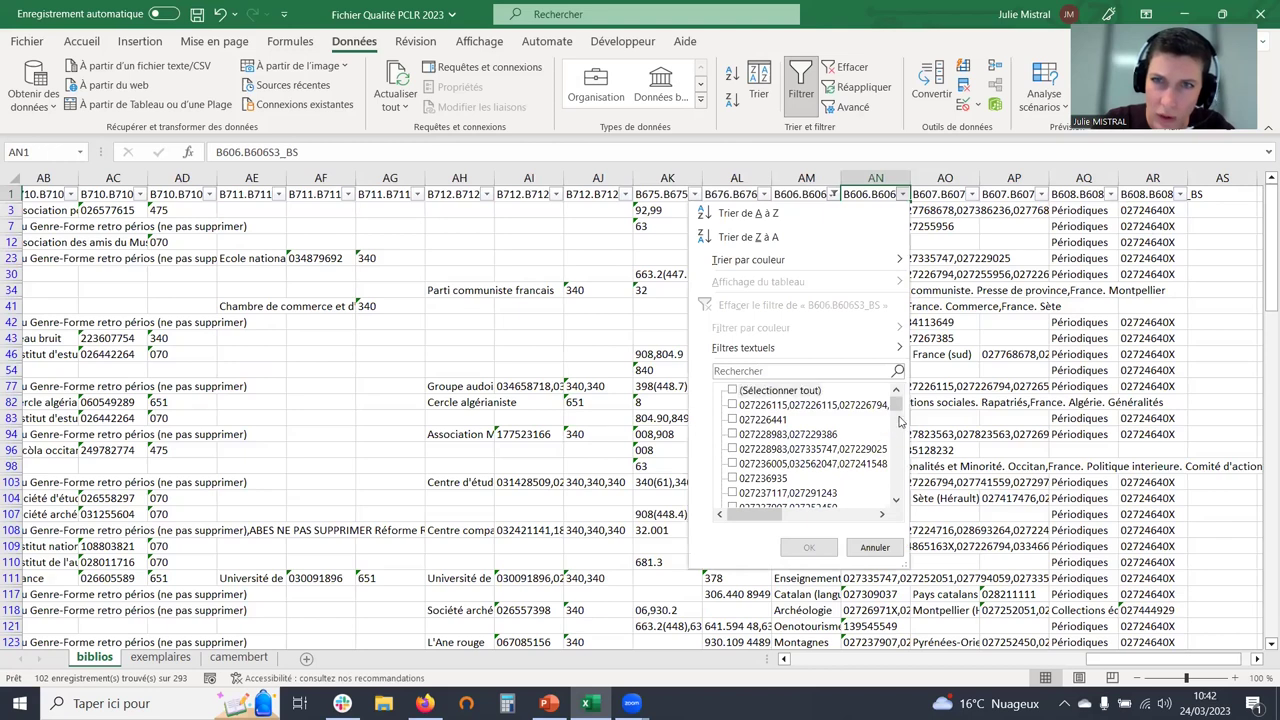
drag(897, 405, 895, 492)
click(740, 494)
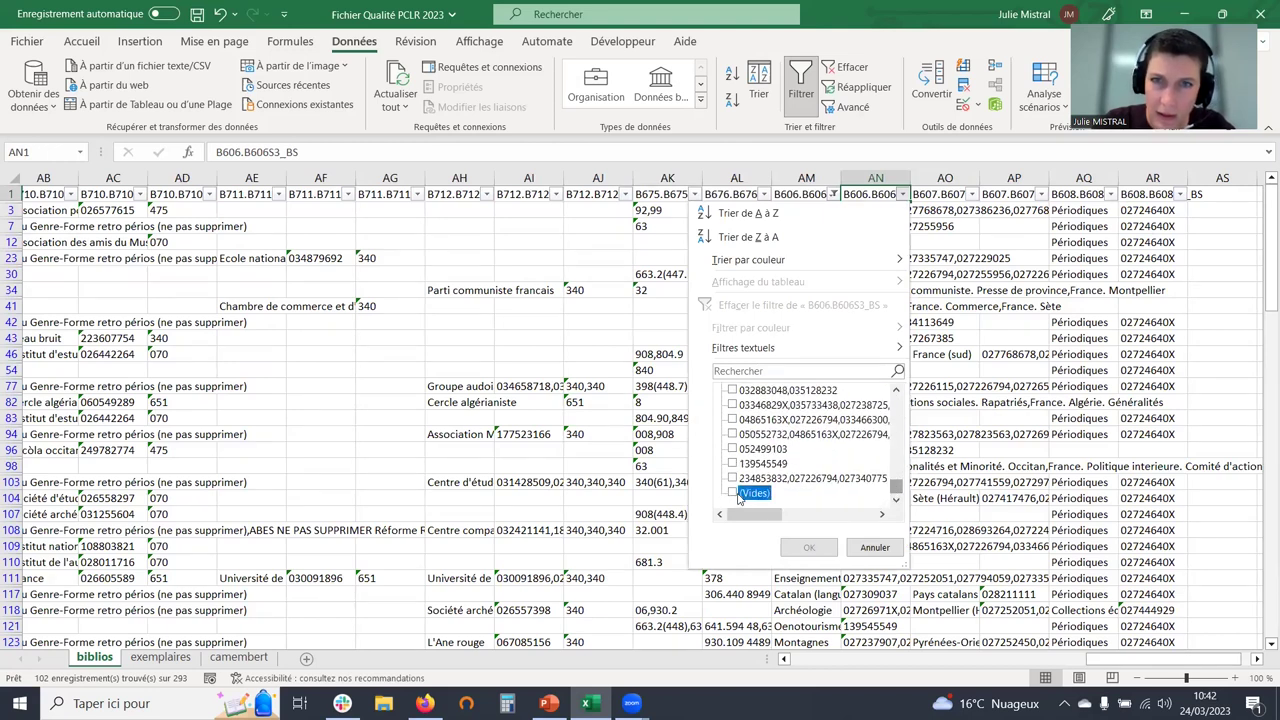
click(812, 547)
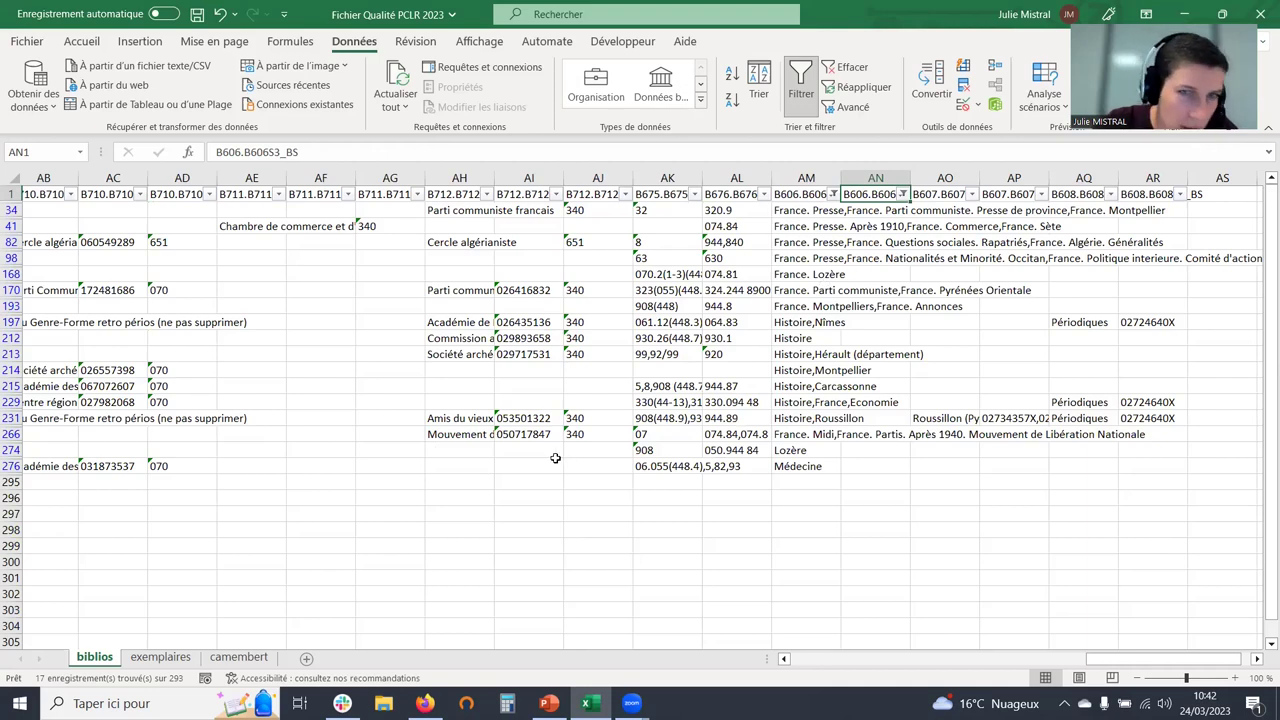
Examine the filtered B606 headings without identifiers, including the Lozère entry, and check the titles of the matching records
click(787, 211)
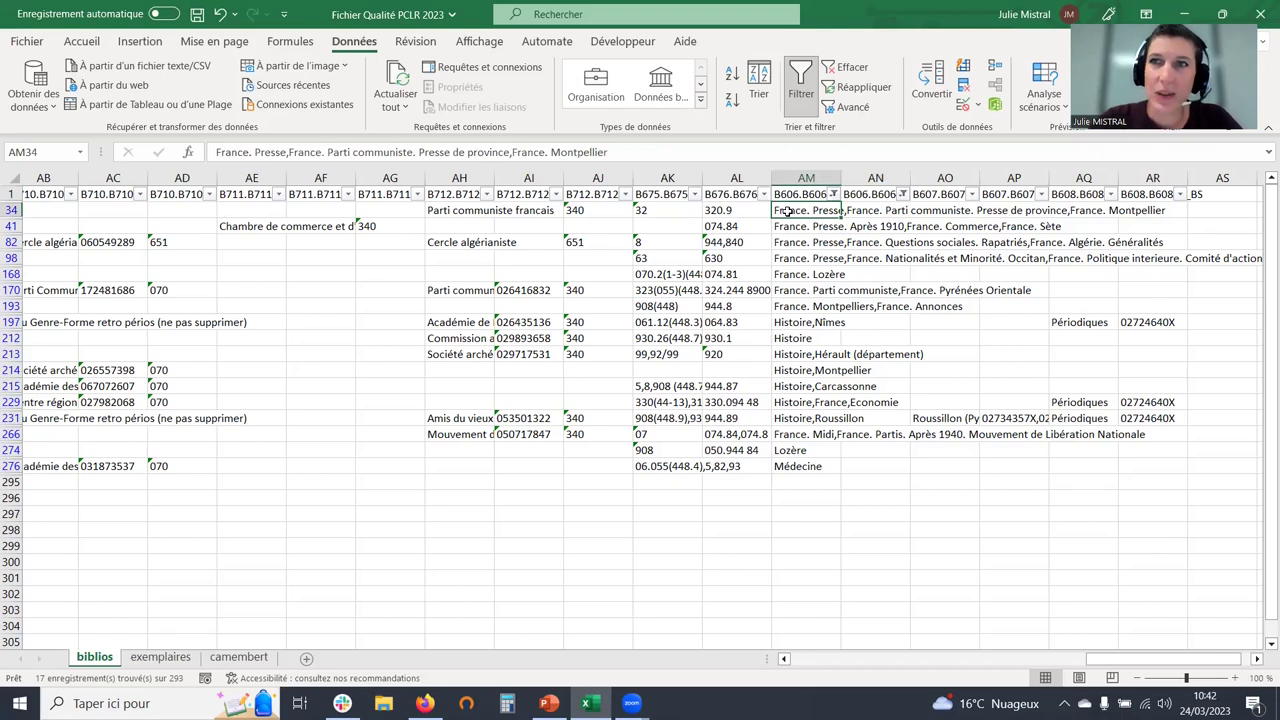
click(867, 222)
click(865, 209)
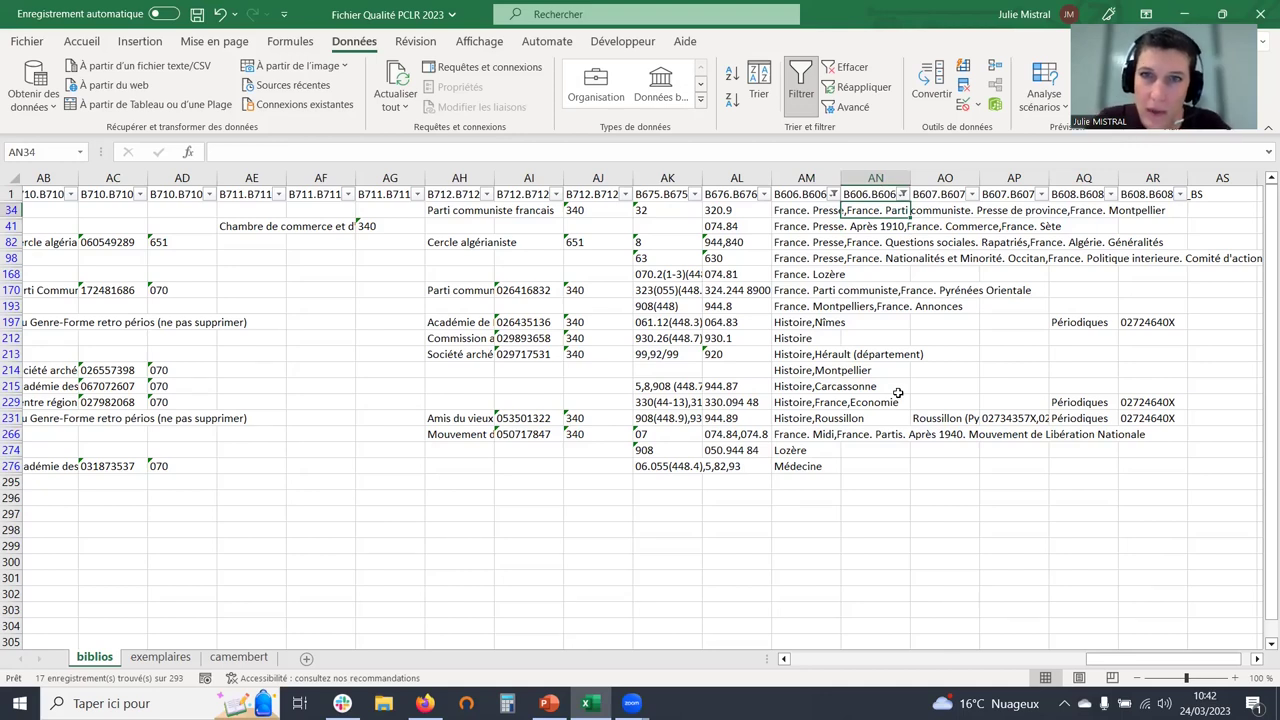
click(803, 450)
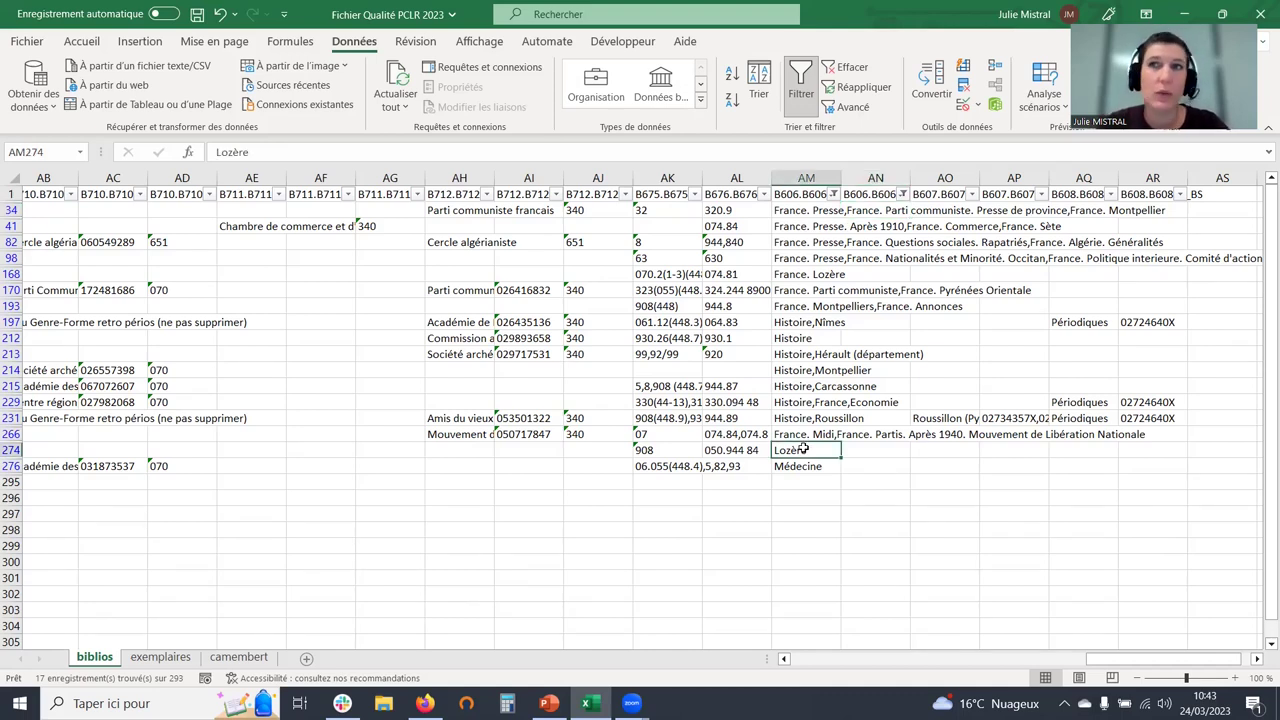
scroll(803, 450, left, 5)
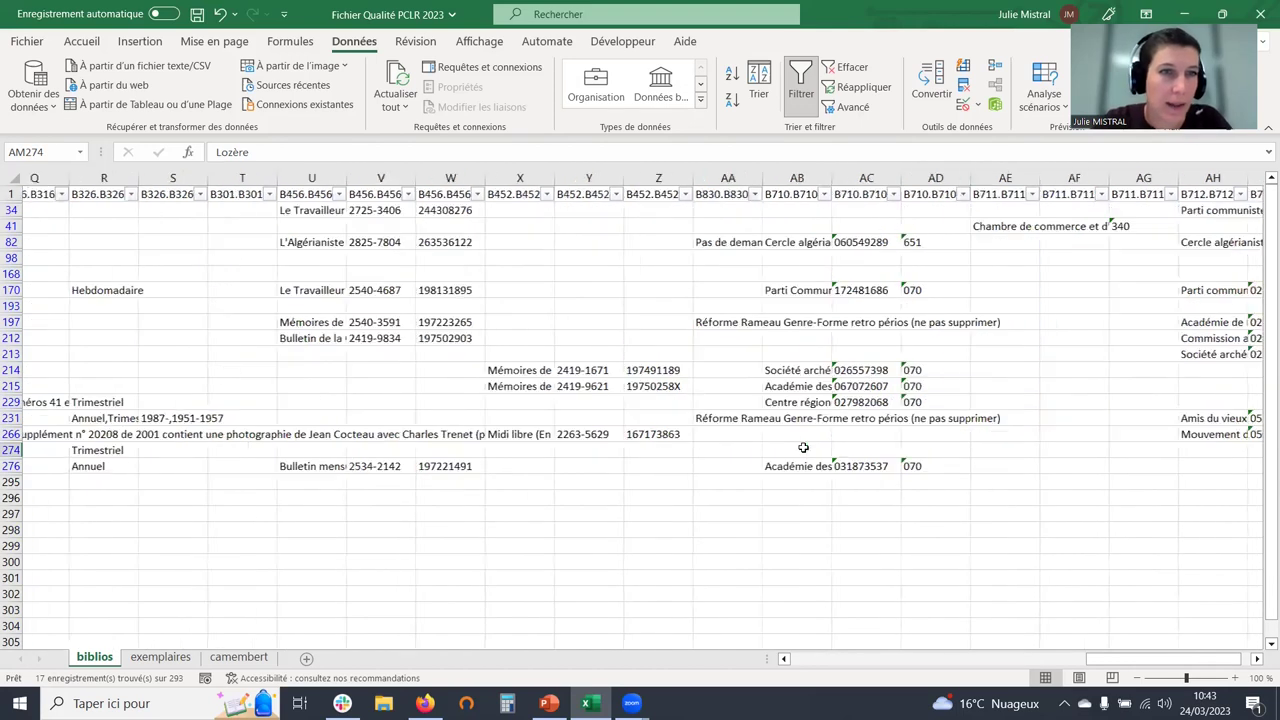
scroll(803, 450, left, 8)
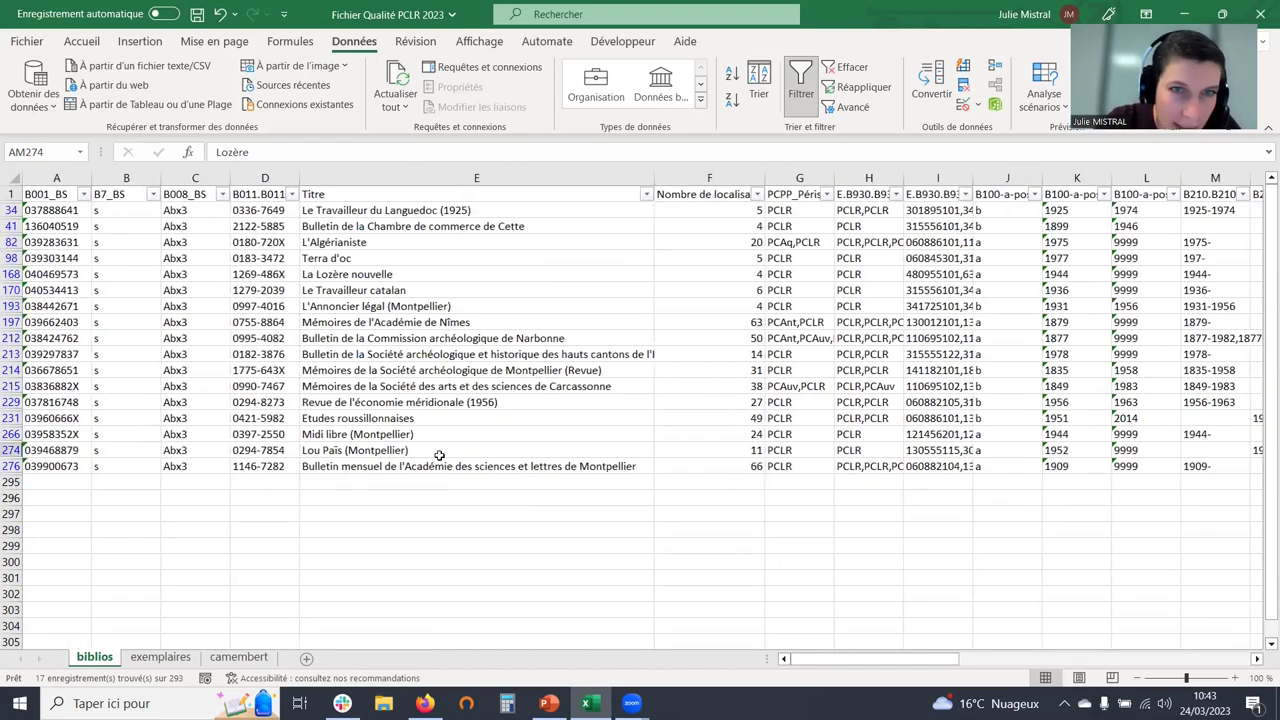
scroll(439, 455, right, 2)
scroll(340, 457, right, 15)
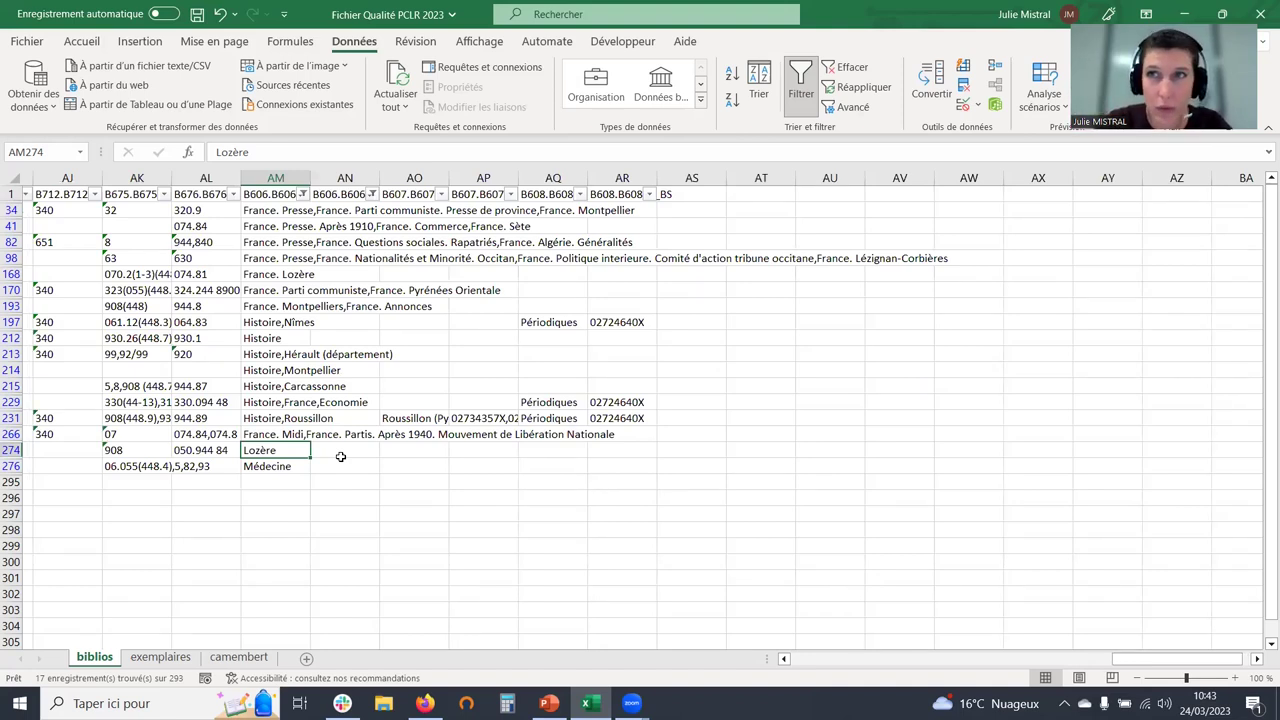
Switch to IdRef in Firefox and modify the search to look up lozere as a Nom commun authority
click(418, 701)
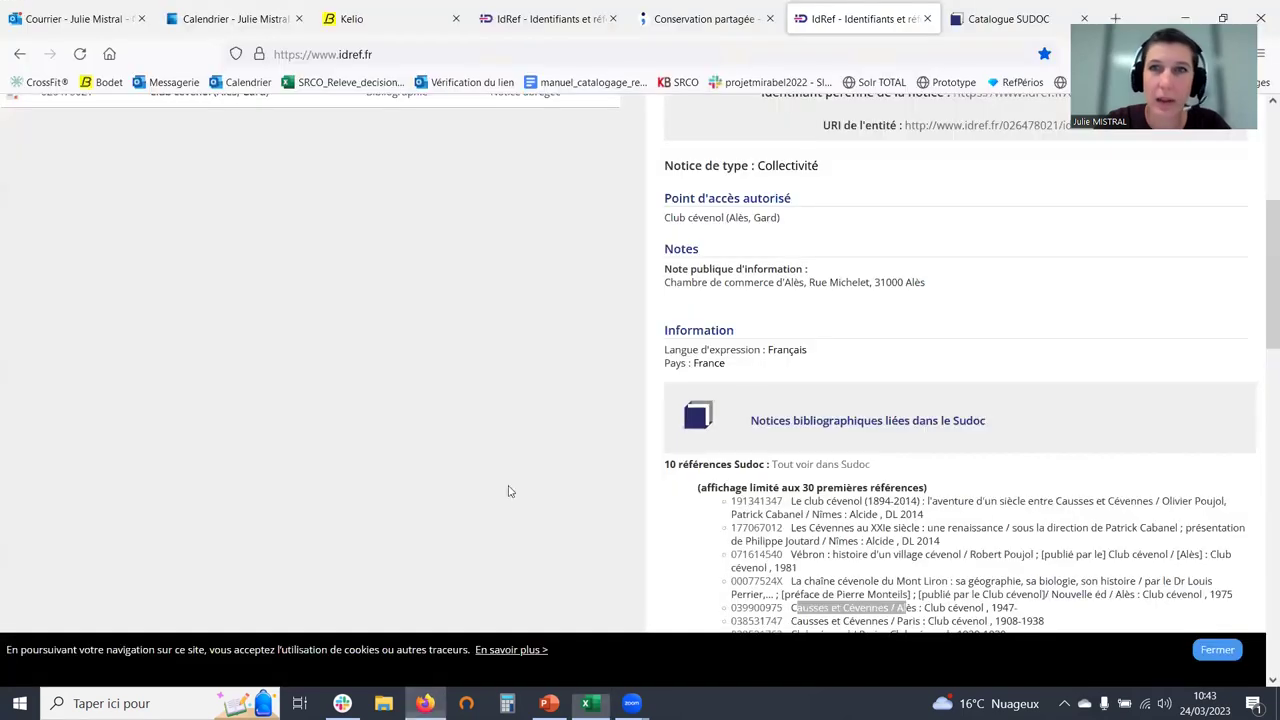
scroll(508, 491, up, 3)
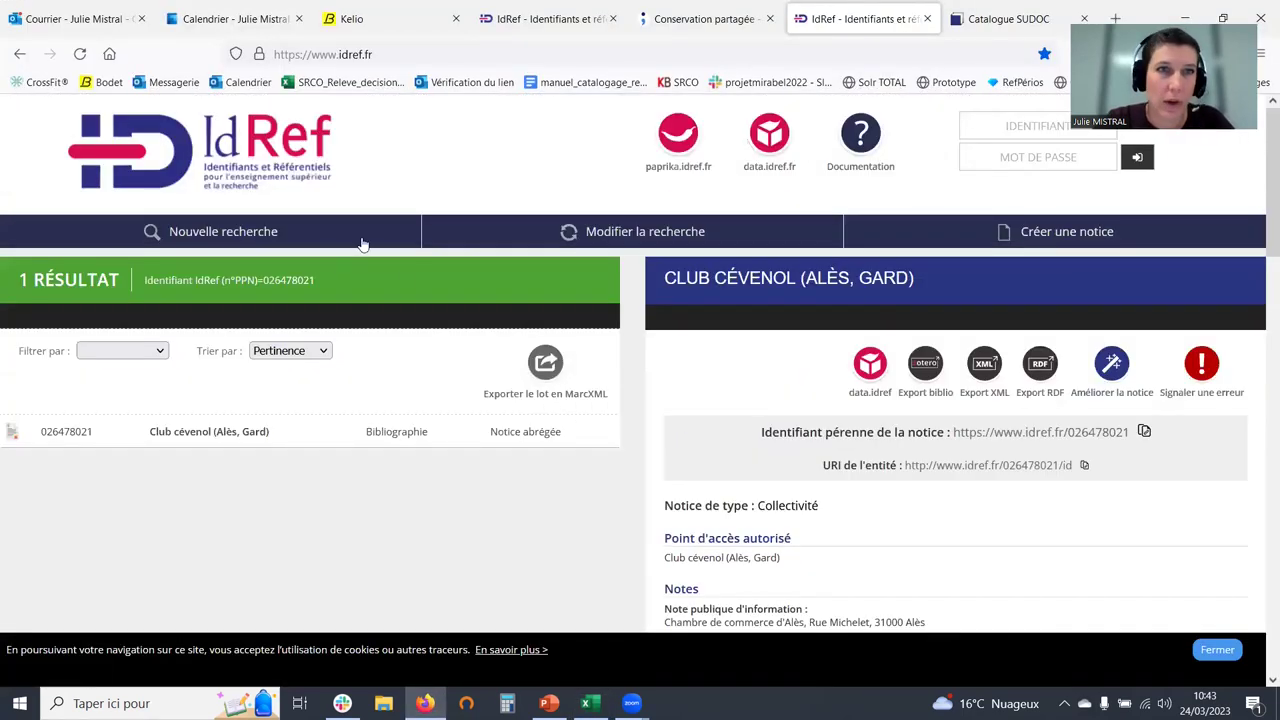
click(610, 233)
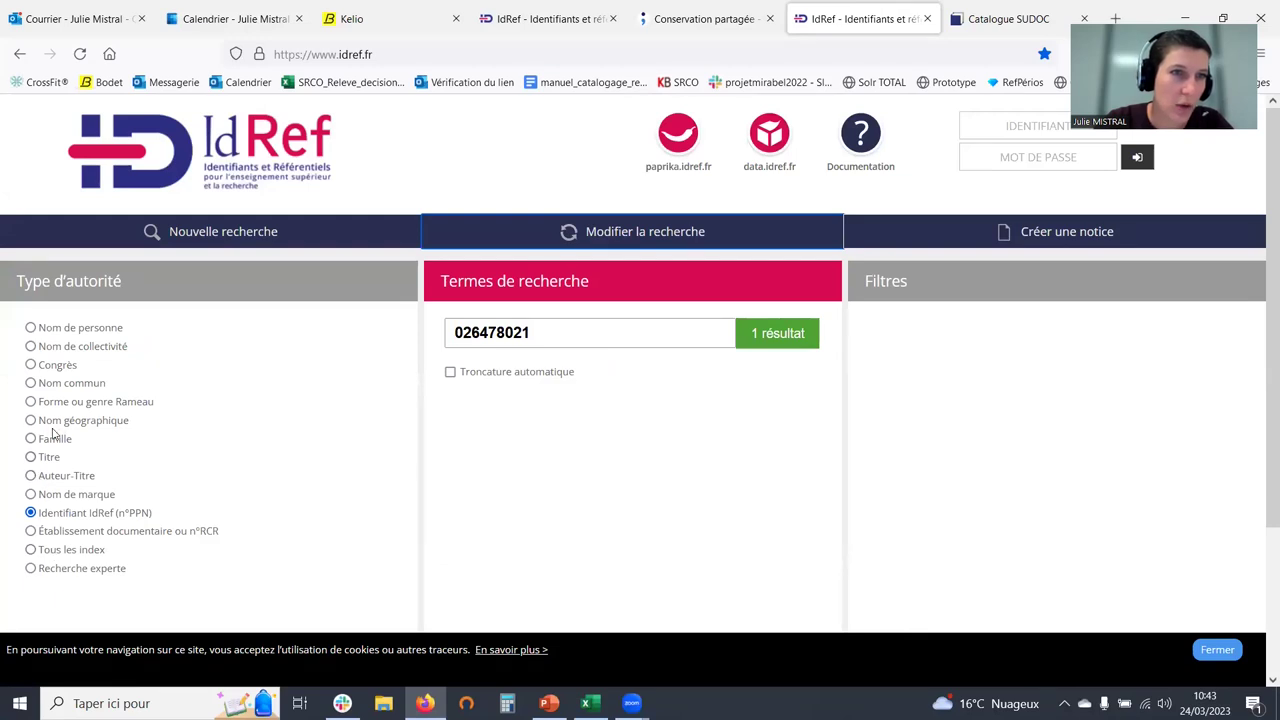
click(31, 383)
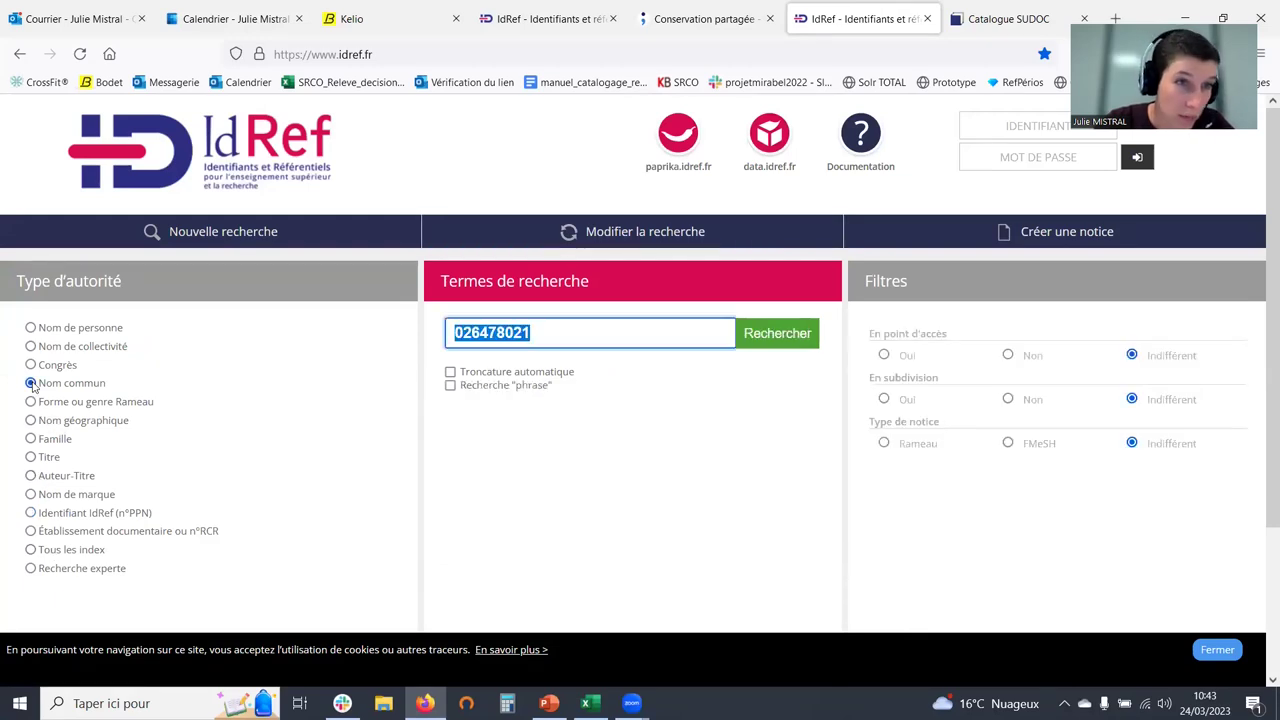
key(End)
key(ctrl+a)
key(BackSpace)
text(lozere)
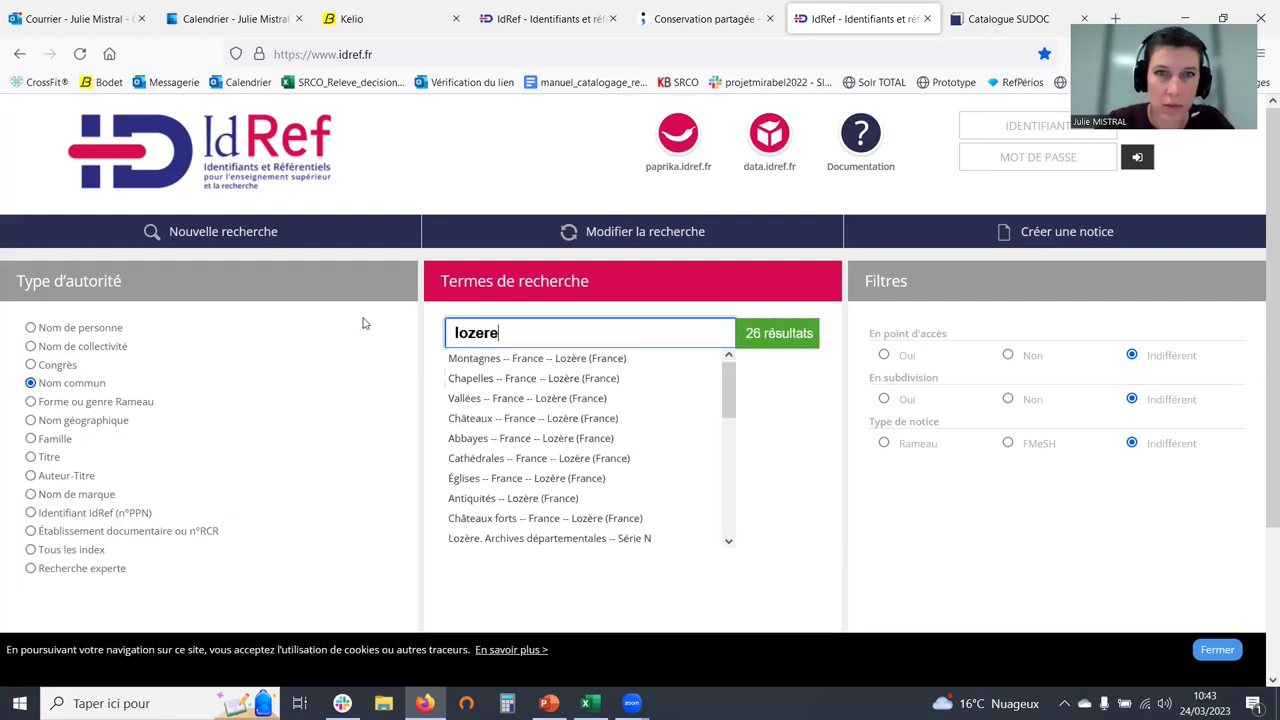
Correct the search term to lozère and look through the suggested common-name headings
key(BackSpace)
key(BackSpace)
key(BackSpace)
text(ère)
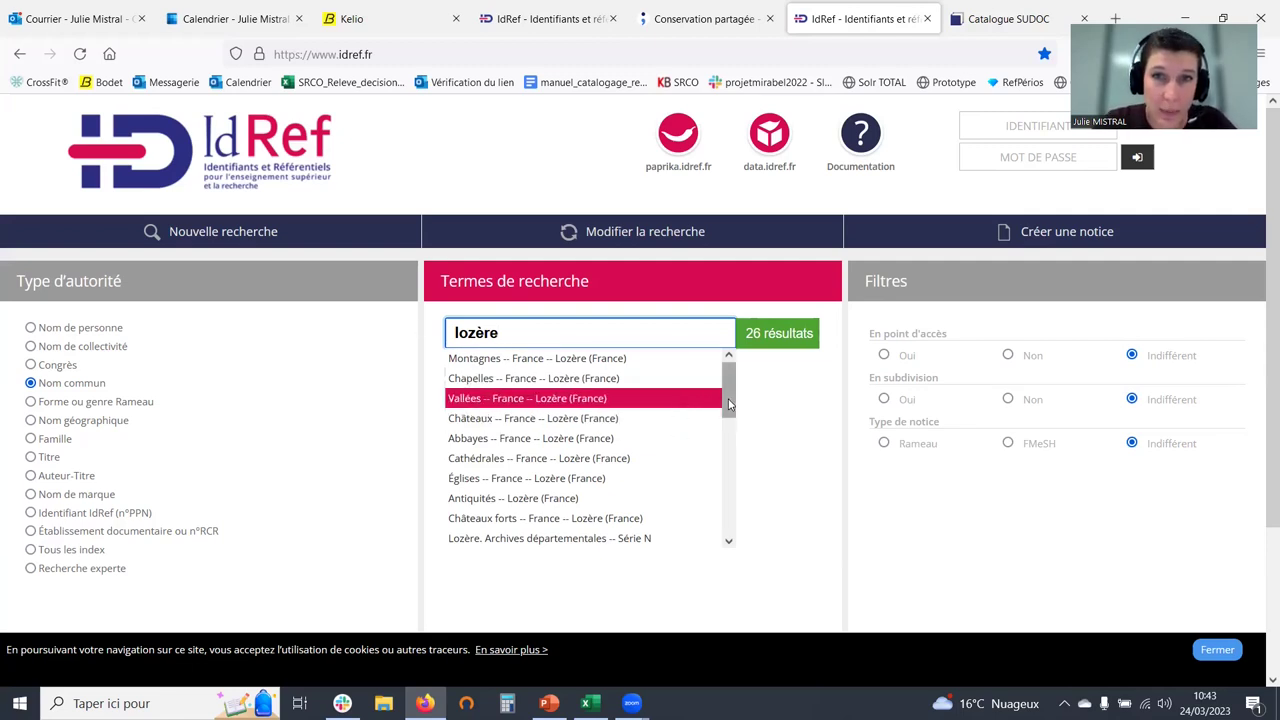
mouse_move(729, 404)
mouse_down()
mouse_move(736, 535)
mouse_move(735, 380)
mouse_up()
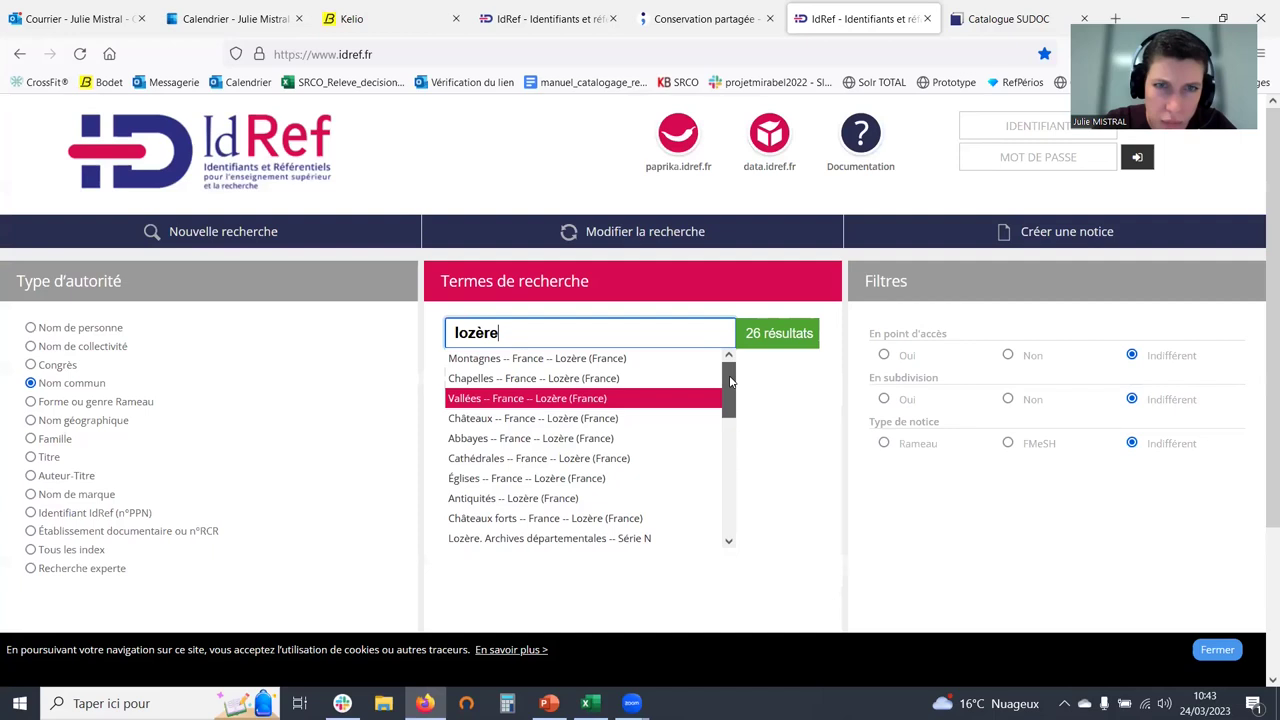
drag(731, 402, 720, 524)
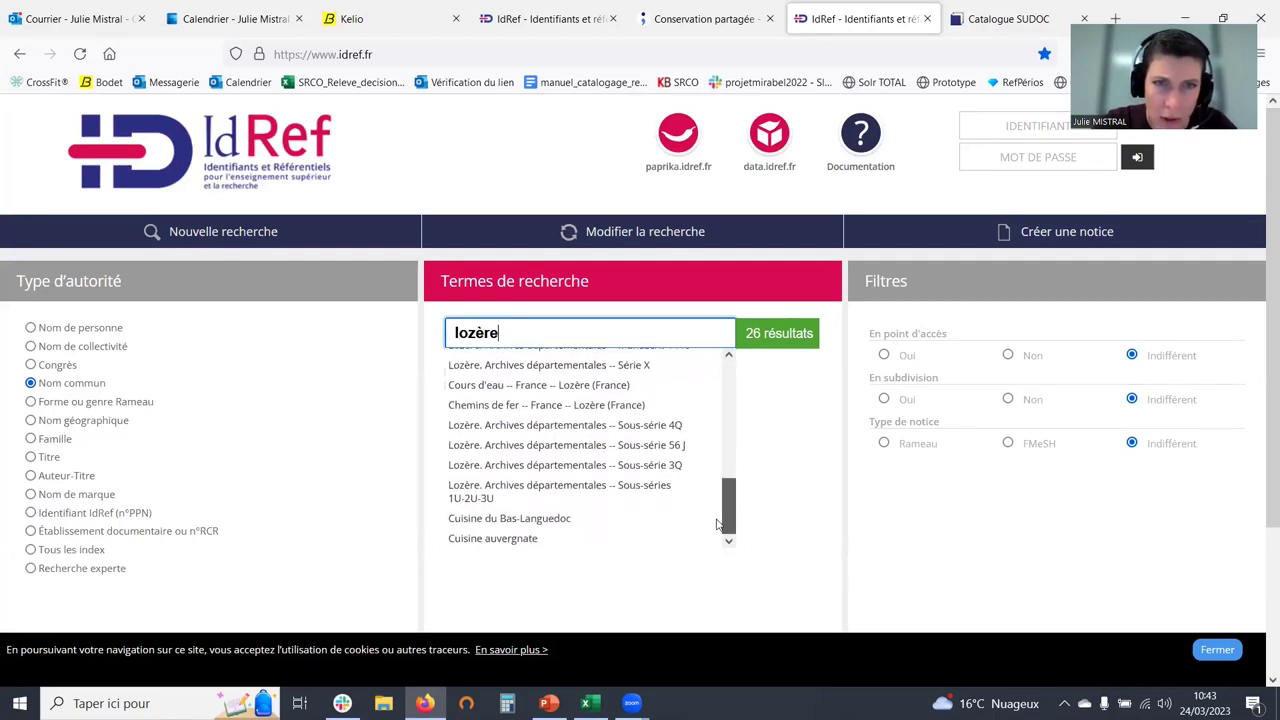
Replace the search term with médecine and choose the exact heading Médecine from the suggestions
drag(513, 334, 369, 321)
text(médecine)
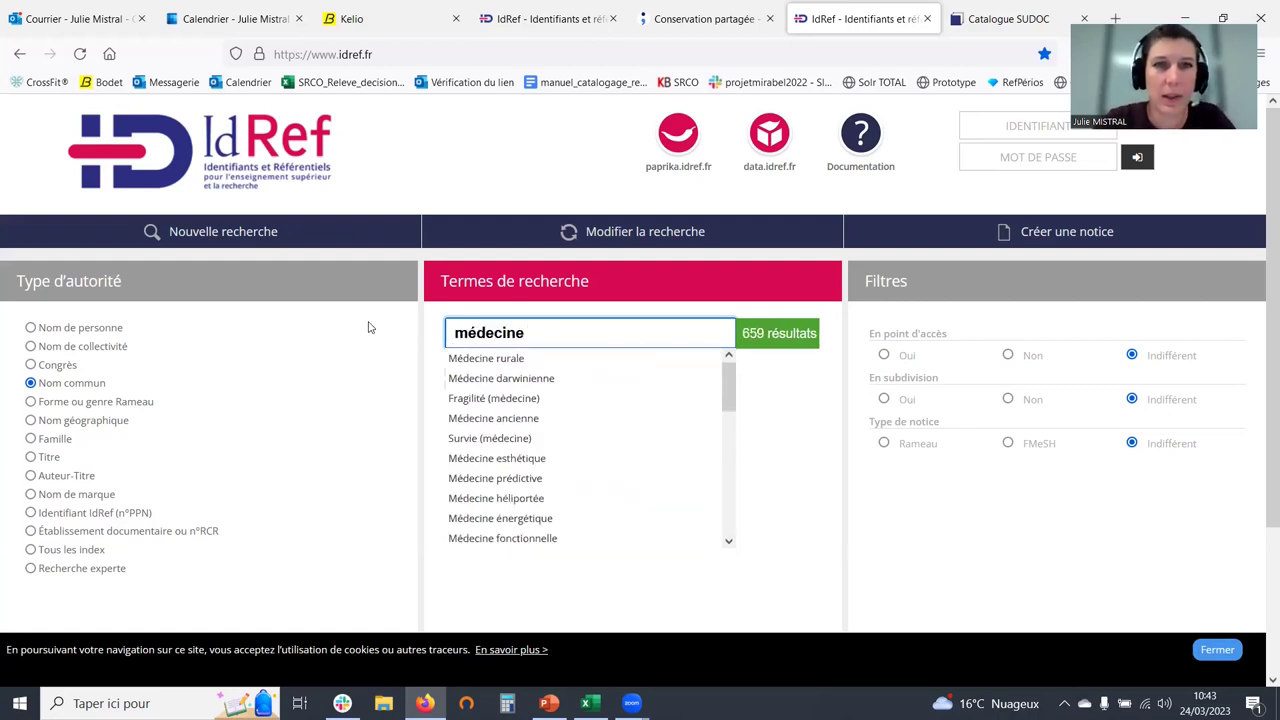
scroll(729, 401, down, 1)
drag(729, 401, 733, 450)
scroll(733, 450, down, 3)
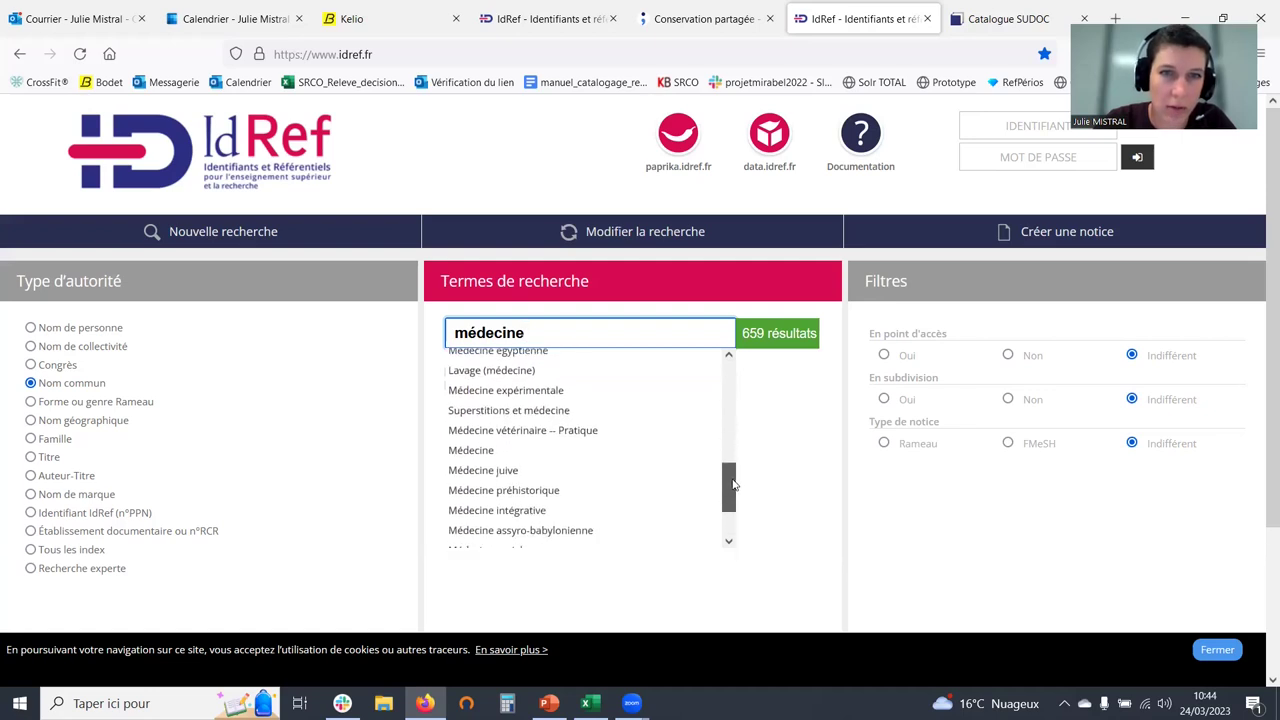
click(456, 449)
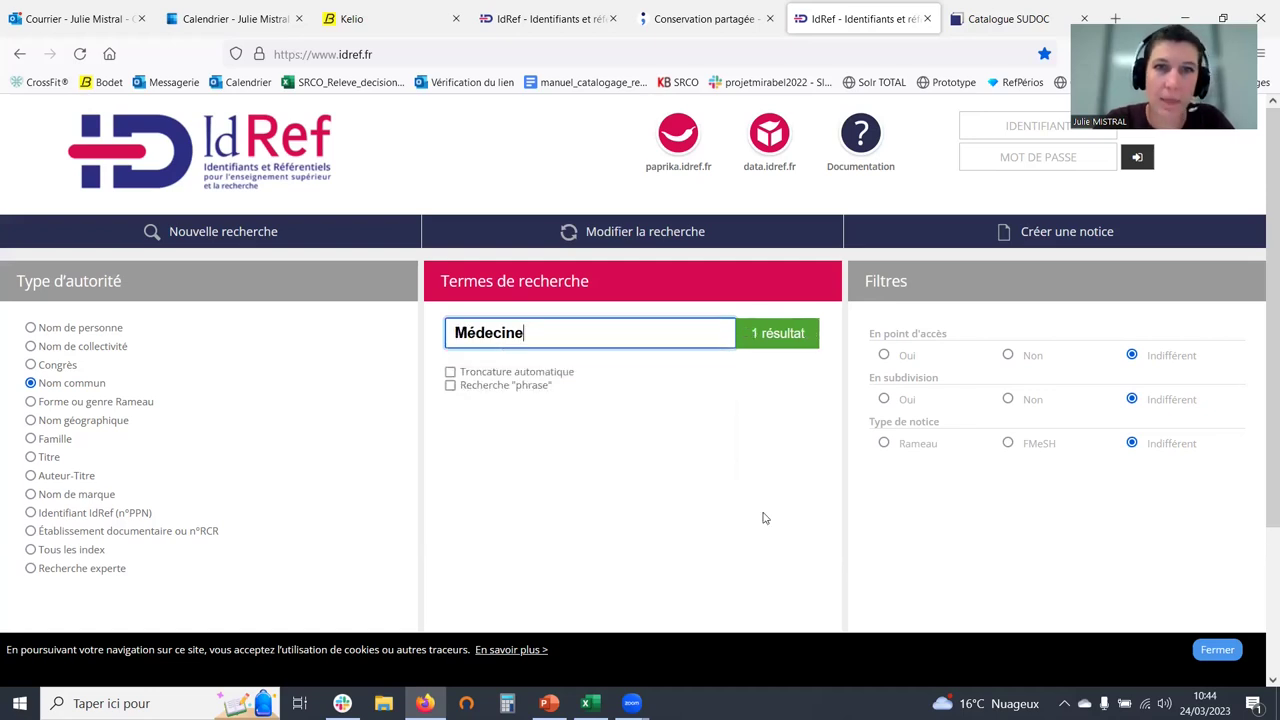
Switch back to the Excel workbook and check the Médecine heading in row 276 together with its record's title
click(590, 703)
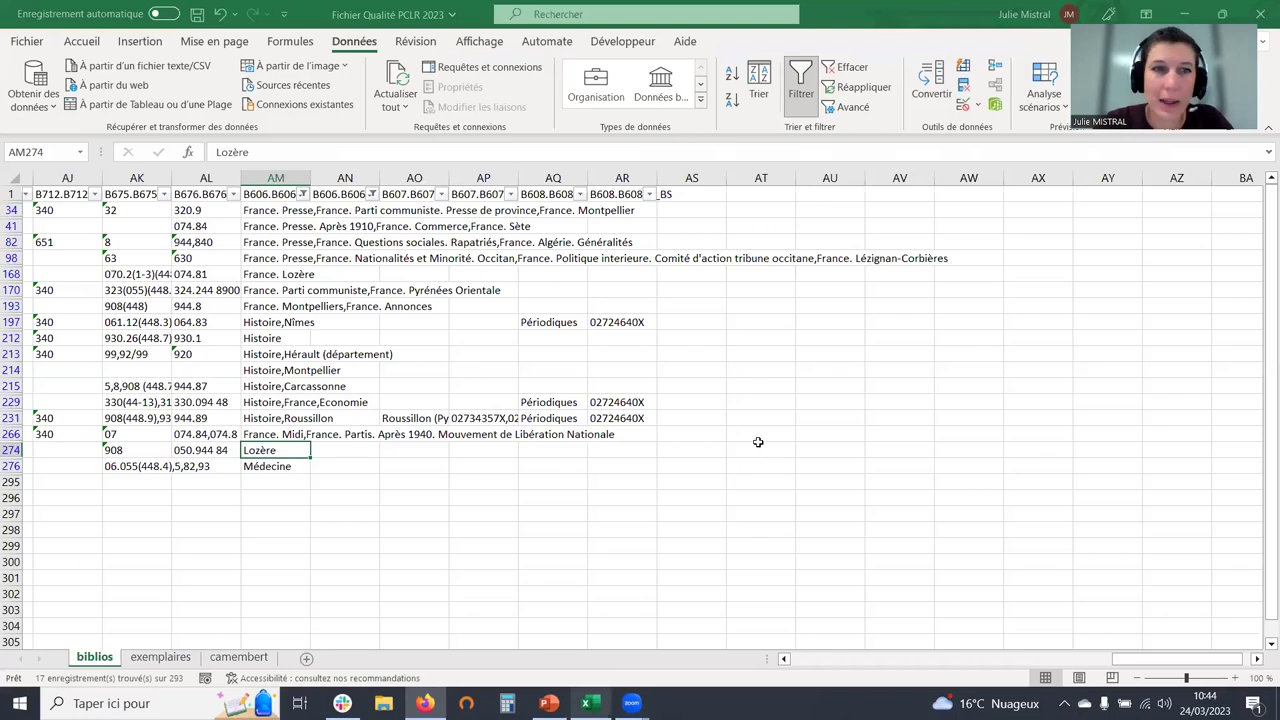
scroll(757, 443, left, 2)
click(338, 467)
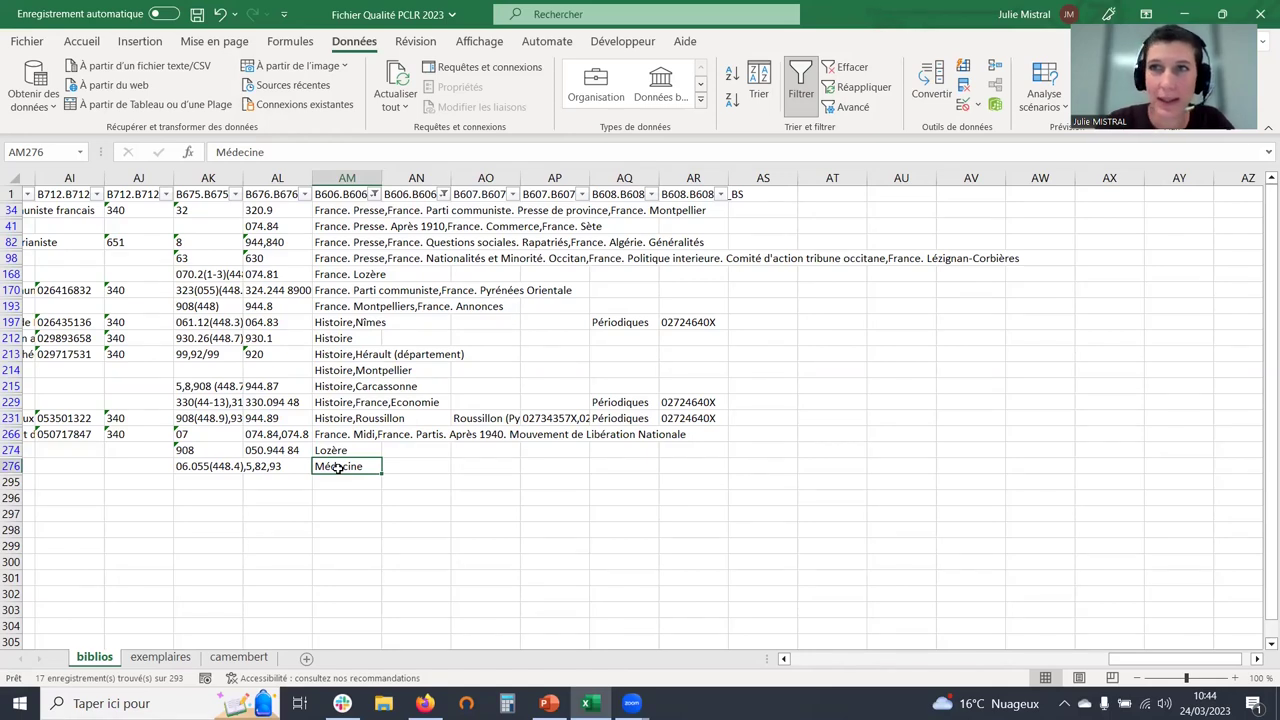
scroll(338, 467, left, 10)
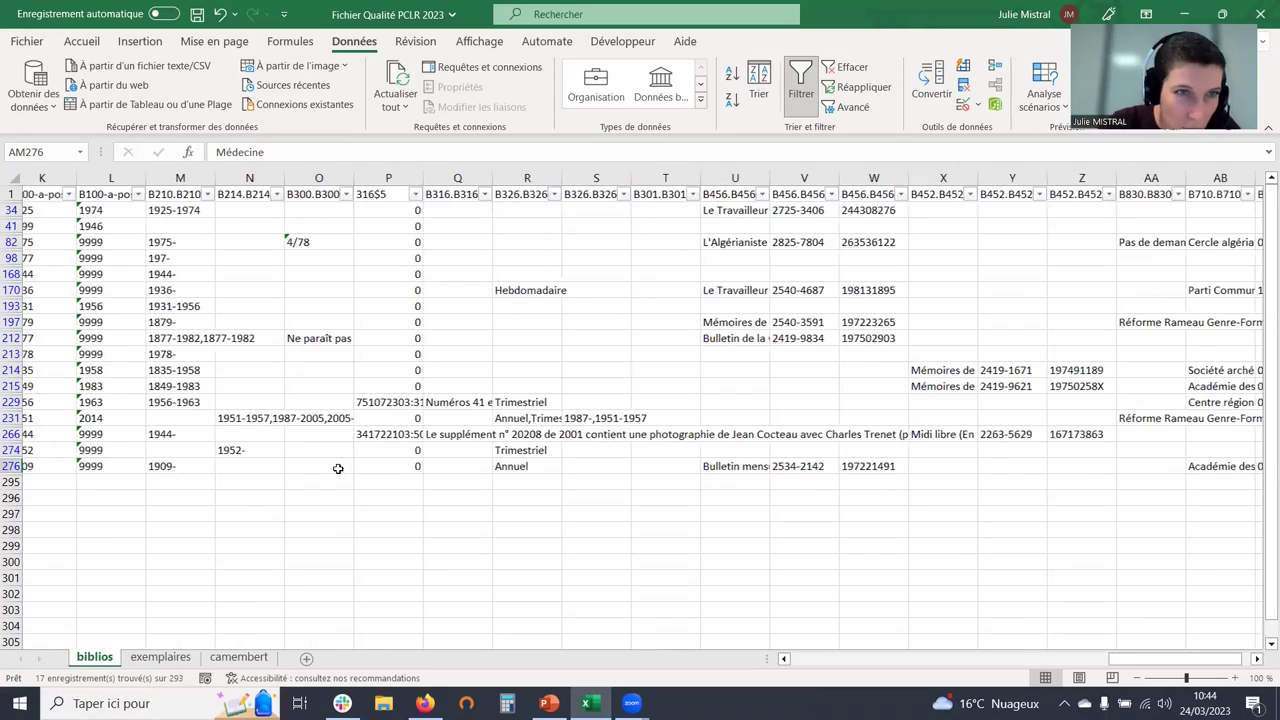
scroll(338, 467, left, 5)
click(343, 465)
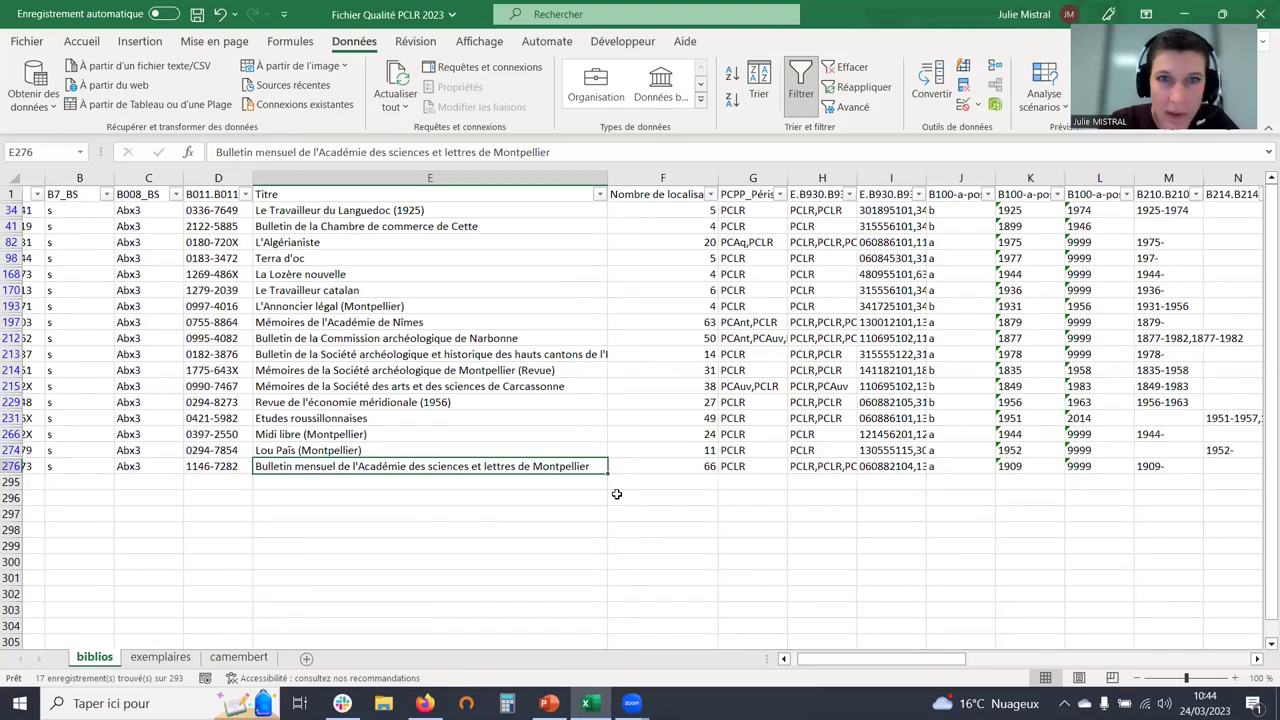
scroll(616, 494, right, 3)
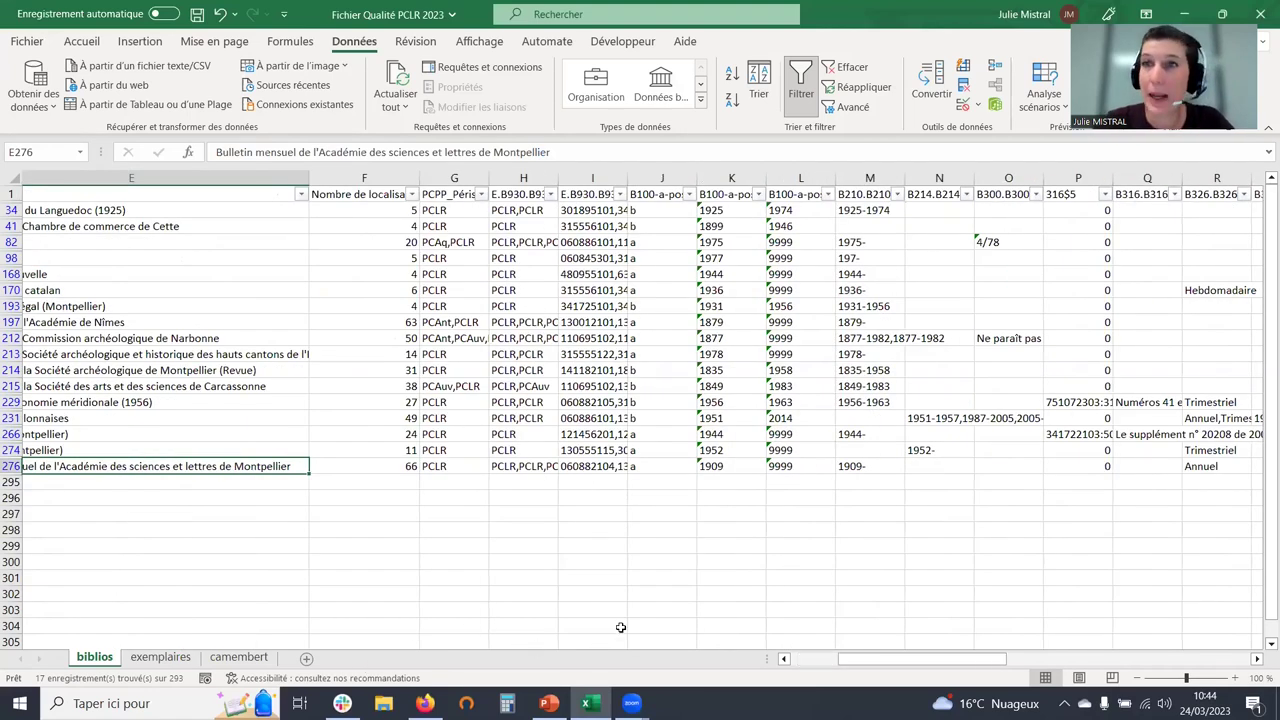
Return to IdRef, open the Médecine search result and highlight its Notice de type : Rameau line, then view the notes
click(425, 703)
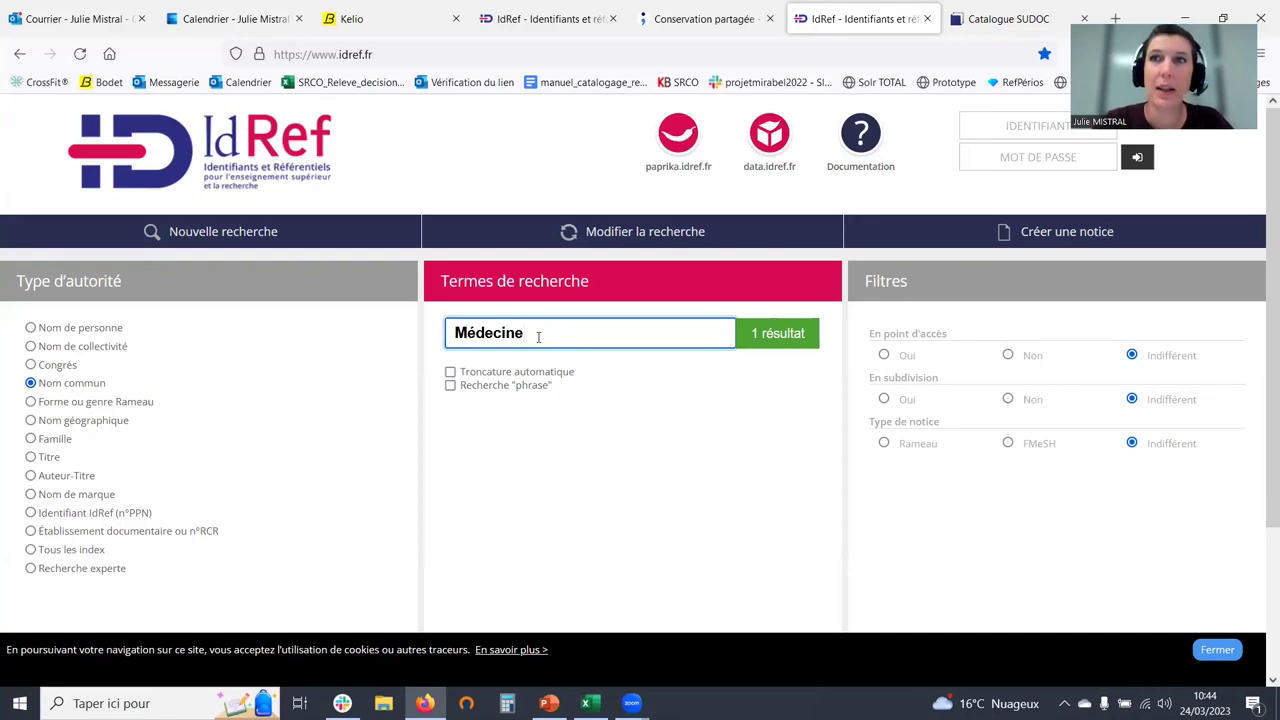
click(785, 337)
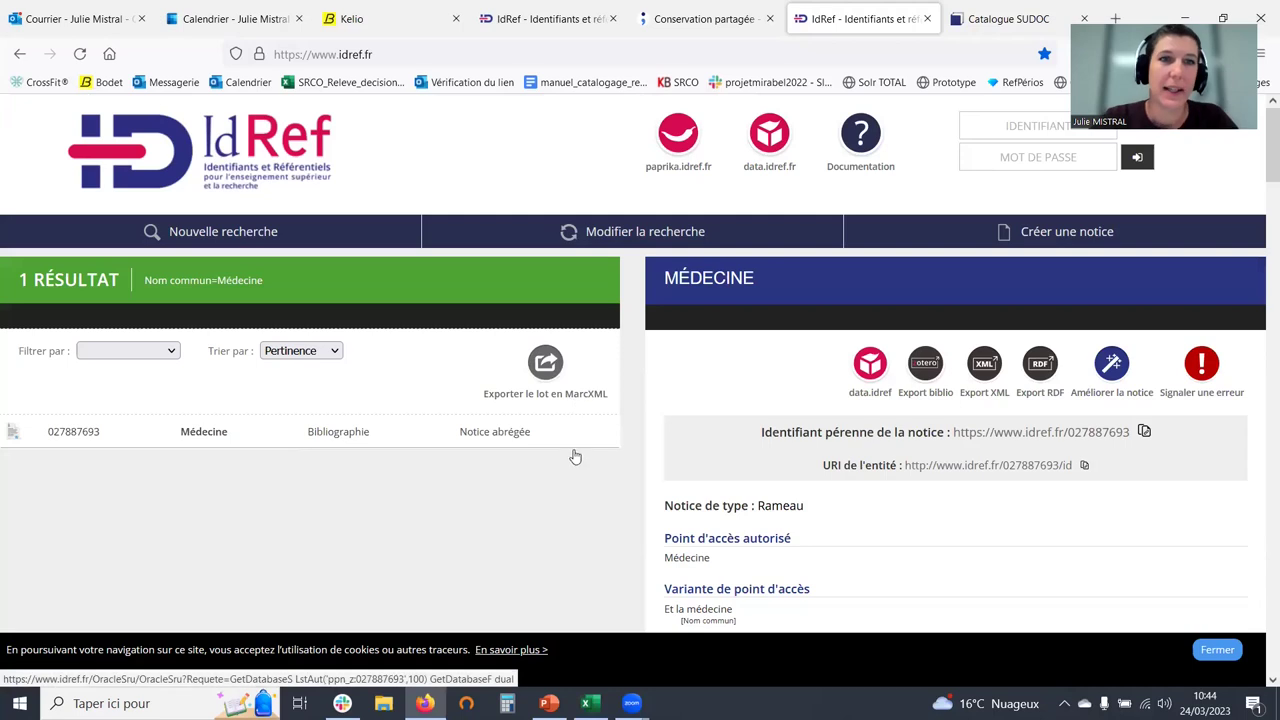
scroll(899, 499, down, 2)
drag(806, 402, 665, 401)
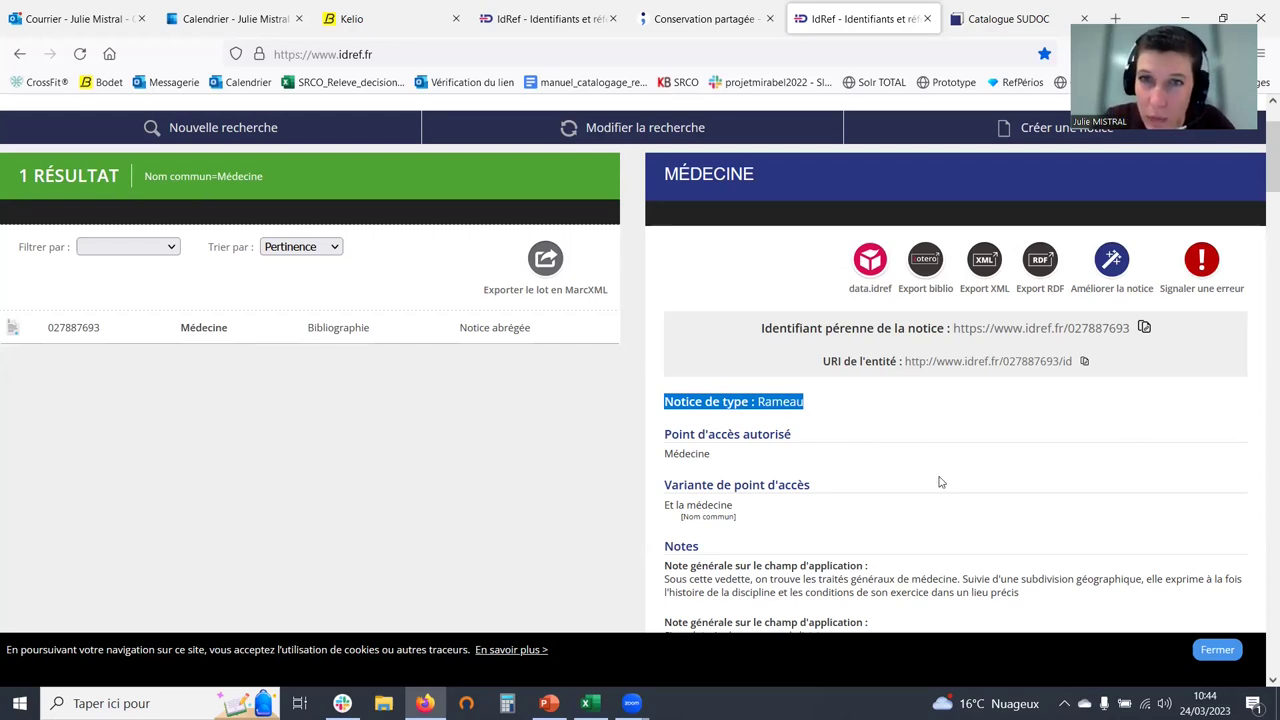
scroll(938, 483, down, 2)
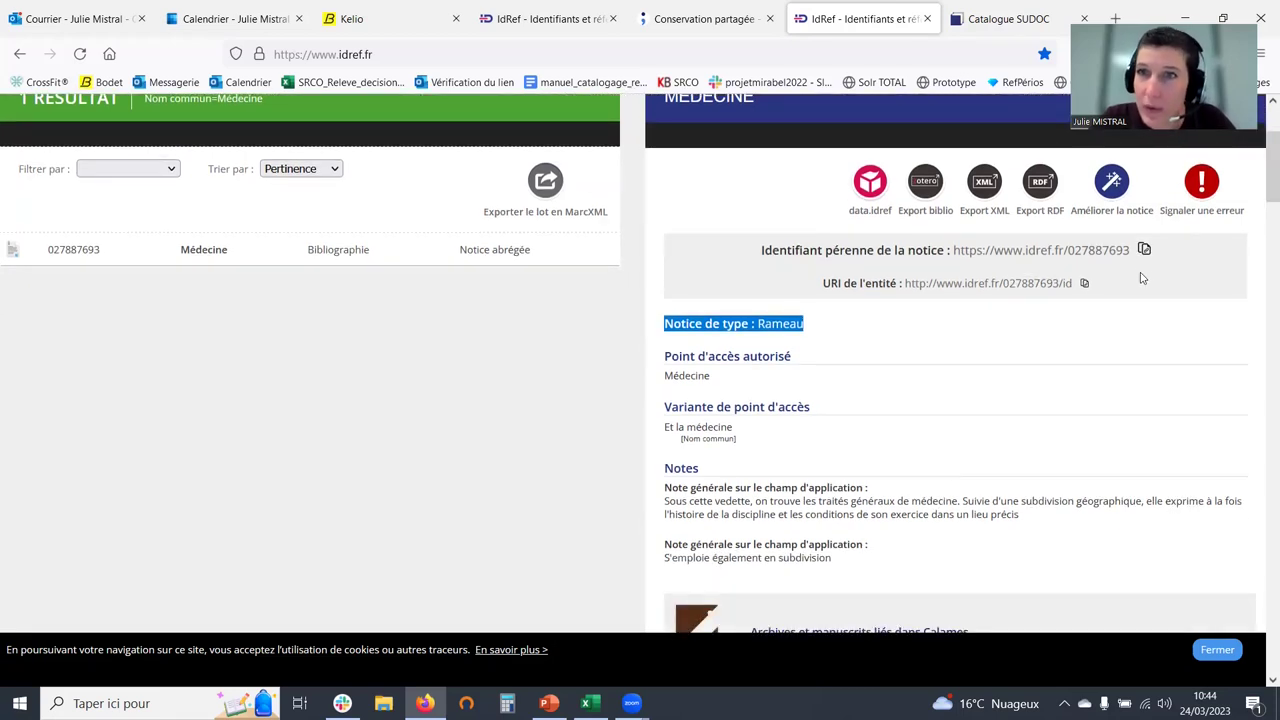
Highlight the identifier number at the end of the Médecine authority's permanent link and view the linked-resource sections
drag(1132, 251, 1071, 263)
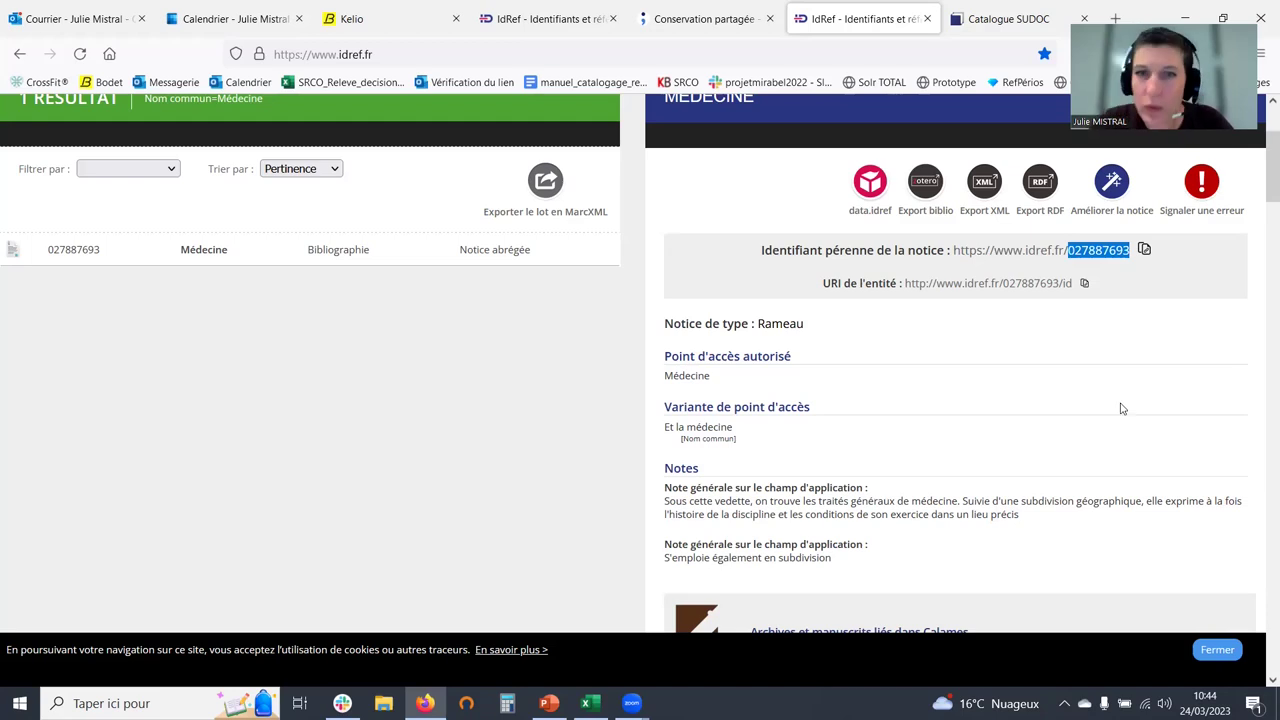
scroll(1122, 408, down, 1)
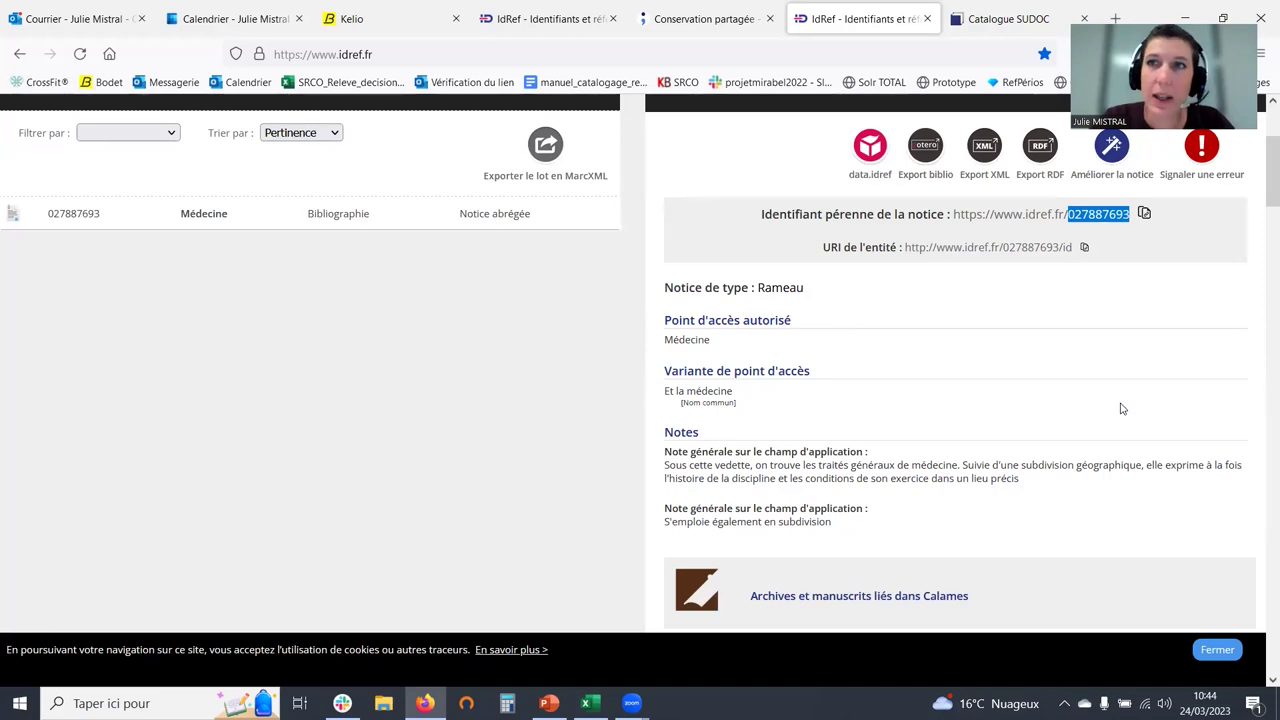
scroll(1122, 408, down, 1)
scroll(908, 362, down, 1)
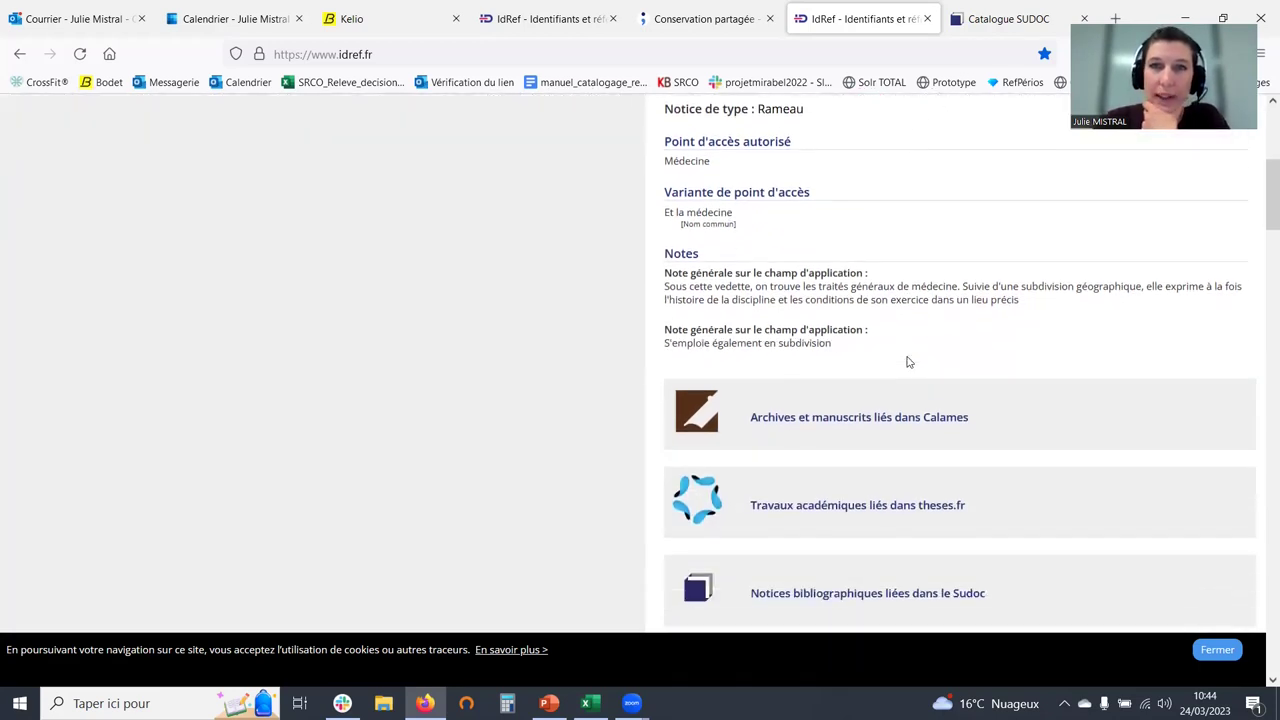
Expand and collapse the Calames archives and theses.fr works linked to Médecine, and look over the other linked catalogues
click(939, 403)
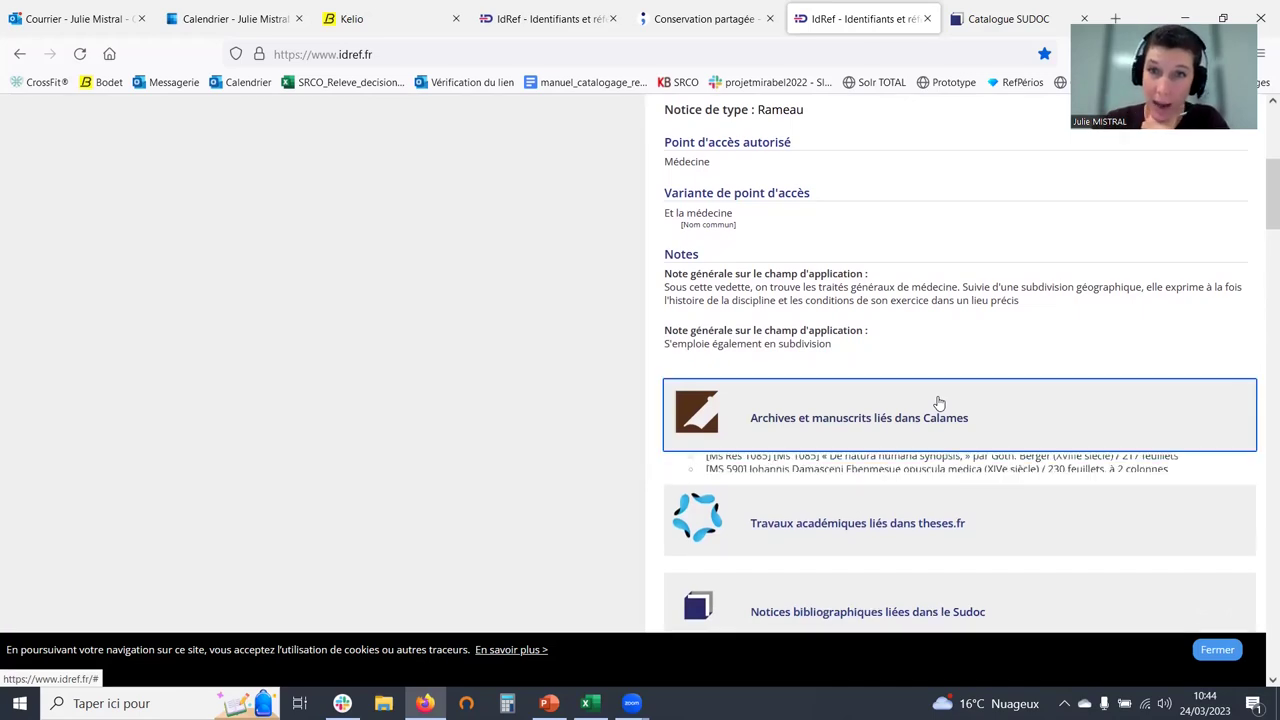
scroll(935, 403, down, 2)
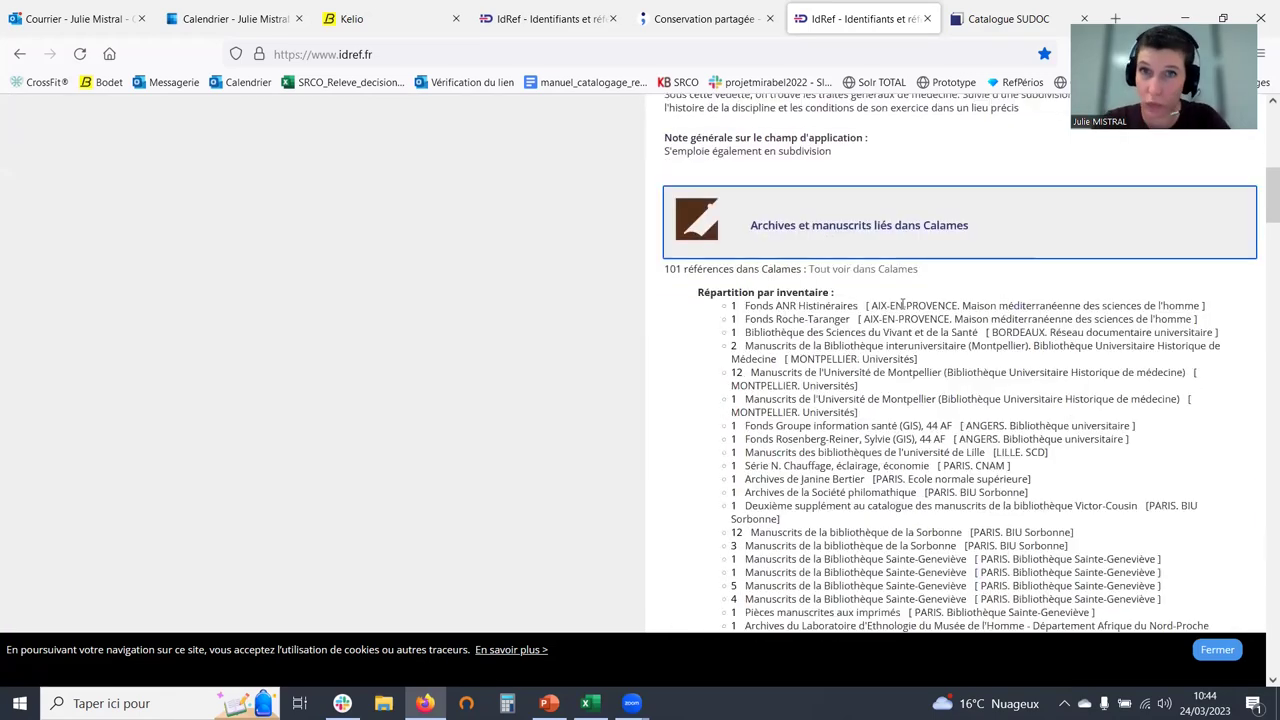
click(883, 236)
click(829, 329)
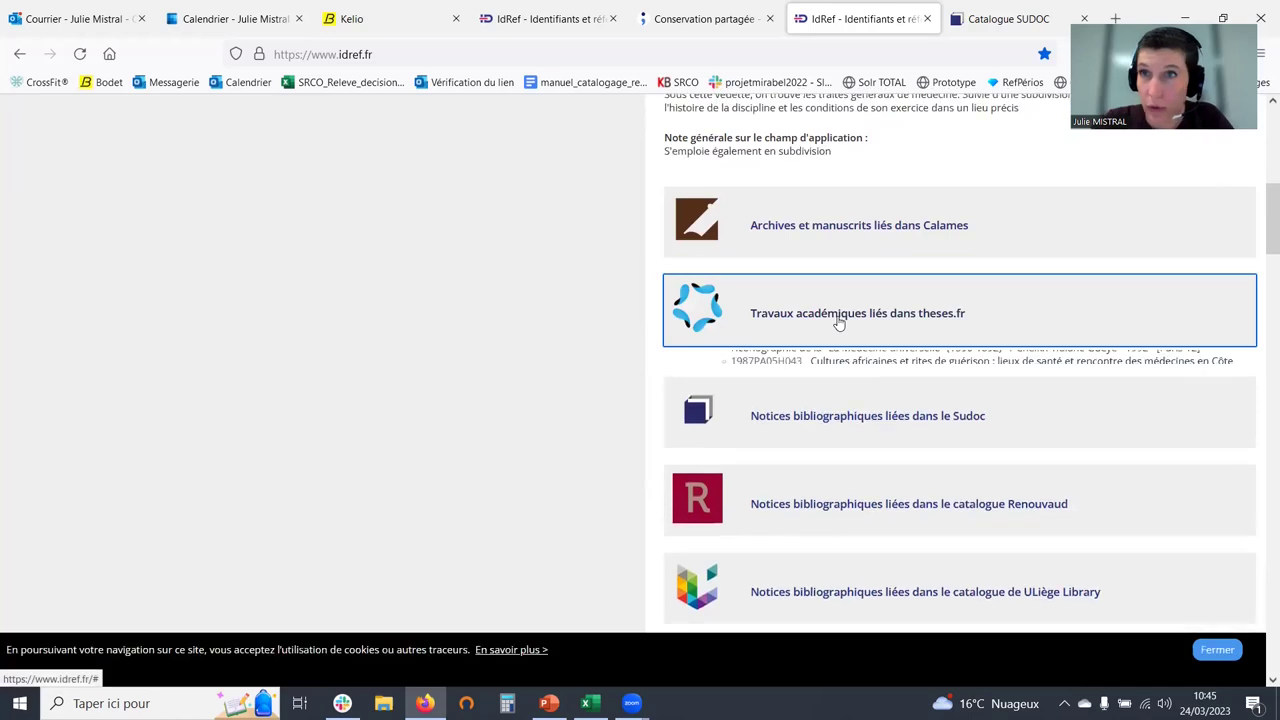
click(838, 322)
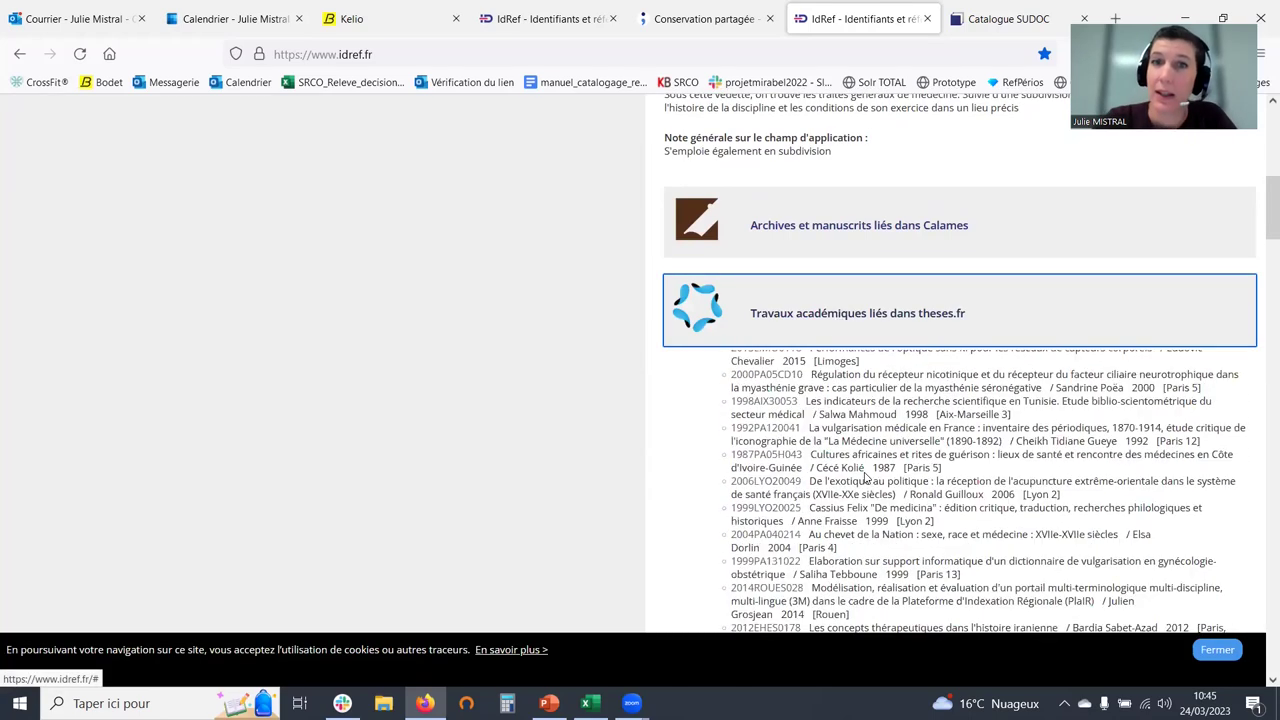
scroll(882, 446, down, 2)
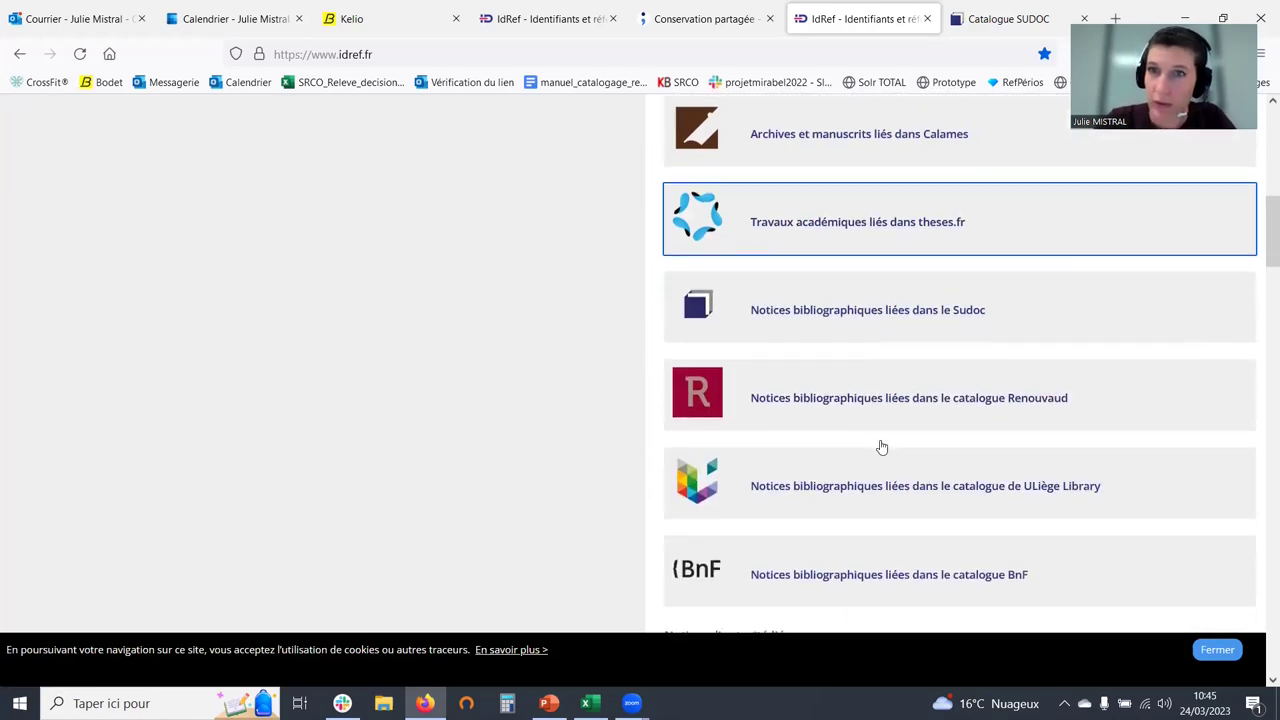
scroll(1044, 398, down, 1)
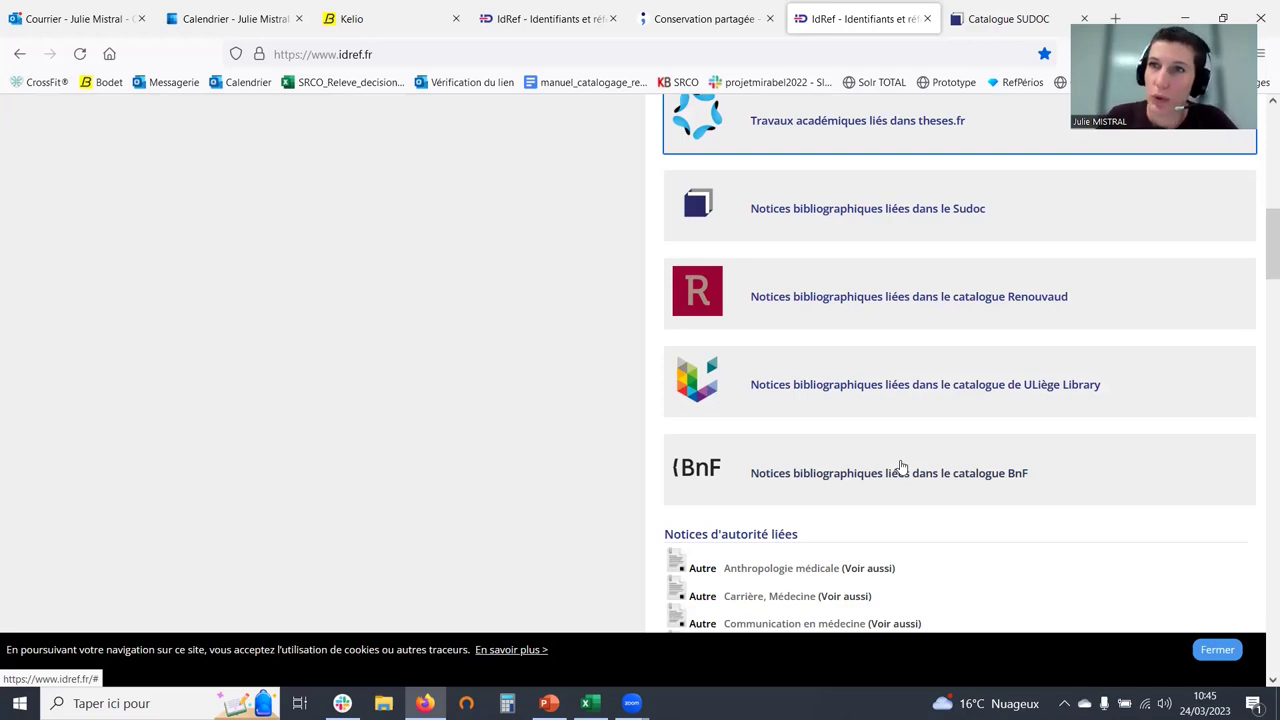
scroll(900, 466, up, 3)
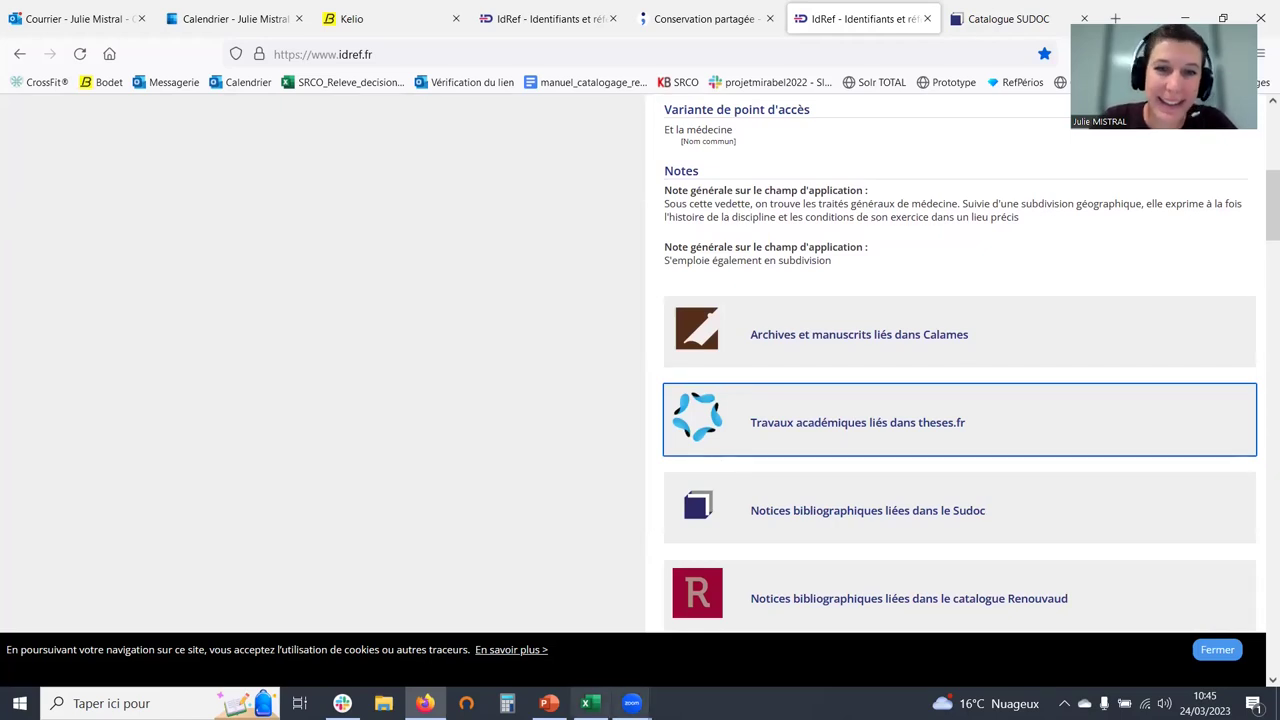
Switch to the Excel workbook, clear the filters on the biblios sheet and show the exemplaires sheet from its first column
click(590, 703)
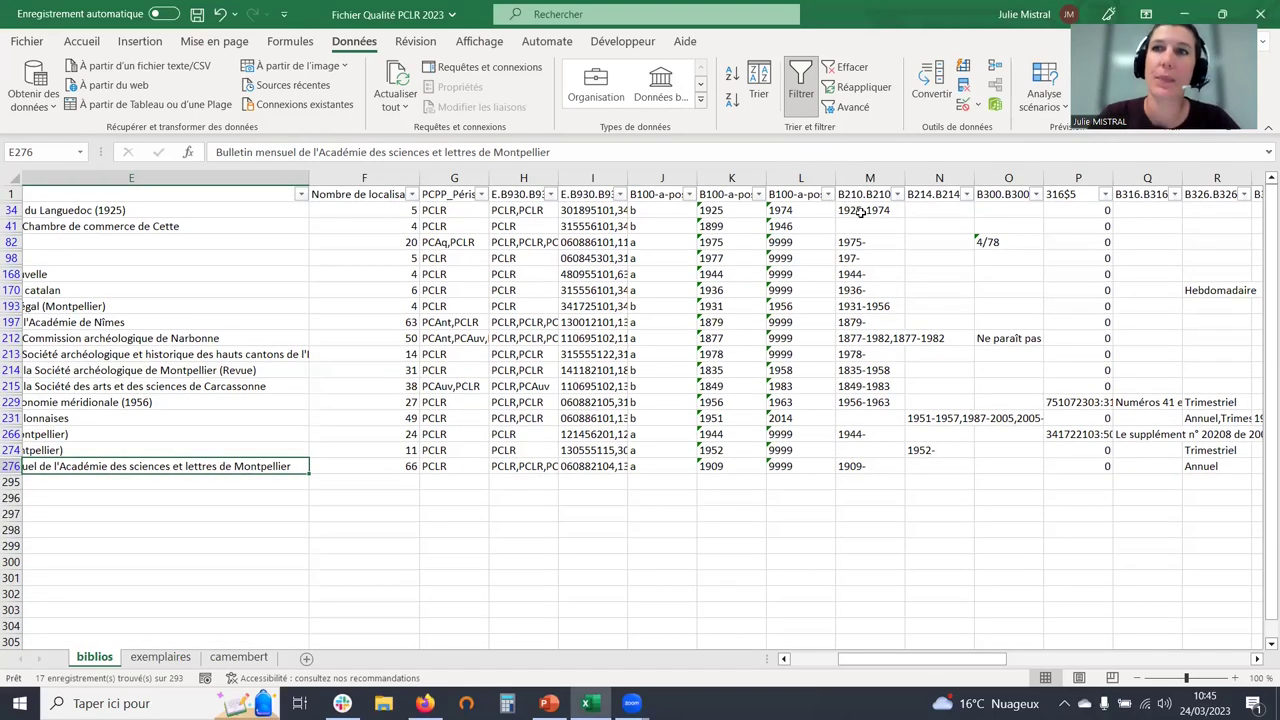
click(848, 67)
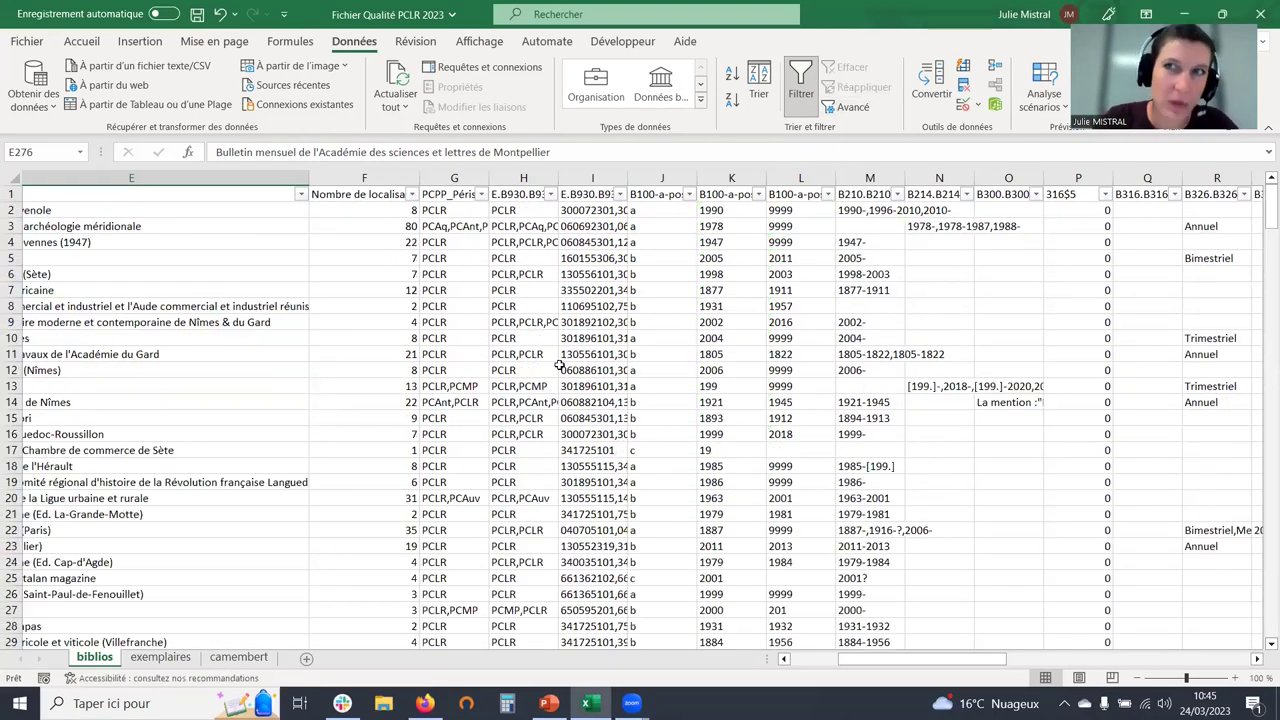
click(156, 657)
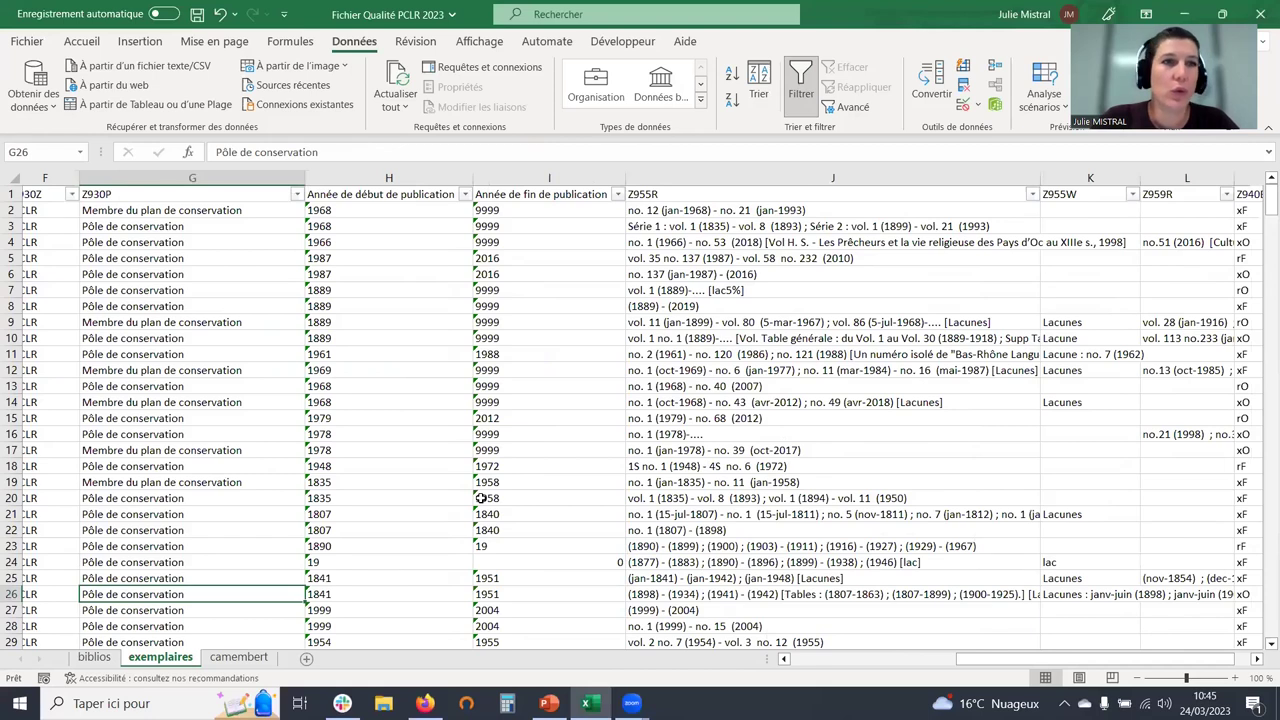
scroll(481, 497, left, 2)
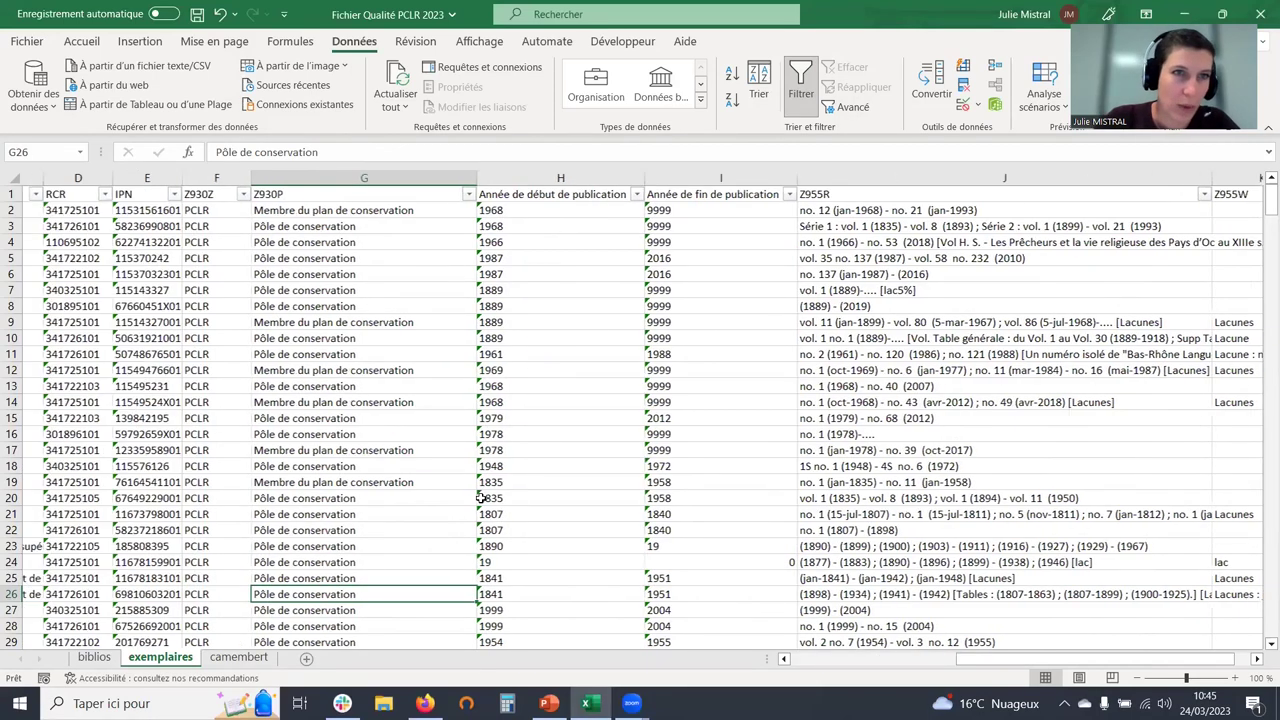
scroll(481, 497, left, 3)
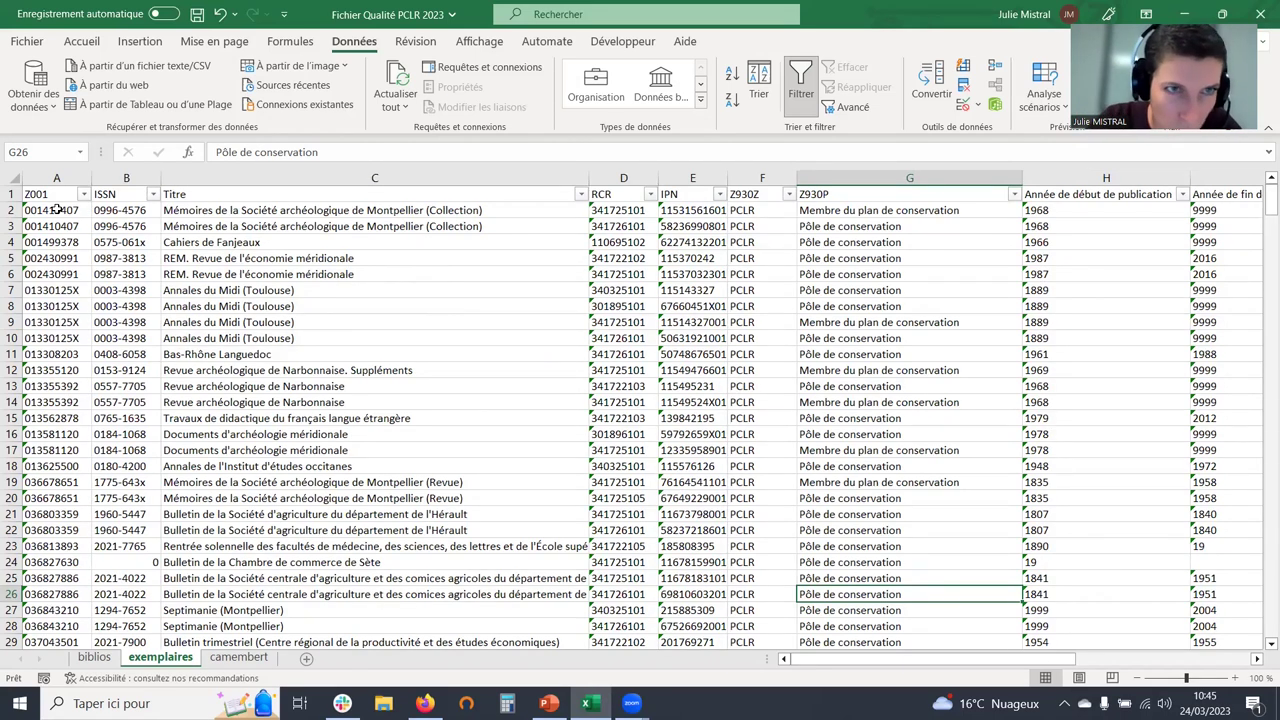
Examine row 2 of the exemplaires sheet from title to conservation role: Titre, RCR, IPN, Z930Z and Z930P
click(193, 216)
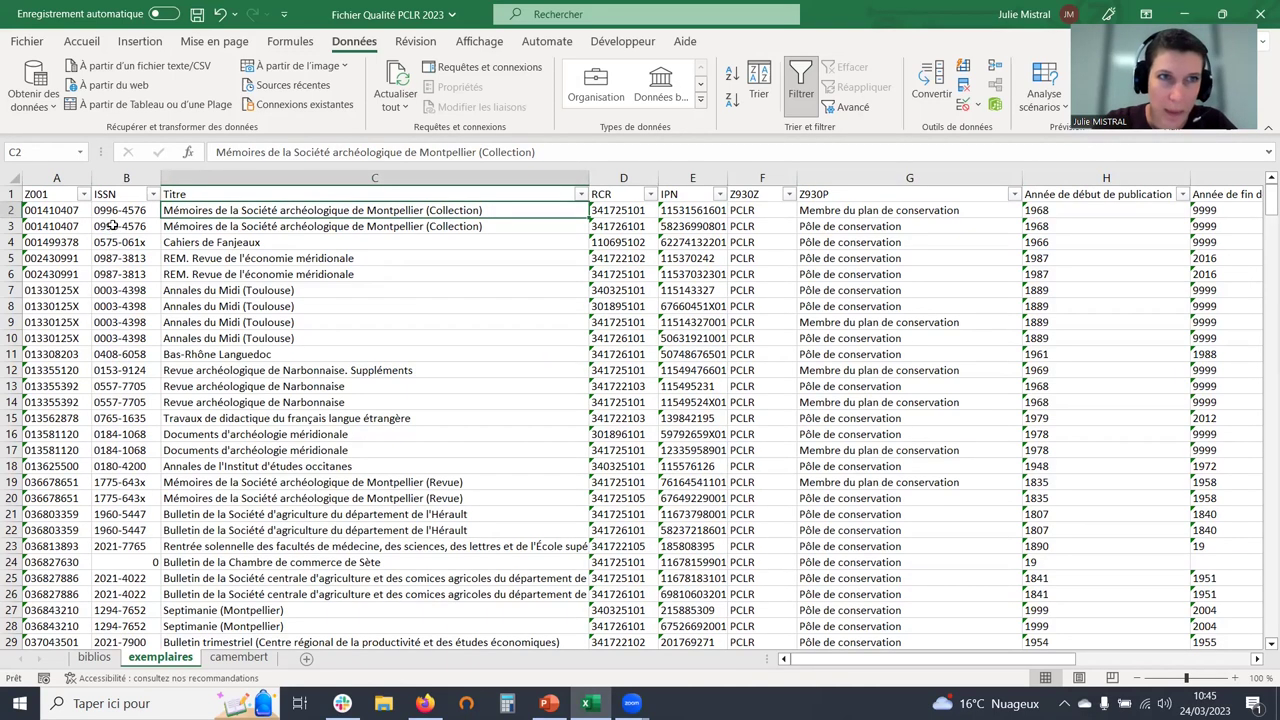
click(611, 211)
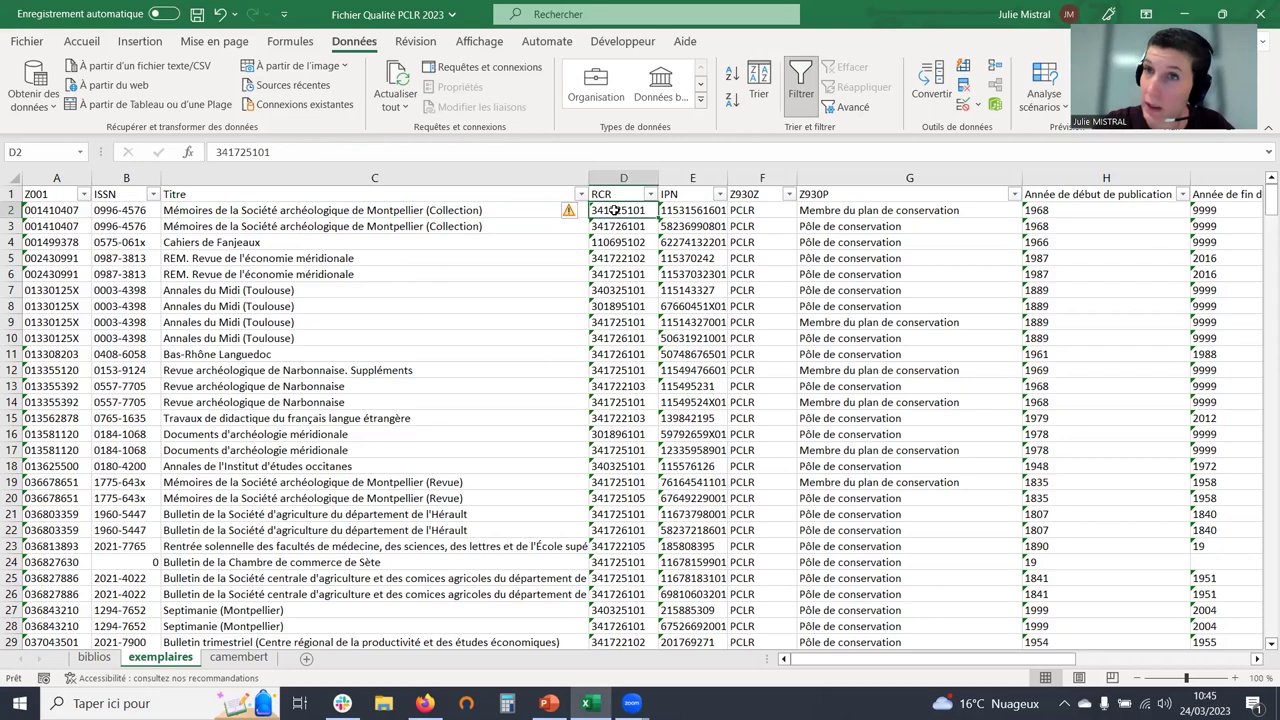
click(706, 213)
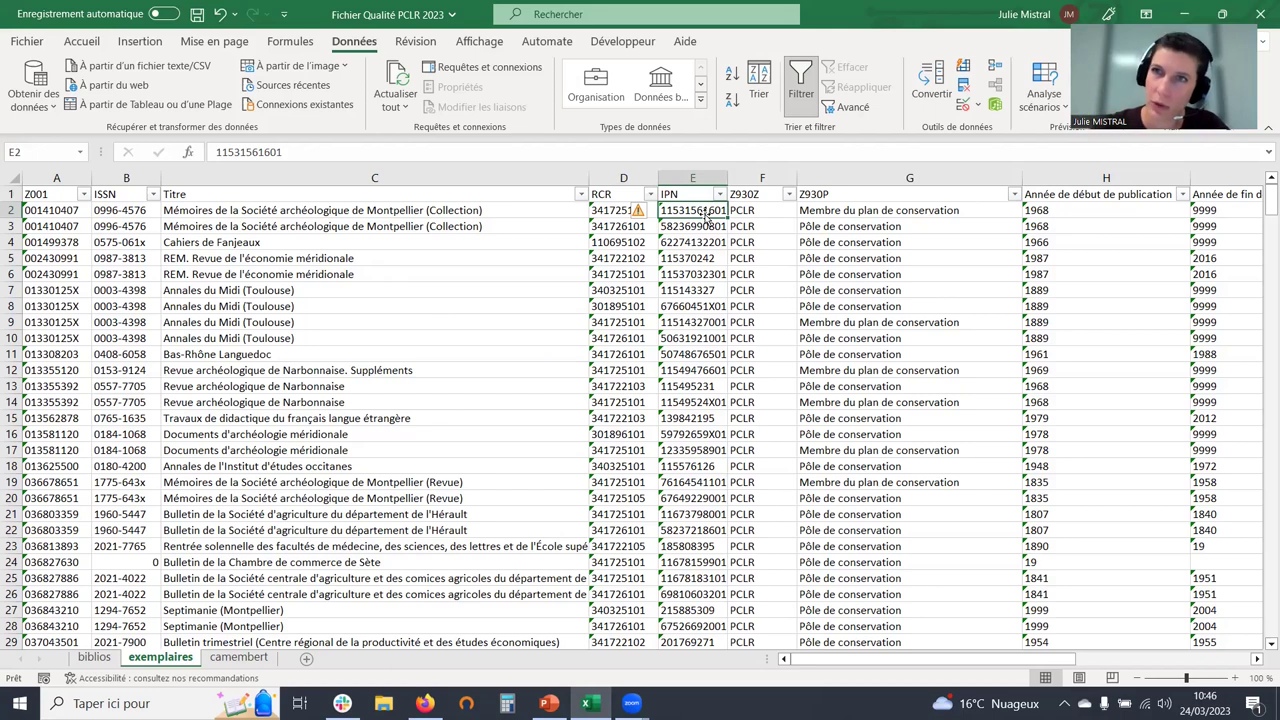
click(766, 209)
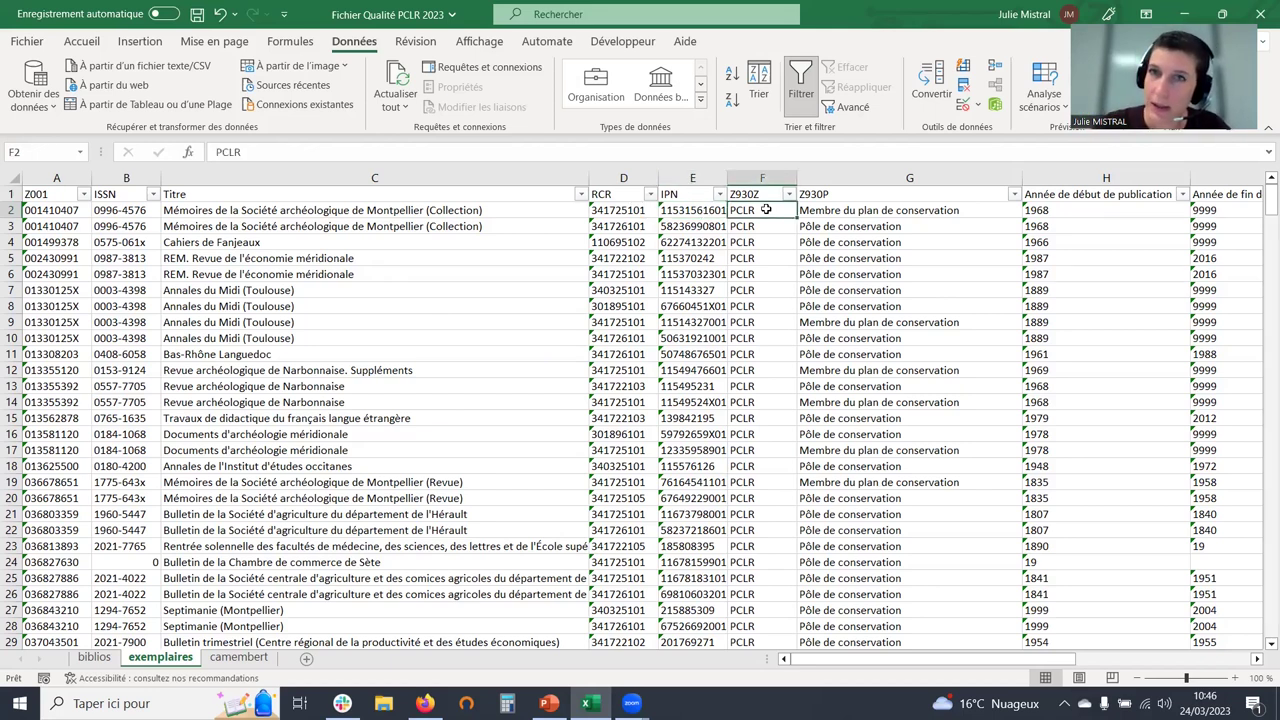
key(Right)
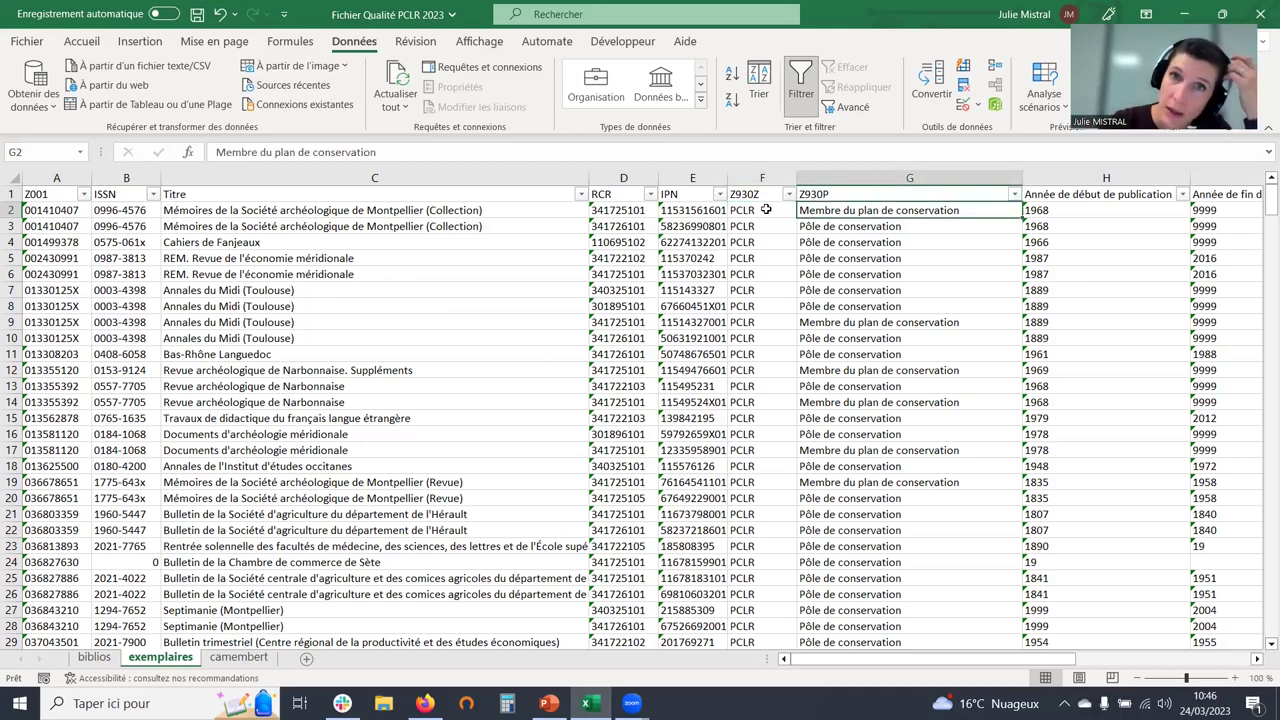
click(622, 209)
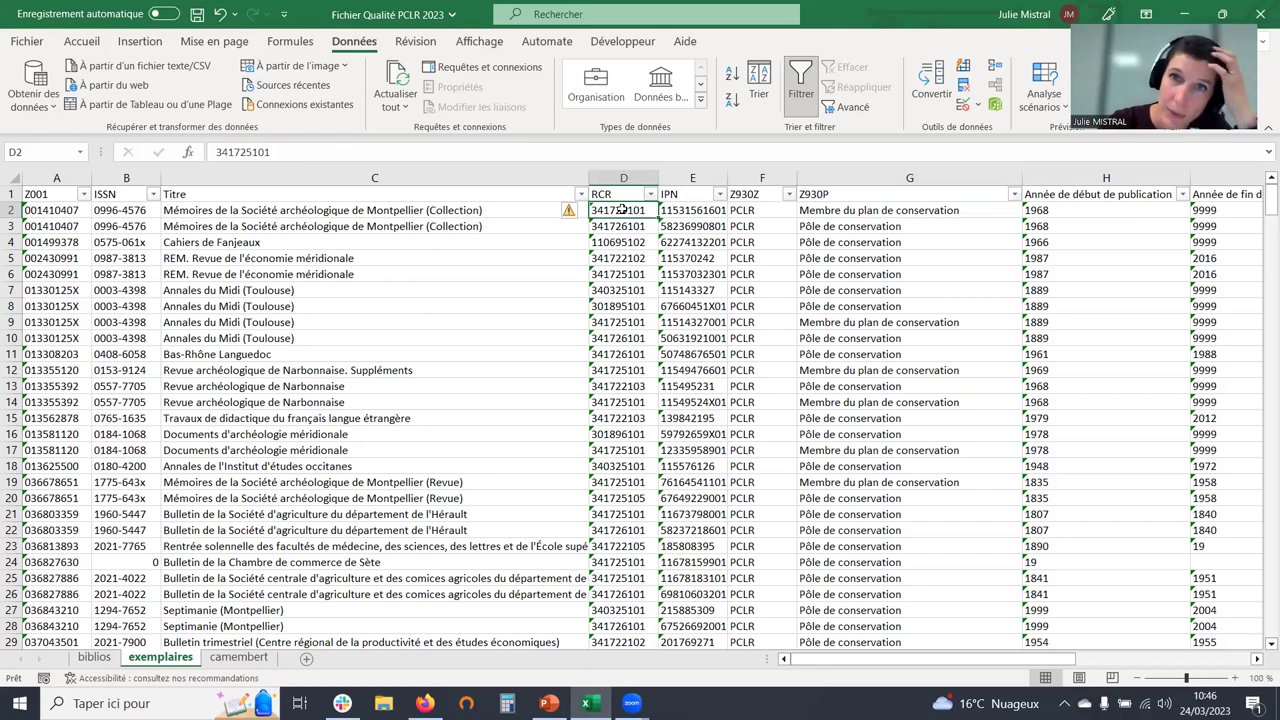
click(826, 213)
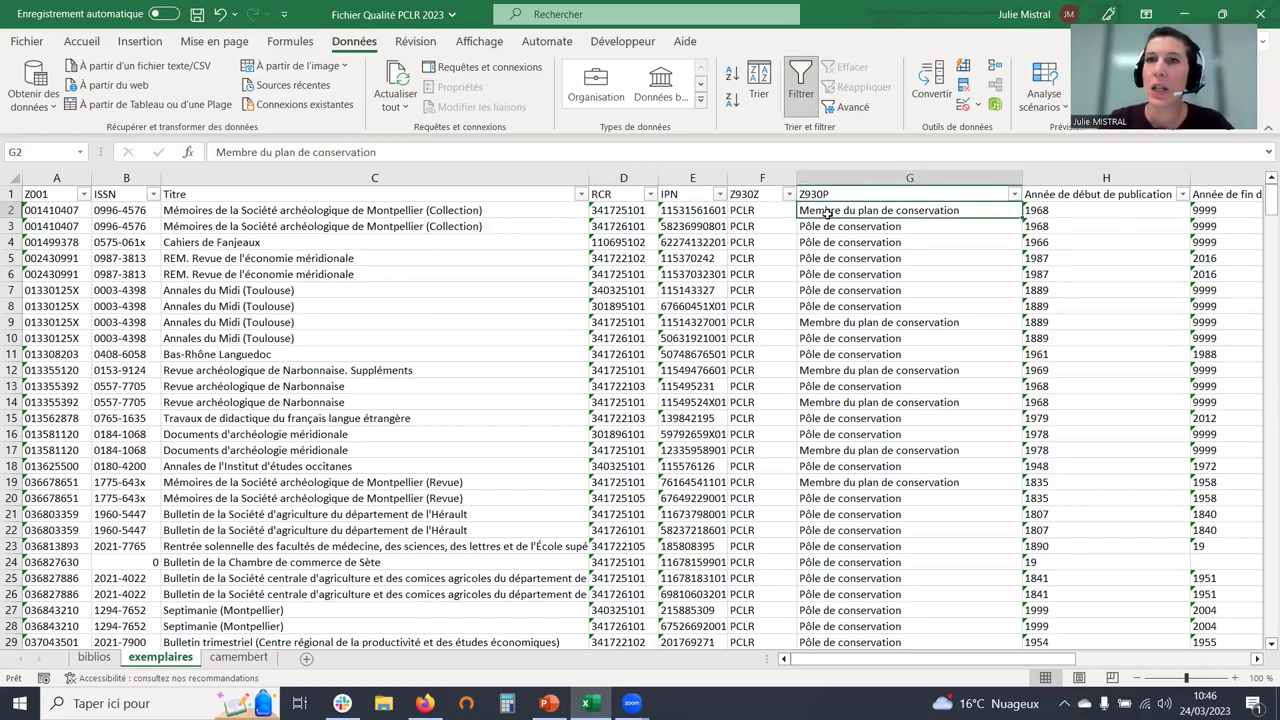
Examine the publication start year, end year and Z955R holdings statement in row 2
key(Right)
scroll(826, 213, right, 2)
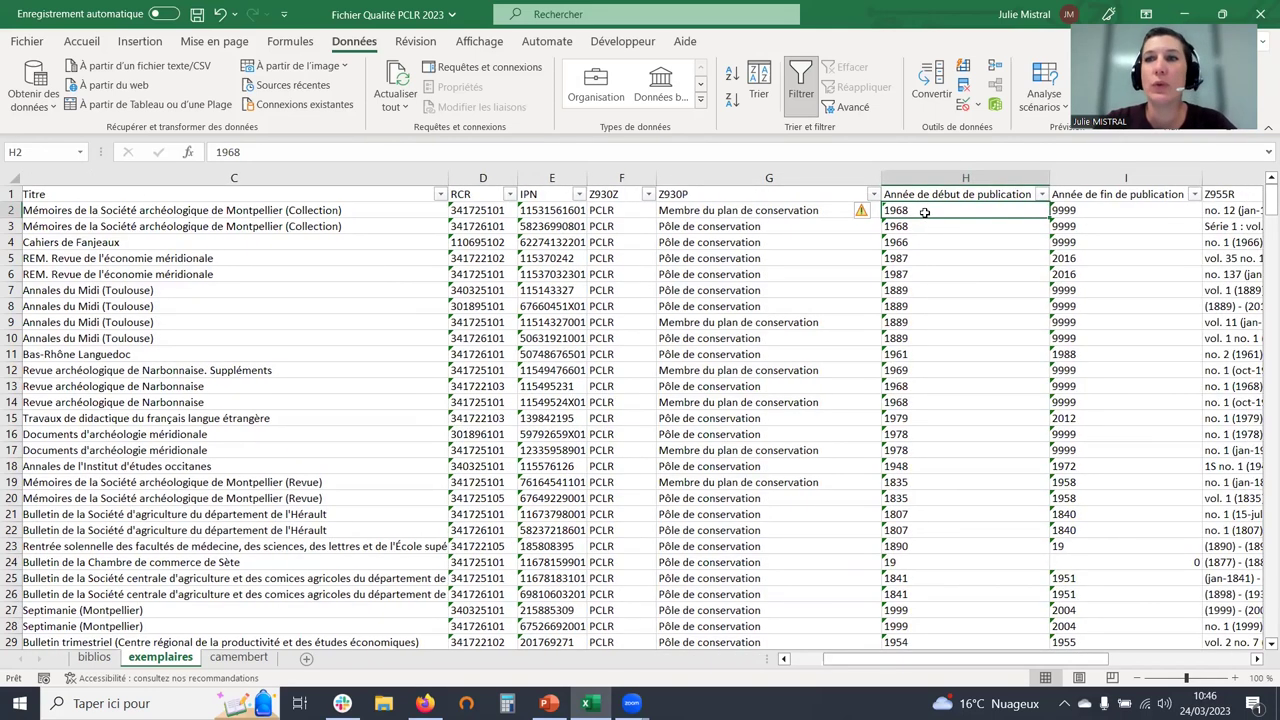
scroll(925, 212, right, 2)
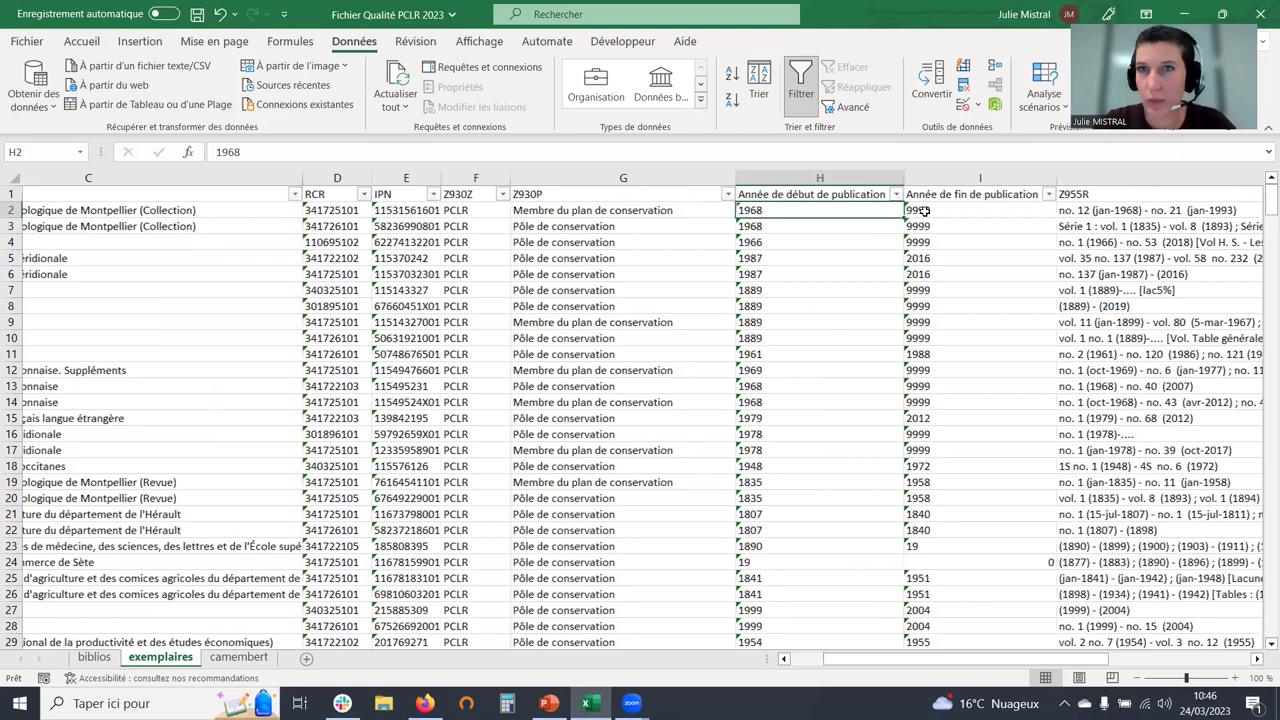
click(925, 212)
scroll(925, 212, right, 2)
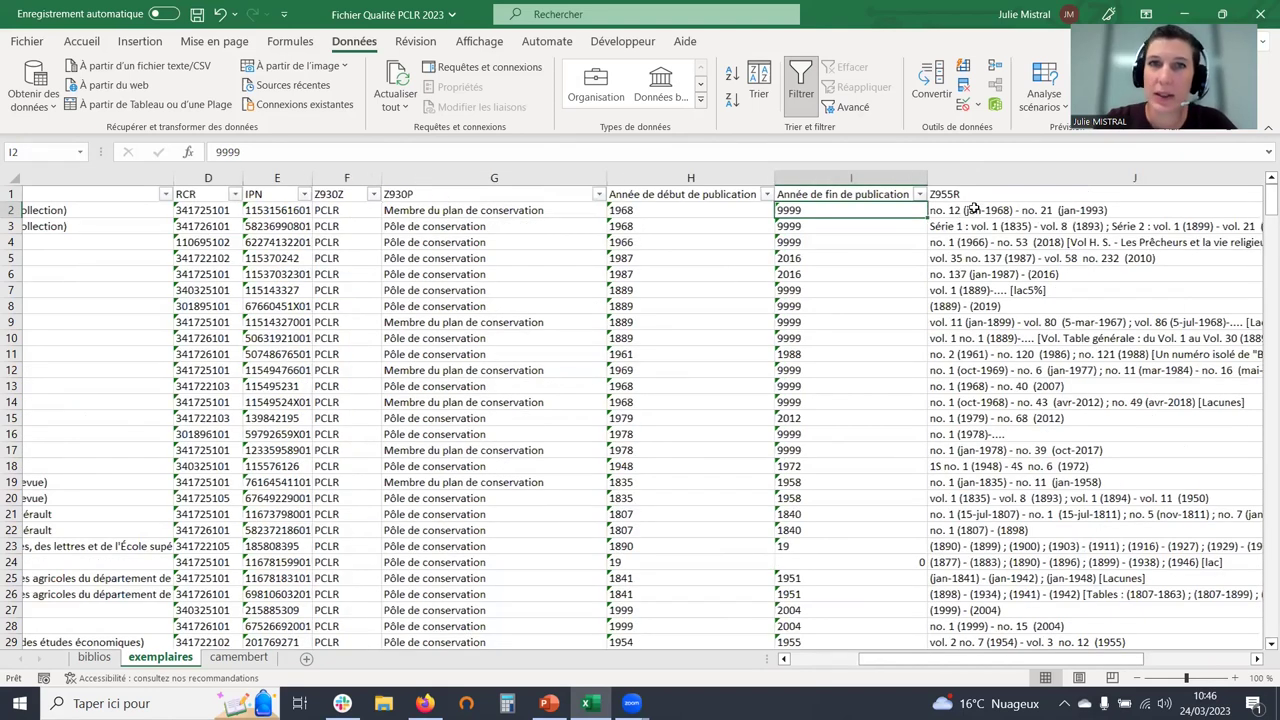
click(979, 204)
click(979, 204)
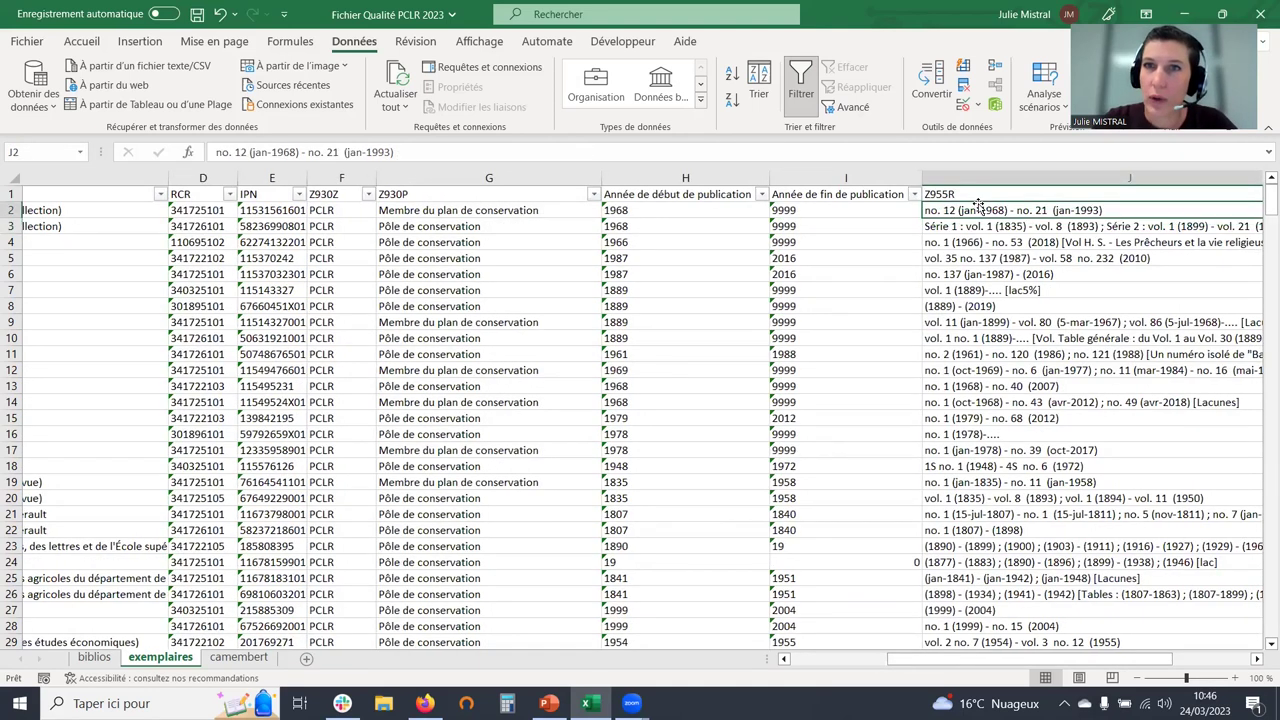
scroll(970, 205, right, 1)
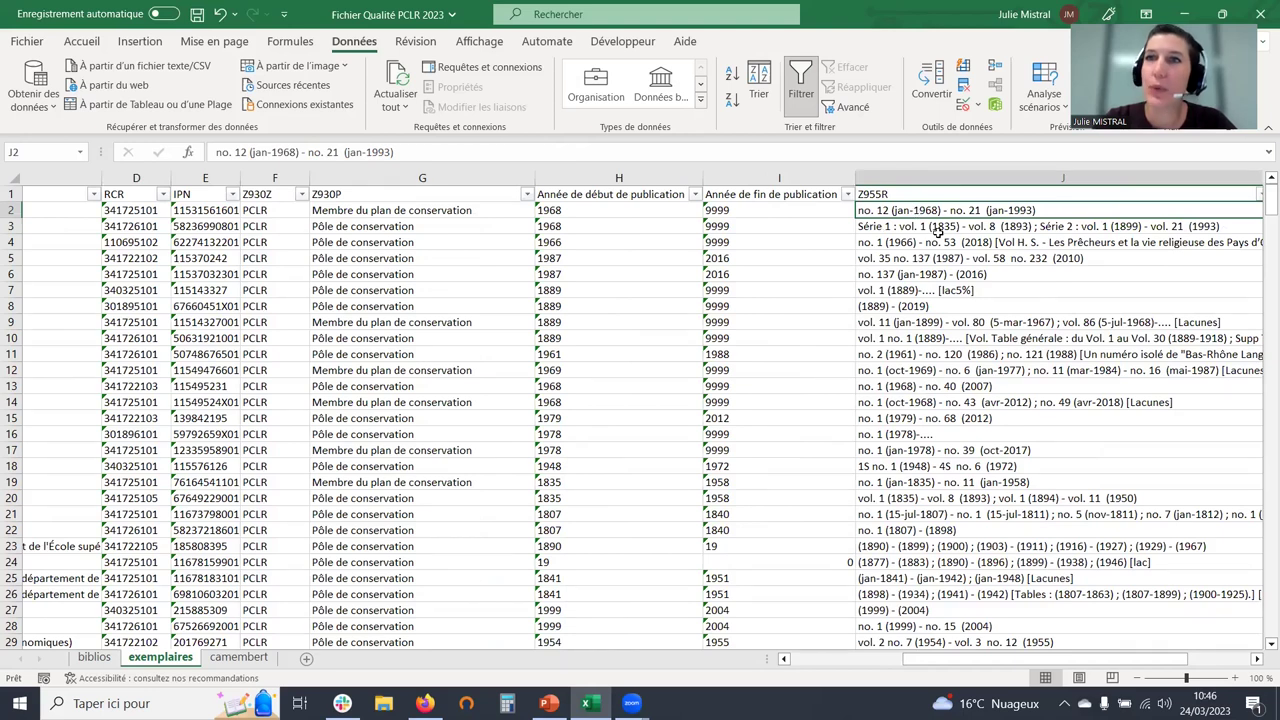
Compare the RCR code in row 2 with its Z955R holdings and publication start year
click(121, 210)
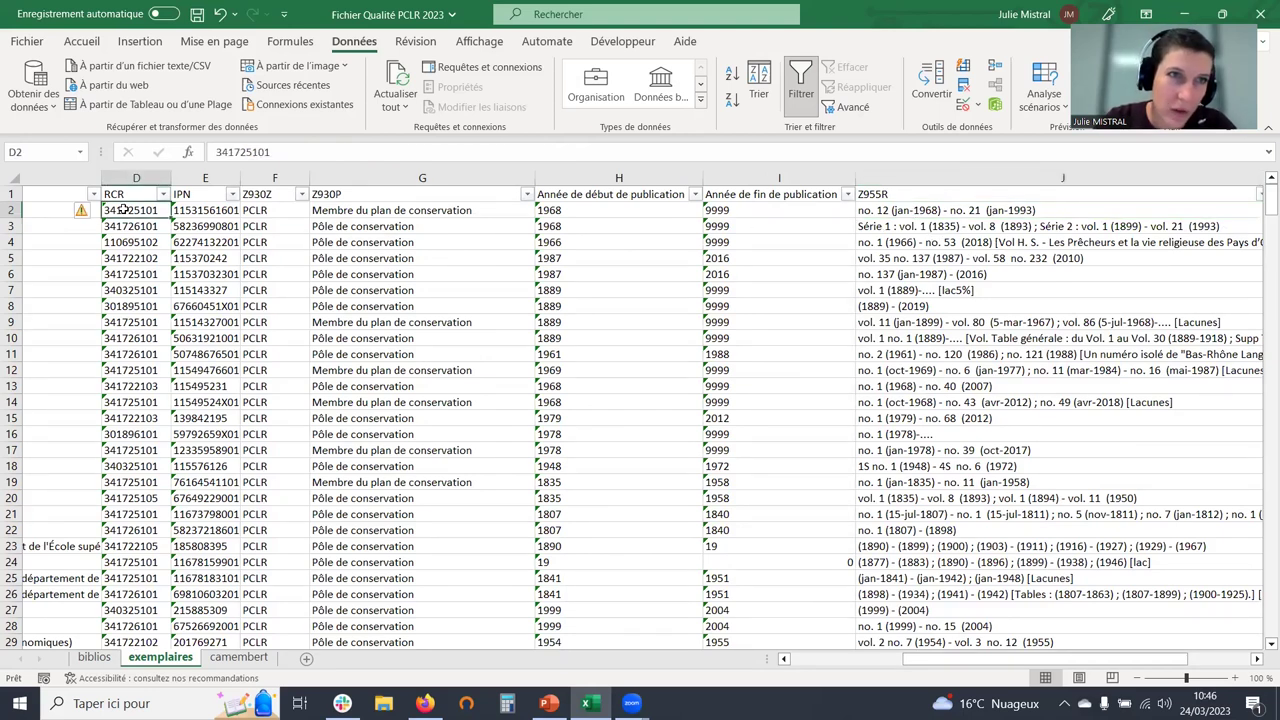
click(932, 210)
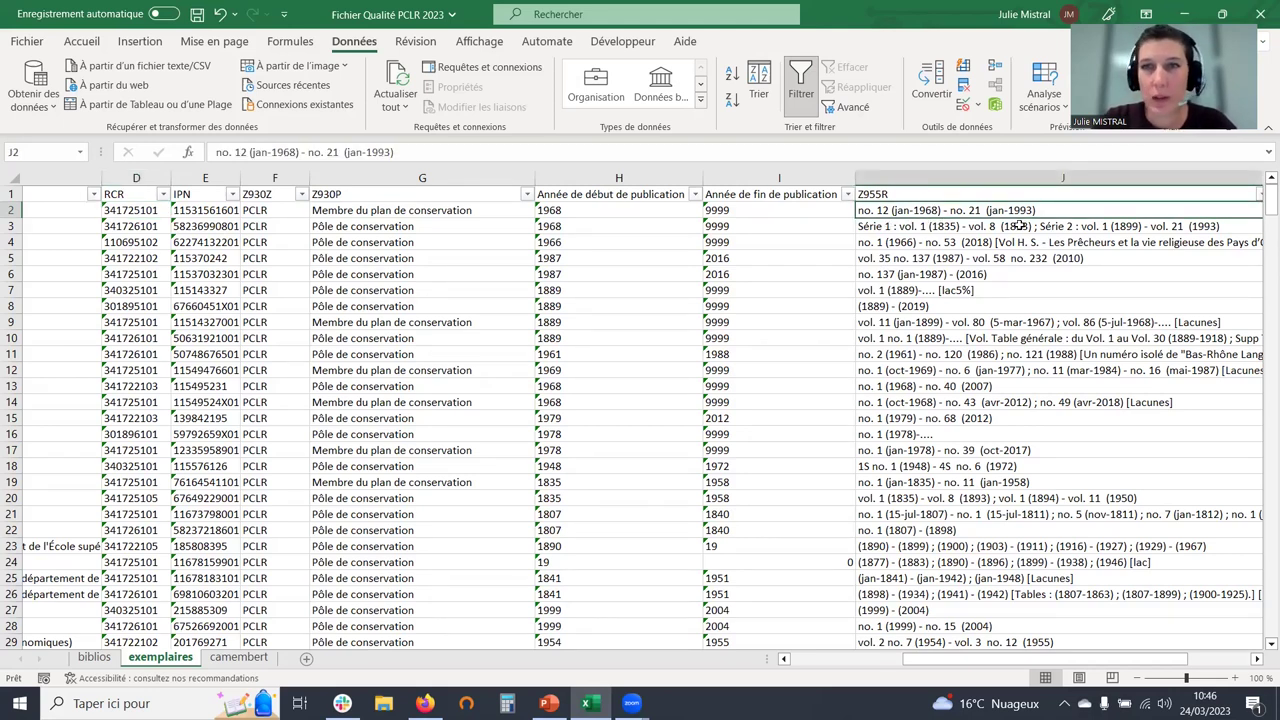
scroll(1018, 226, right, 1)
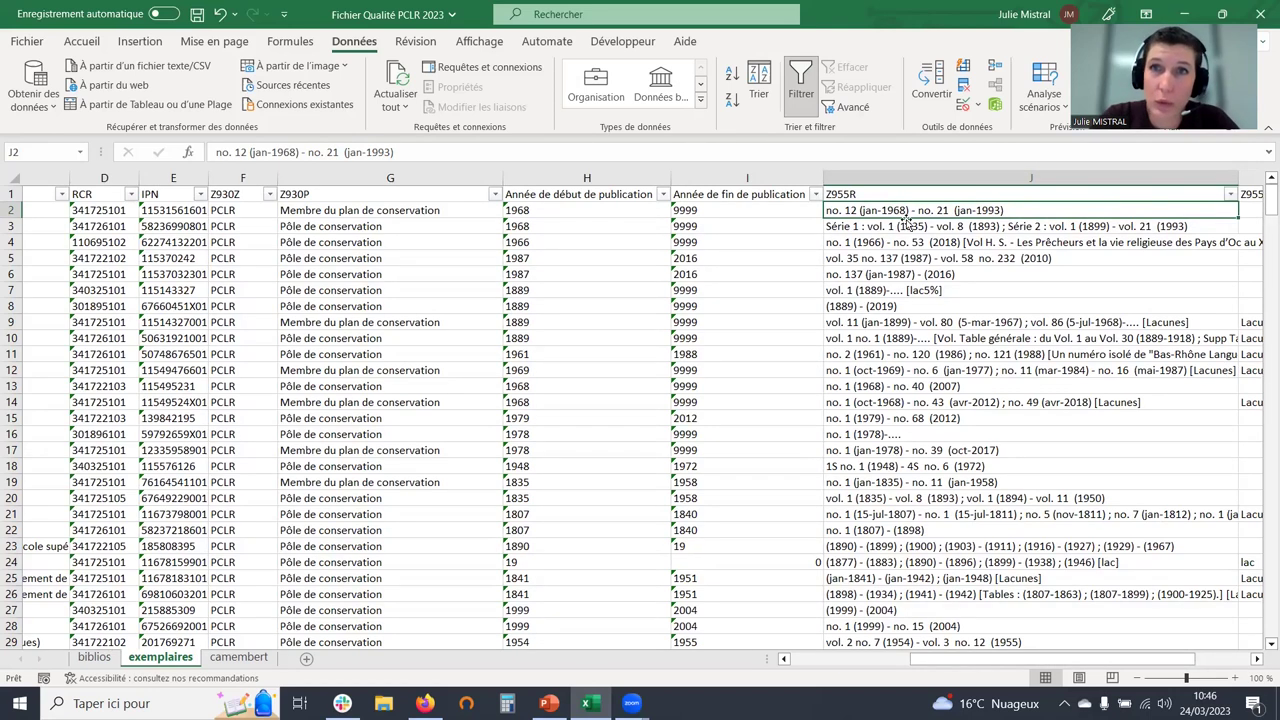
click(515, 209)
Examine the gap columns: the empty Z955W cell in row 2, then the Z955W and Z959R entries in row 9
scroll(828, 353, right, 3)
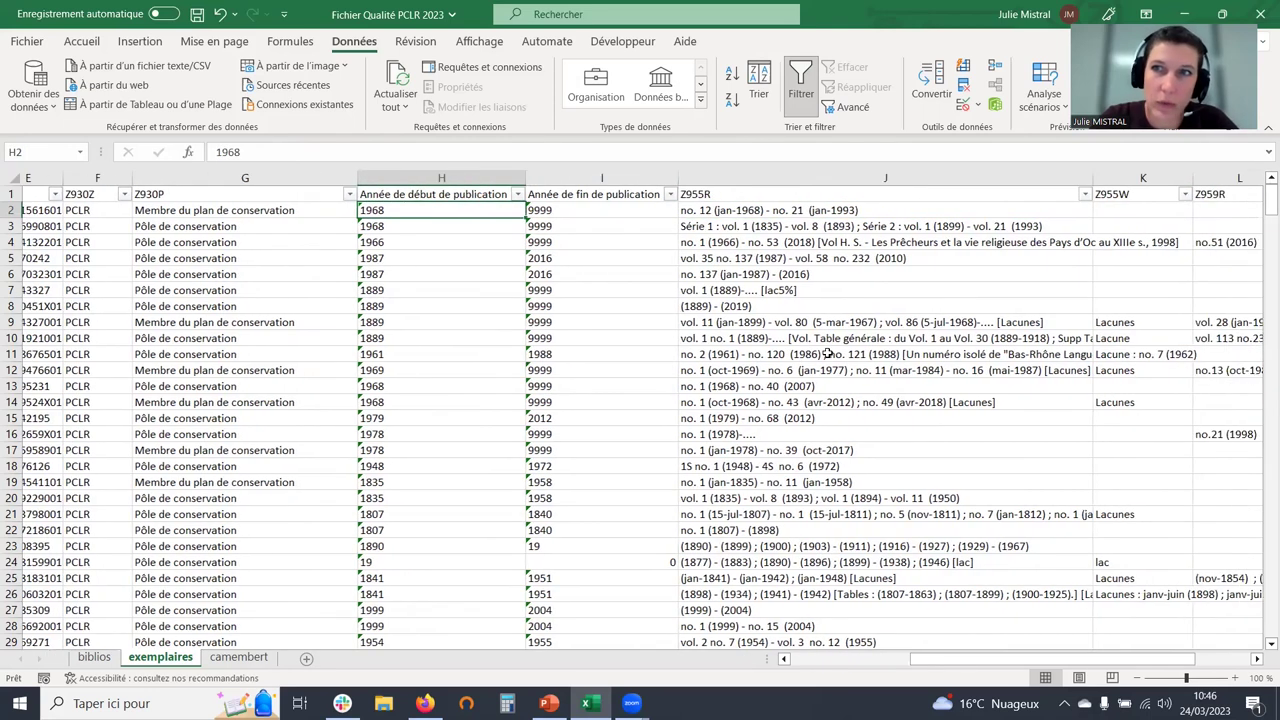
scroll(828, 353, right, 3)
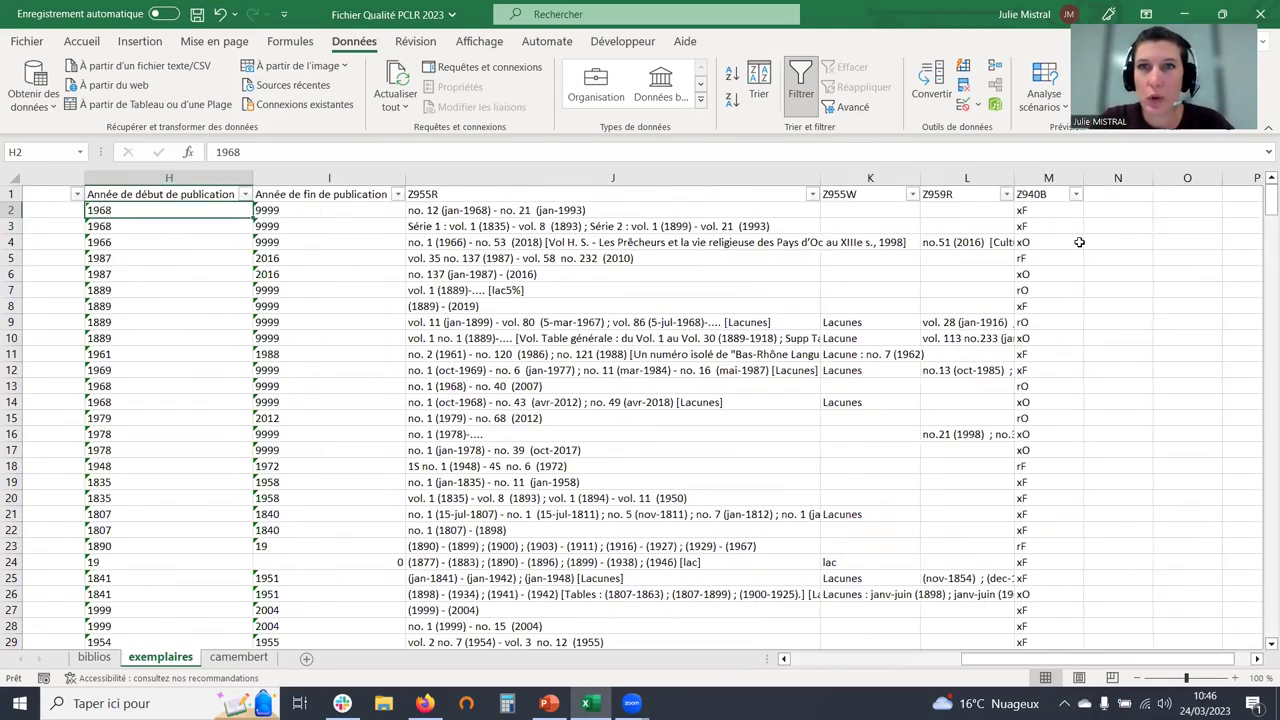
click(889, 206)
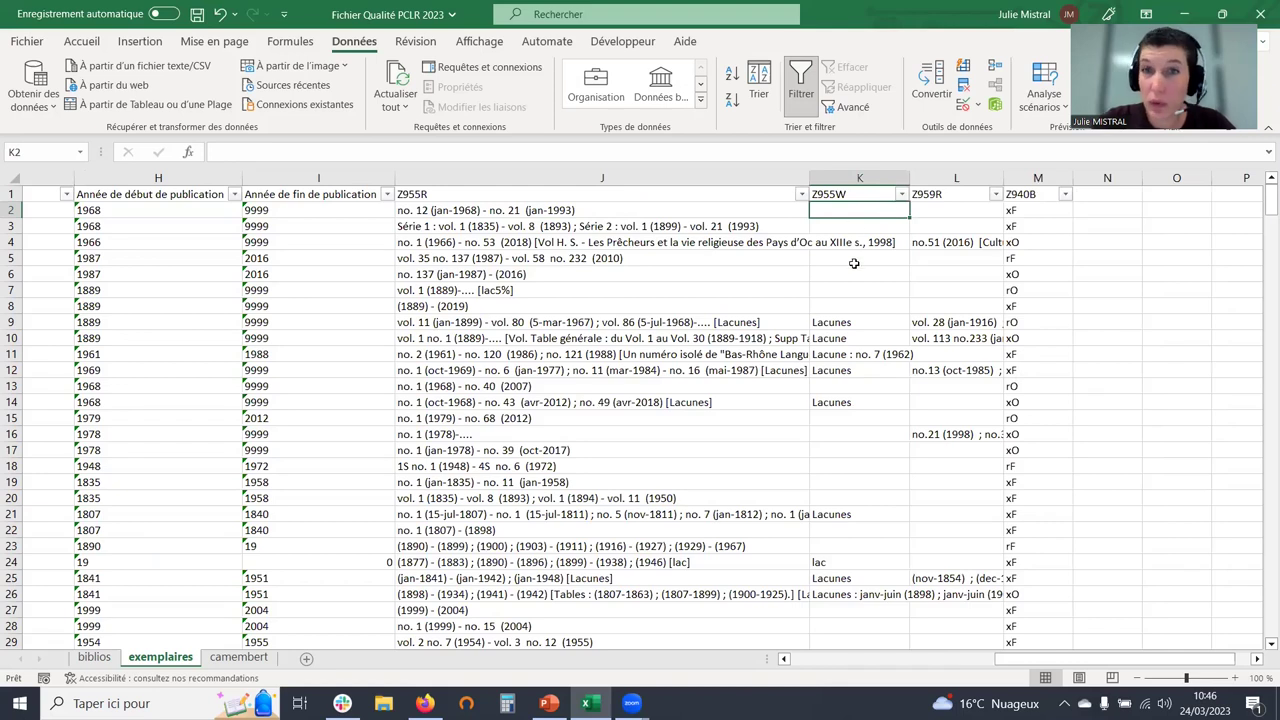
click(834, 323)
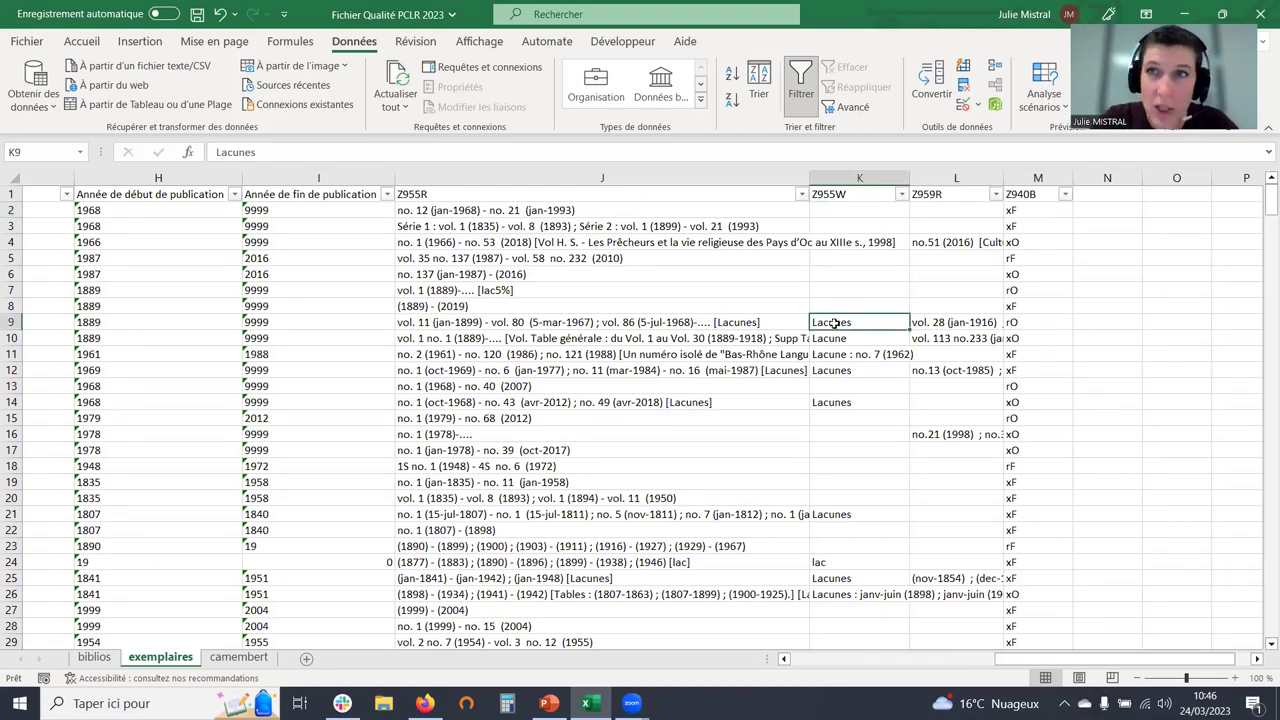
click(925, 323)
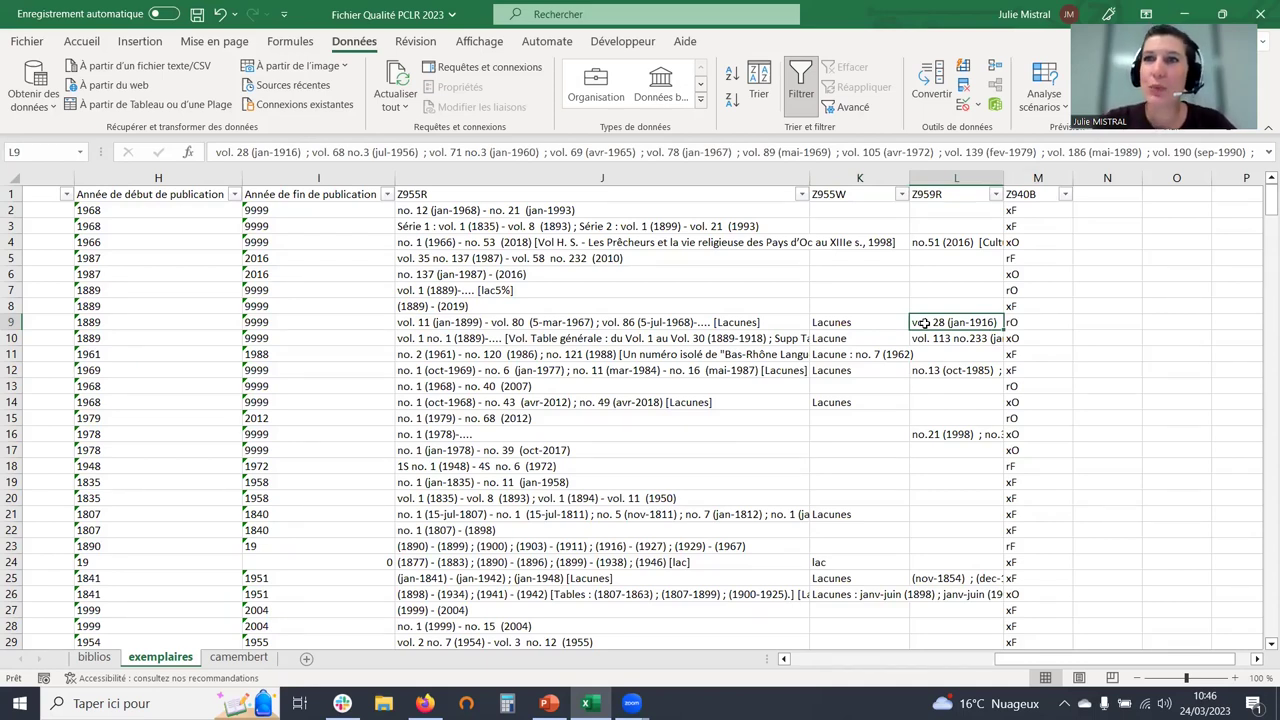
Filter the Z955W column to exclude empty cells, keeping only rows with a gap note
click(901, 194)
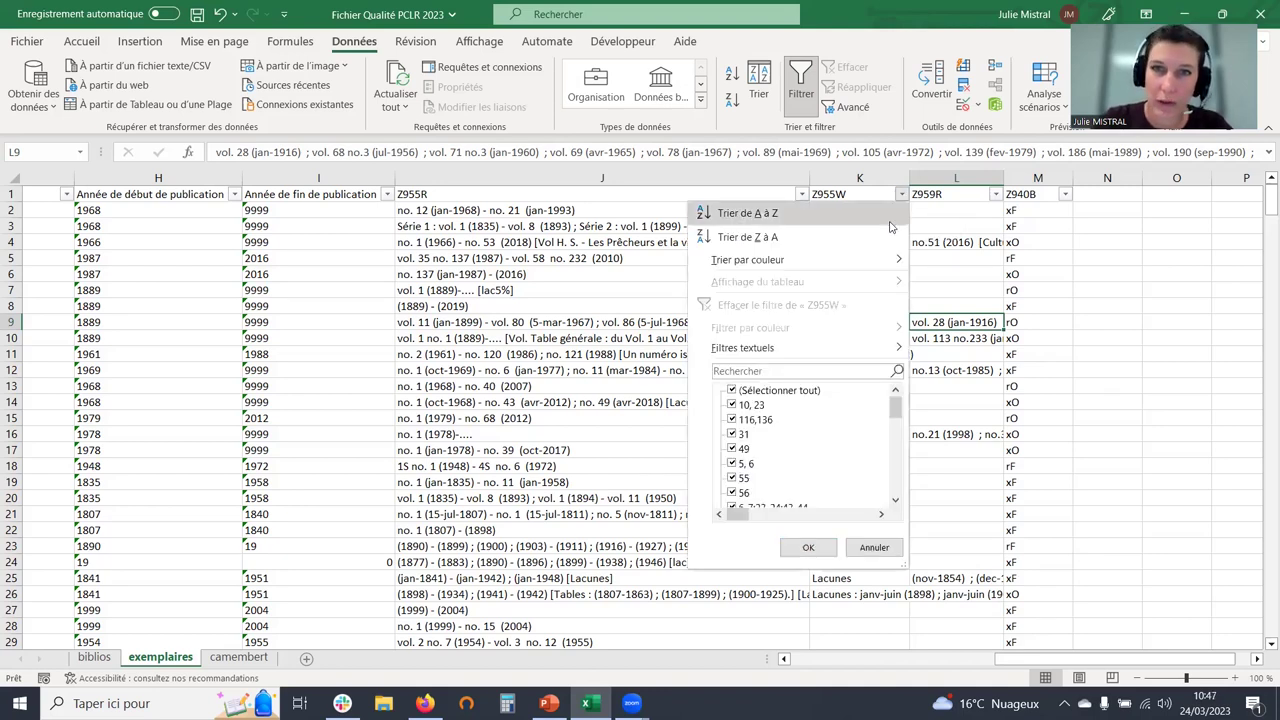
drag(896, 410, 891, 498)
click(732, 493)
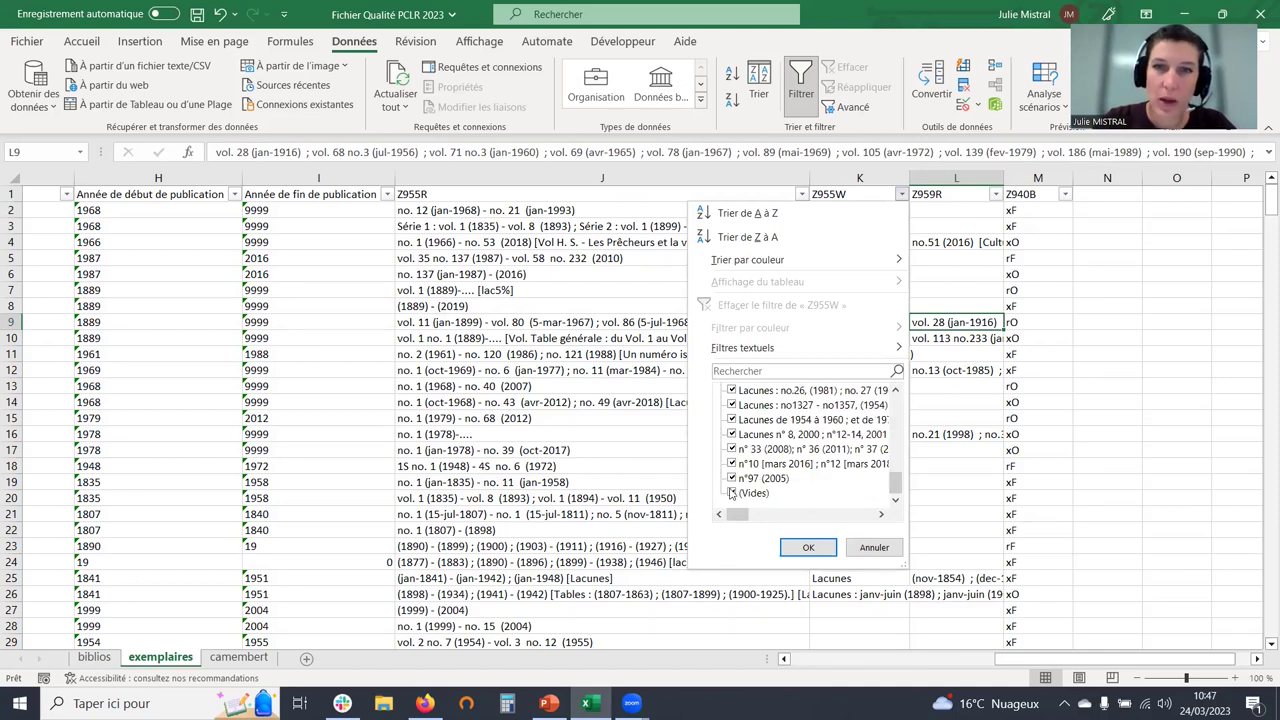
click(808, 548)
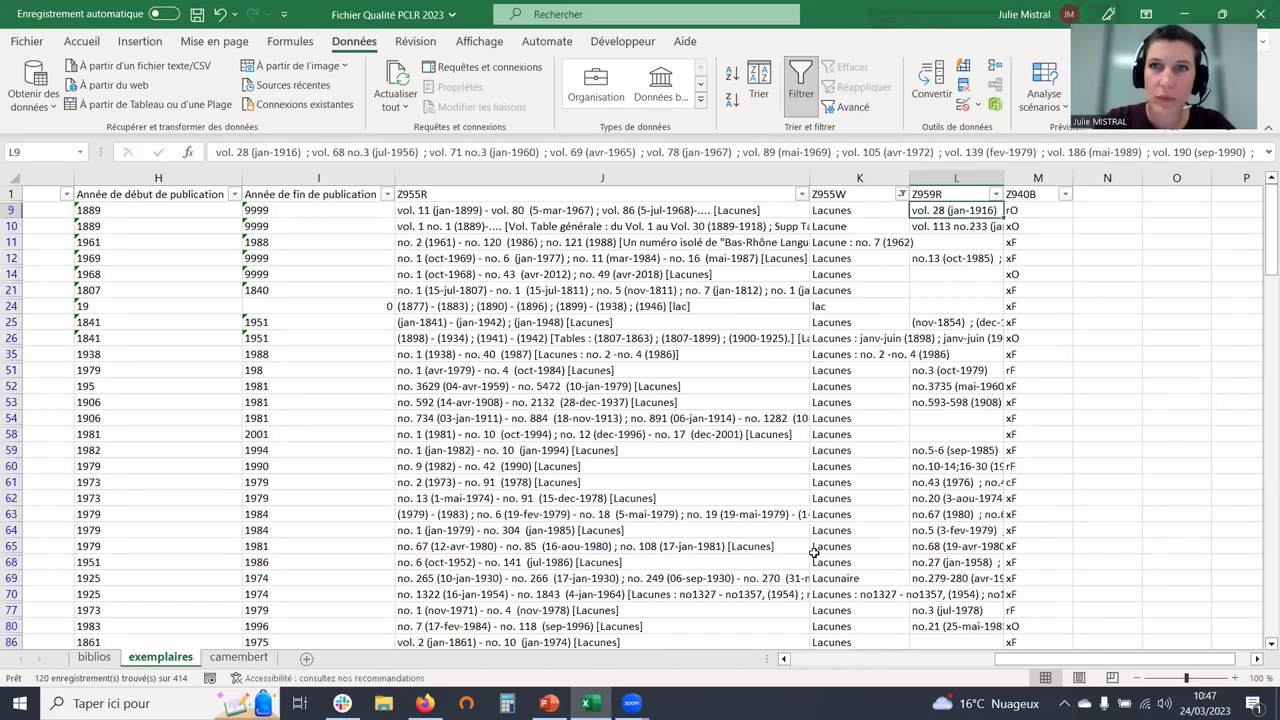
Filter the Z959R column to show only empty cells alongside the filled Z955W gap notes
click(995, 194)
click(826, 390)
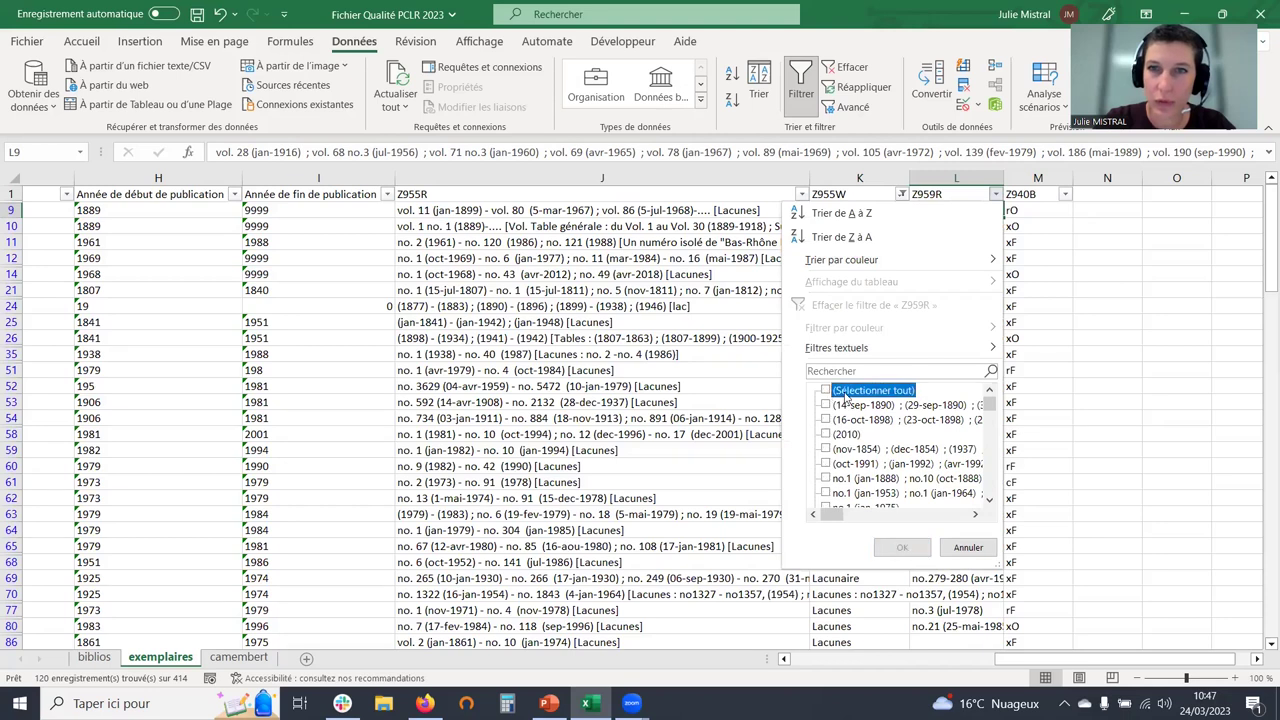
scroll(995, 468, down, 5)
scroll(995, 468, down, 2)
click(842, 482)
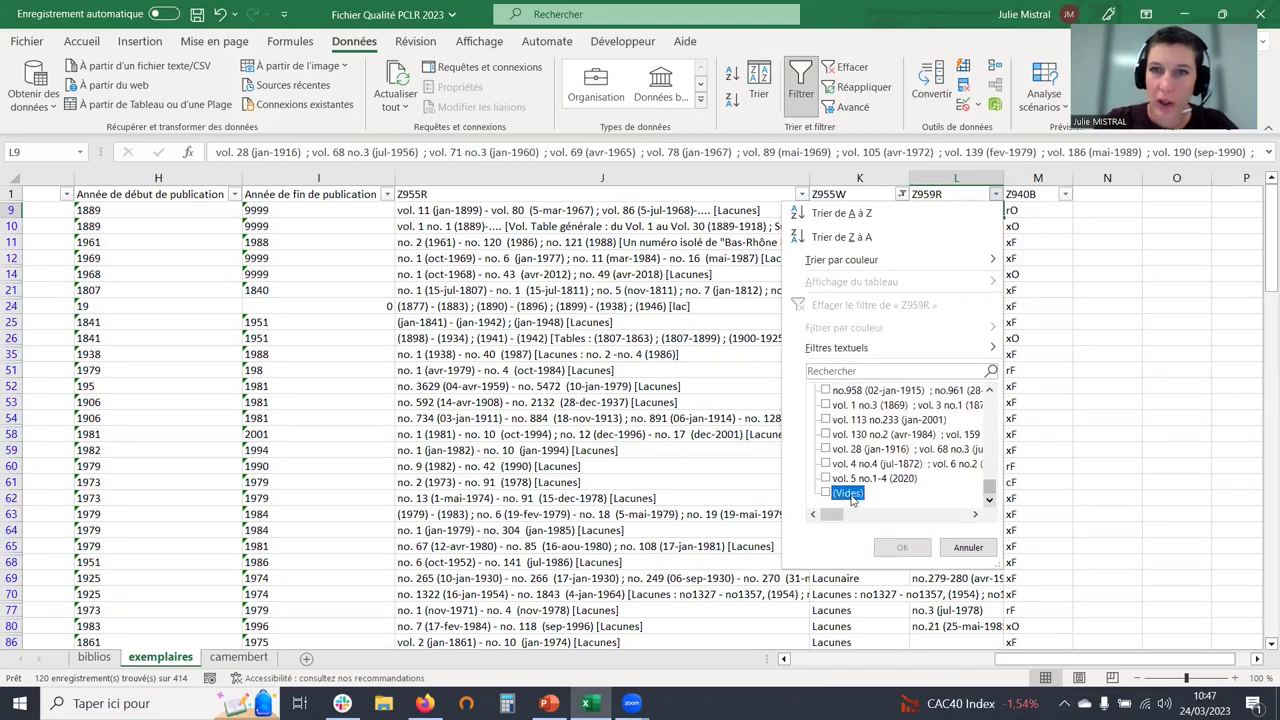
click(893, 546)
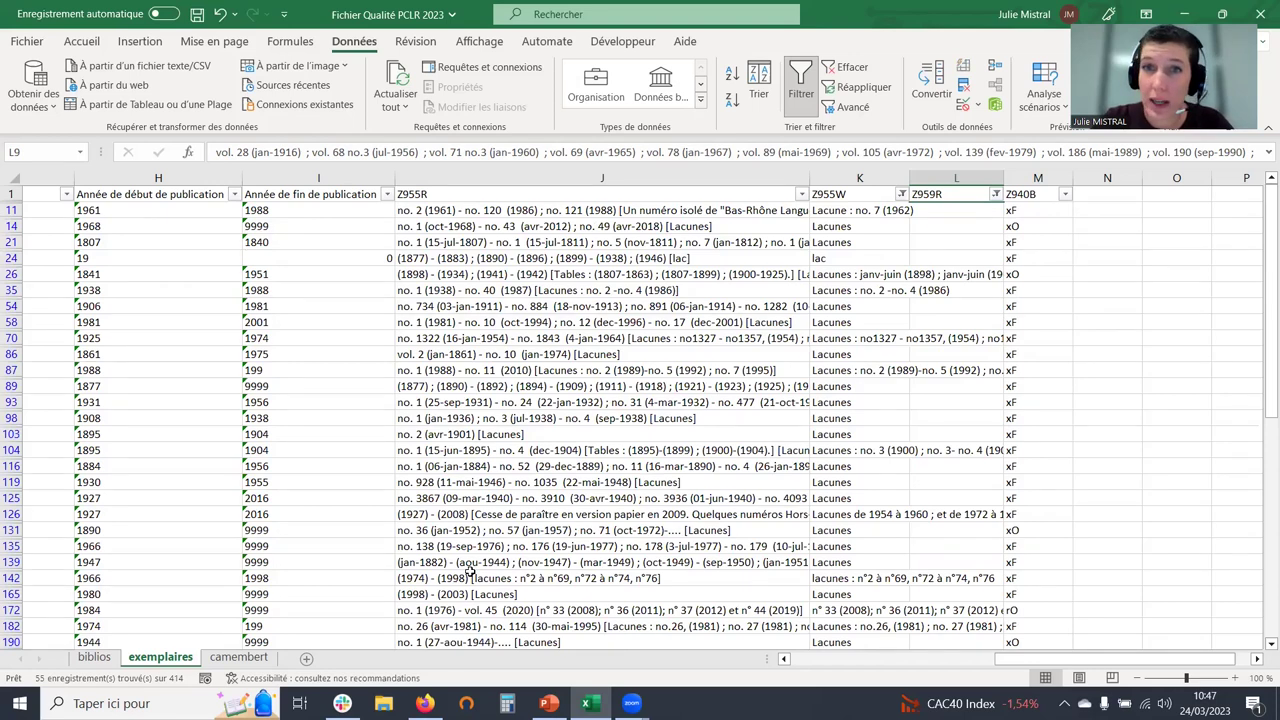
Compare the Z955W gap note in row 11 with the empty Z959R cells in the filtered rows down to row 54
click(858, 215)
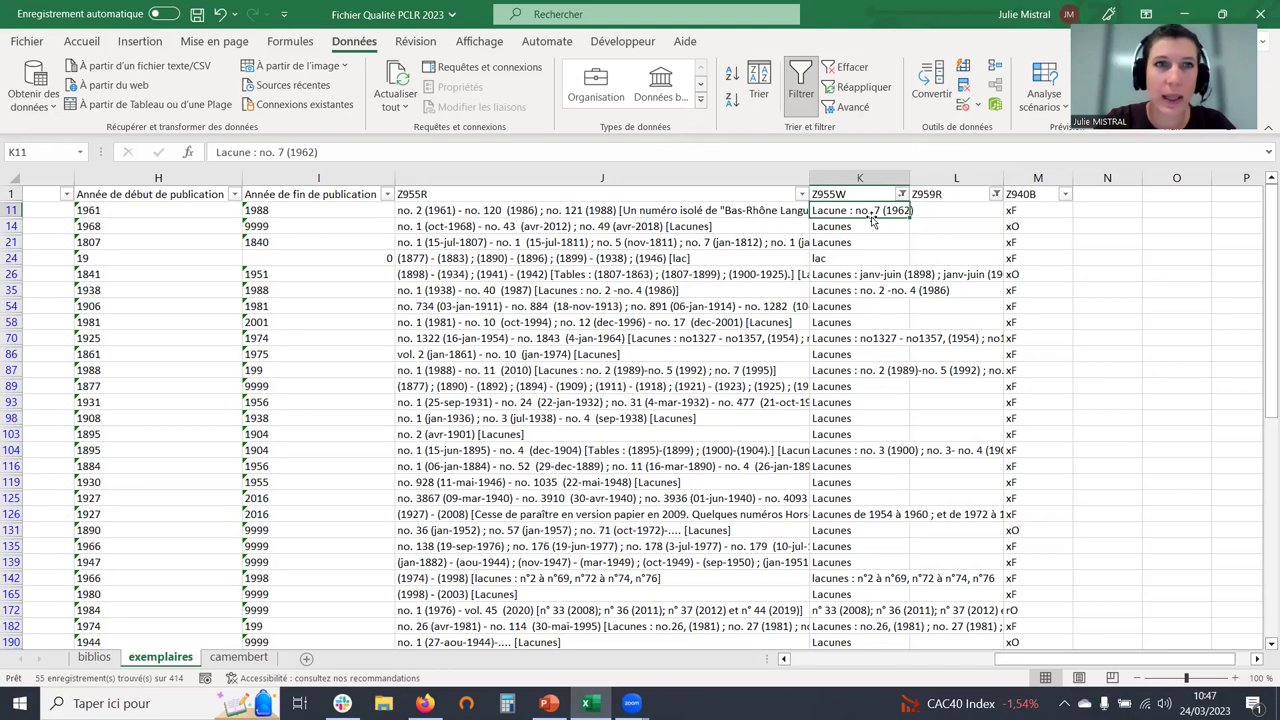
click(948, 210)
key(Down)
key(Down)
key(Down)
key(Down)
key(Down)
key(Down)
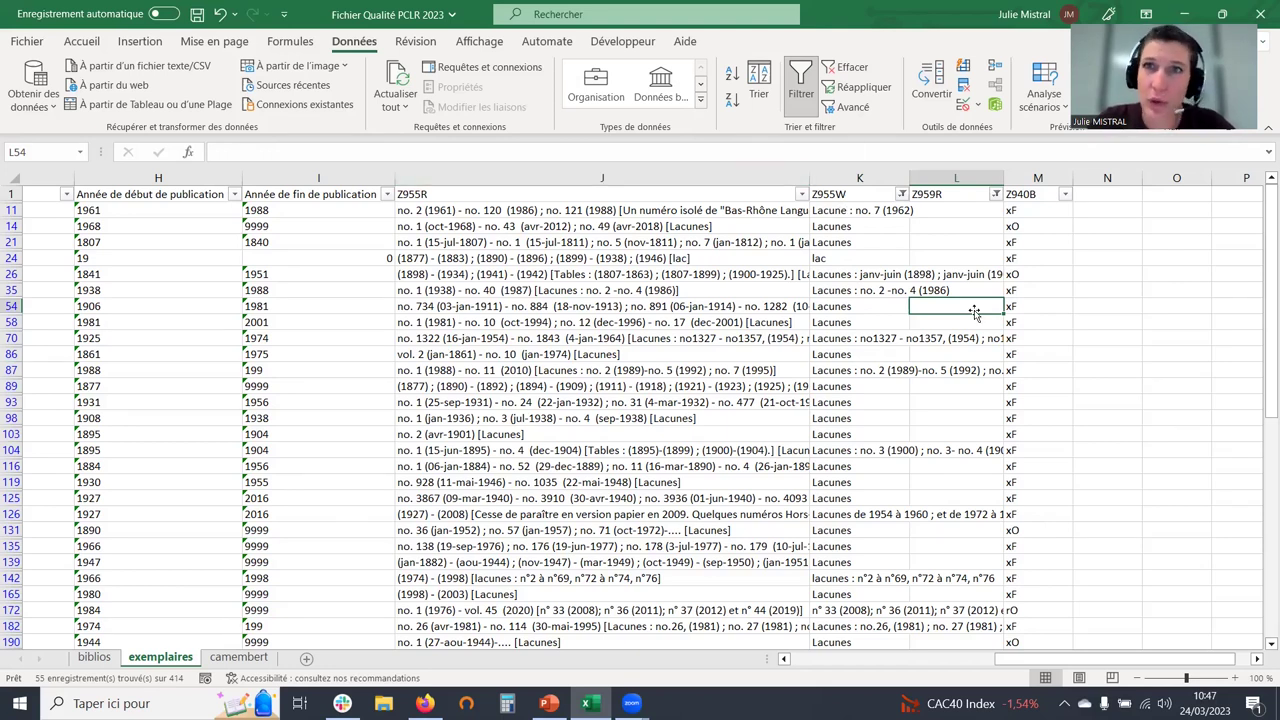
Clear all filters on the exemplaires sheet and examine the Z940B codes in rows 4 and 2
click(1038, 178)
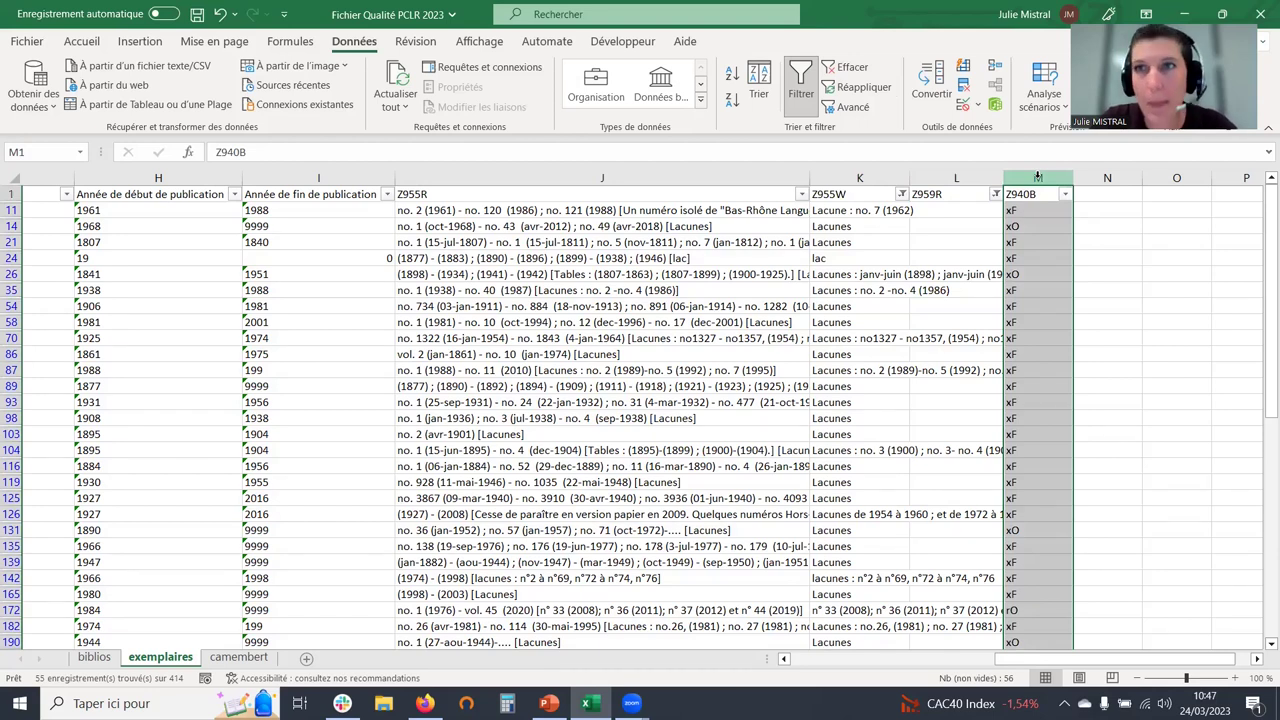
click(848, 67)
click(1044, 241)
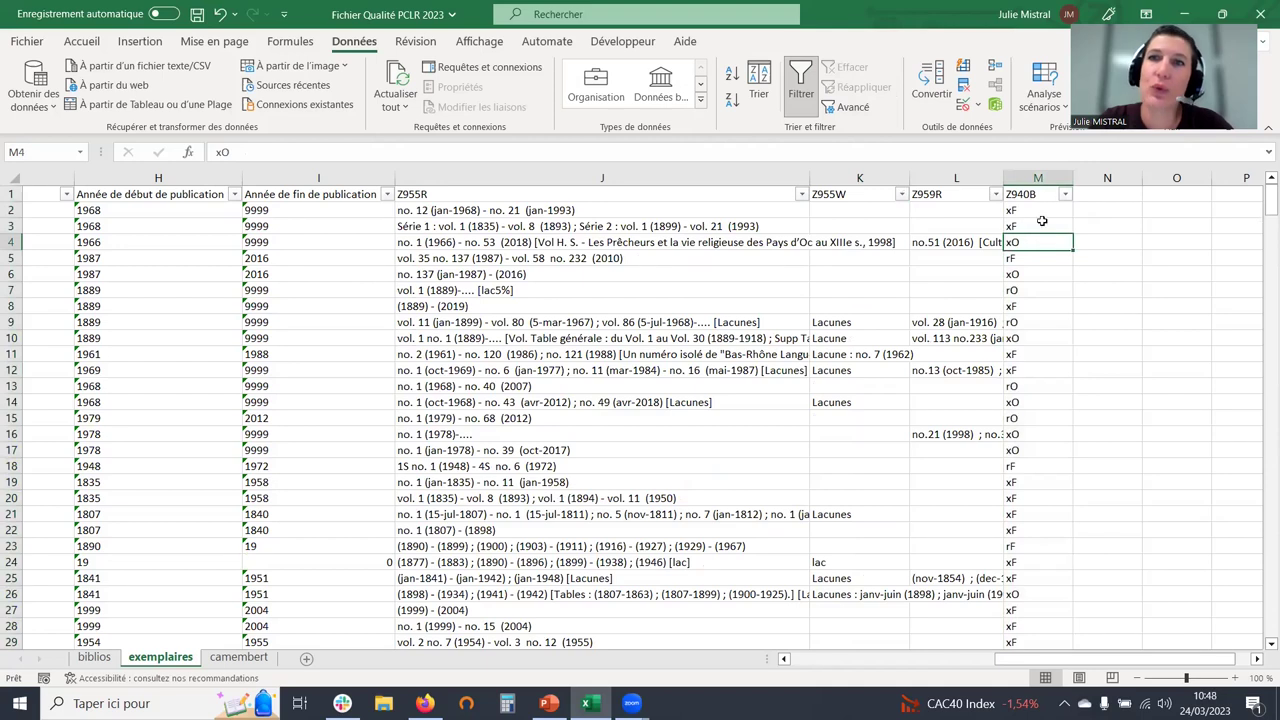
click(1027, 208)
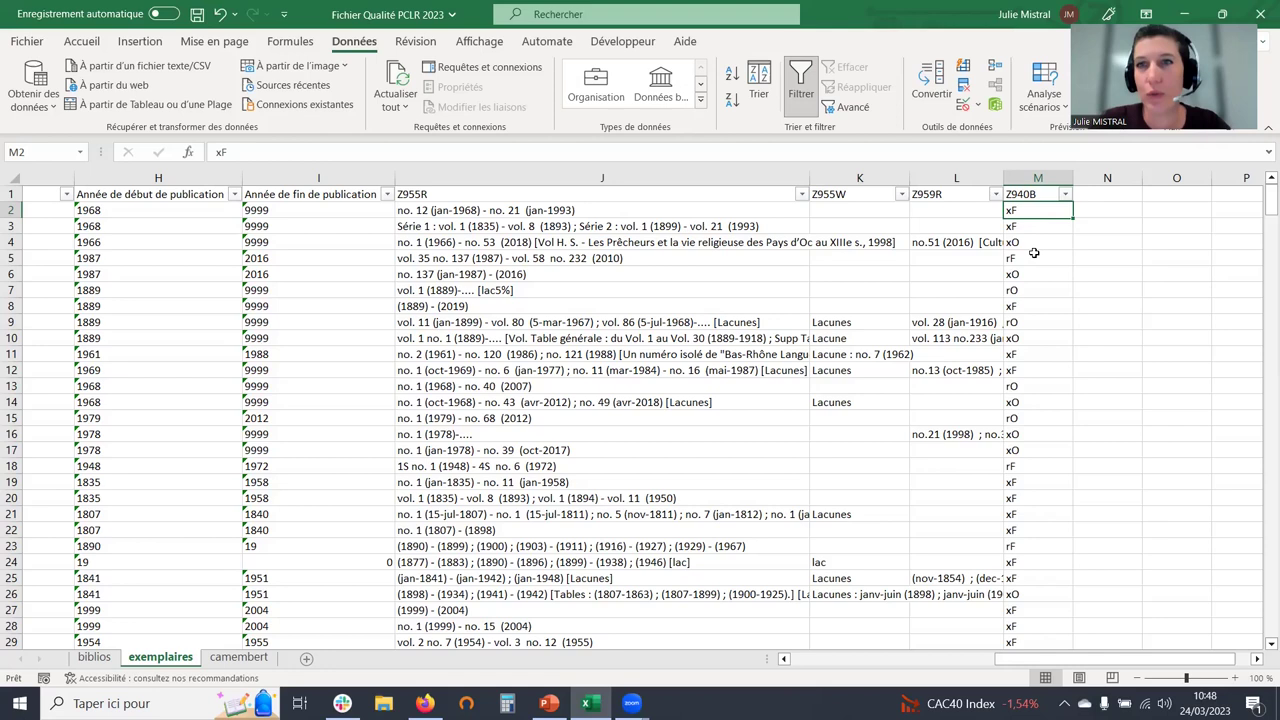
Filter the Z940B column to exclude rO, x0, xO and empty cells
click(1065, 195)
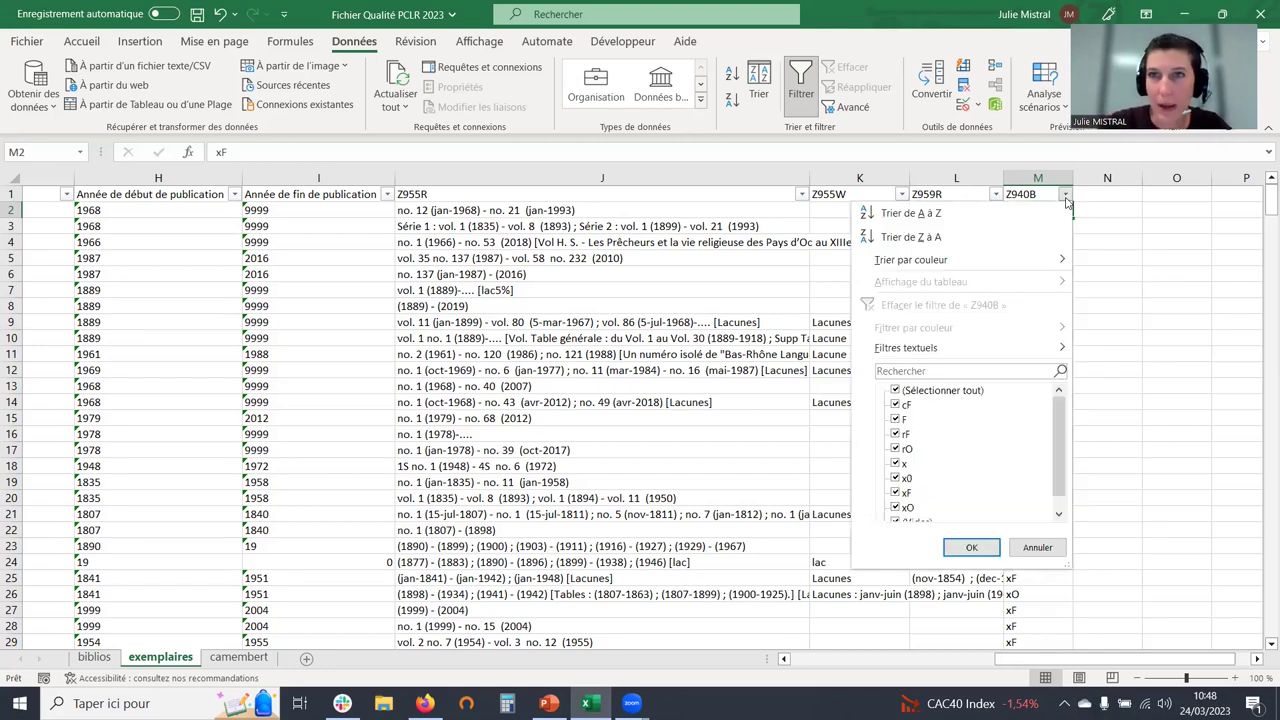
click(896, 449)
click(895, 478)
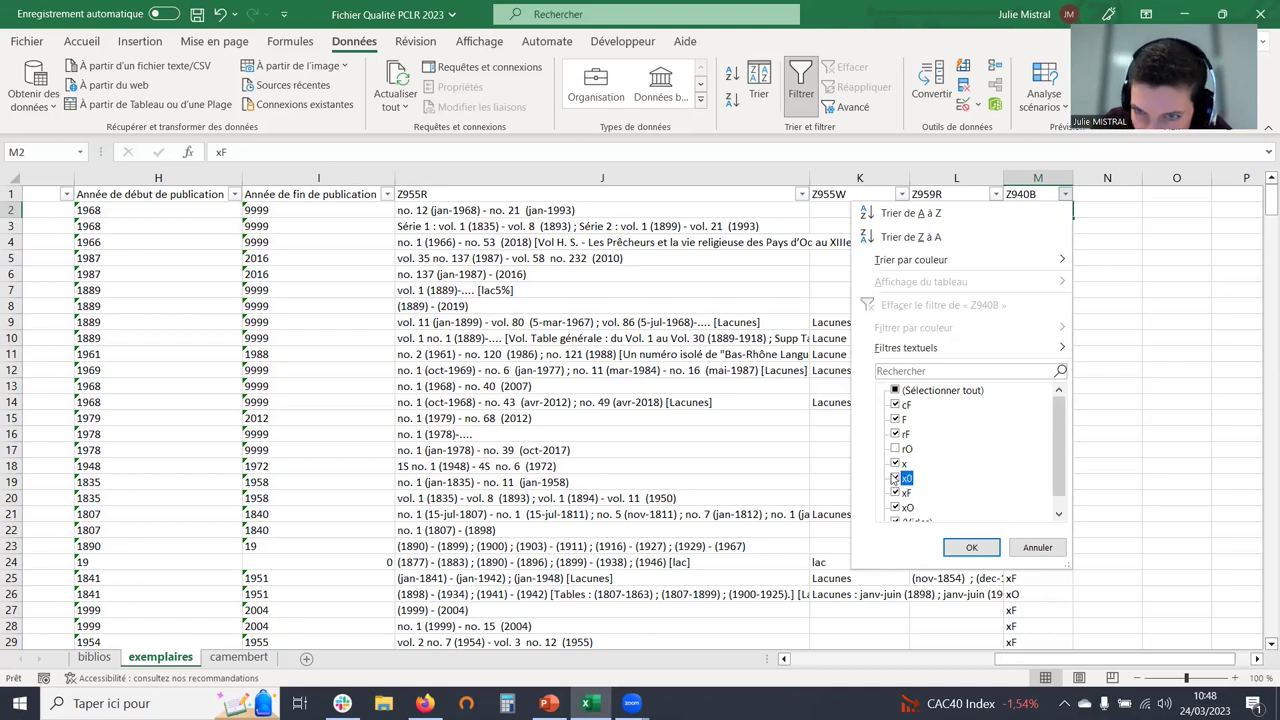
click(895, 507)
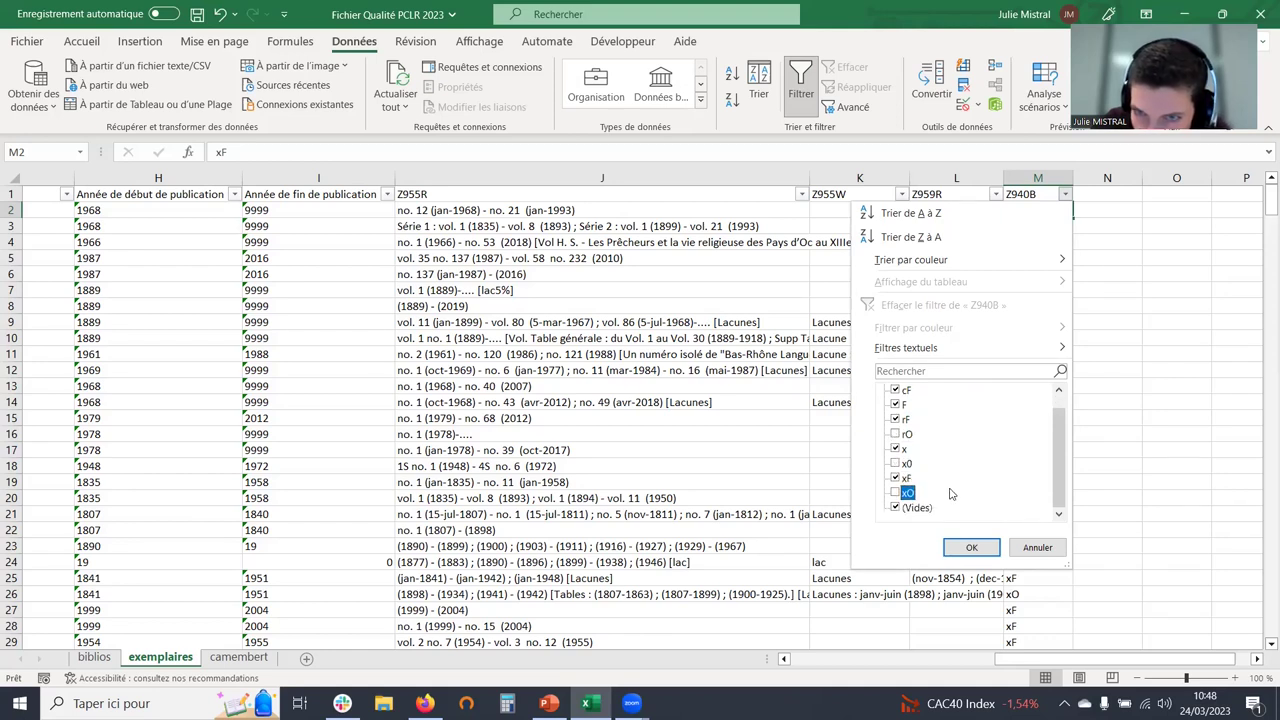
click(895, 507)
scroll(975, 441, up, 1)
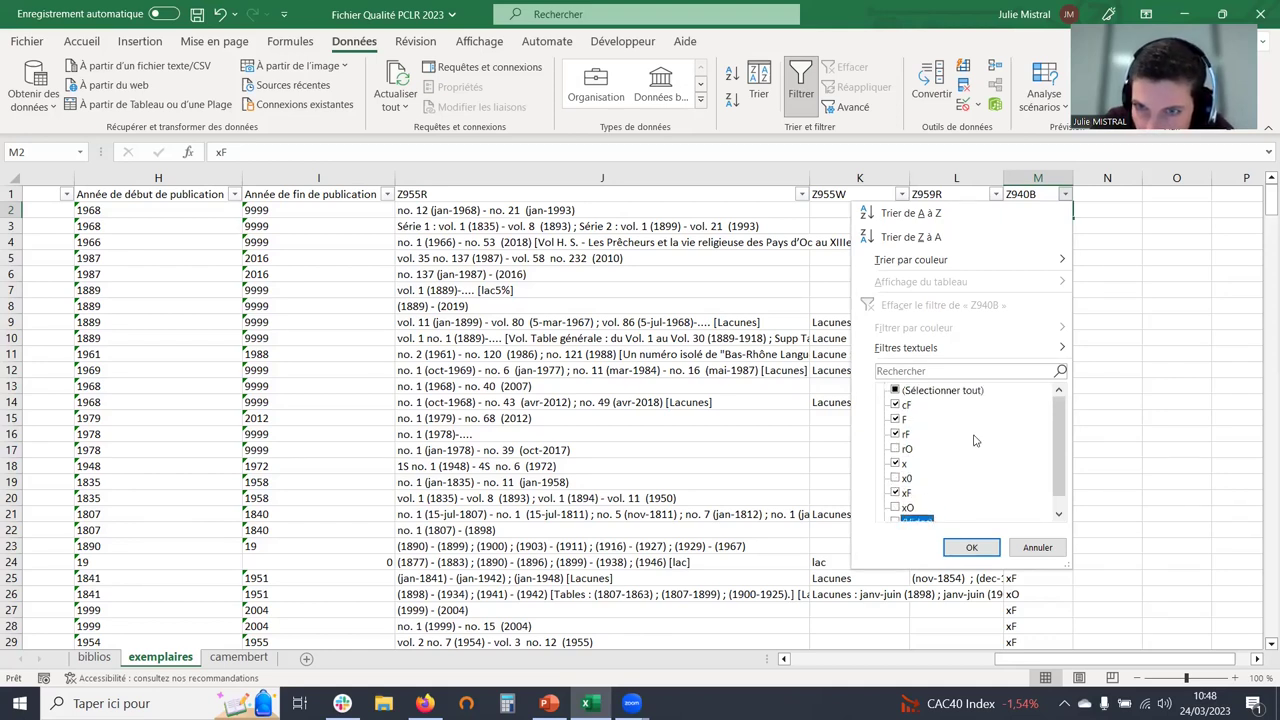
click(971, 547)
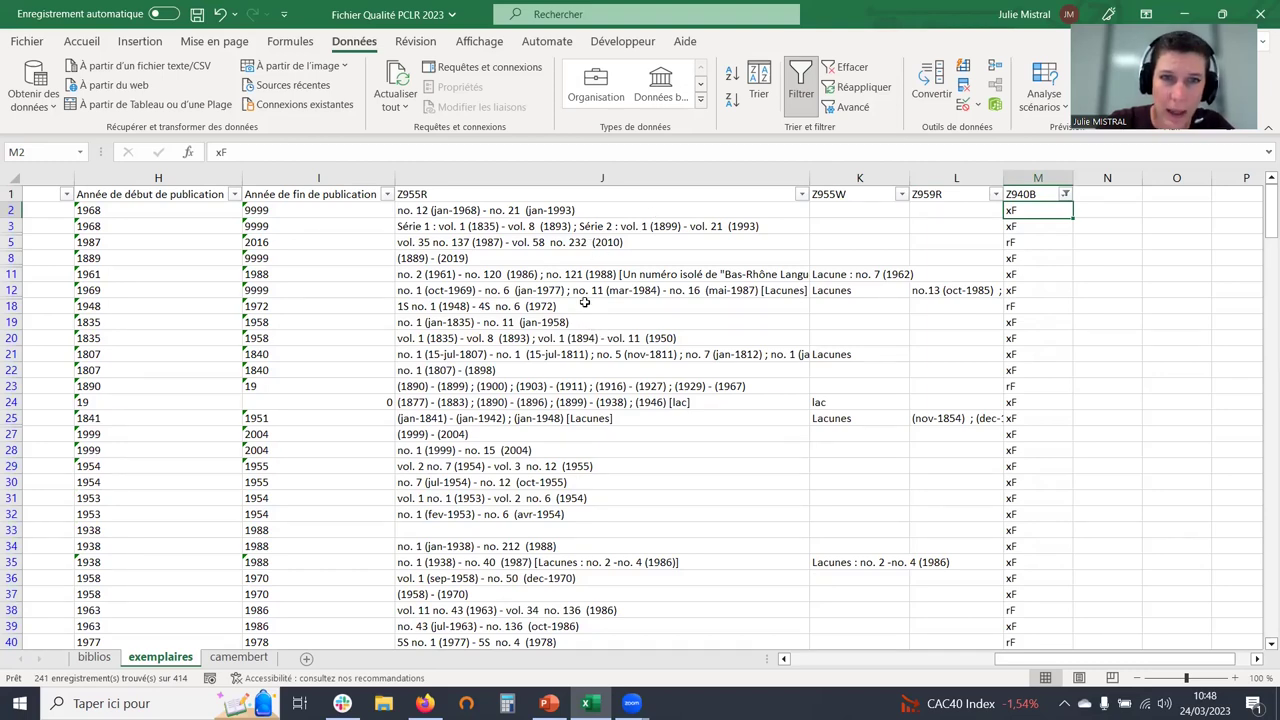
Filter the Z955R column to the open-ended holdings statements containing "..."
scroll(554, 400, down, 1)
scroll(554, 398, up, 2)
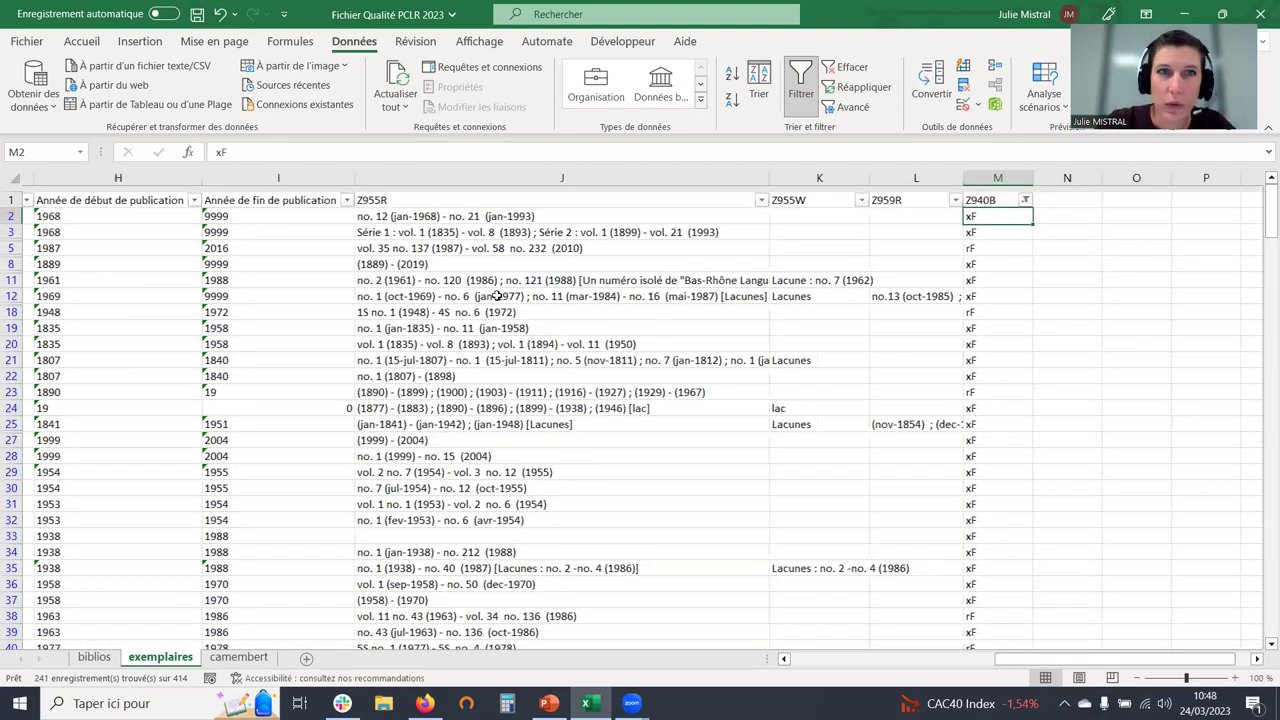
scroll(494, 260, right, 1)
click(482, 191)
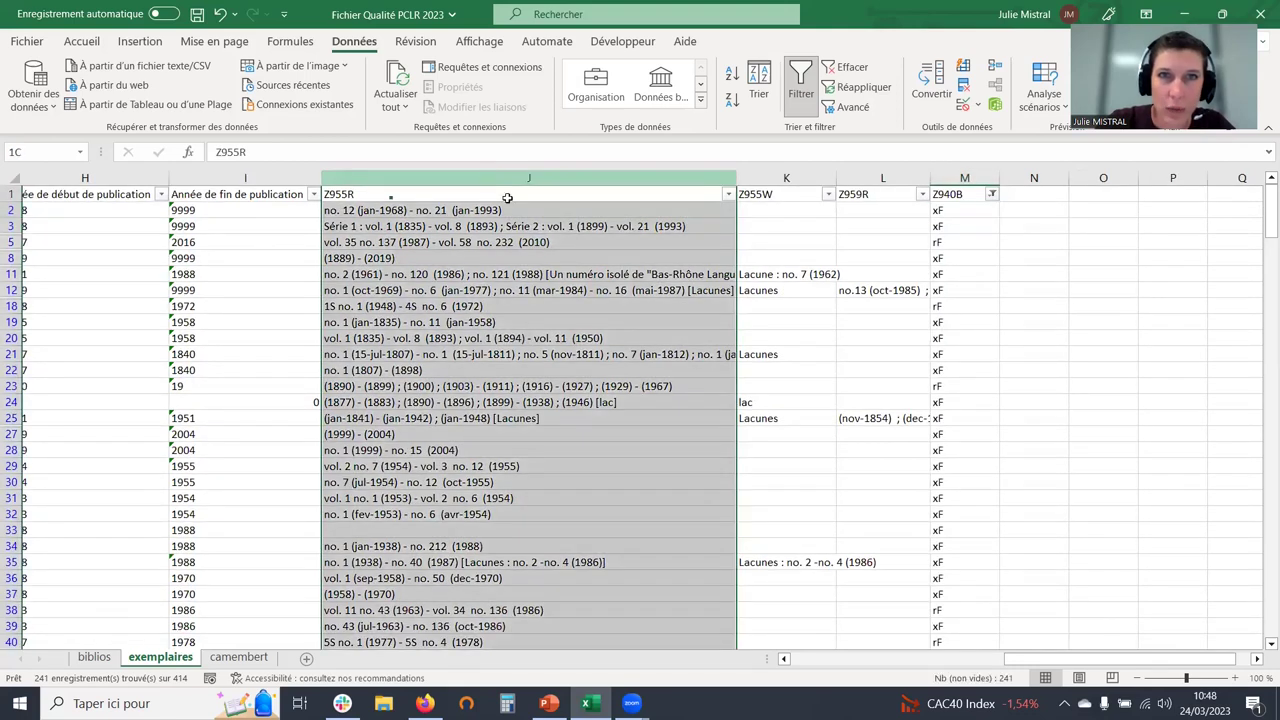
click(640, 226)
click(728, 194)
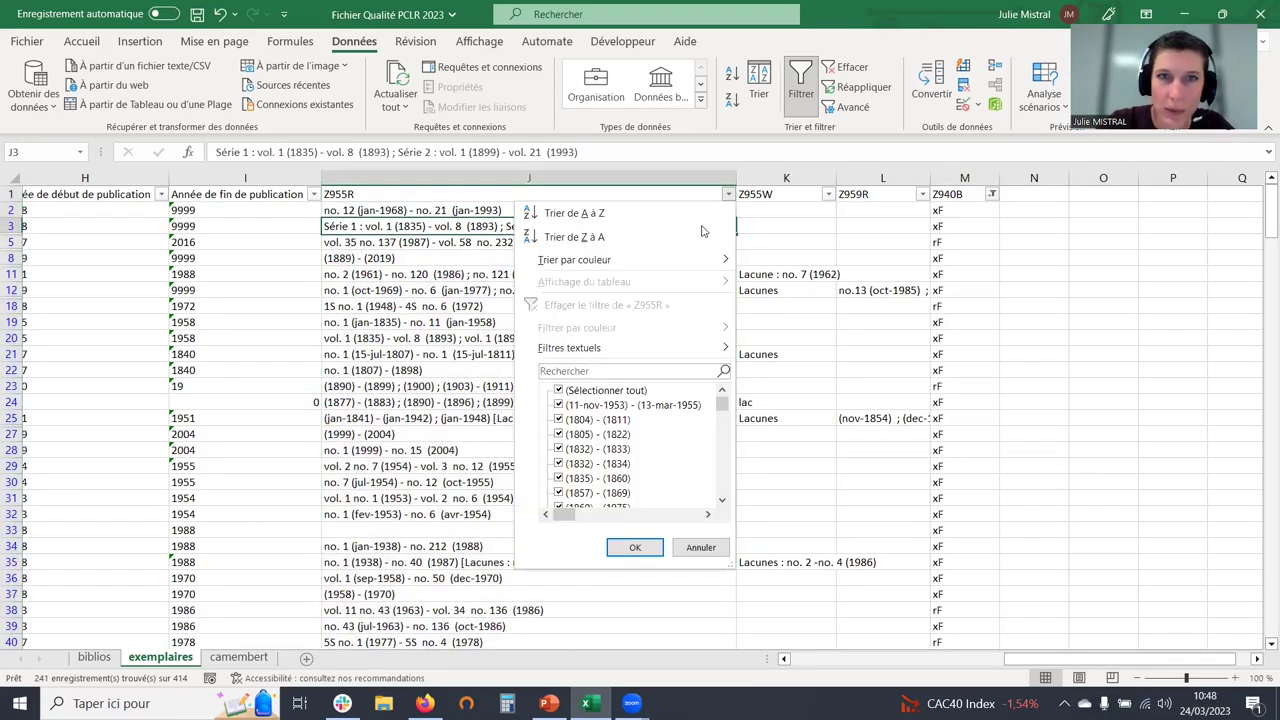
click(586, 372)
text(l)
click(630, 547)
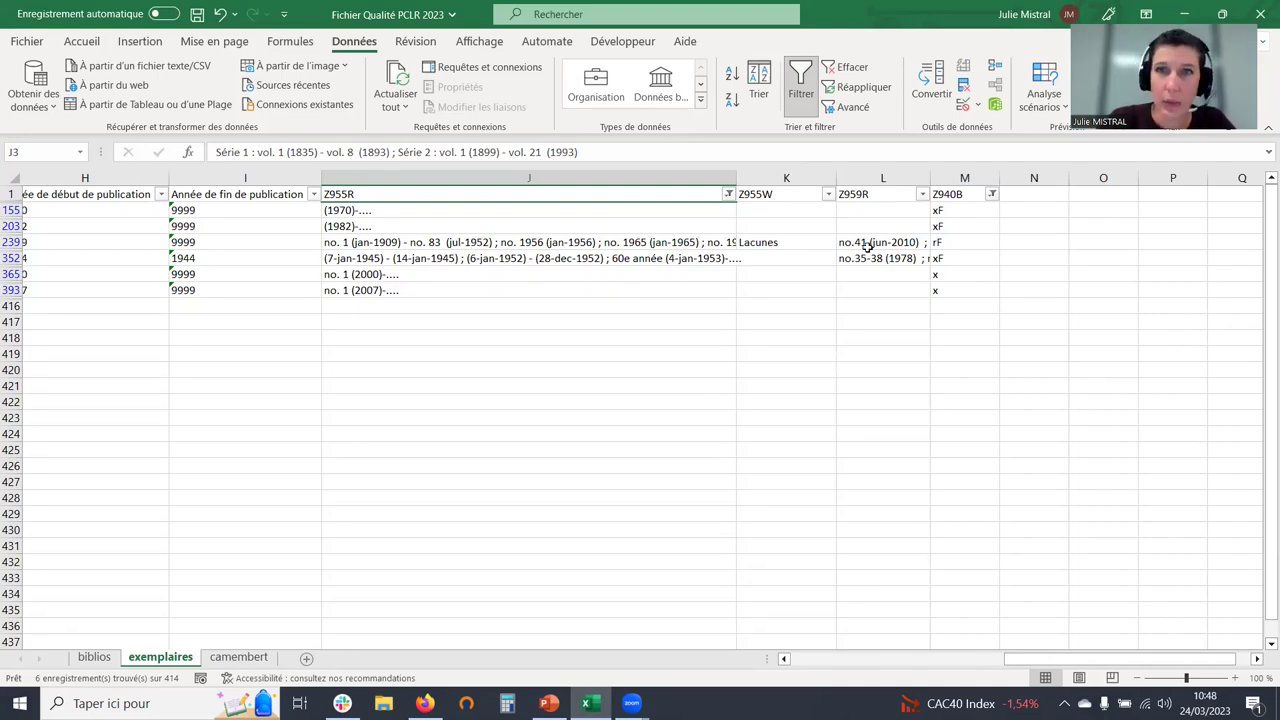
Clear all filters and filter the Z940B column to only rO, x0 and xO
click(847, 67)
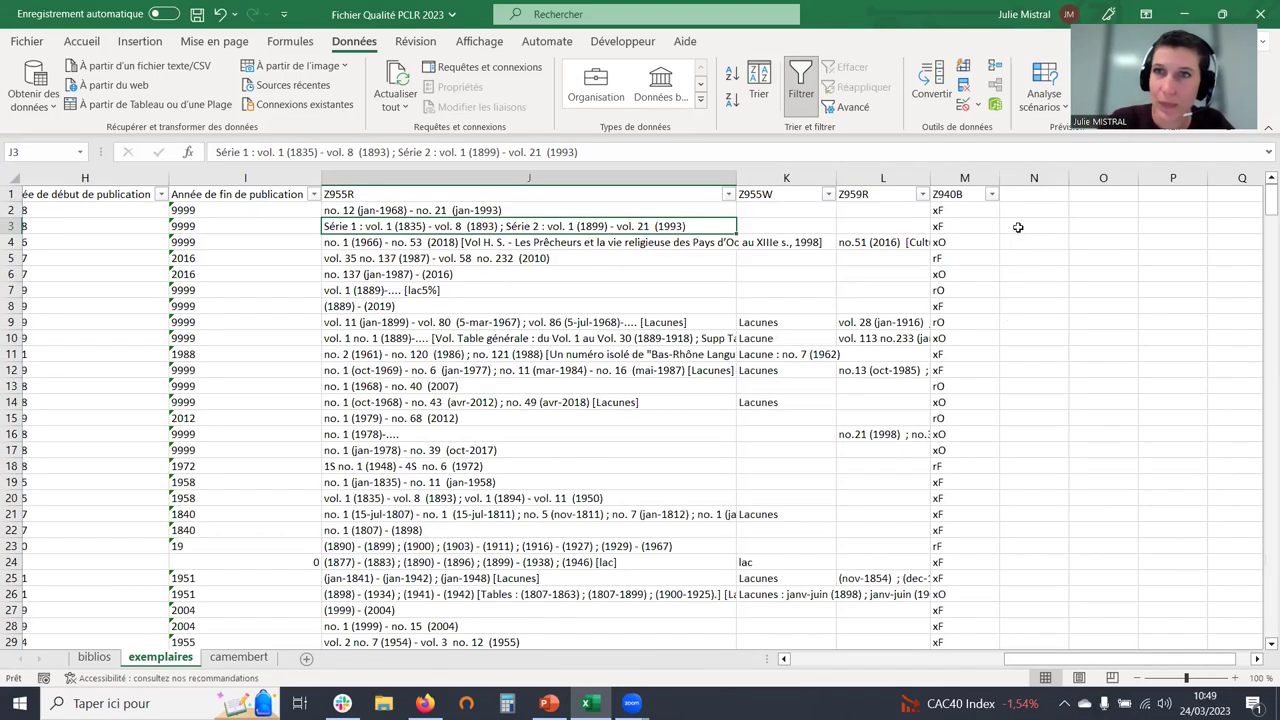
click(992, 195)
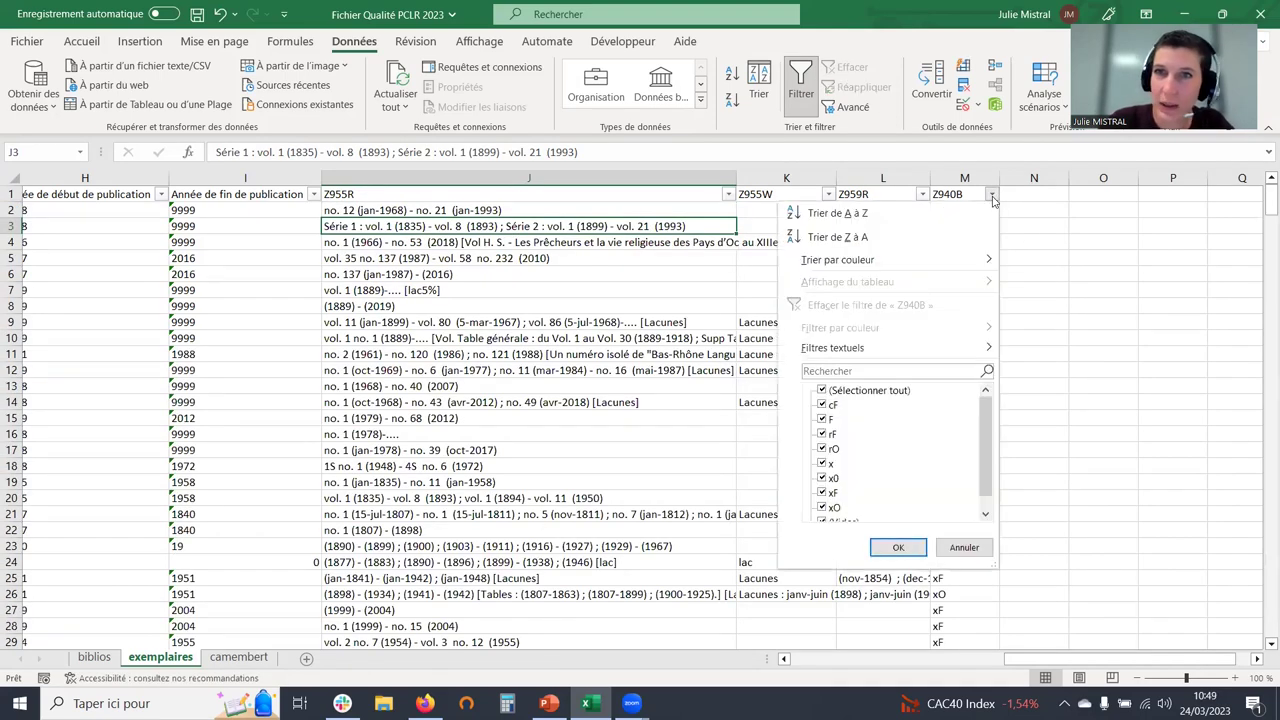
click(823, 391)
click(822, 449)
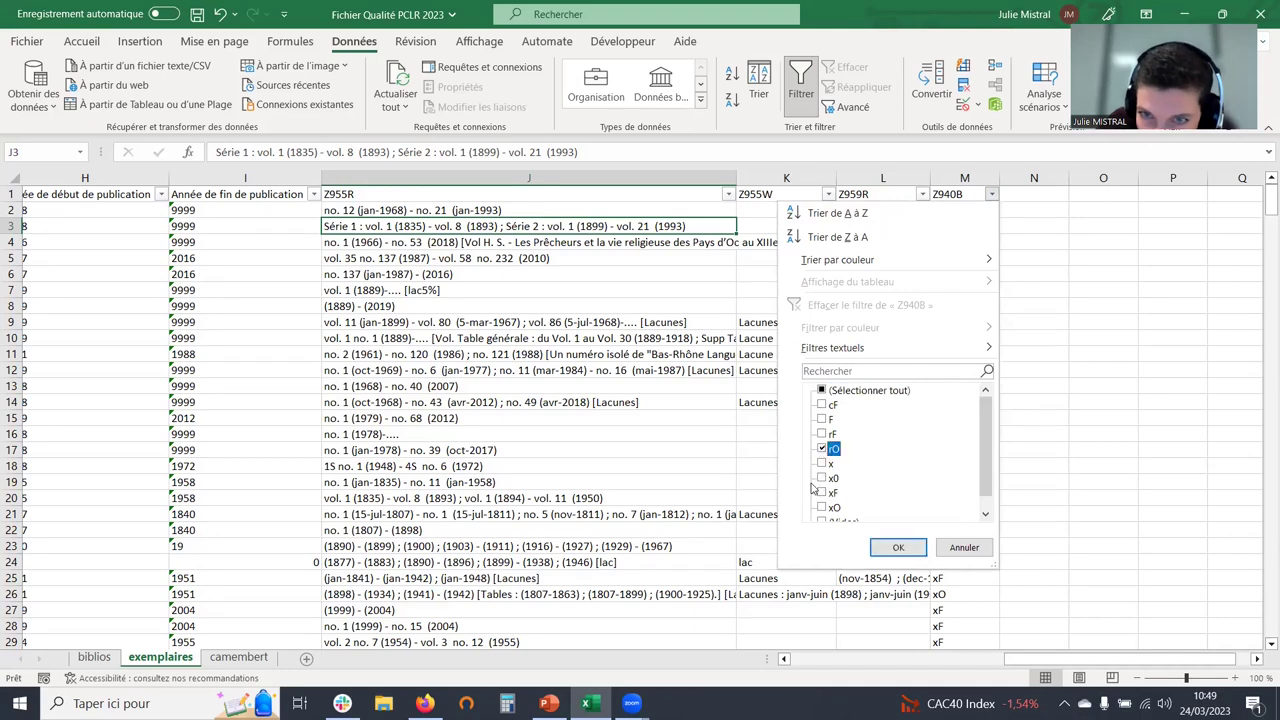
click(821, 479)
click(822, 508)
click(898, 547)
Add a text filter on Z955R that keeps only holdings statements not containing "..."
click(728, 194)
mouse_move(640, 358)
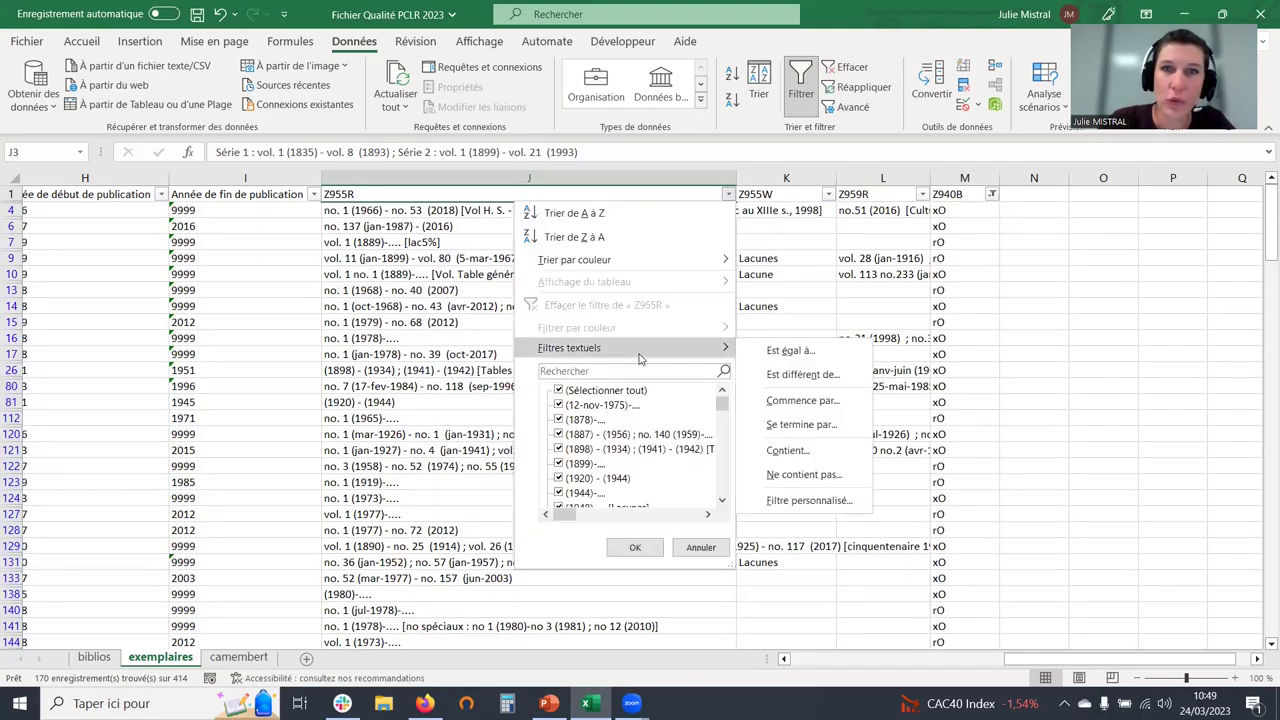
click(784, 473)
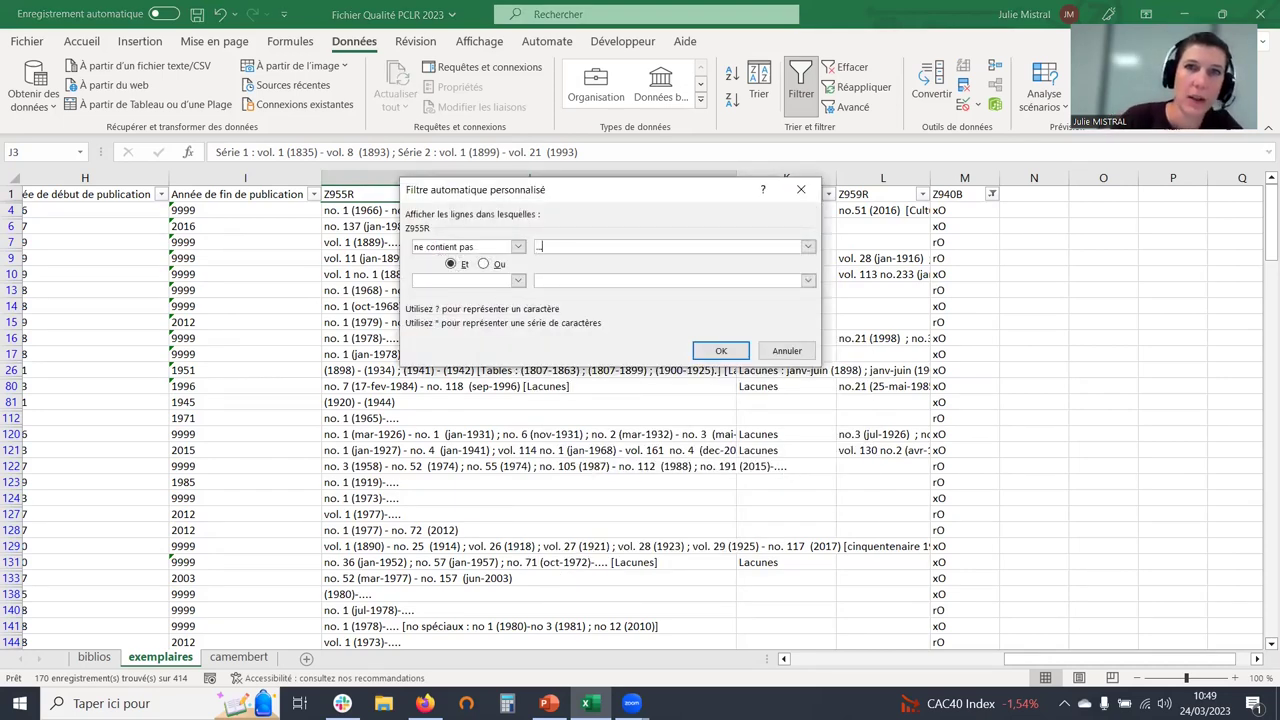
text(...)
key(Return)
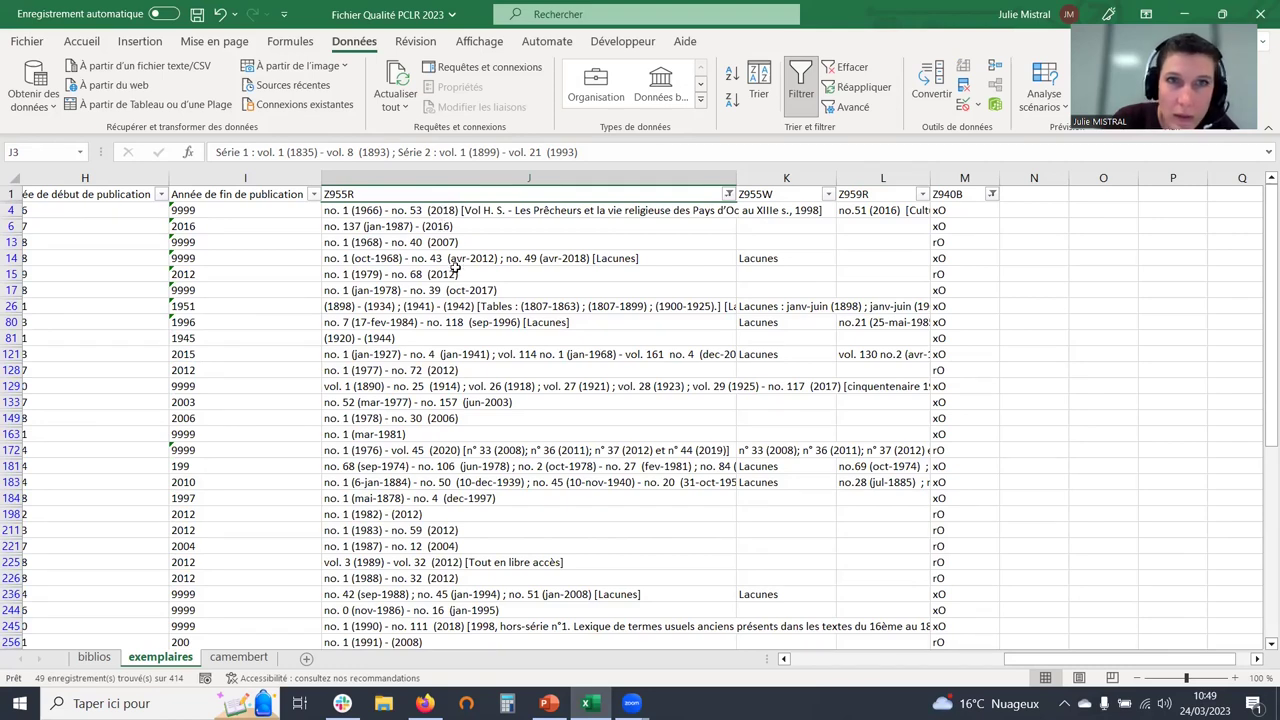
Compare the publication end year in row 6 with its Z940B code
click(196, 224)
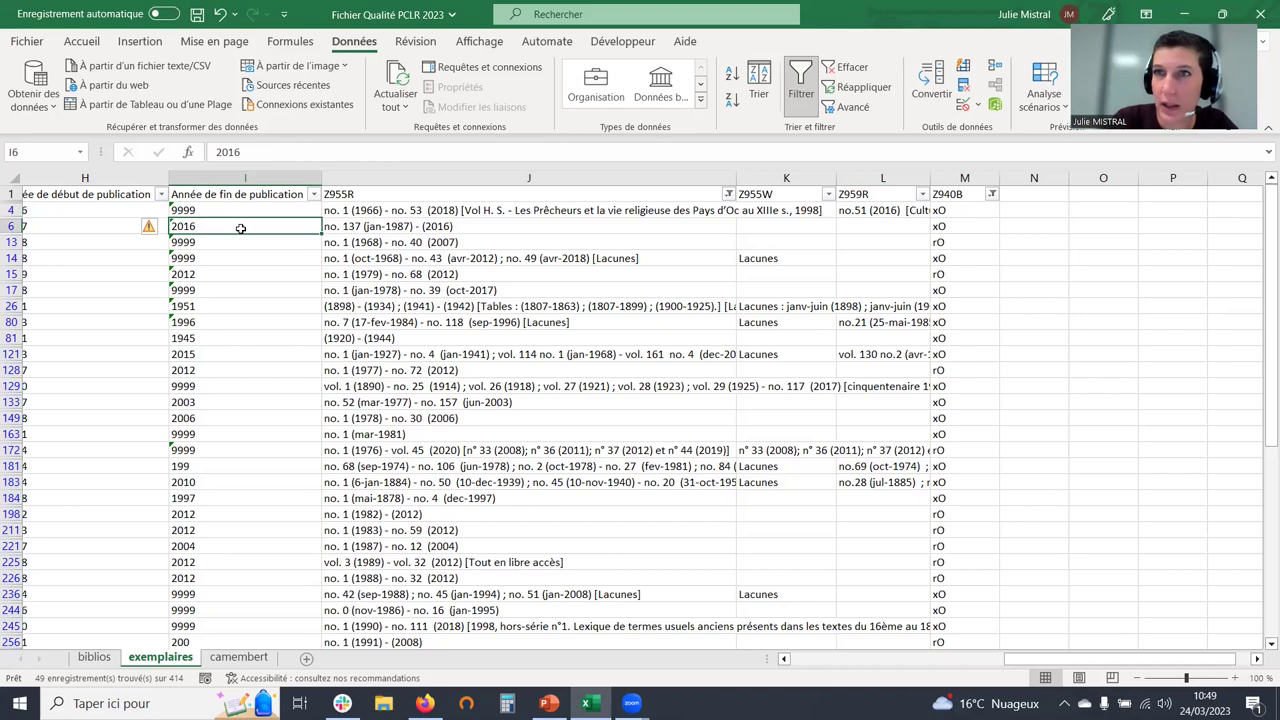
click(940, 225)
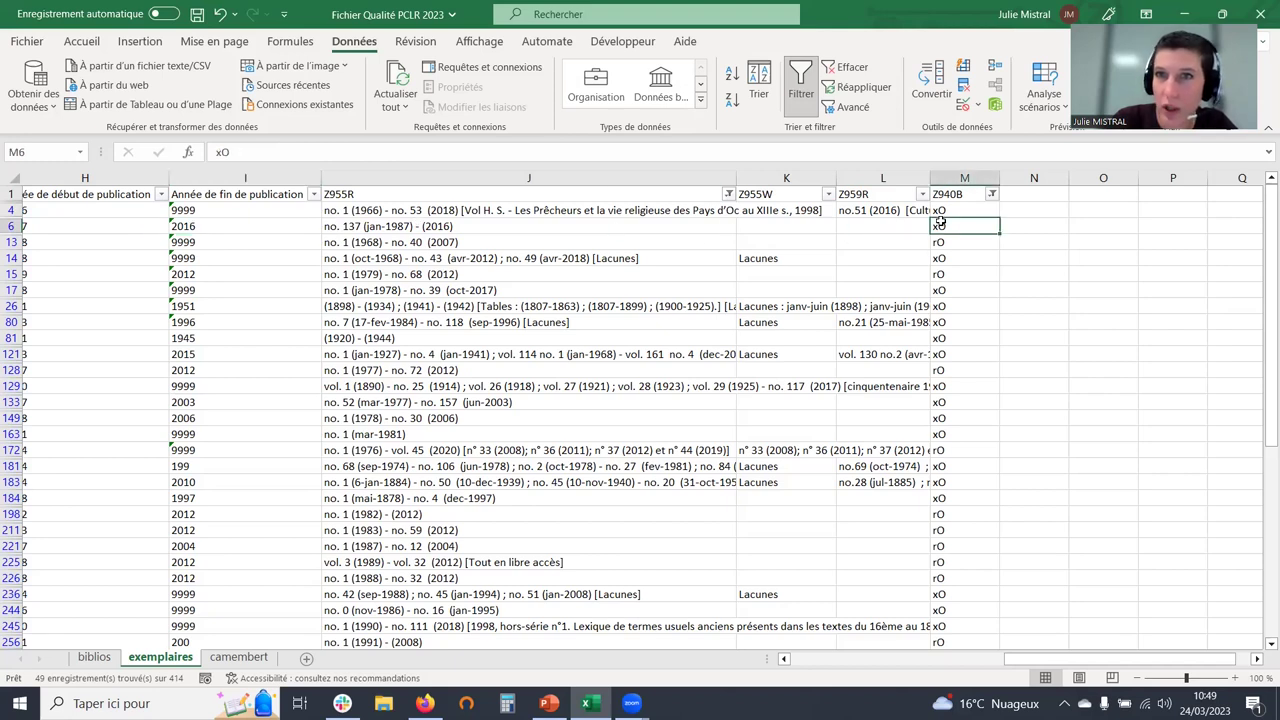